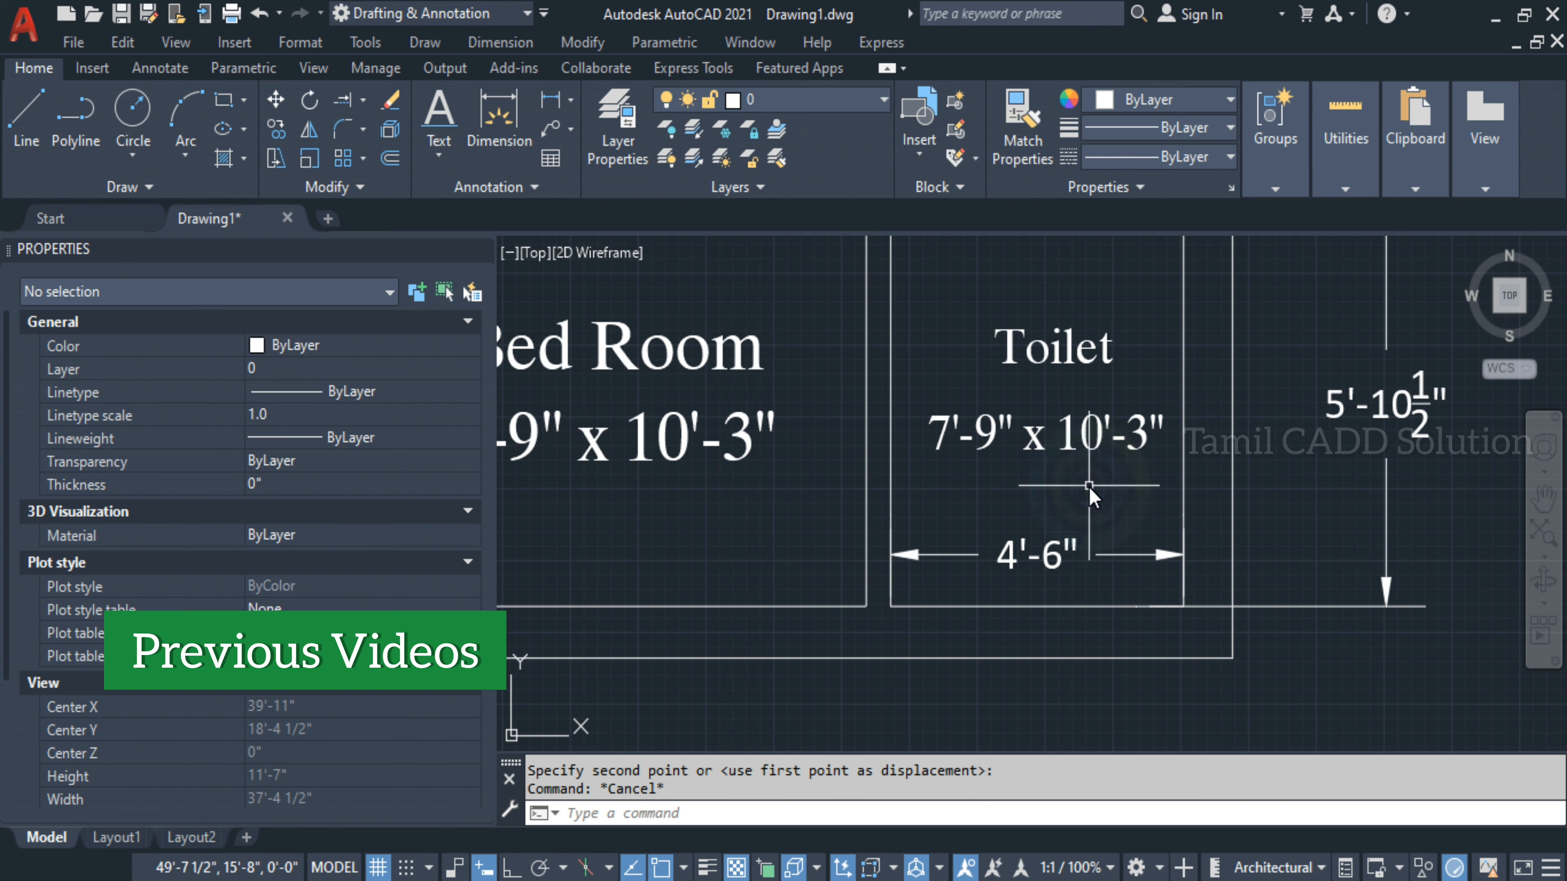
Rotate the Toilet label and its 7'-9" x 10'-3" size text to vertical, using ortho to fix the 90-degree angle
mouse_move(1081, 484)
middle_mouse_down()
mouse_move(893, 534)
mouse_move(971, 535)
middle_mouse_up()
scroll(900, 511, "down", 2)
left_click(976, 529)
left_click(906, 385)
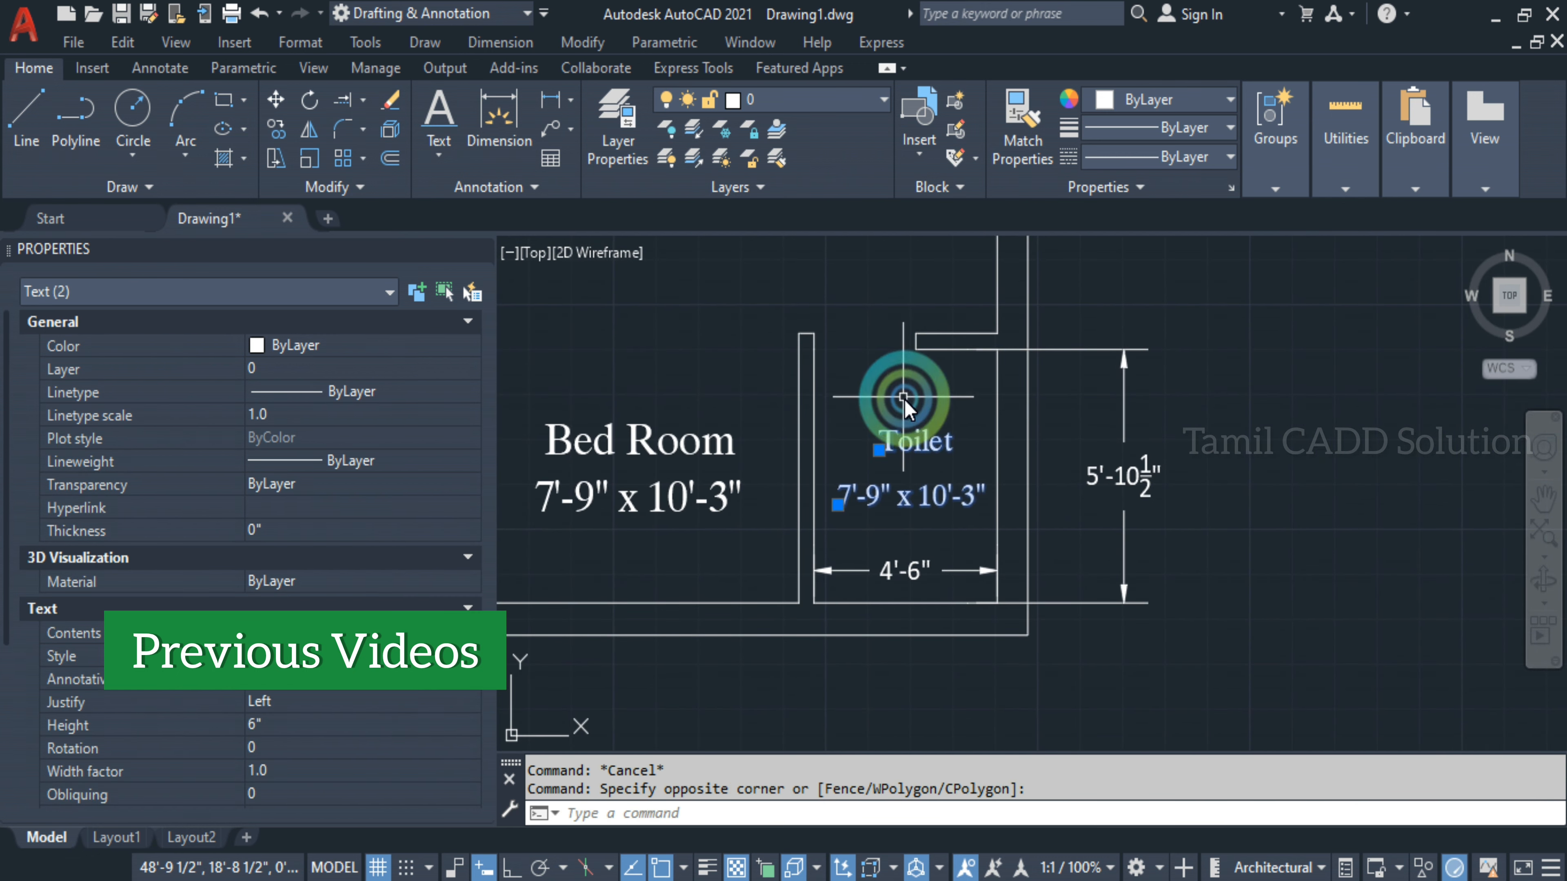
type("ro")
key("Return")
left_click(865, 406)
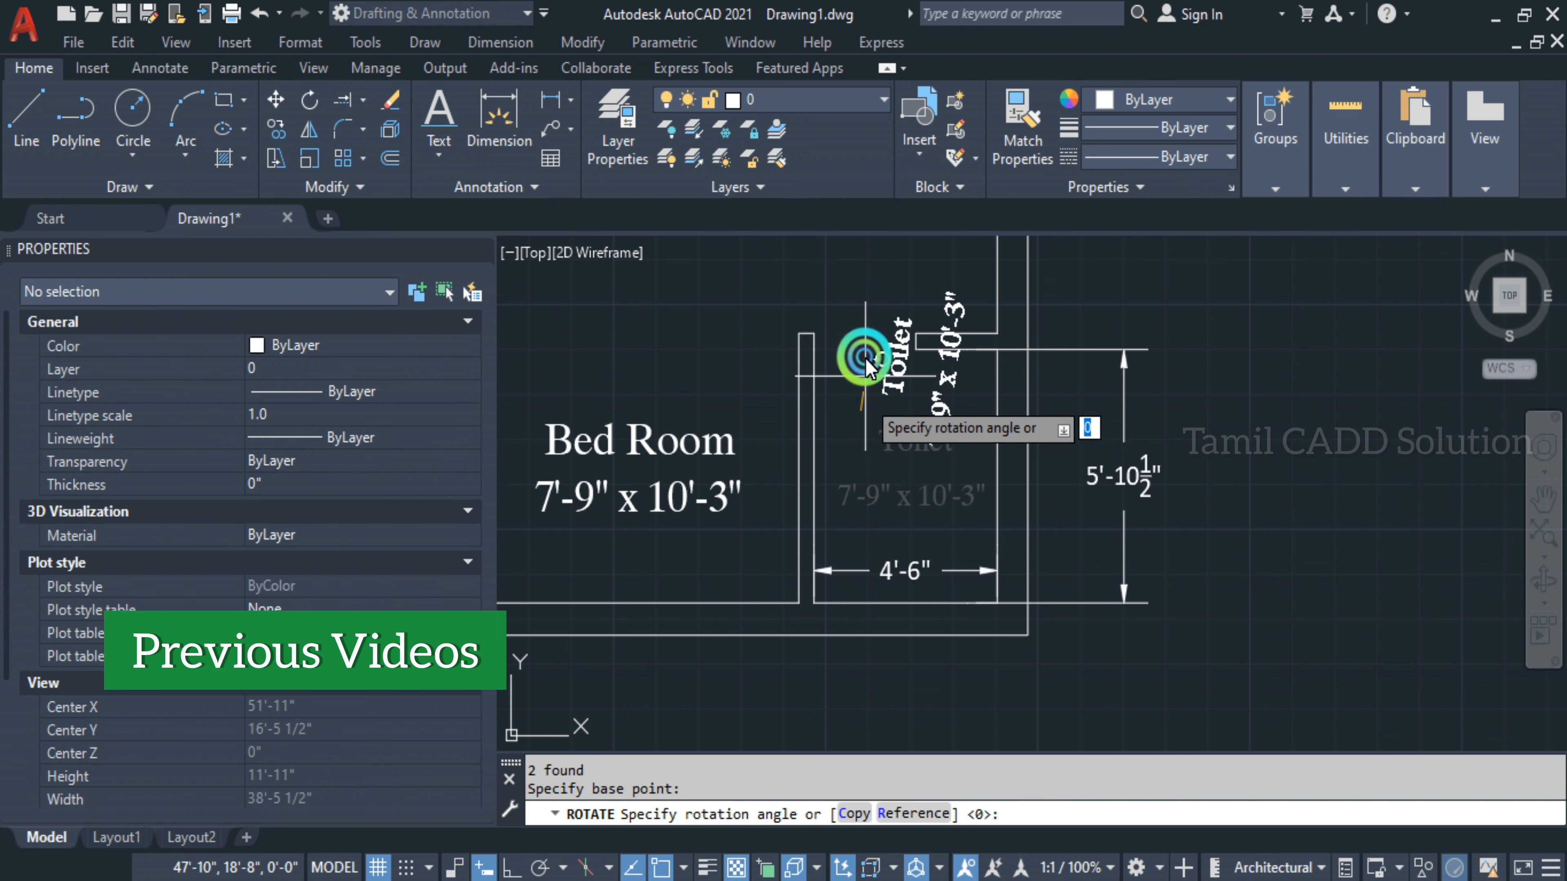
key("F8")
left_click(859, 301)
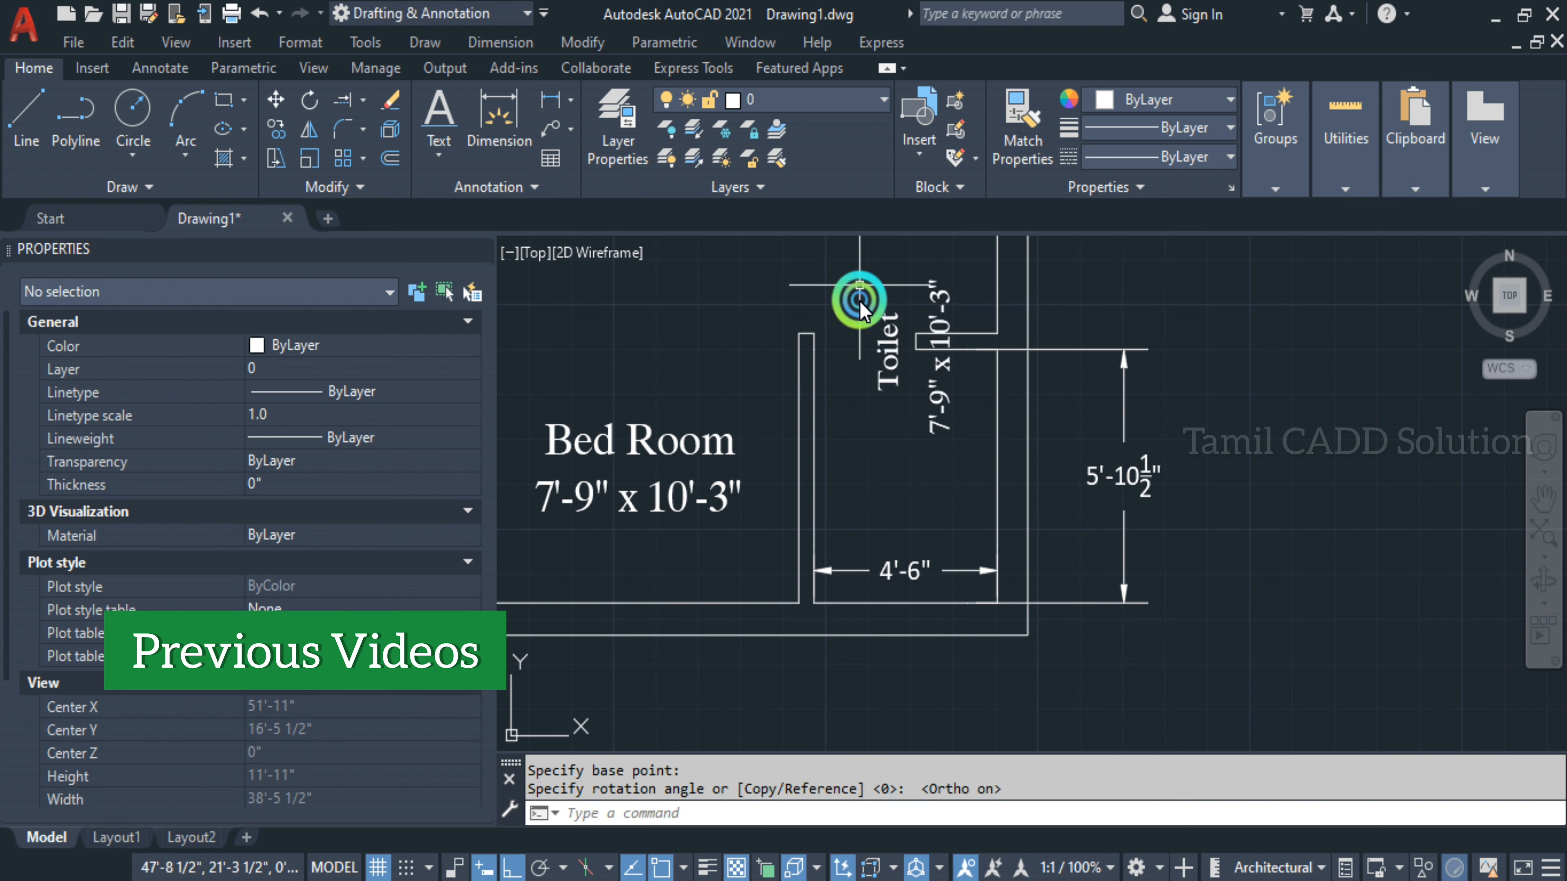
Move both vertical toilet texts down so they sit inside the toilet room
key("Escape")
left_click(925, 404)
left_click(874, 376)
type("m")
key("Return")
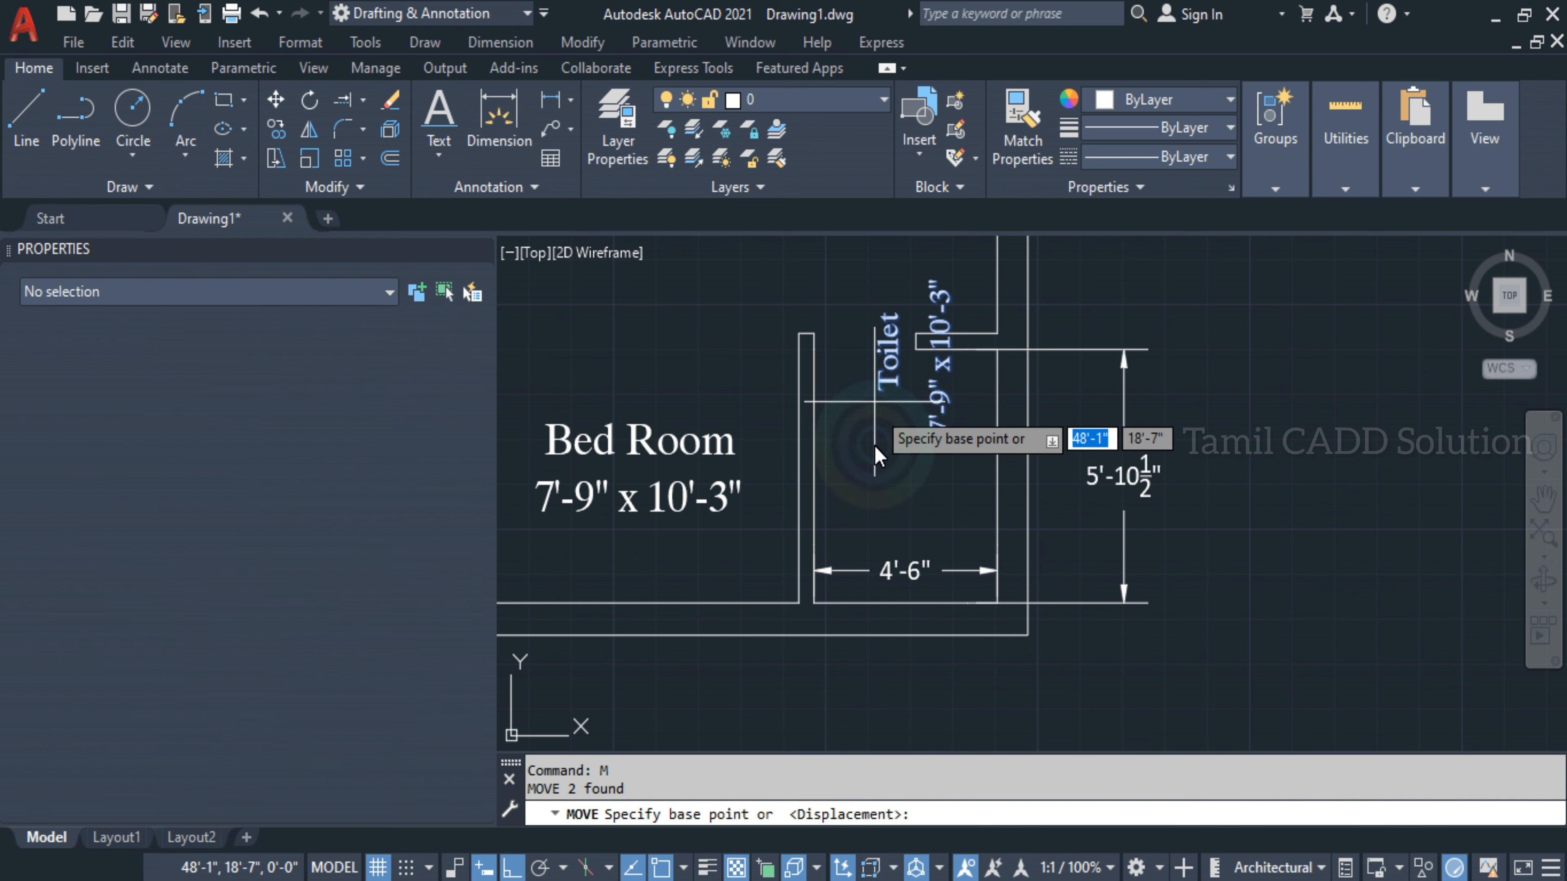
left_click(875, 447)
left_click(918, 593)
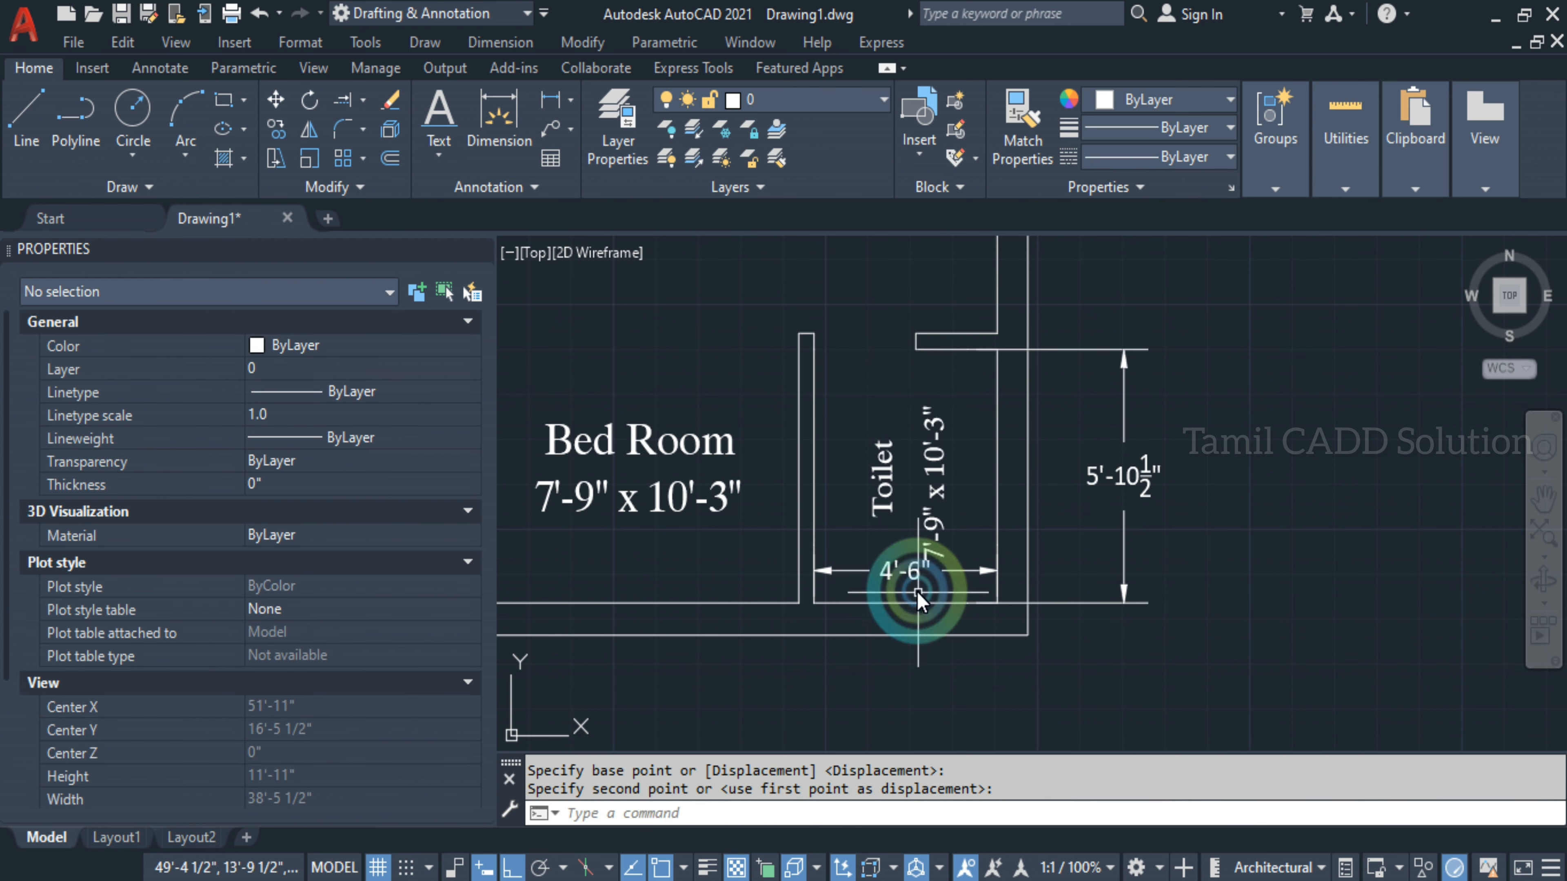
Delete the 4'-6" width dimension inside the toilet room
left_click(869, 571)
key("Delete")
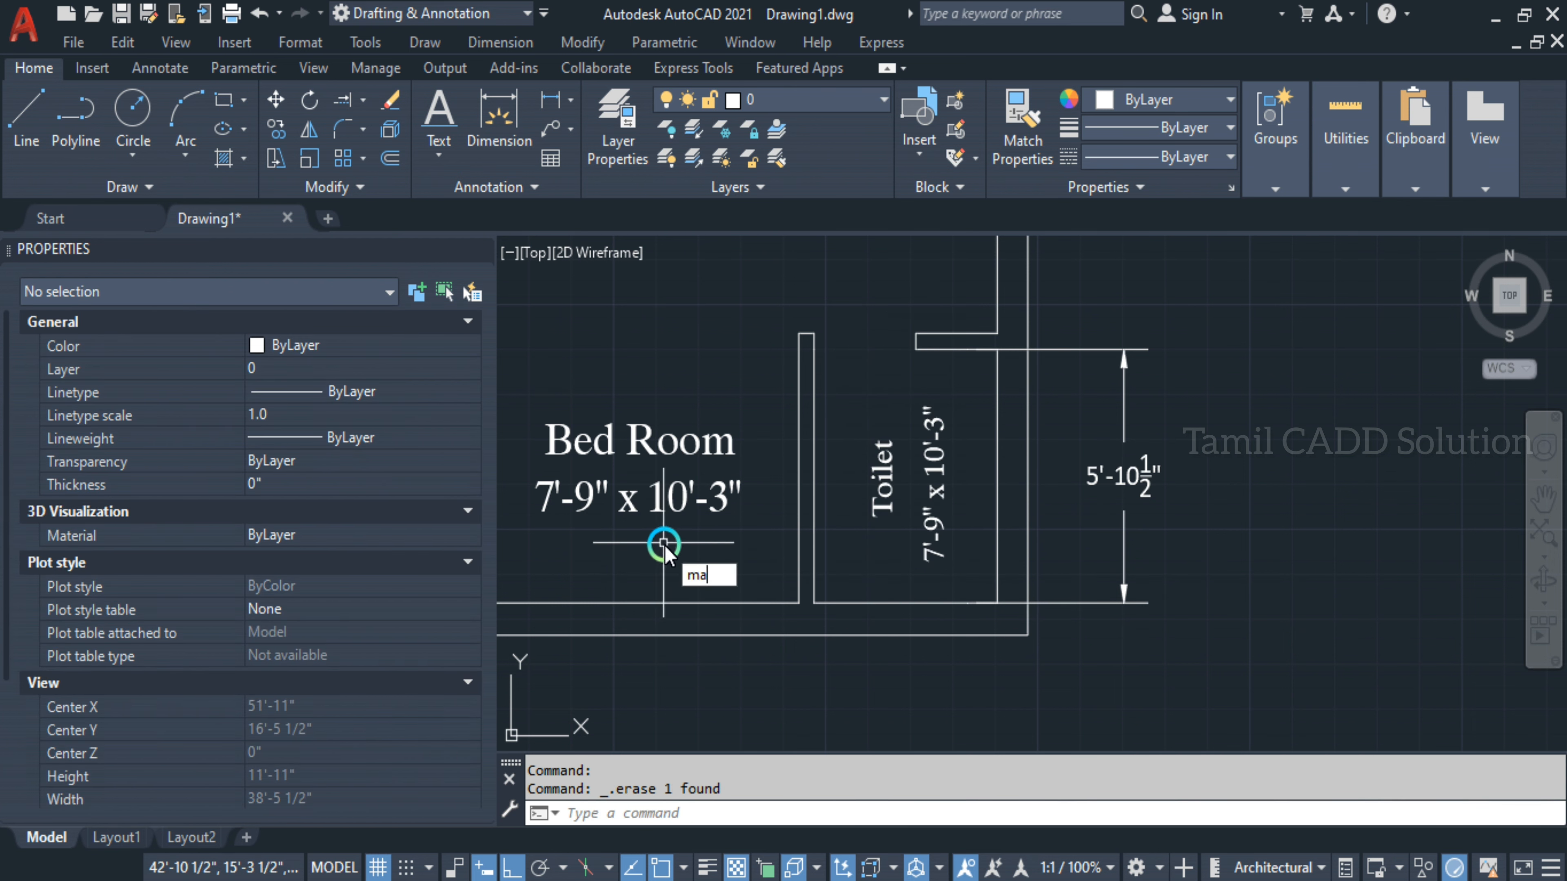
type("ma")
key("Return")
key("Escape")
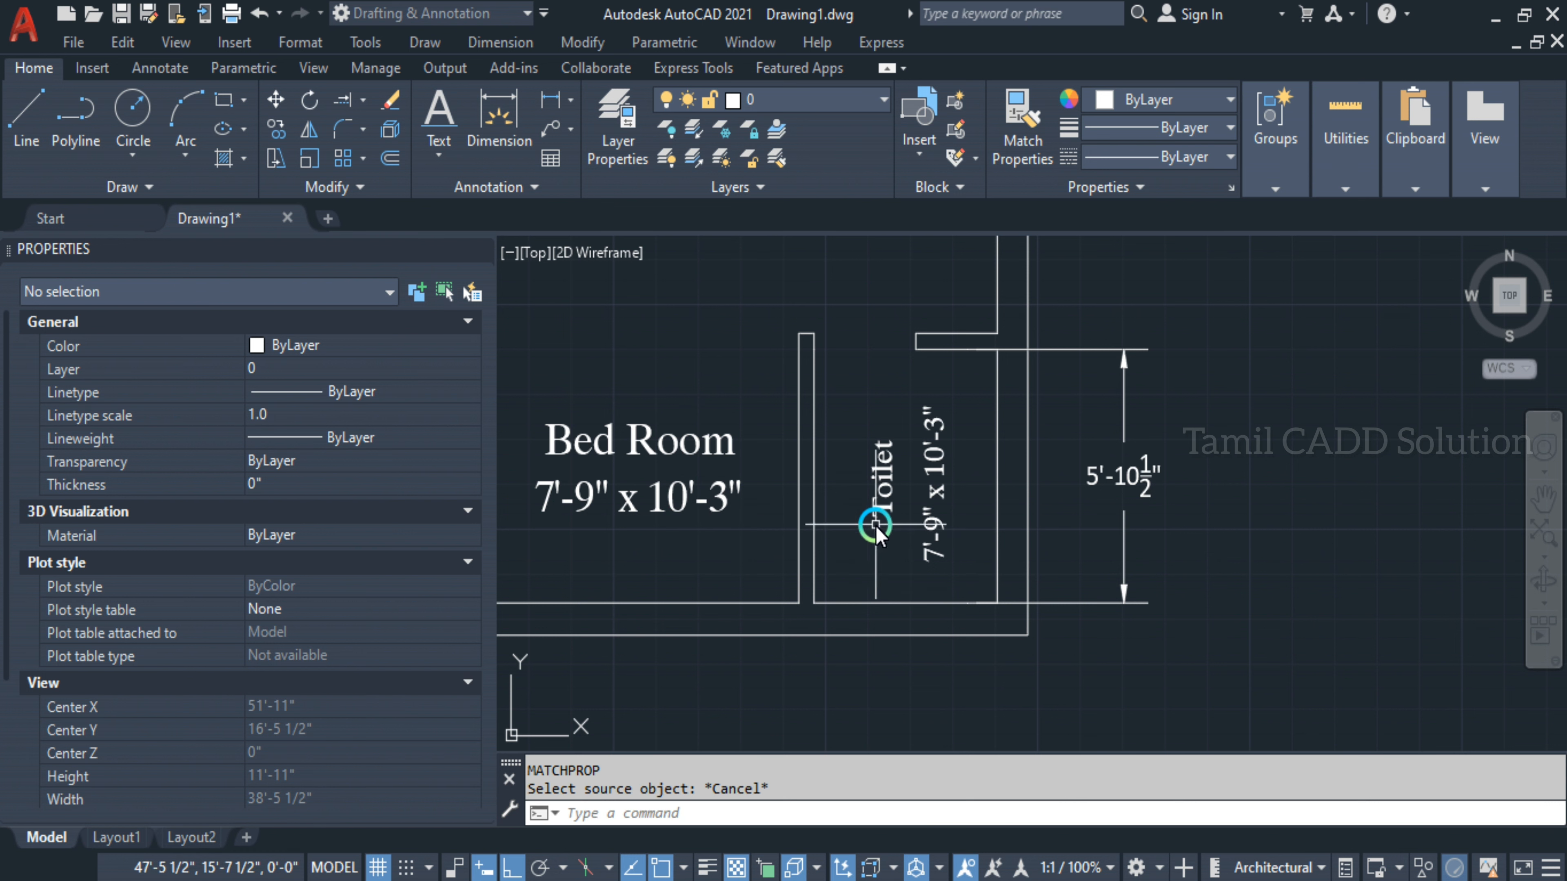
left_click(682, 504)
key("Escape")
middle_click_drag(801, 523, 701, 503)
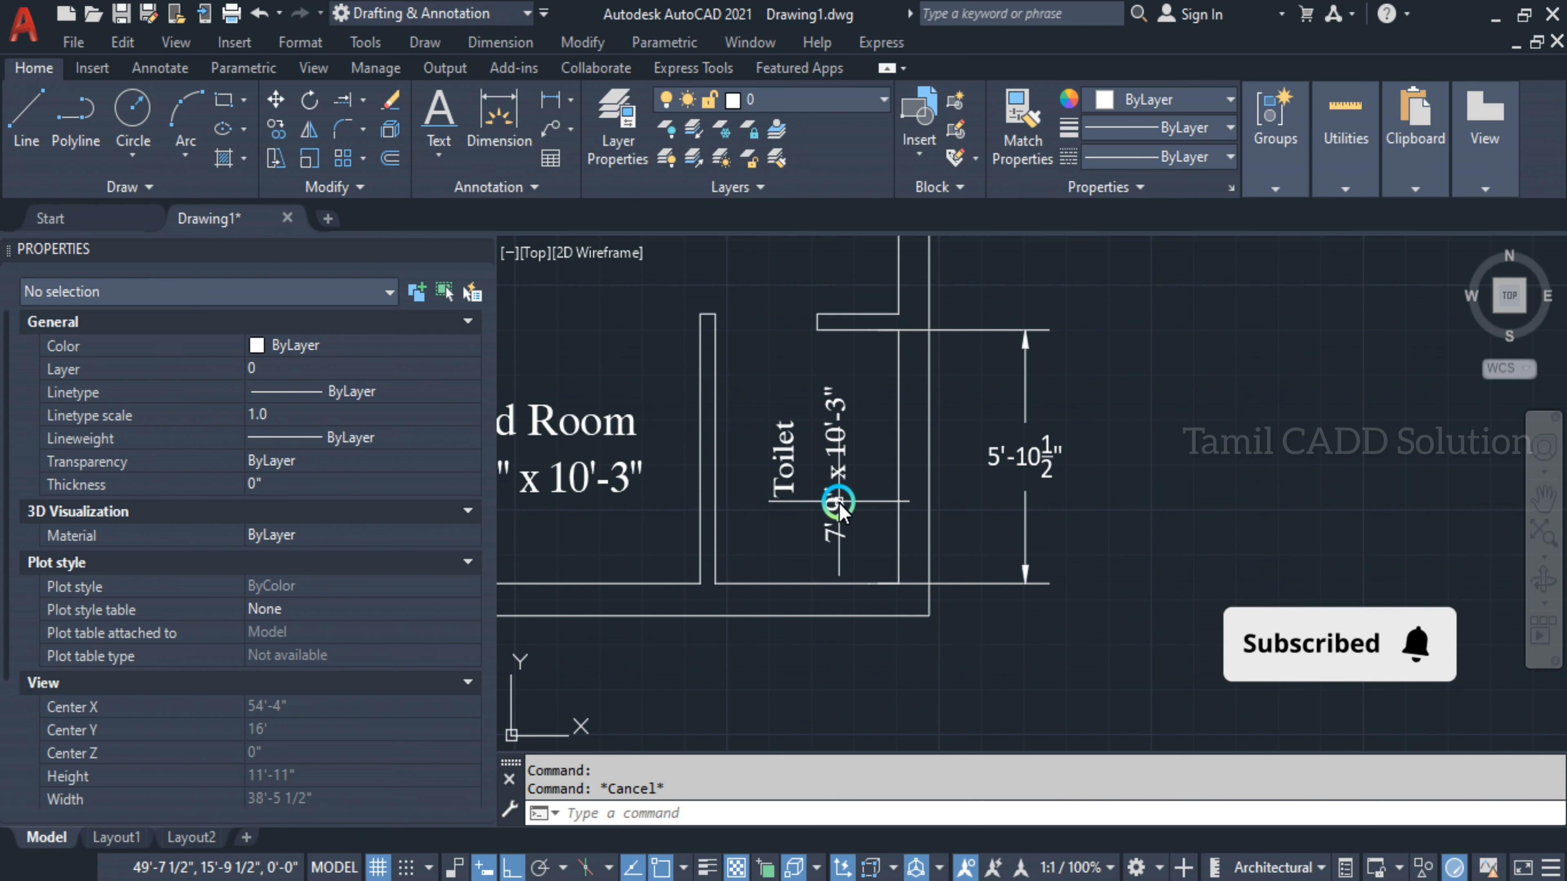
Set the text height of the Toilet label and its size text to 1'
middle_click_drag(838, 508, 952, 504)
left_click(986, 470)
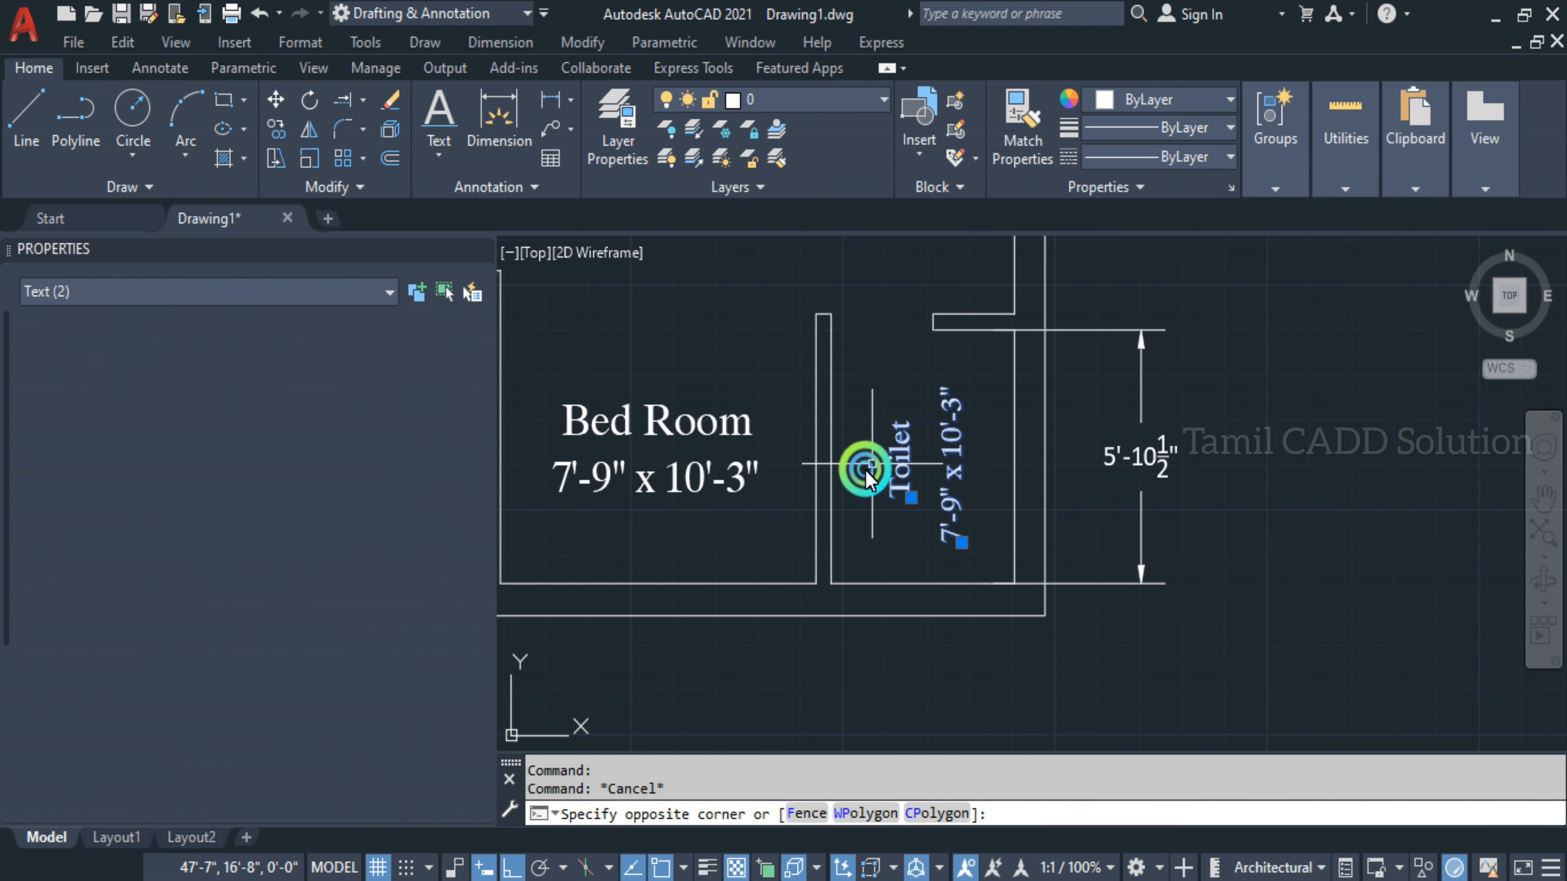
left_click(867, 467)
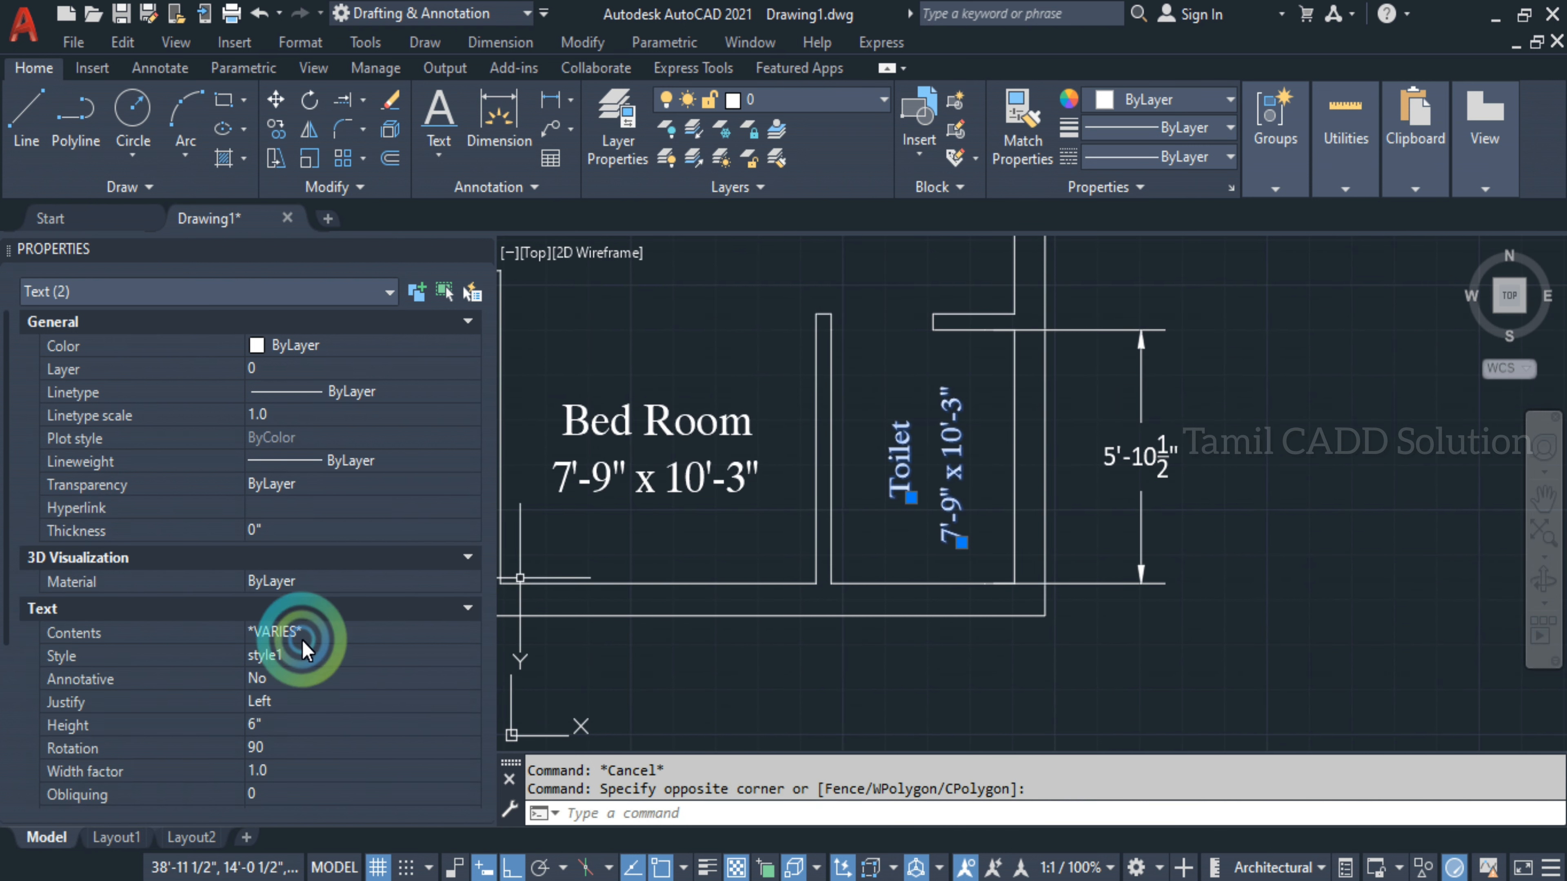
left_click(281, 726)
type("1")
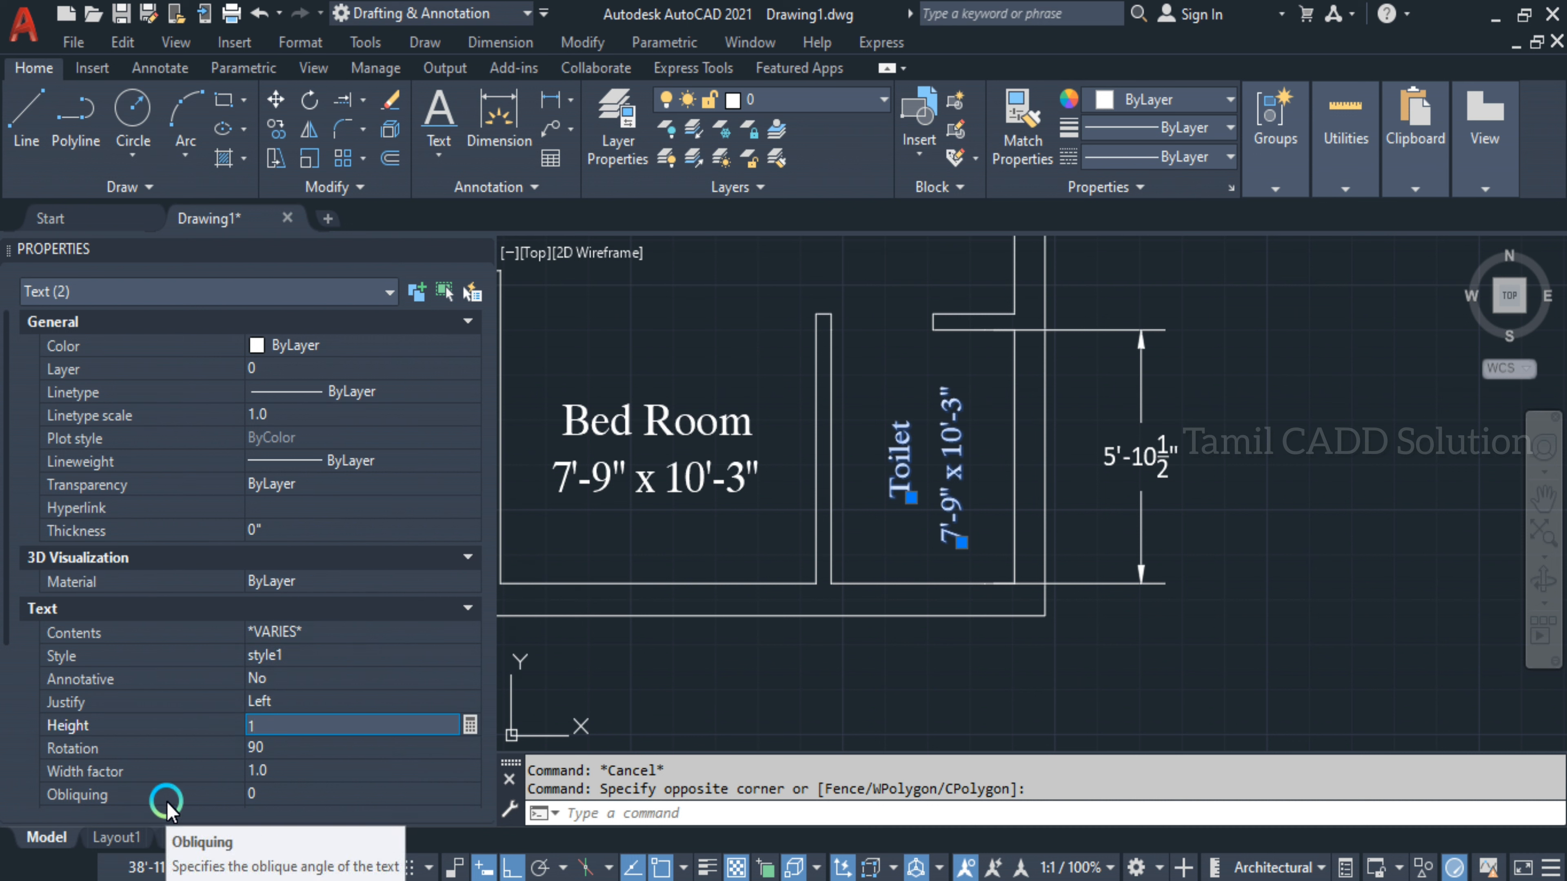
key("Tab")
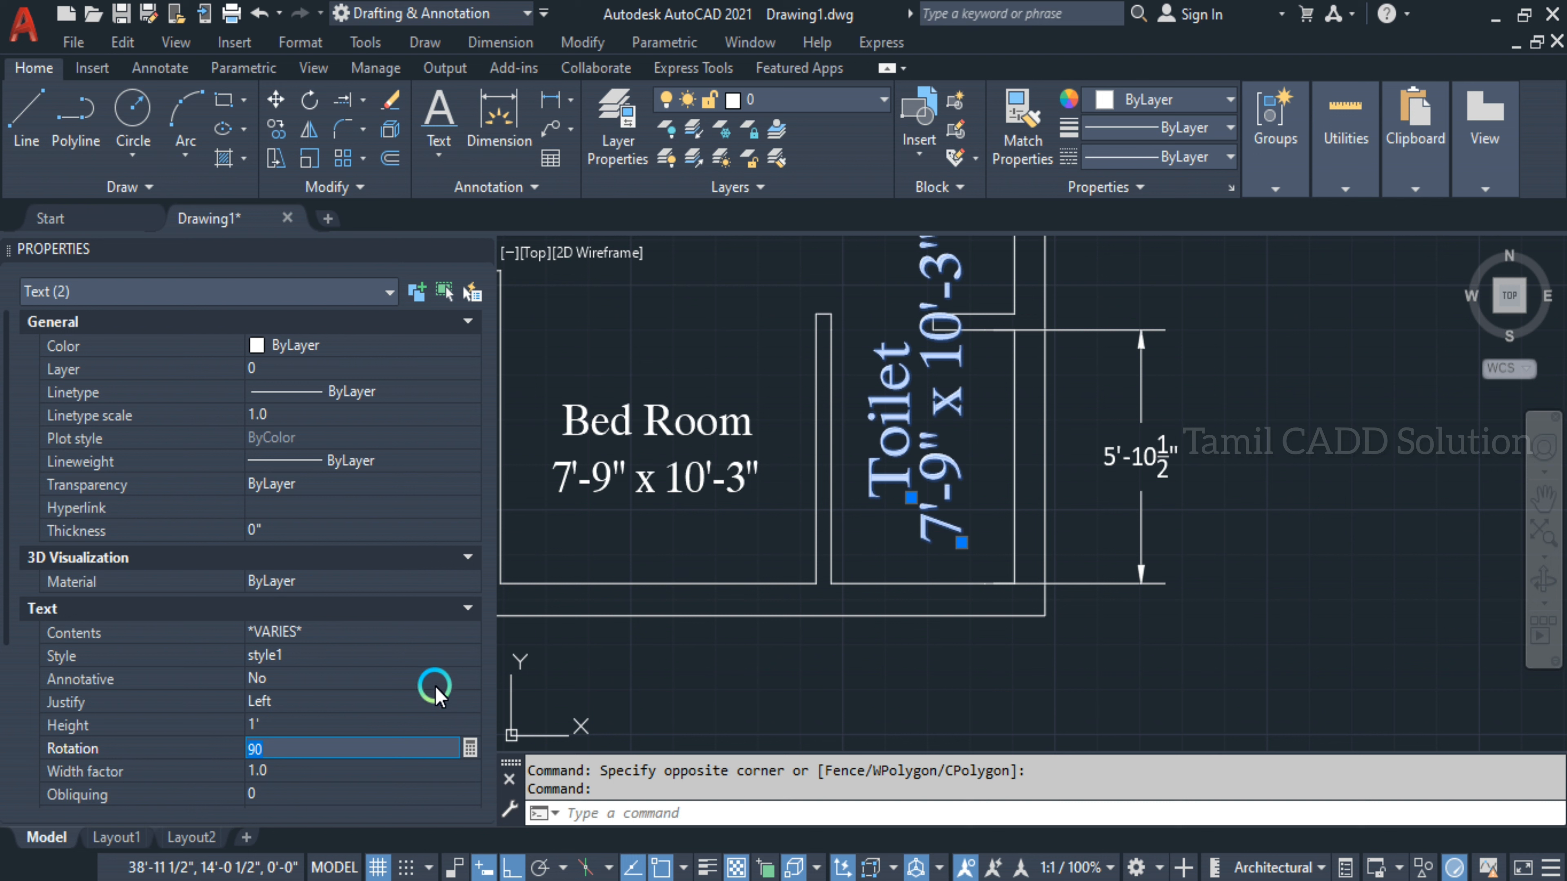
key("Escape")
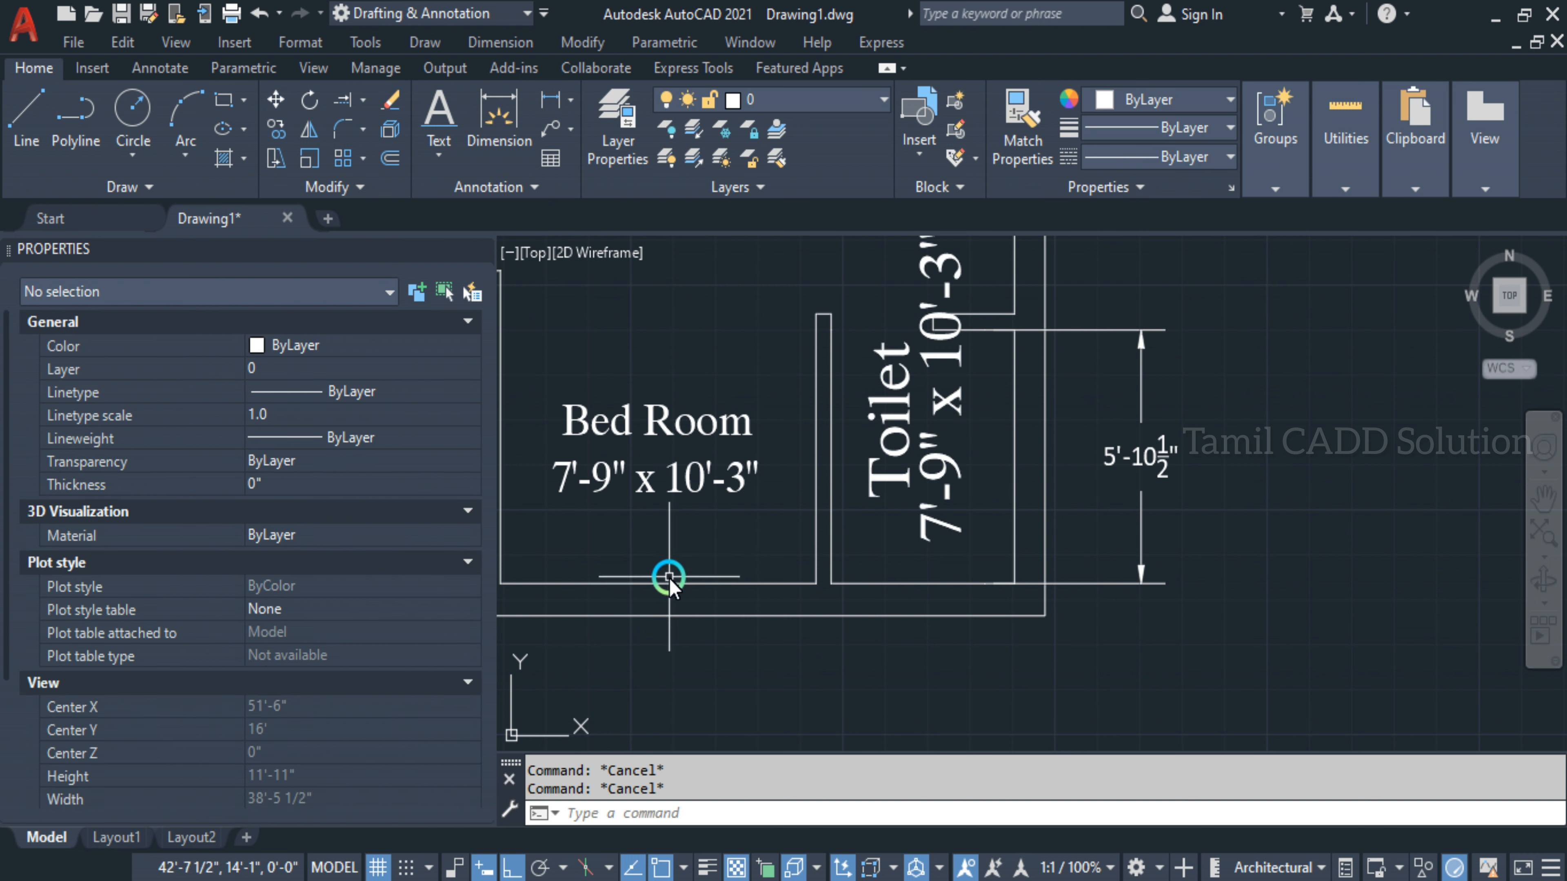
Match the properties of the Bed Room size text onto the toilet size text and the Toilet label
type("ma")
key("Return")
left_click(663, 488)
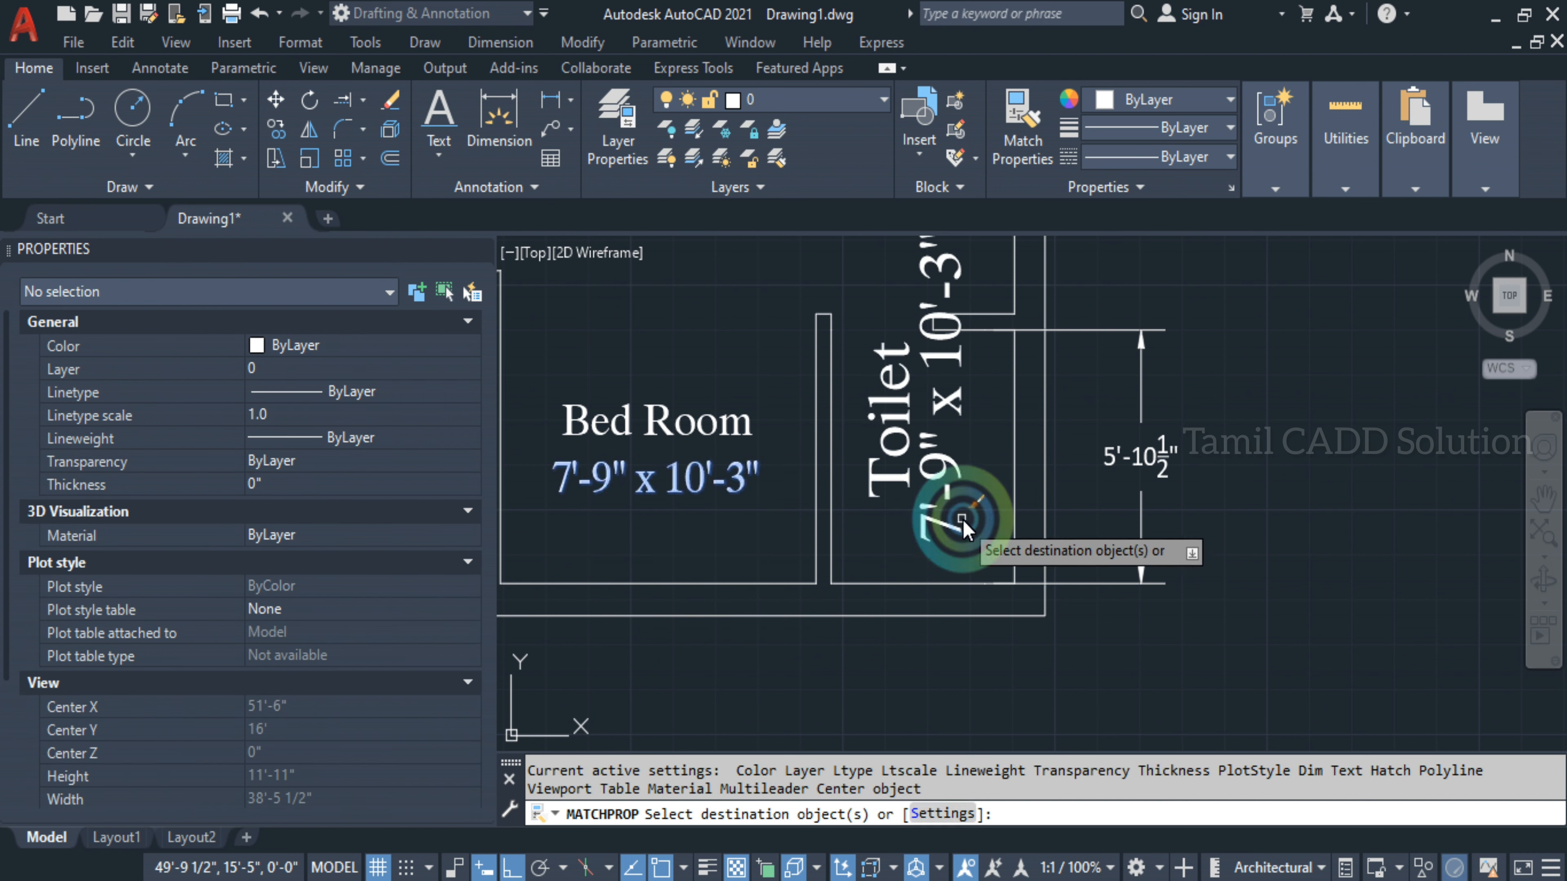
left_click(962, 519)
left_click(862, 467)
key("Escape")
Rotate the Toilet label and its size text 90 degrees to vertical about a point beside the label
left_click(982, 554)
left_click(914, 477)
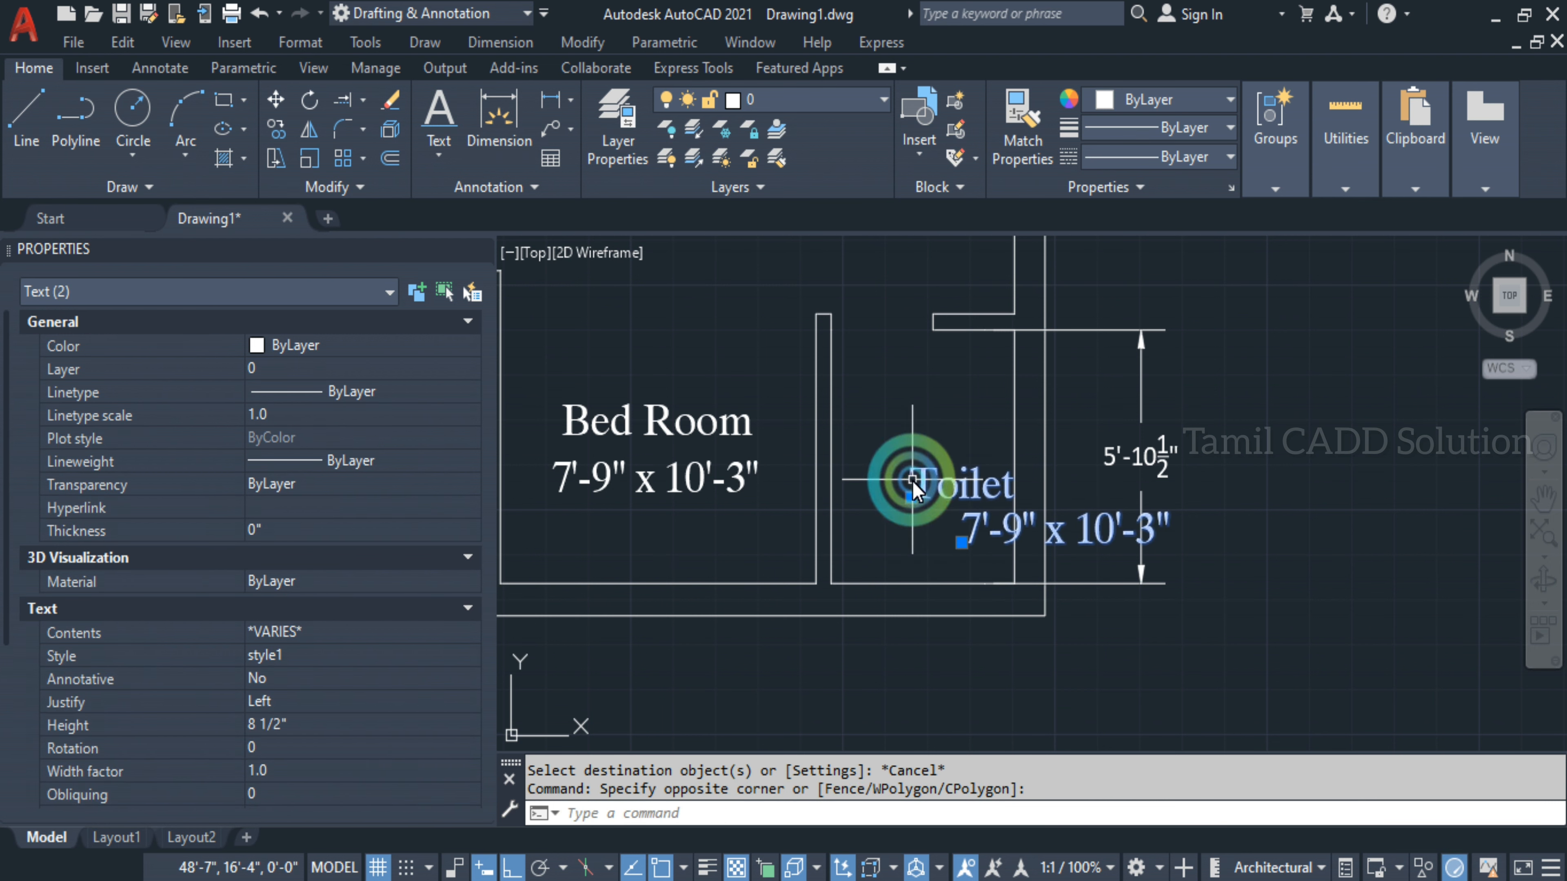
type("r")
key("Return")
left_click(885, 503)
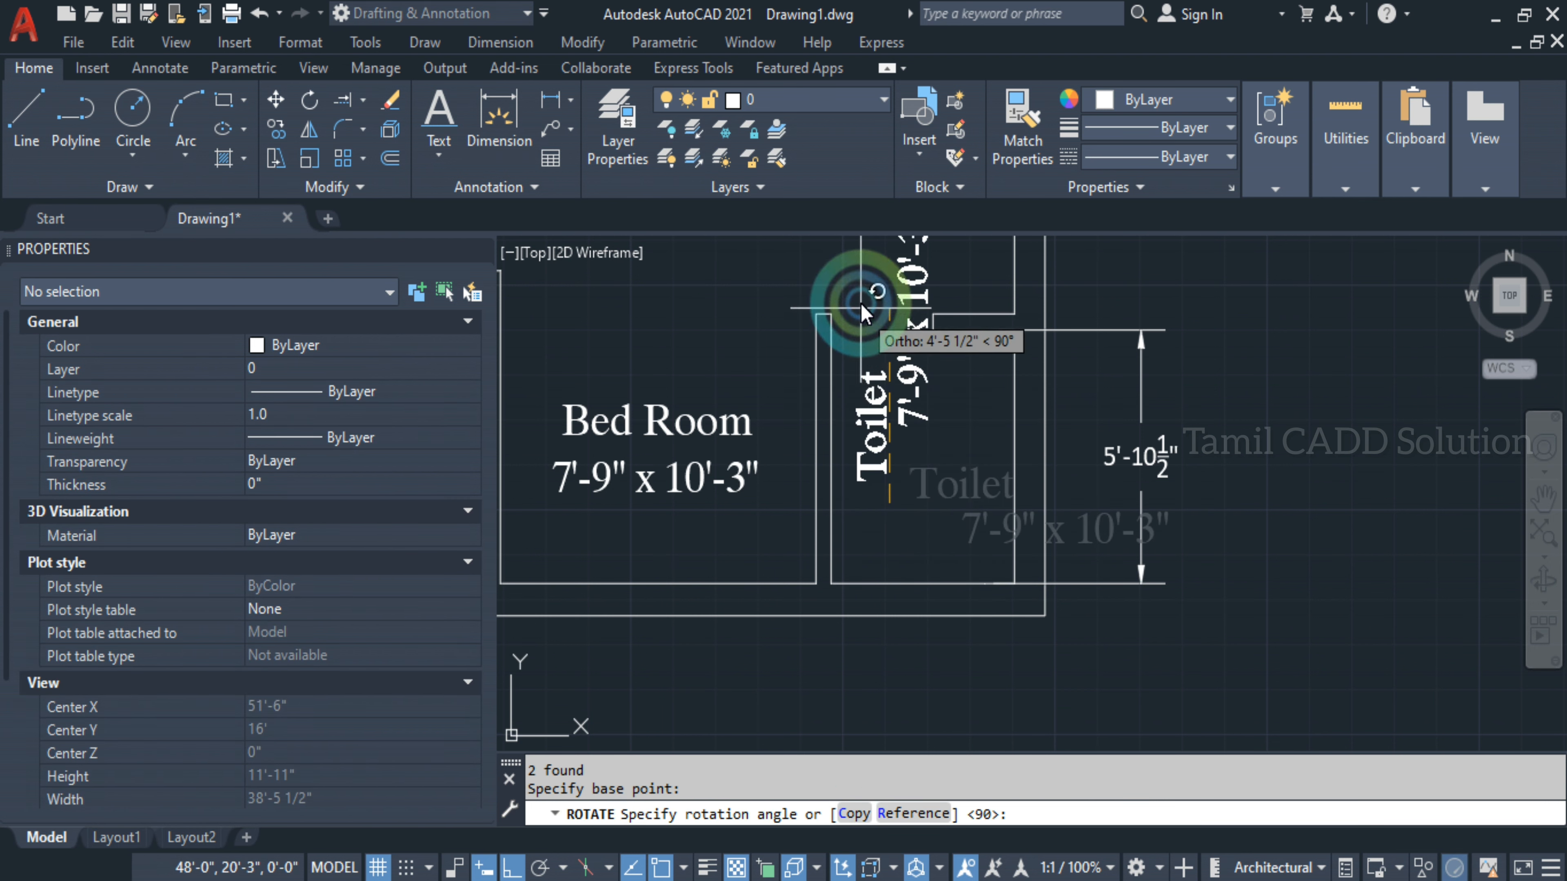
Move the vertical toilet size text straight down so it is centred alongside the Toilet label
left_click(958, 443)
left_click(916, 402)
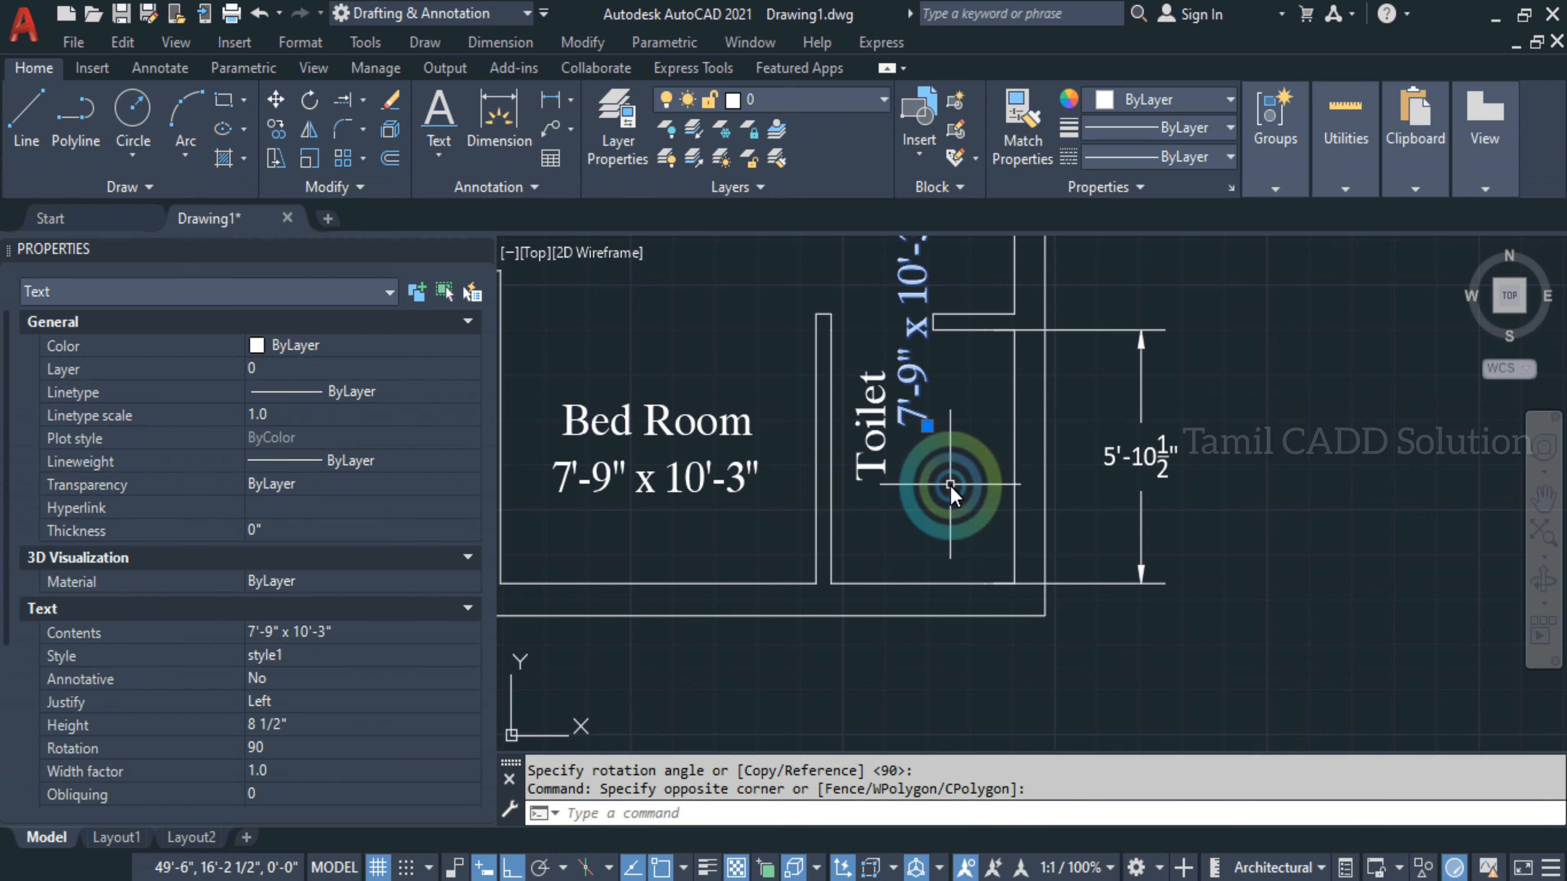
type("m")
key("Return")
left_click(980, 407)
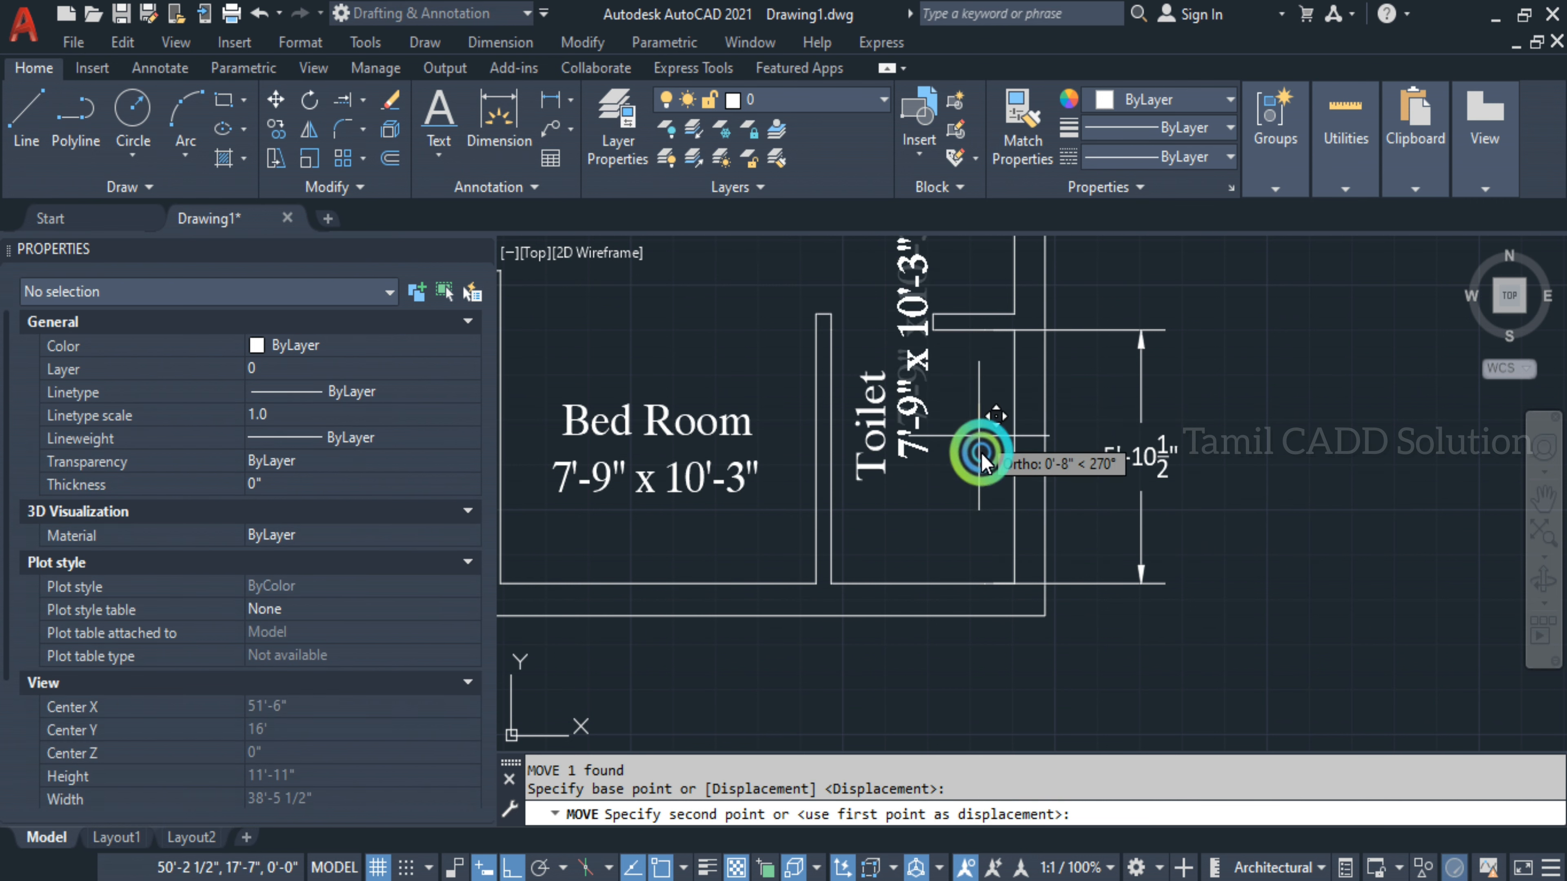
key("Escape")
Move the Toilet label and its size text together slightly right and down towards the middle of the toilet room
left_click(982, 513)
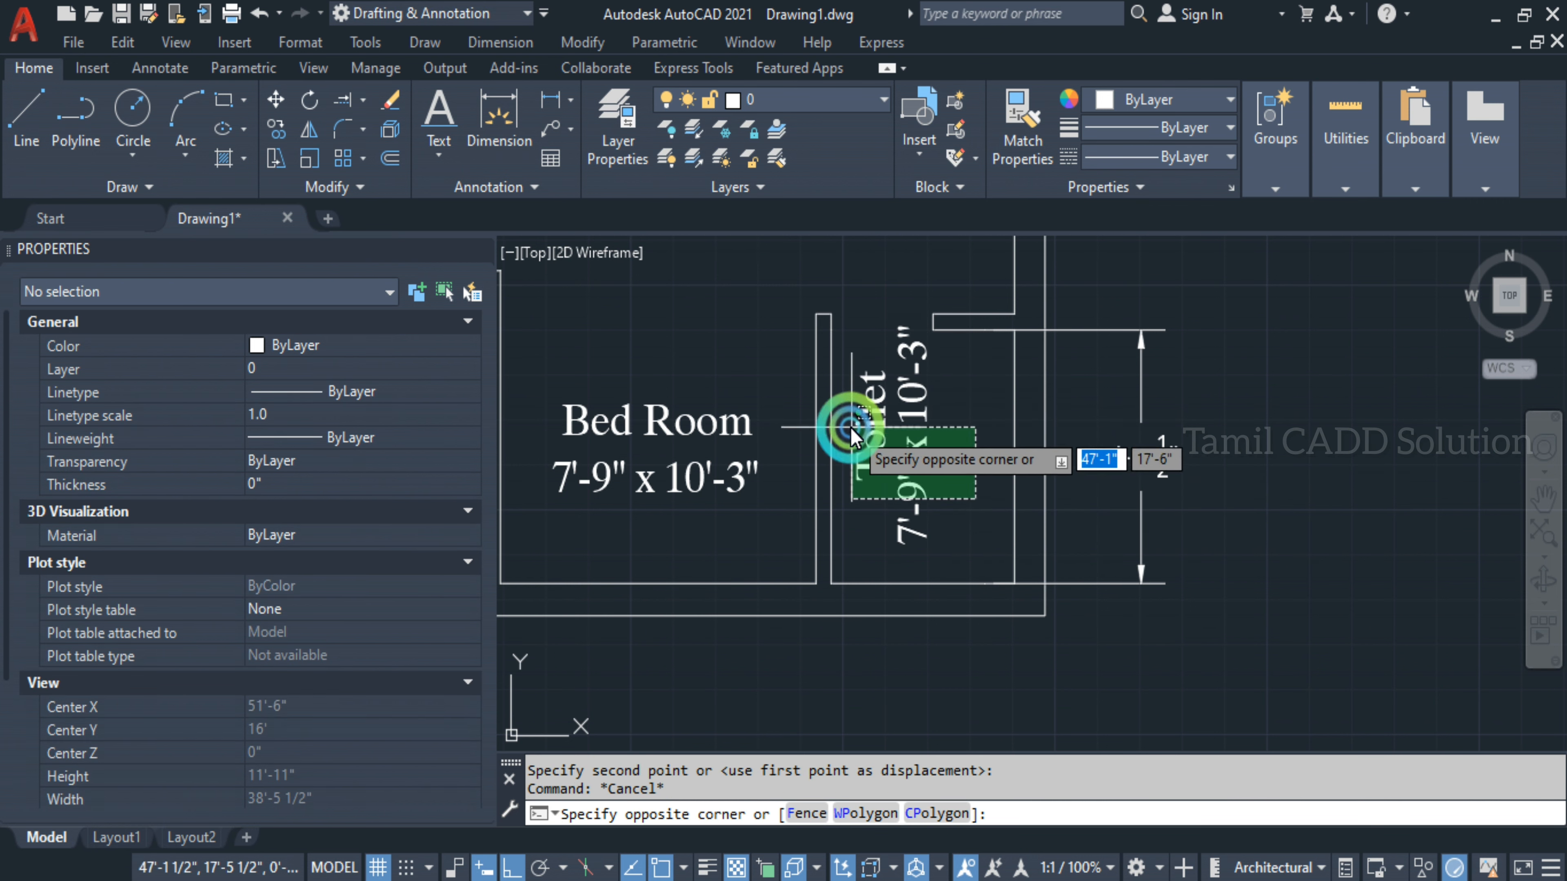
left_click(853, 445)
type("m")
key("Return")
left_click(1011, 494)
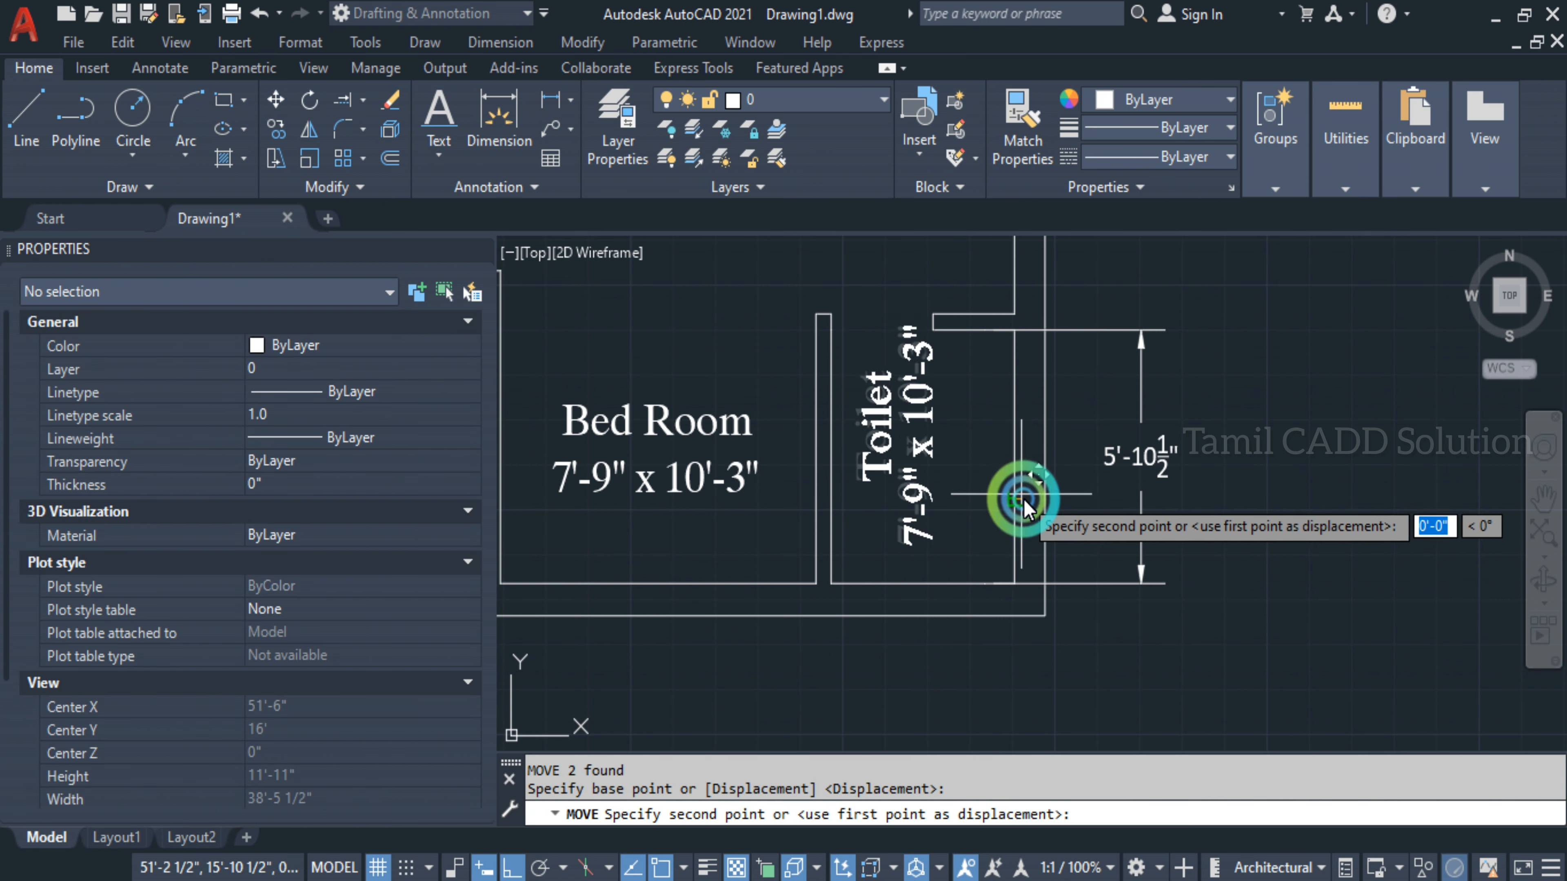
left_click(1039, 519)
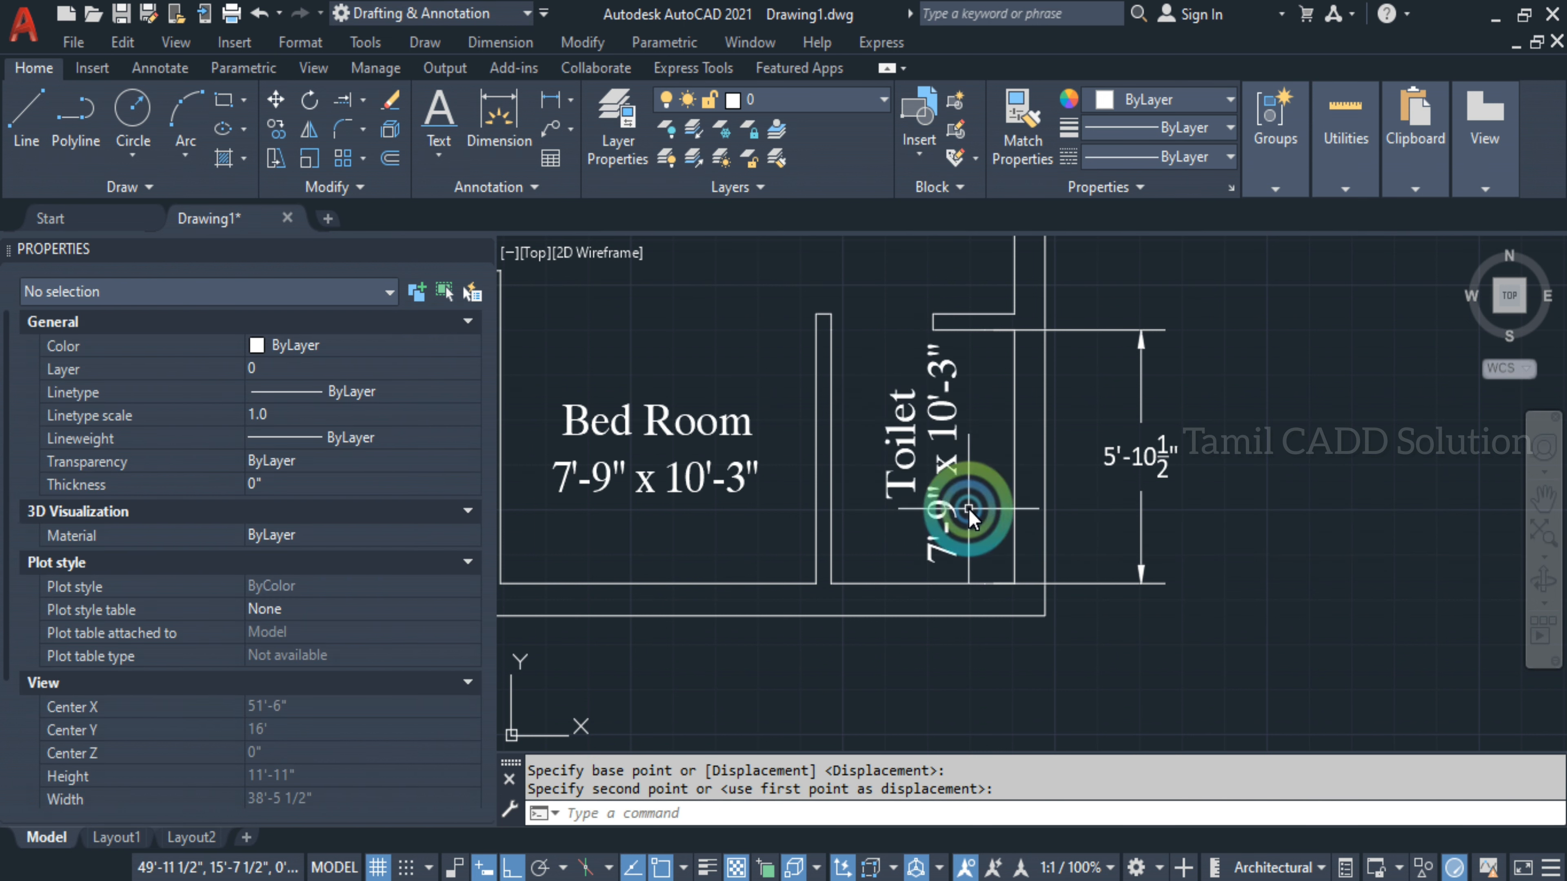
Set the text height of the Toilet label and its size text to 6"
middle_click_drag(958, 503, 846, 550)
scroll(843, 547, "down", 4)
scroll(849, 532, "up", 4)
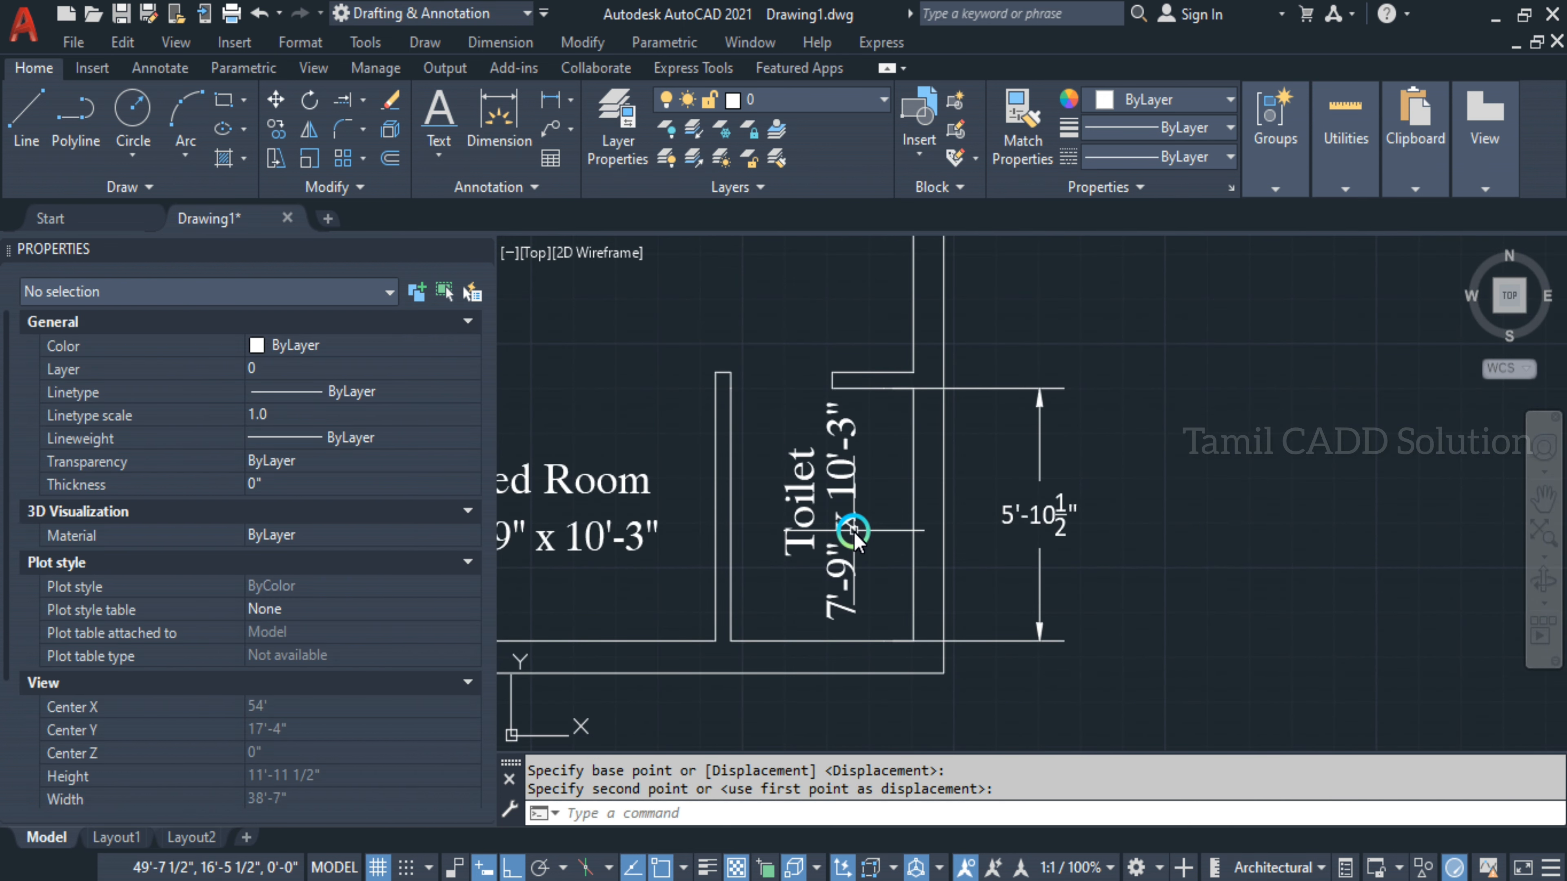
left_click(867, 546)
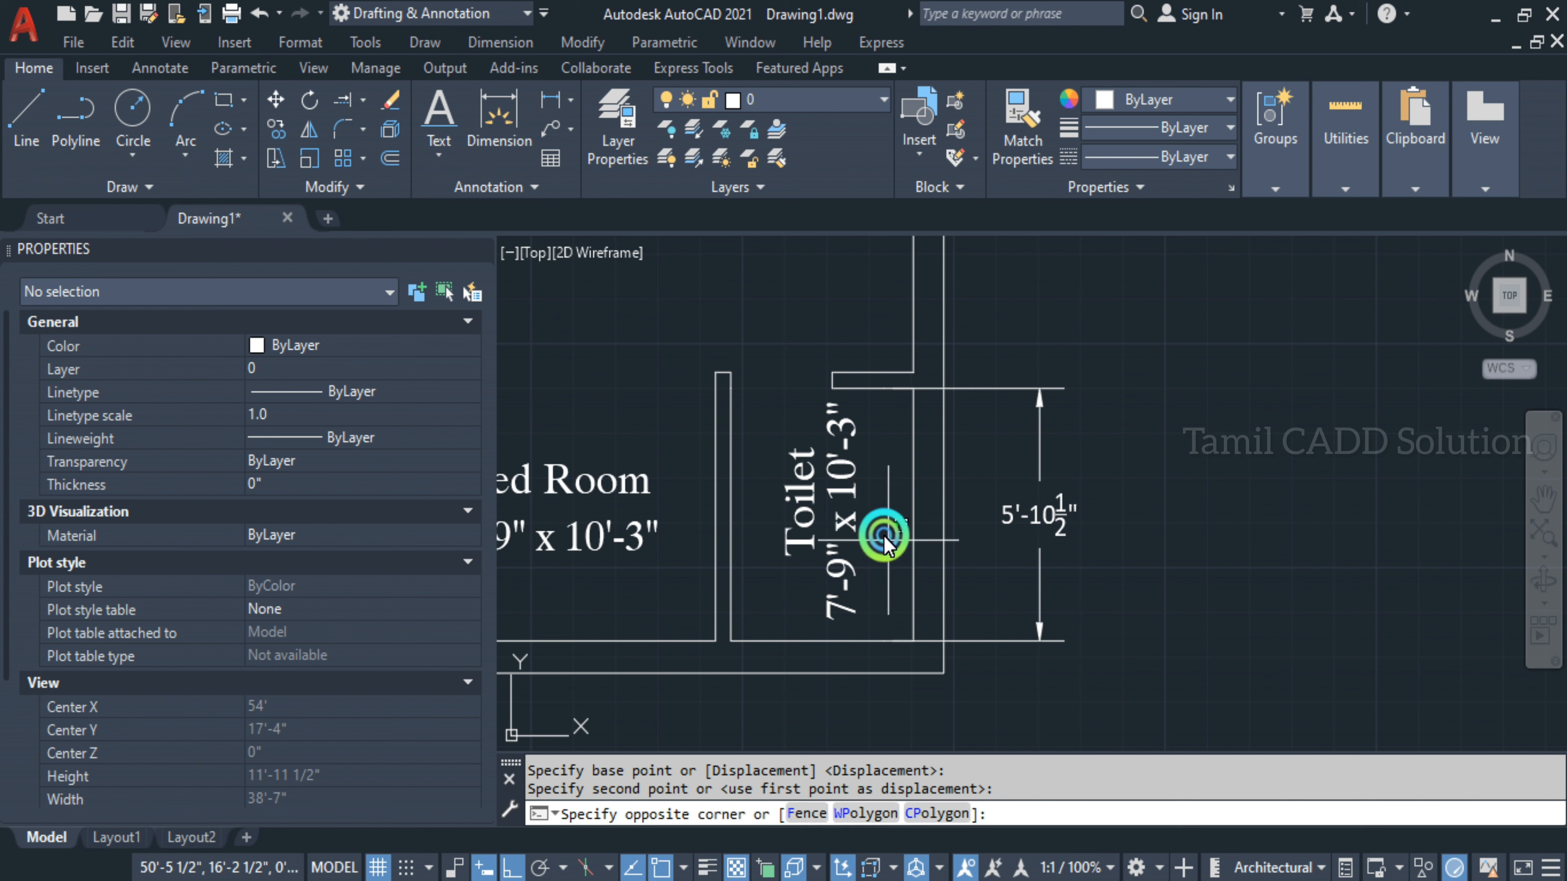
left_click(778, 486)
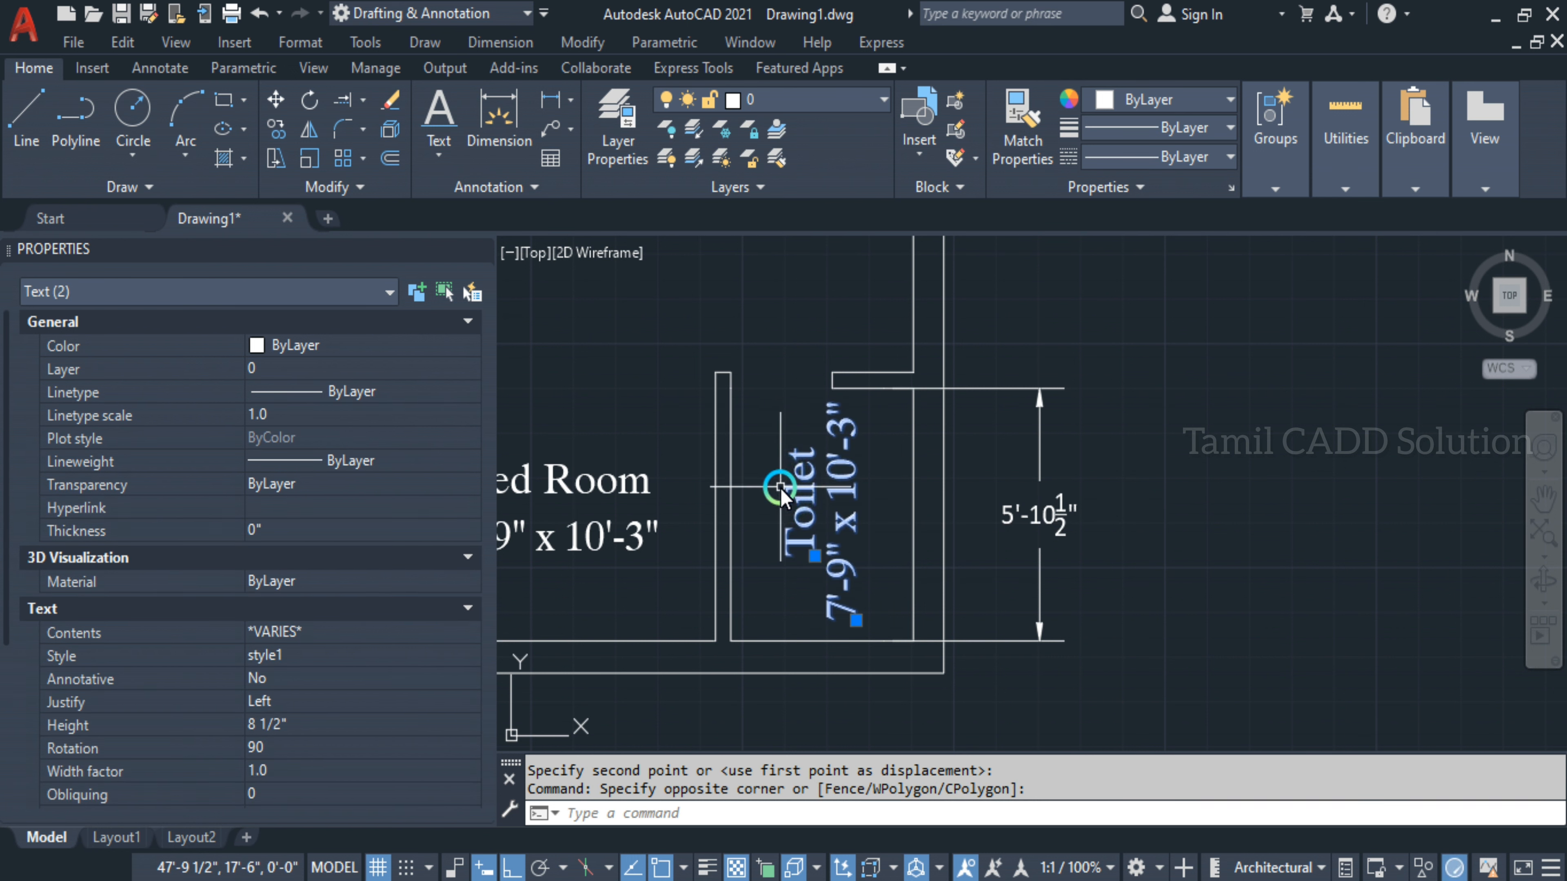
left_click(281, 724)
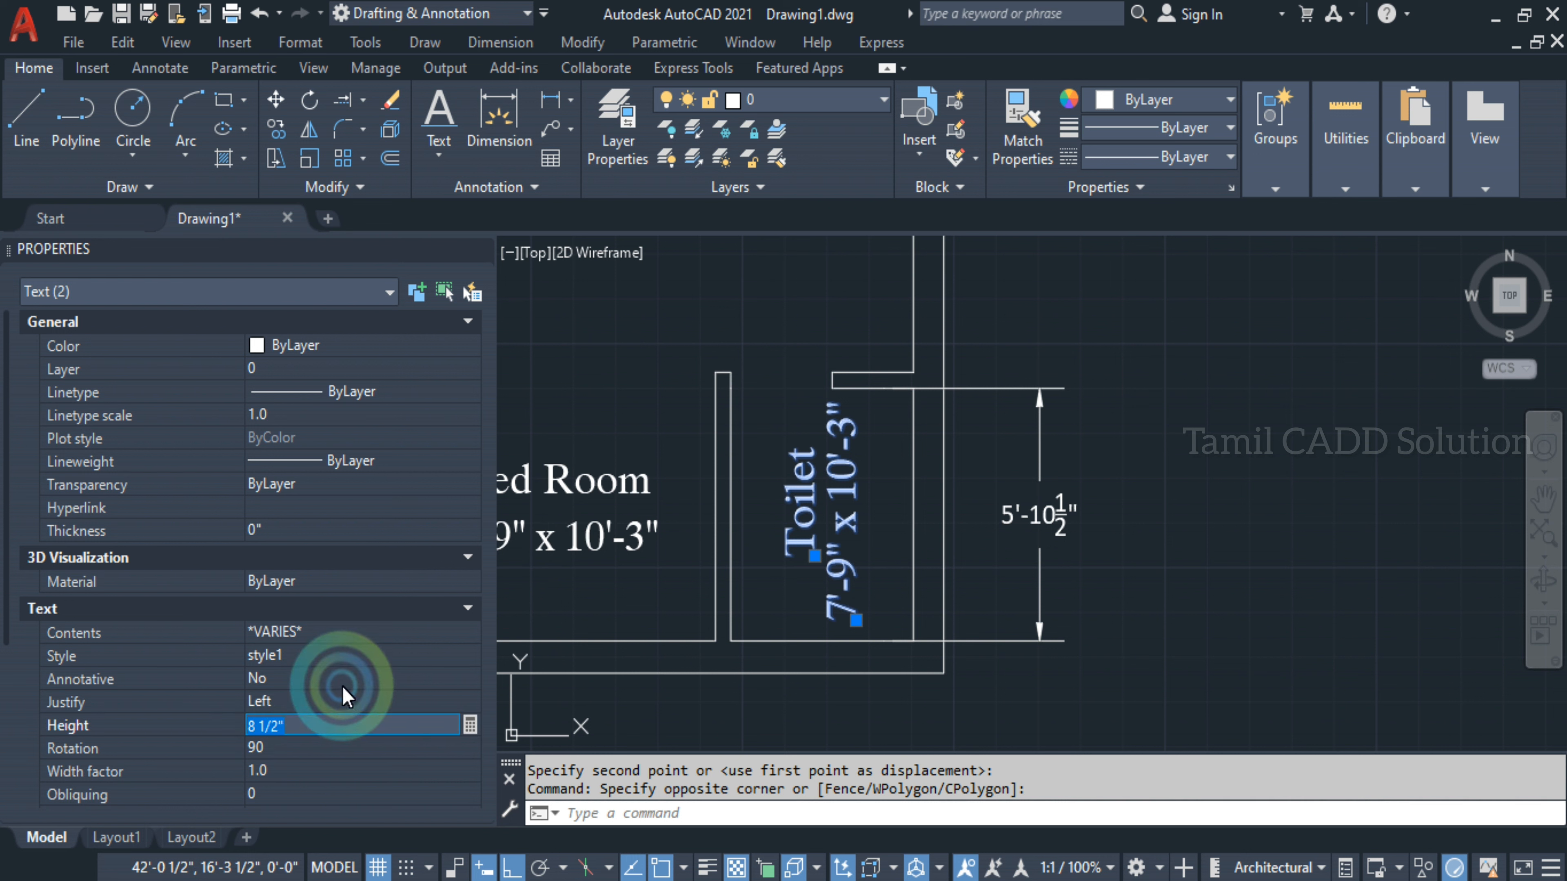
type("6")
key("Tab")
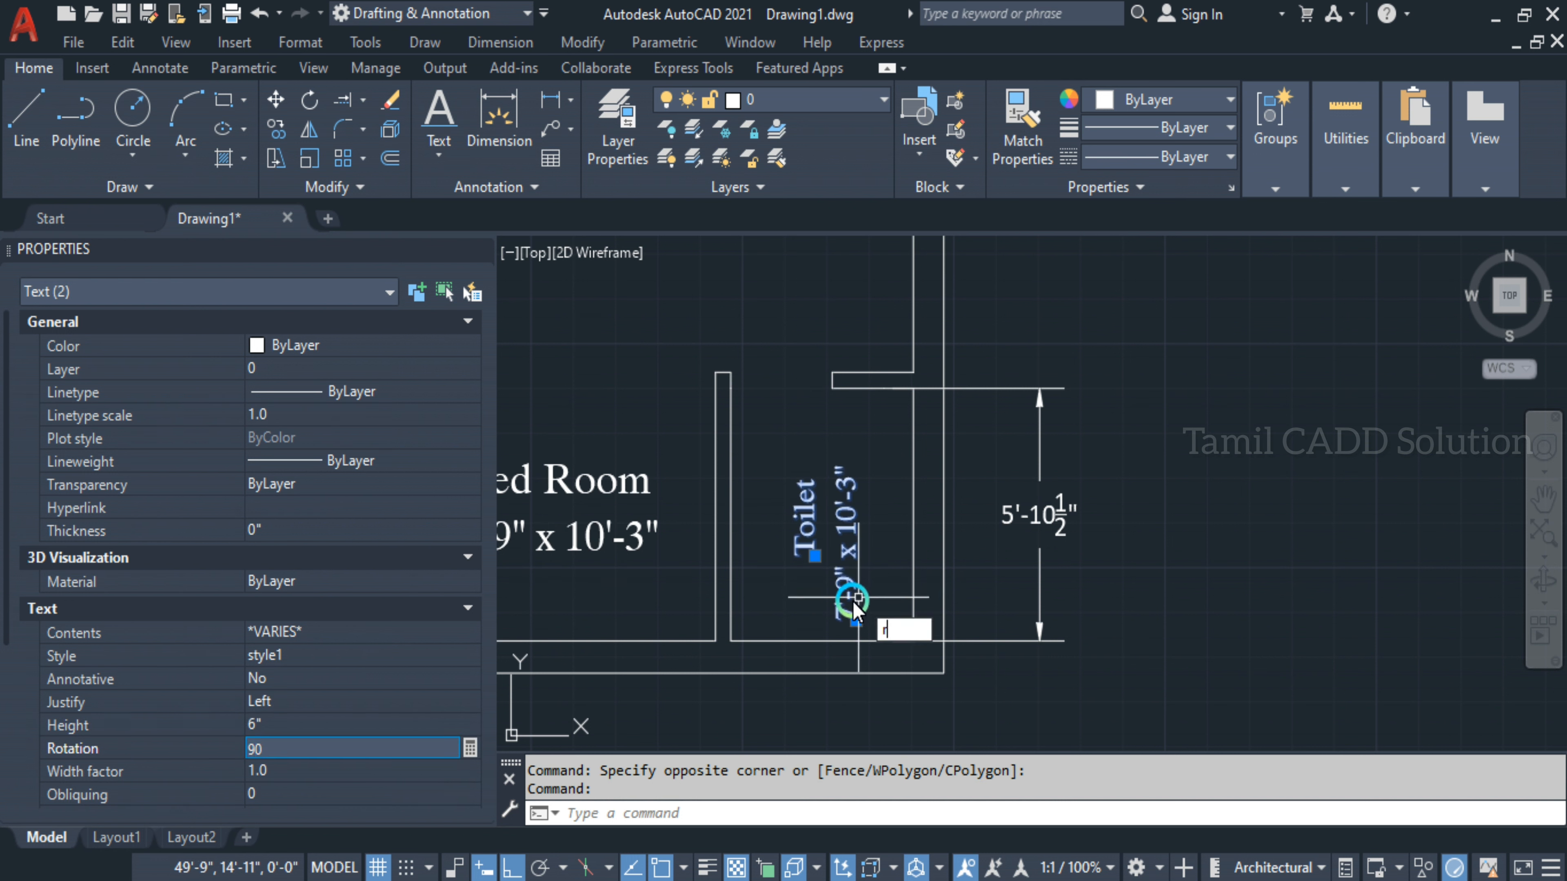
Rotate the Toilet label and its size text to horizontal about a point beside the label
type("o")
key("Return")
left_click(768, 562)
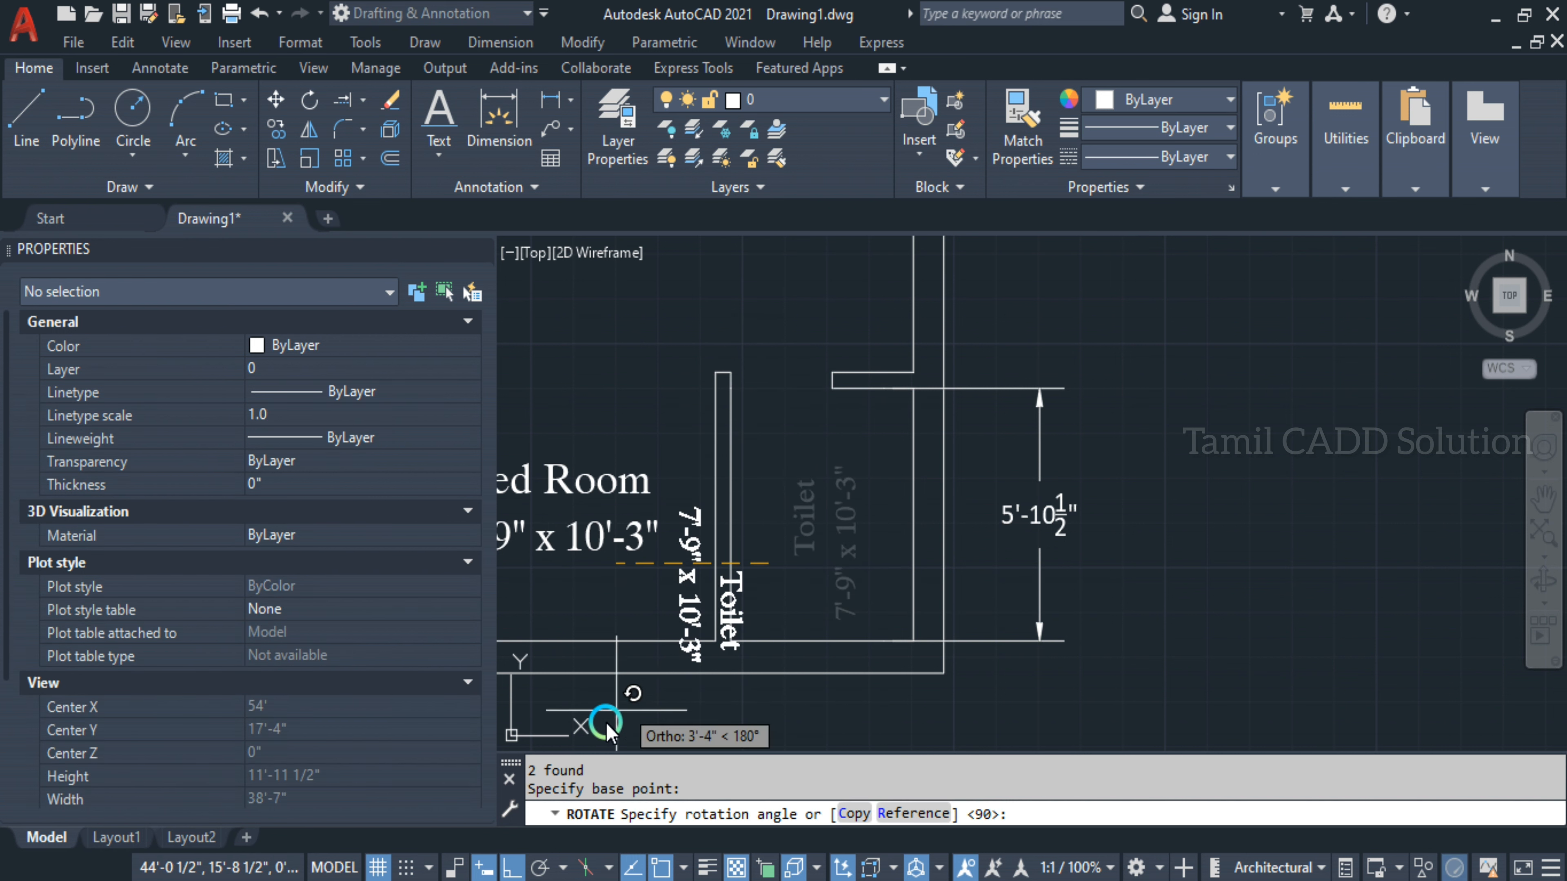
left_click(824, 710)
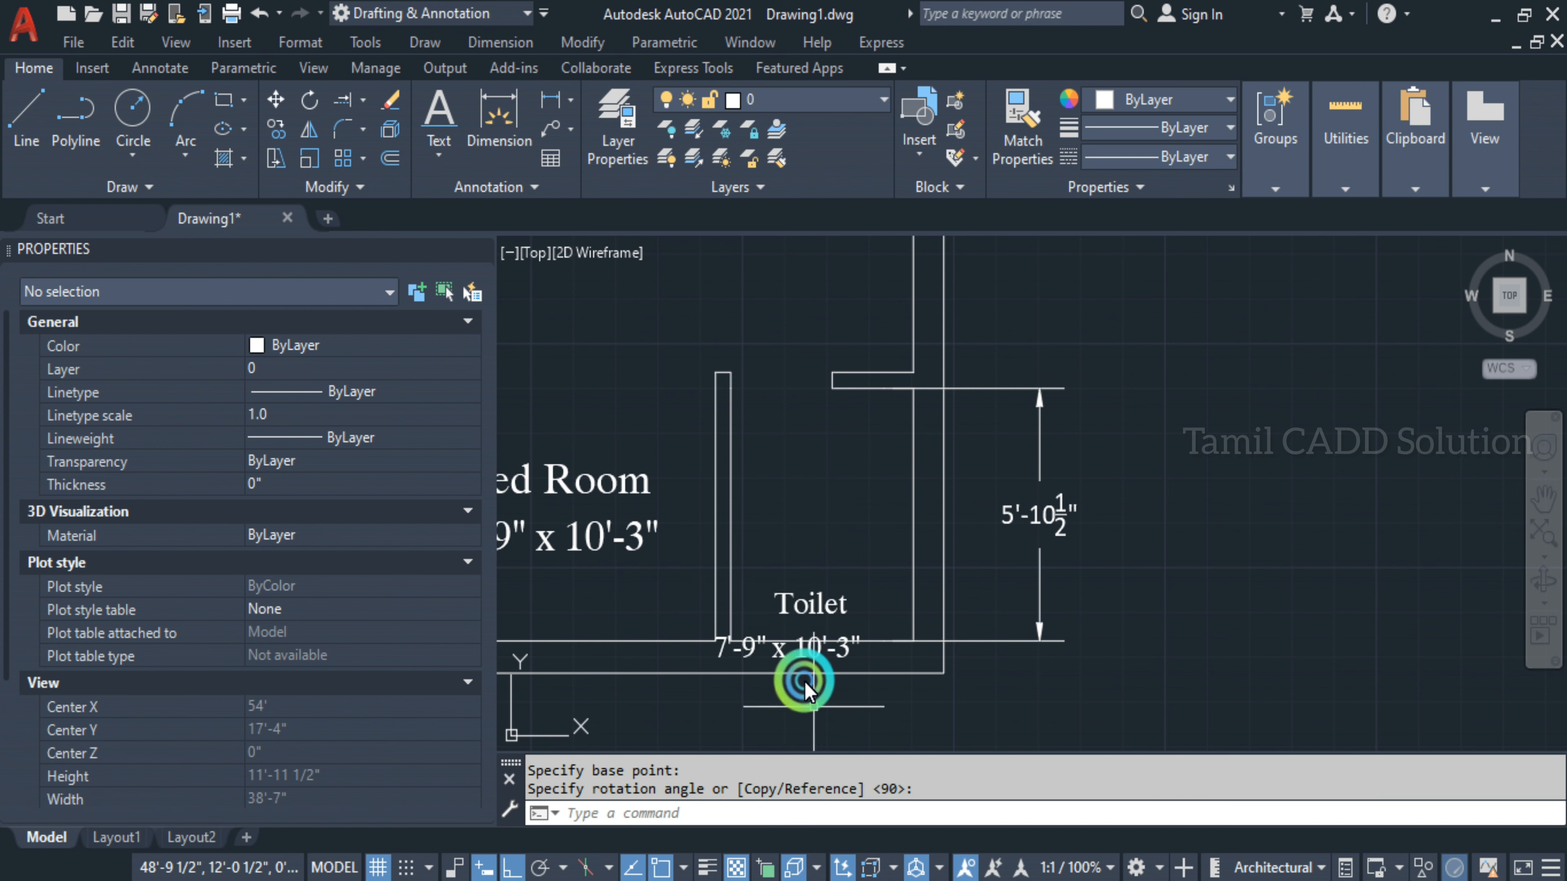
Move both horizontal toilet texts up and right into the toilet room with ortho turned off
left_click(819, 610)
left_click(783, 649)
type("M")
key("Return")
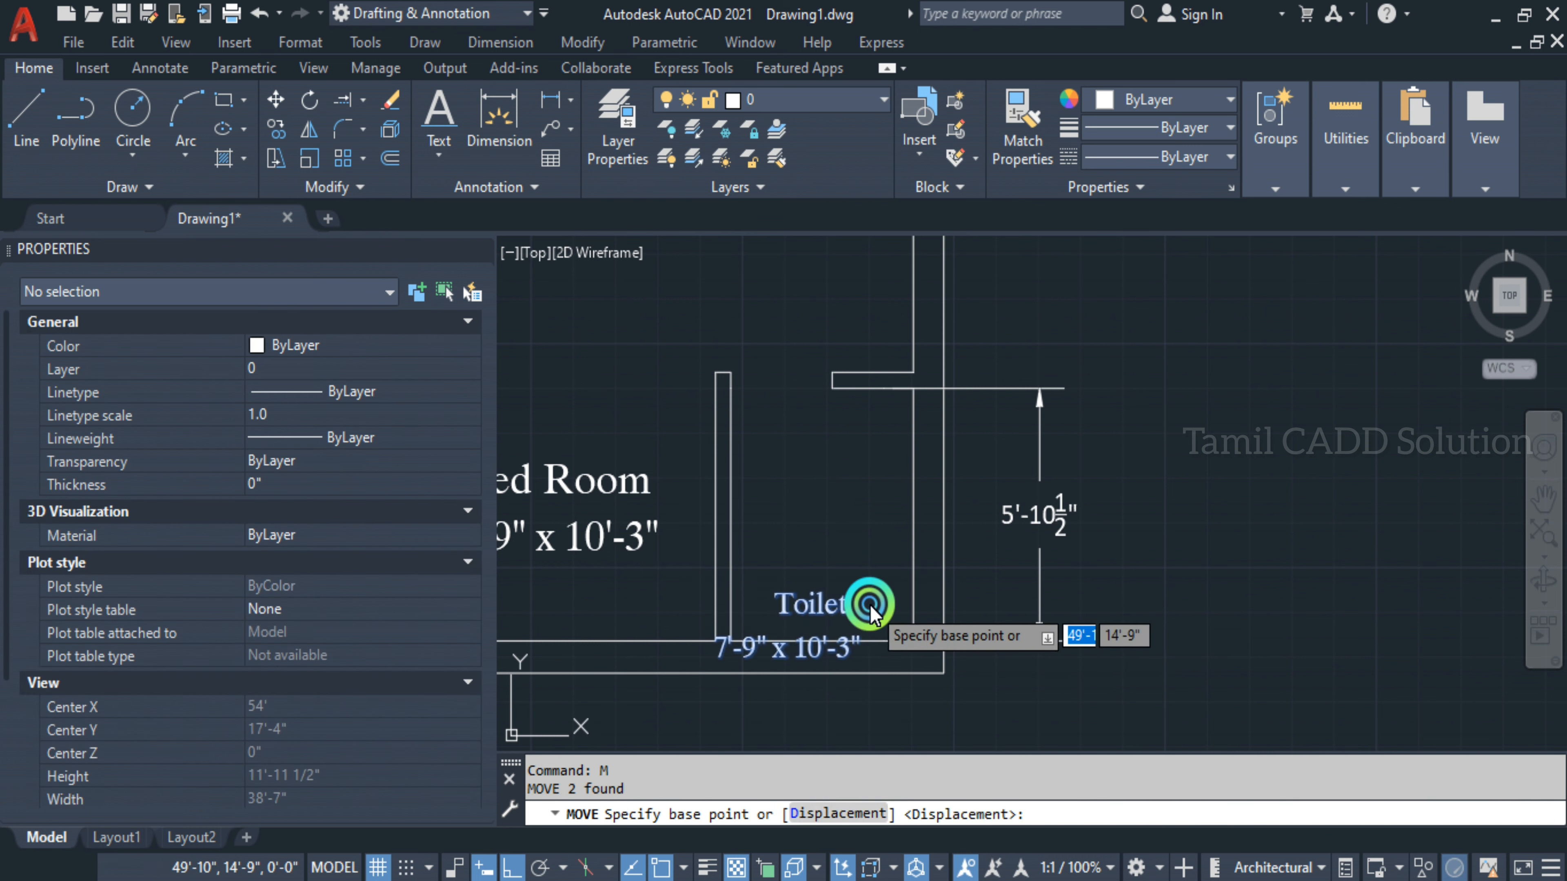
left_click(870, 608)
key("F8")
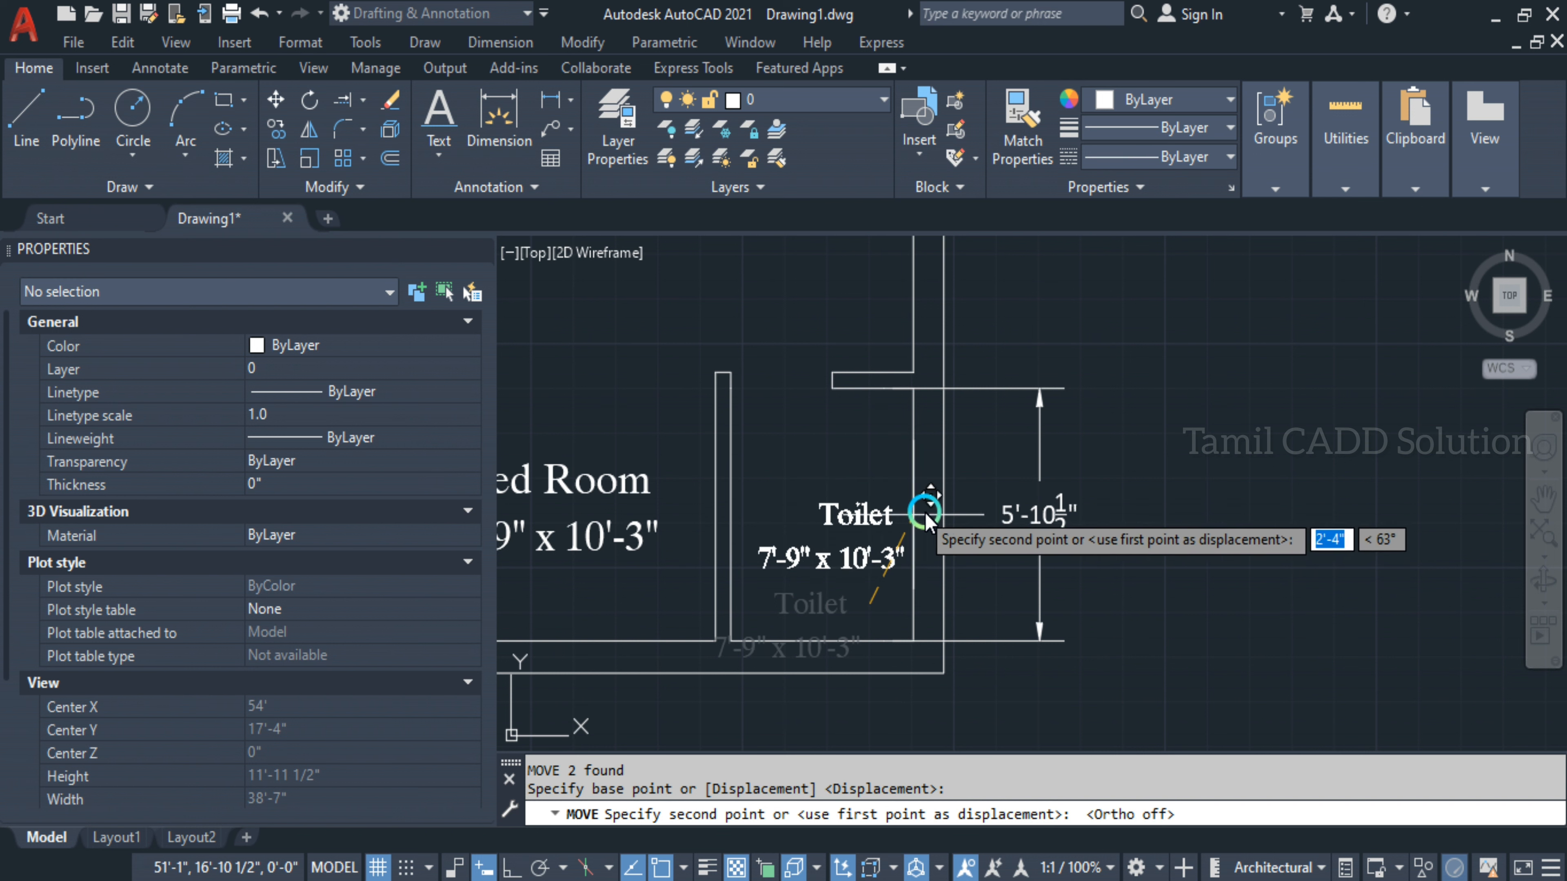
left_click(920, 511)
Move only the Toilet label slightly left to centre it above its size text
left_click(832, 571)
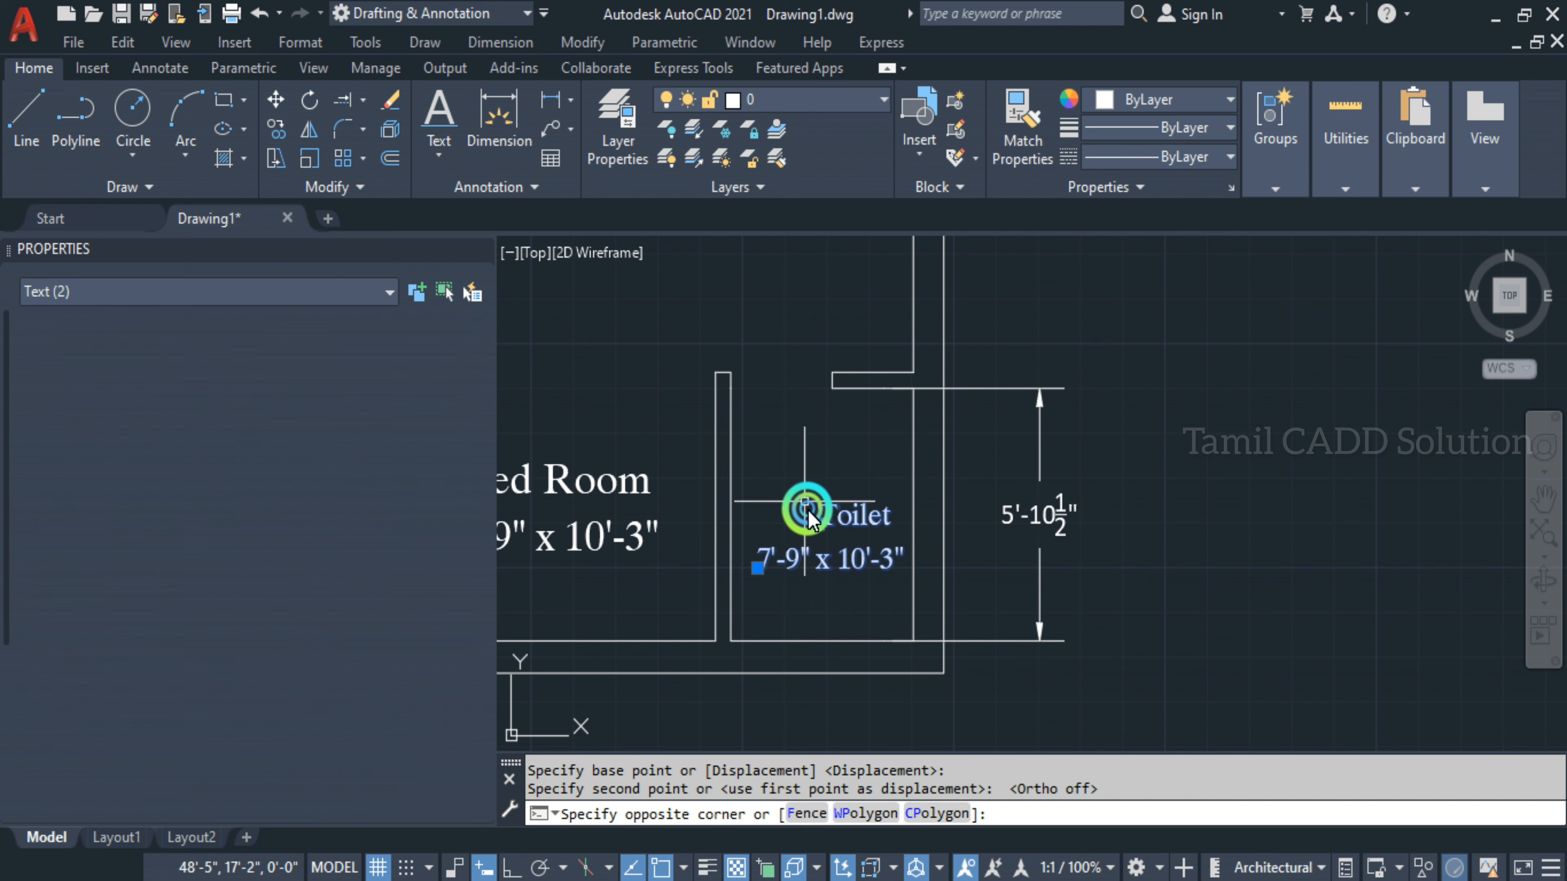
key("Escape")
left_click(857, 518)
type("M")
key("Return")
left_click(851, 449)
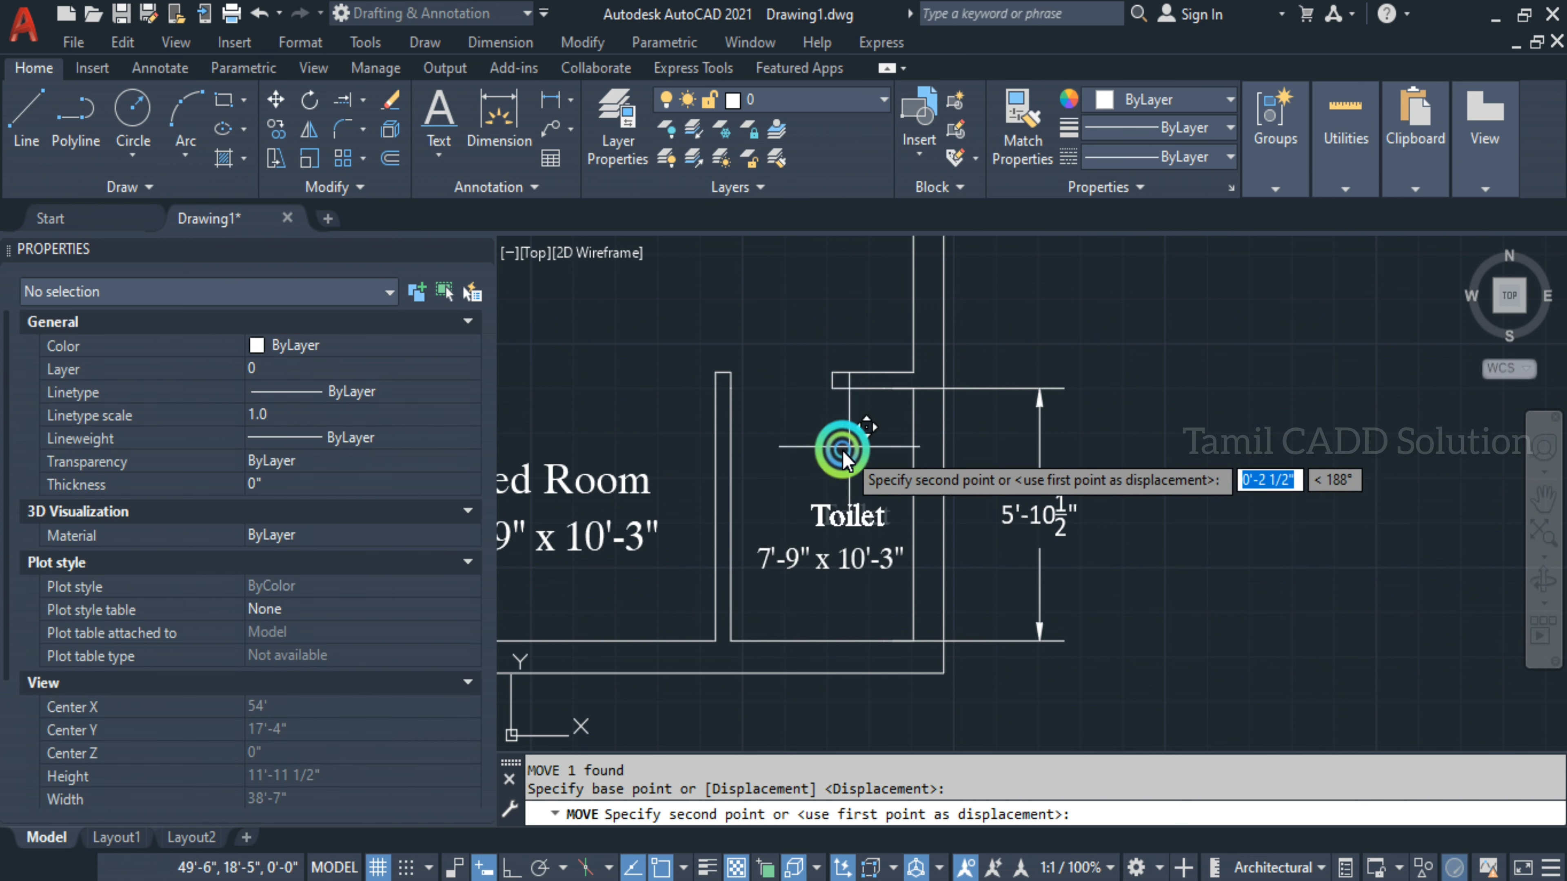
key("Escape")
Change the first measurement in the toilet's size text to 5'-10.5", matching the vertical dimension beside the room
scroll(827, 445, "down", 2)
left_click(953, 488)
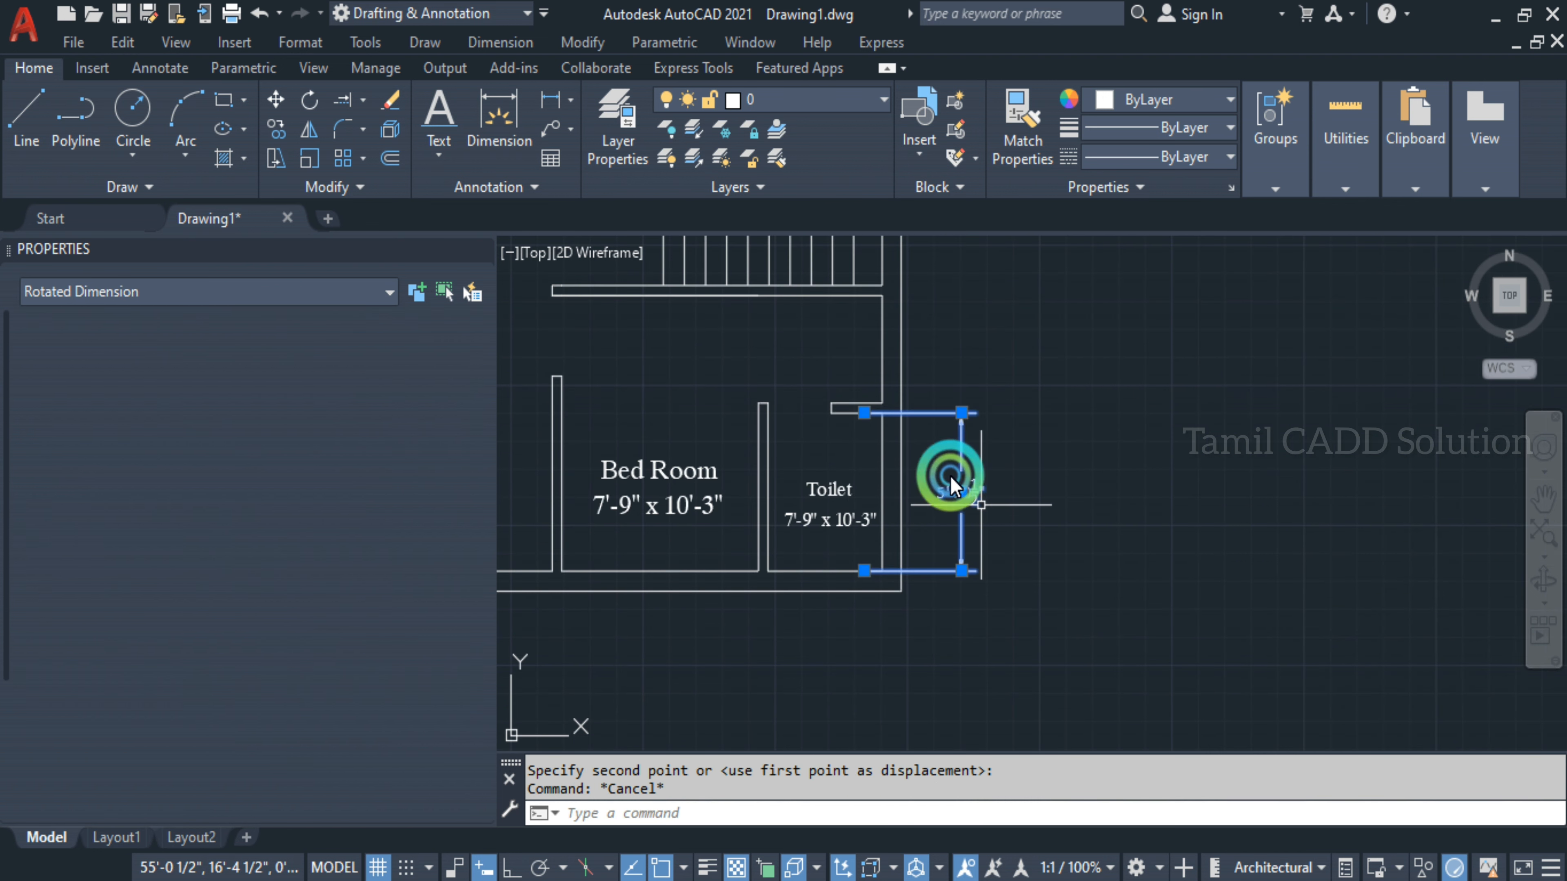
key("Escape")
scroll(888, 510, "up", 2)
middle_click_drag(776, 479, 911, 482)
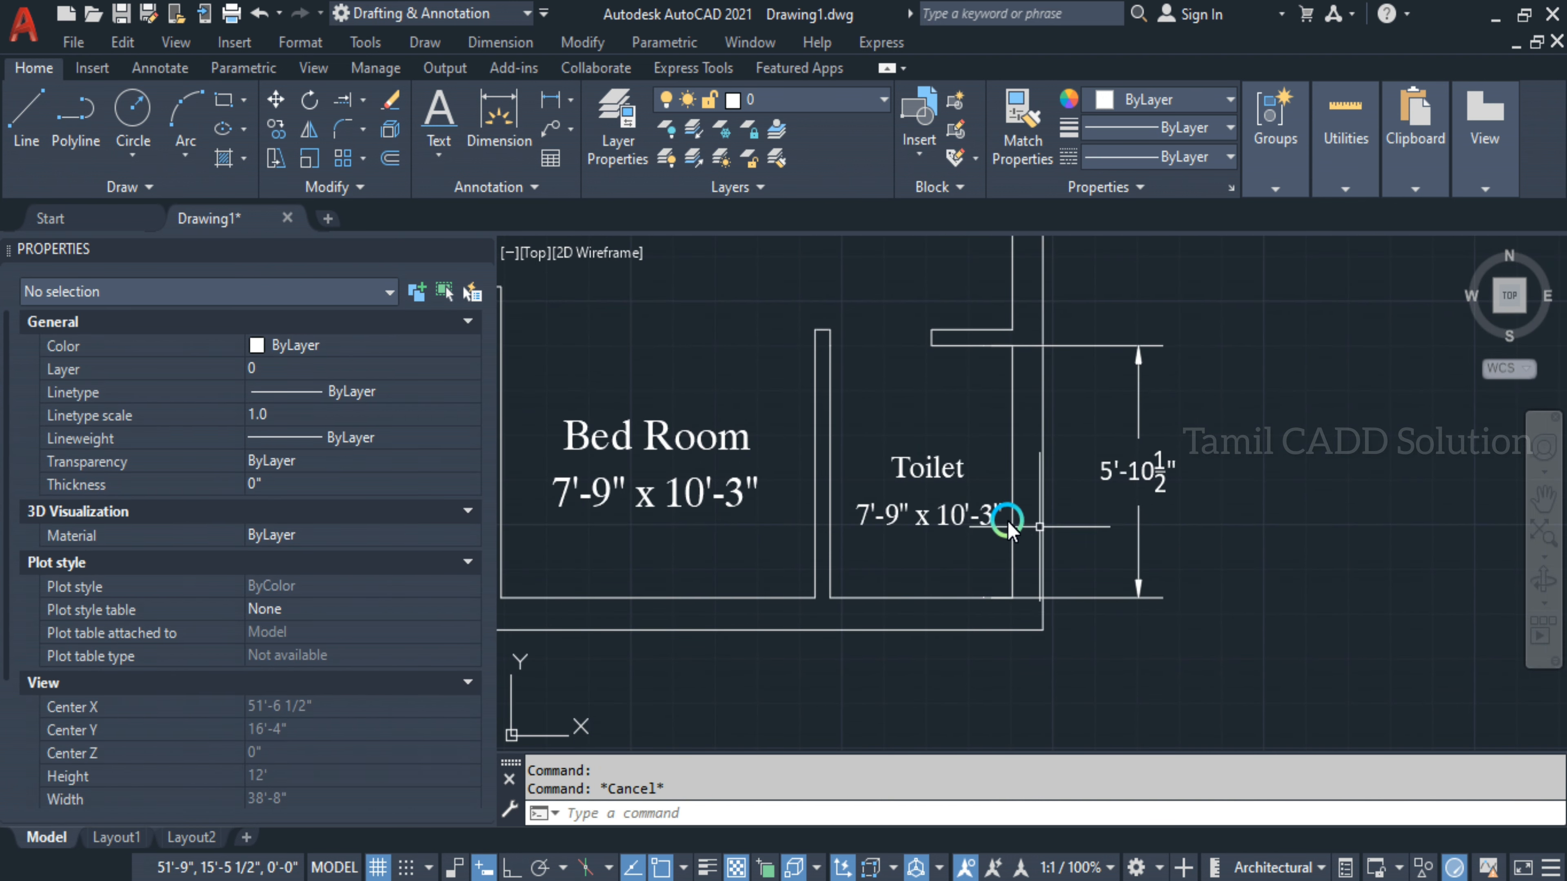
double_click(1119, 482)
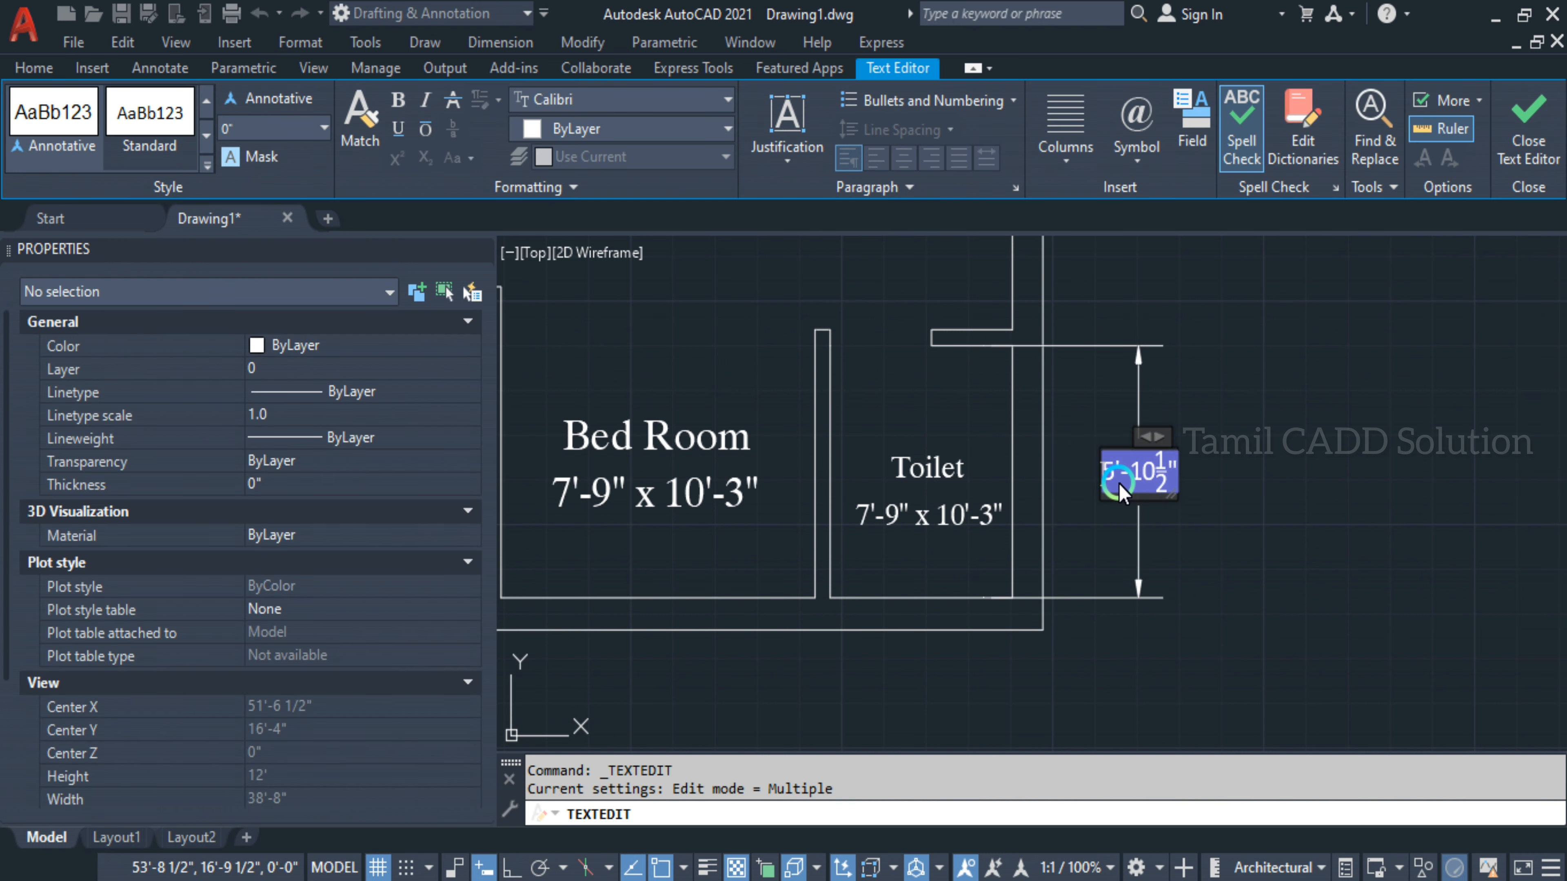
left_click(919, 528)
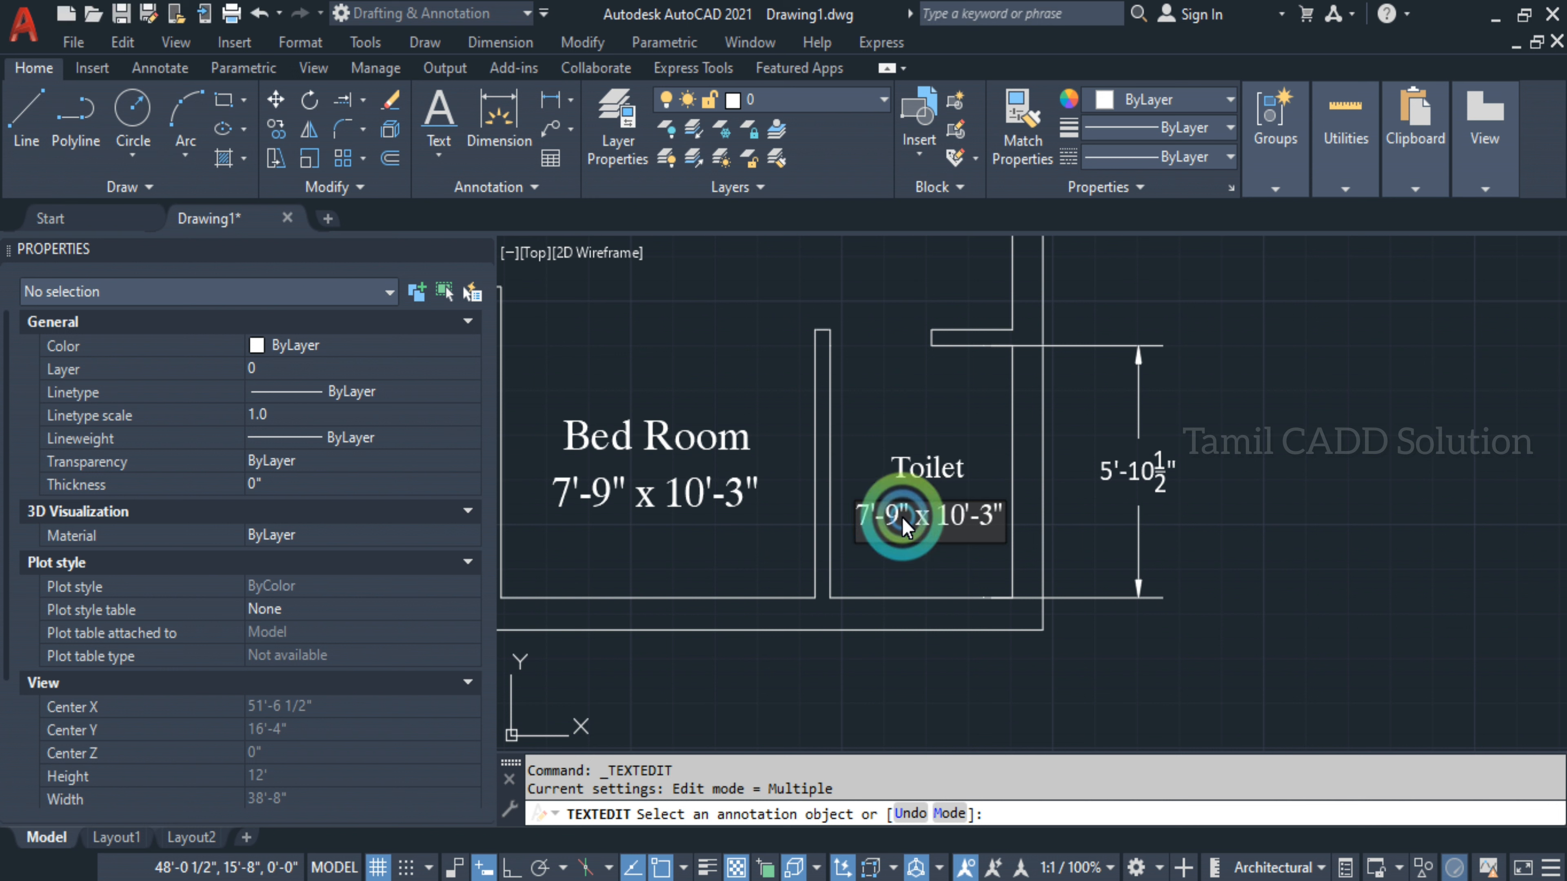
left_click_drag(905, 516, 809, 519)
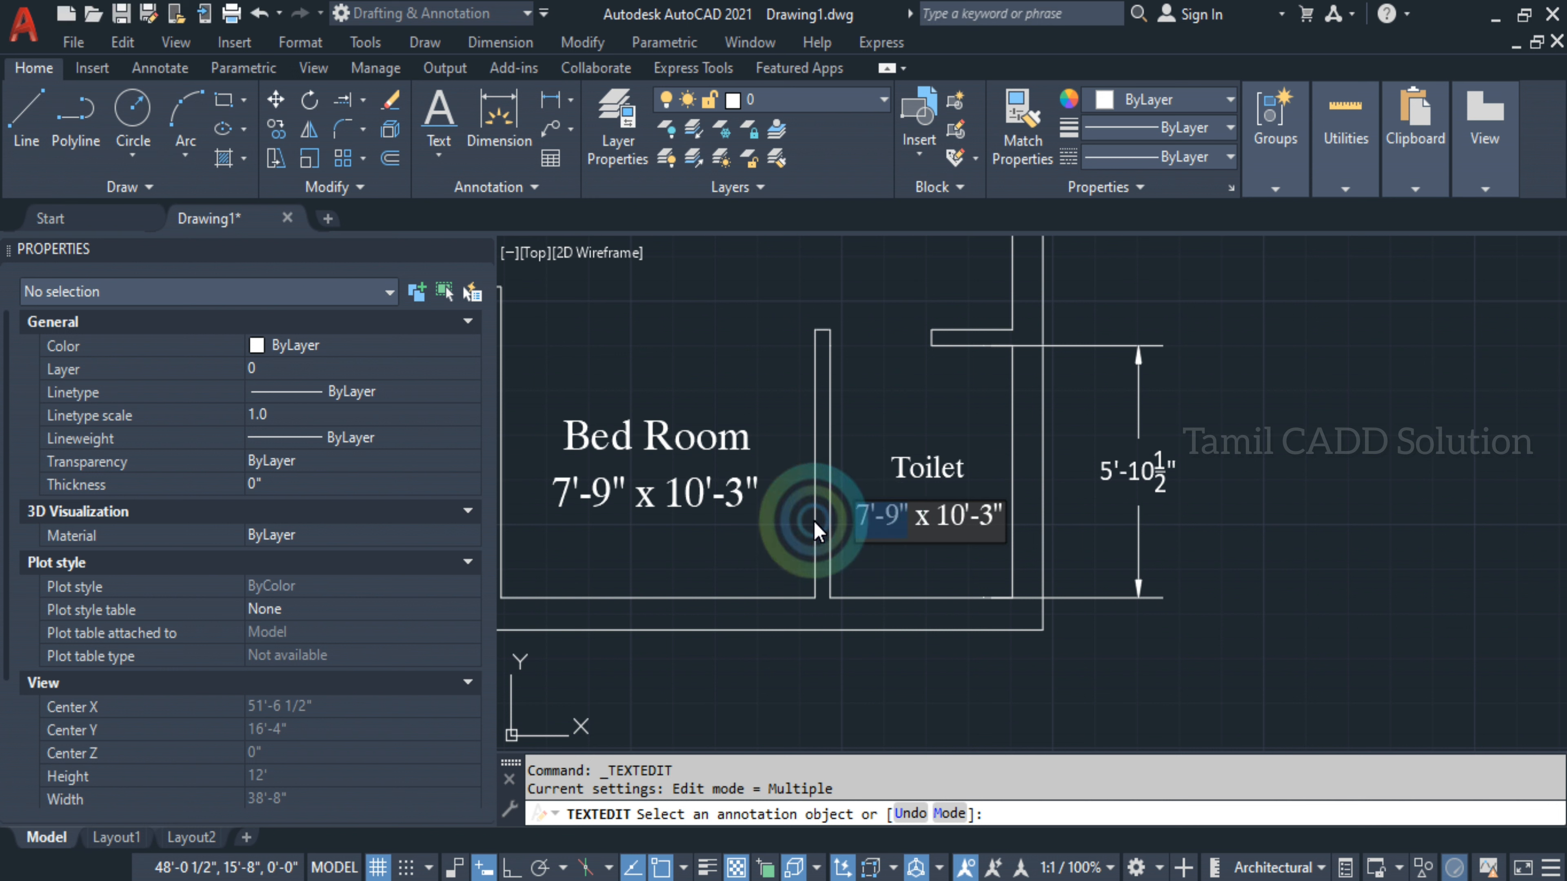
left_click(929, 524)
left_click(895, 537)
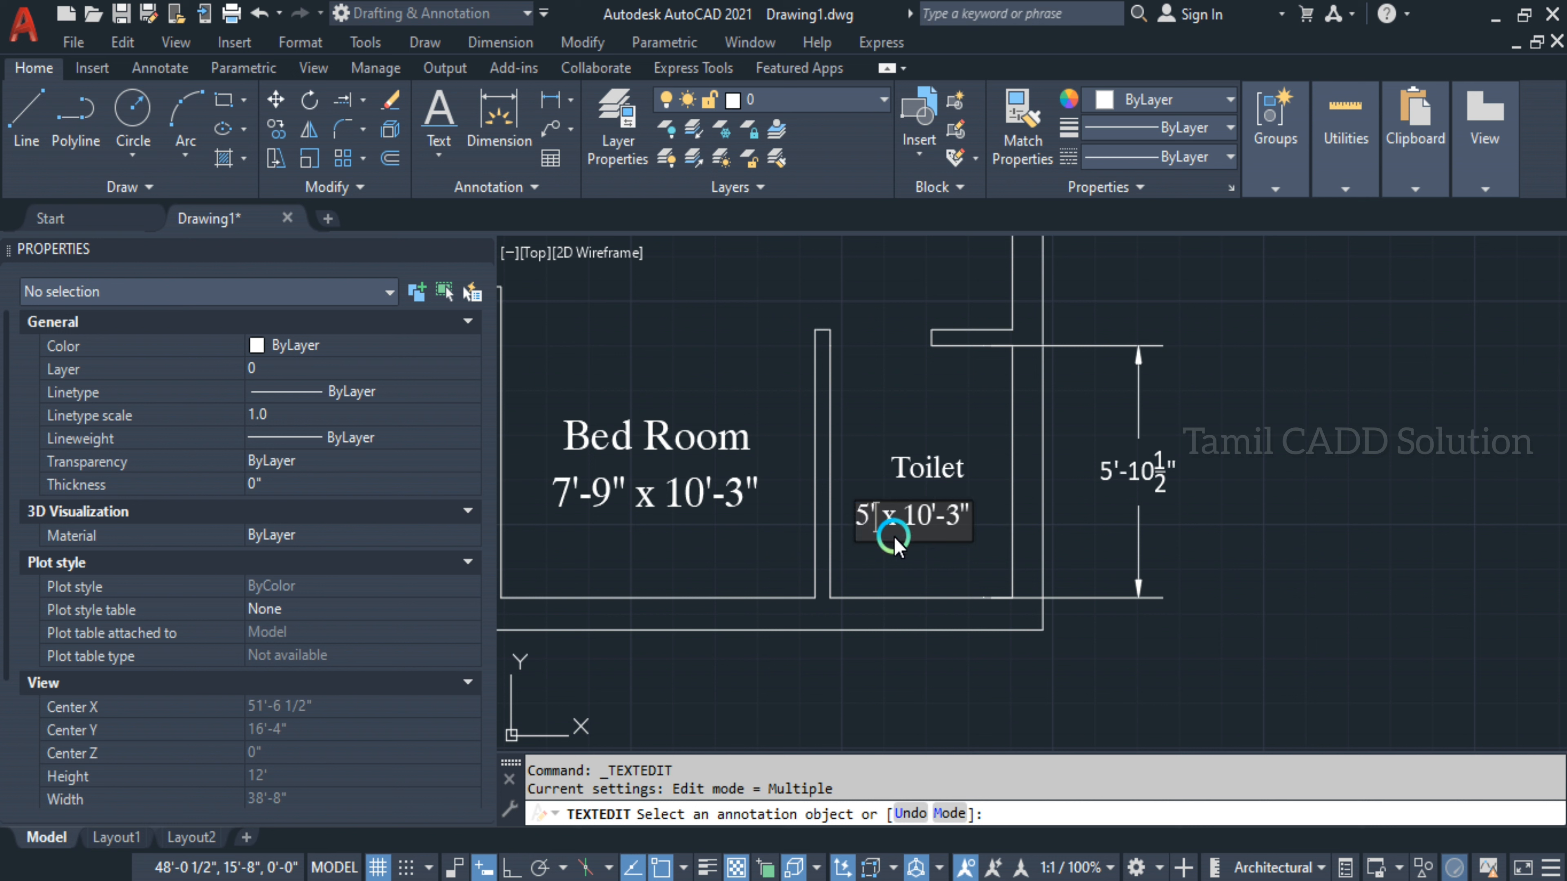
type("5'-10")
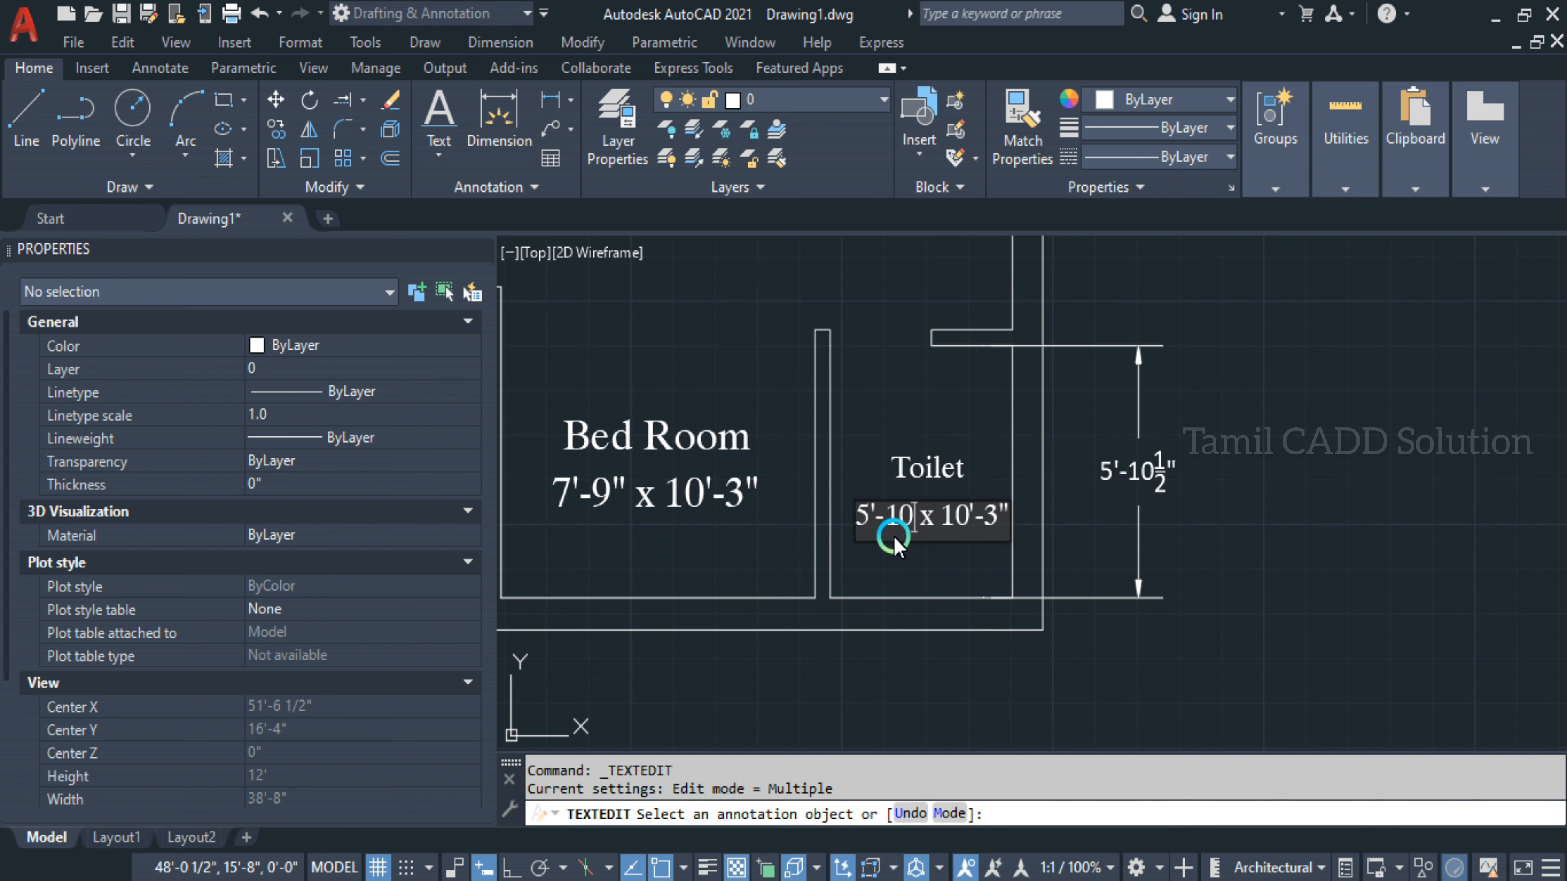
type(".5\"")
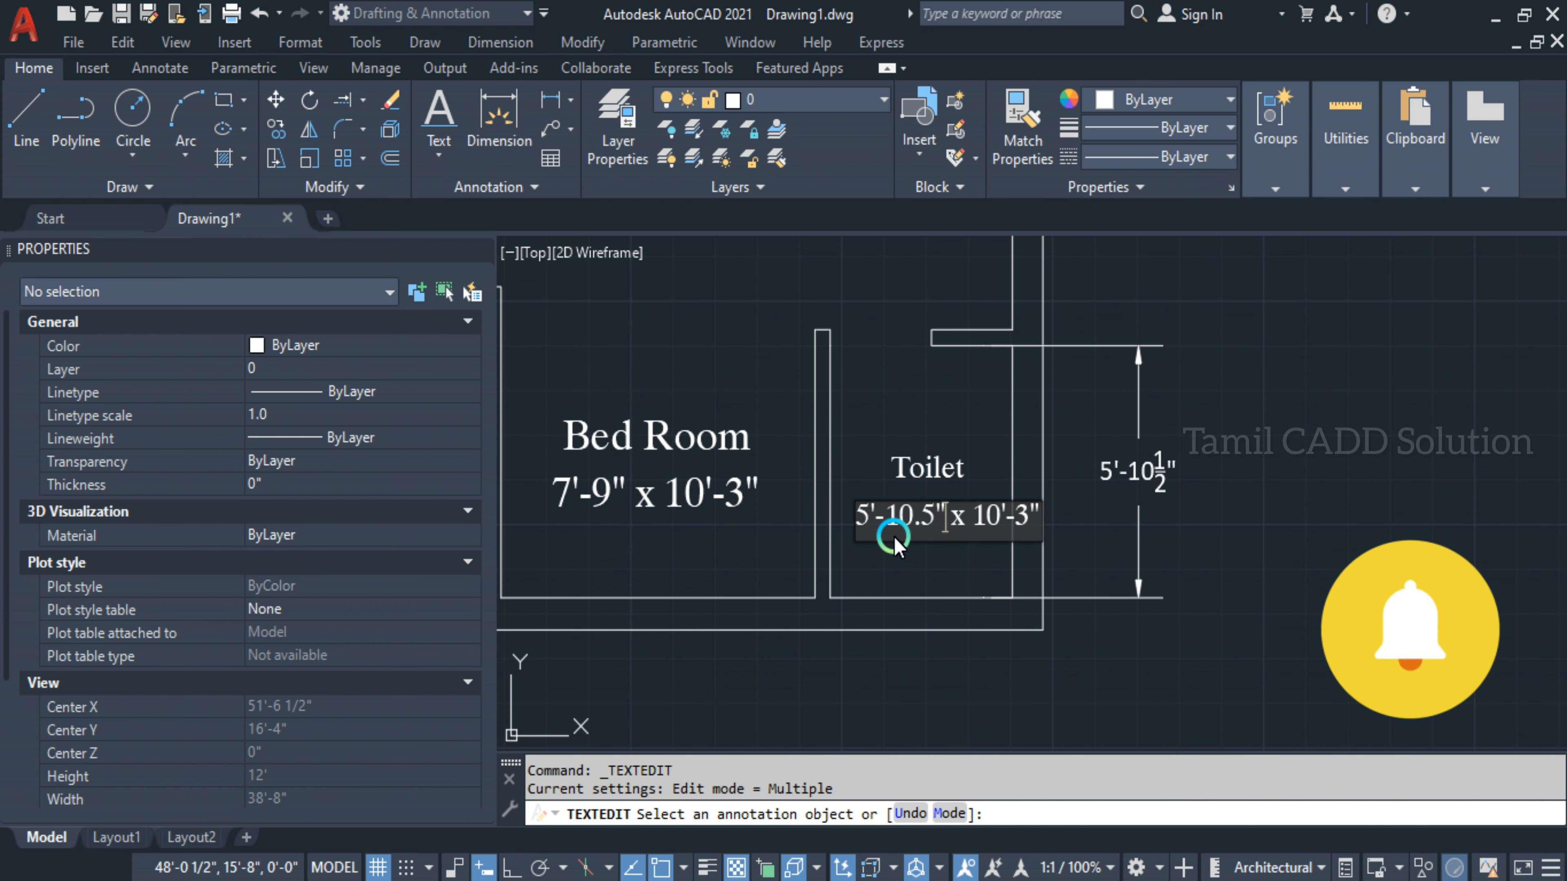
left_click(1035, 661)
key("Escape")
Move the toilet's size text slightly left and up so it sits between the room's side walls
scroll(948, 538, "up", 2)
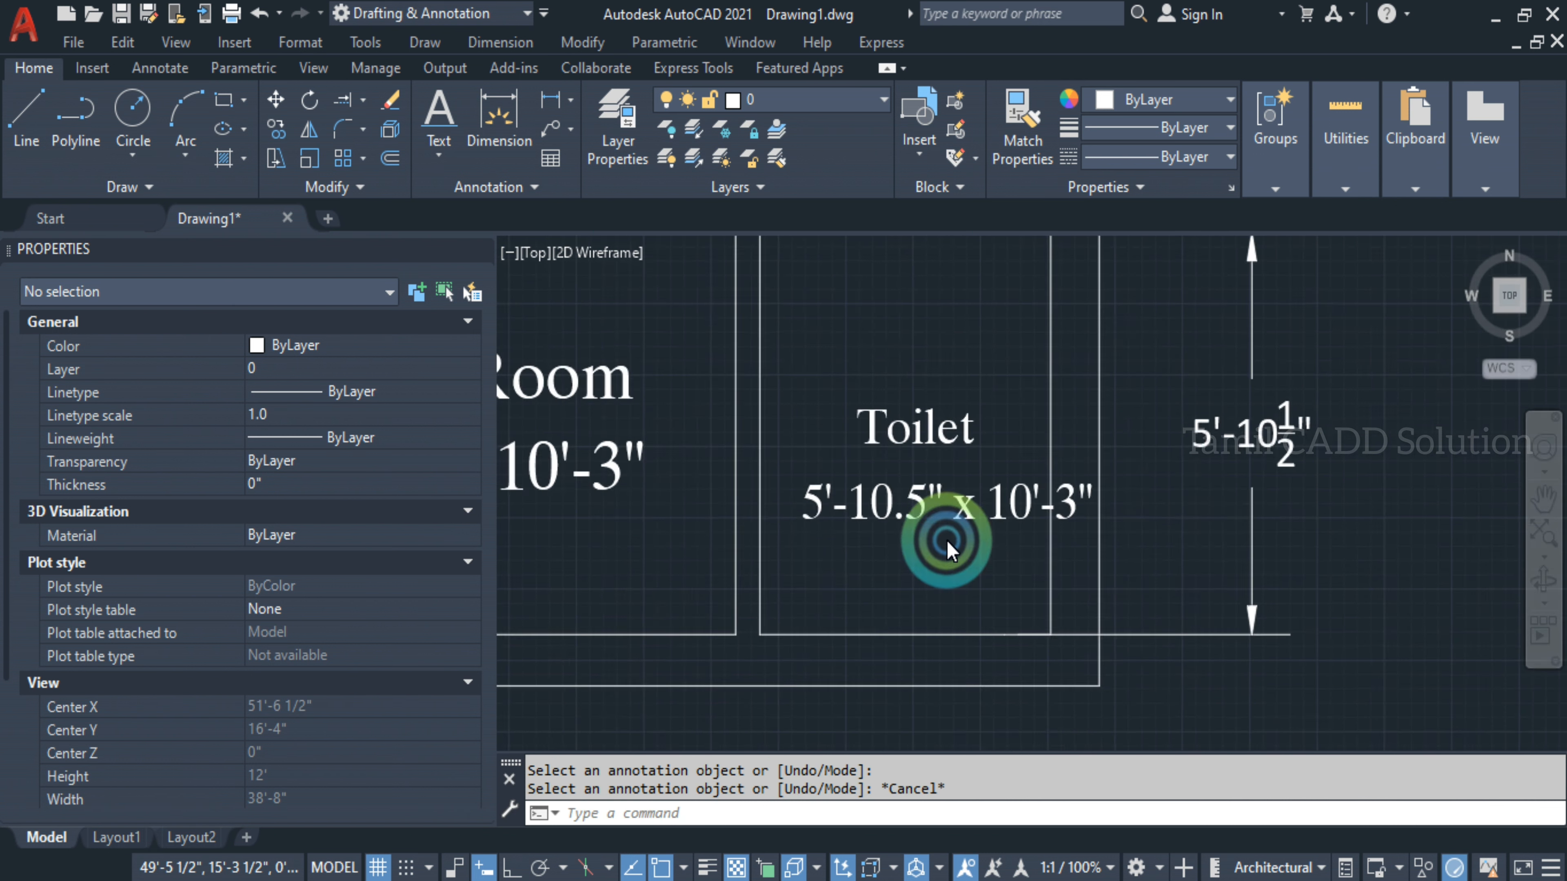
left_click(956, 539)
left_click(867, 491)
type("m")
key("Return")
left_click(890, 580)
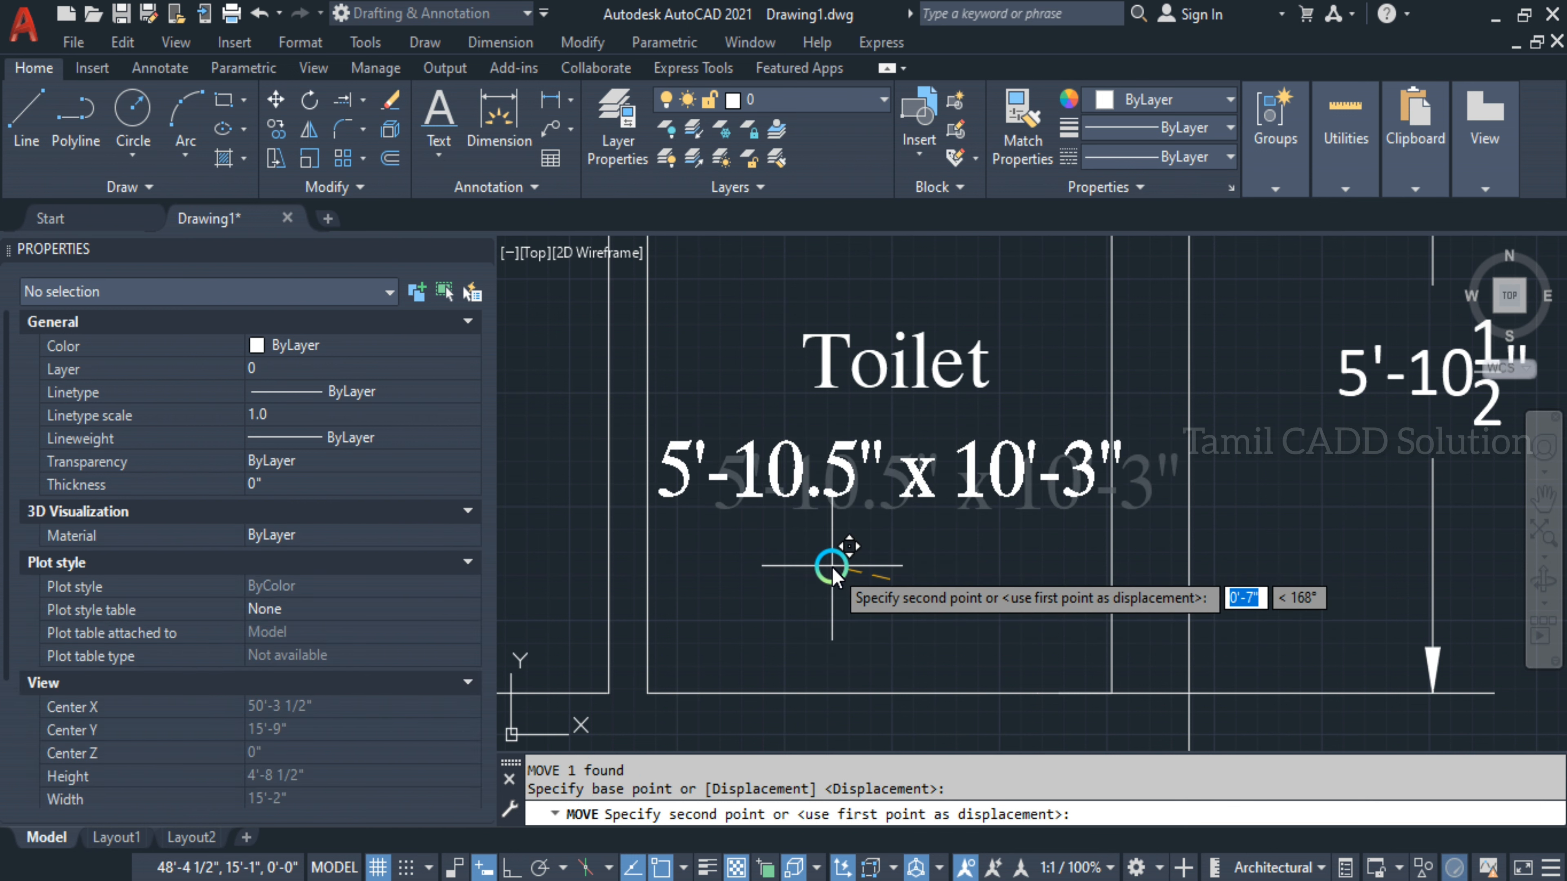
left_click(831, 561)
middle_click_drag(831, 561, 913, 662)
key("Escape")
Set the text height of the toilet's size text to 5"
left_click(902, 560)
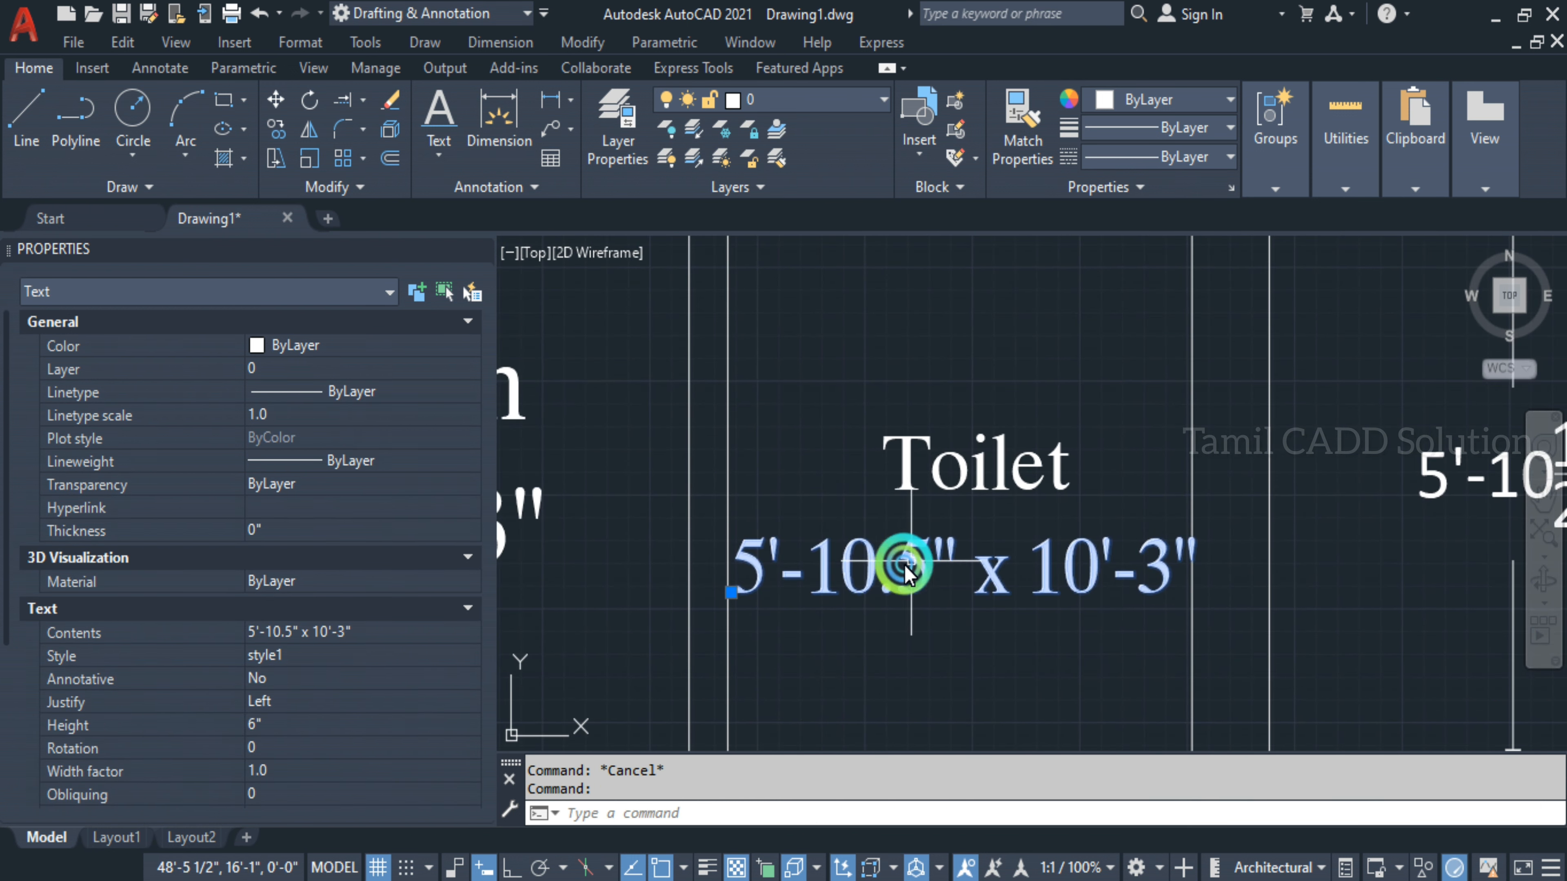
left_click(249, 721)
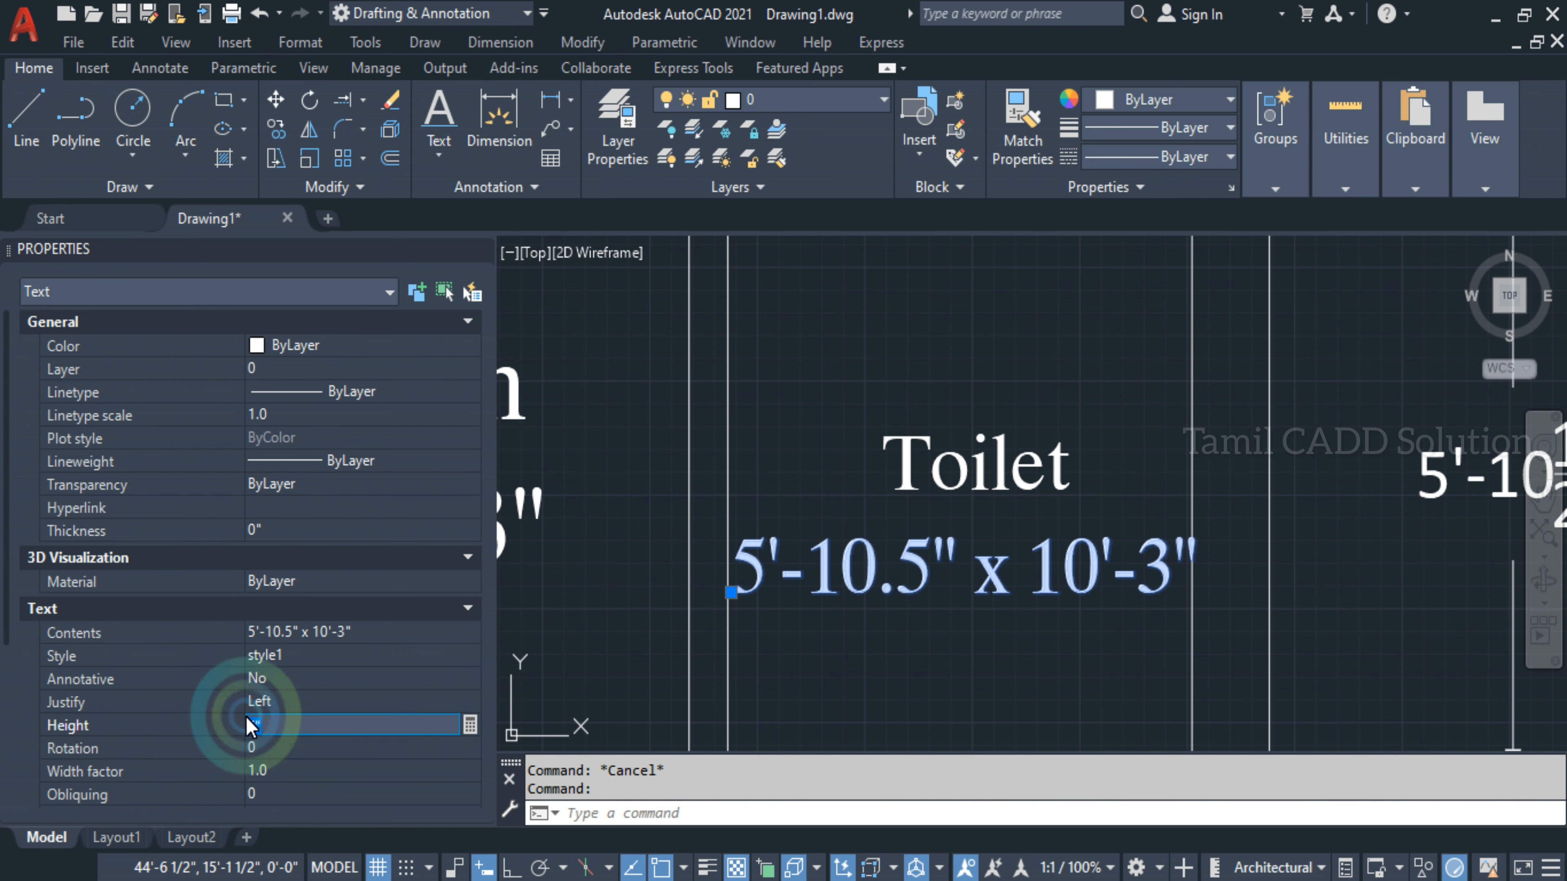
type("5")
key("Return")
key("Escape")
Move the toilet's reduced size text right to centre it beneath the Toilet label
left_click(937, 535)
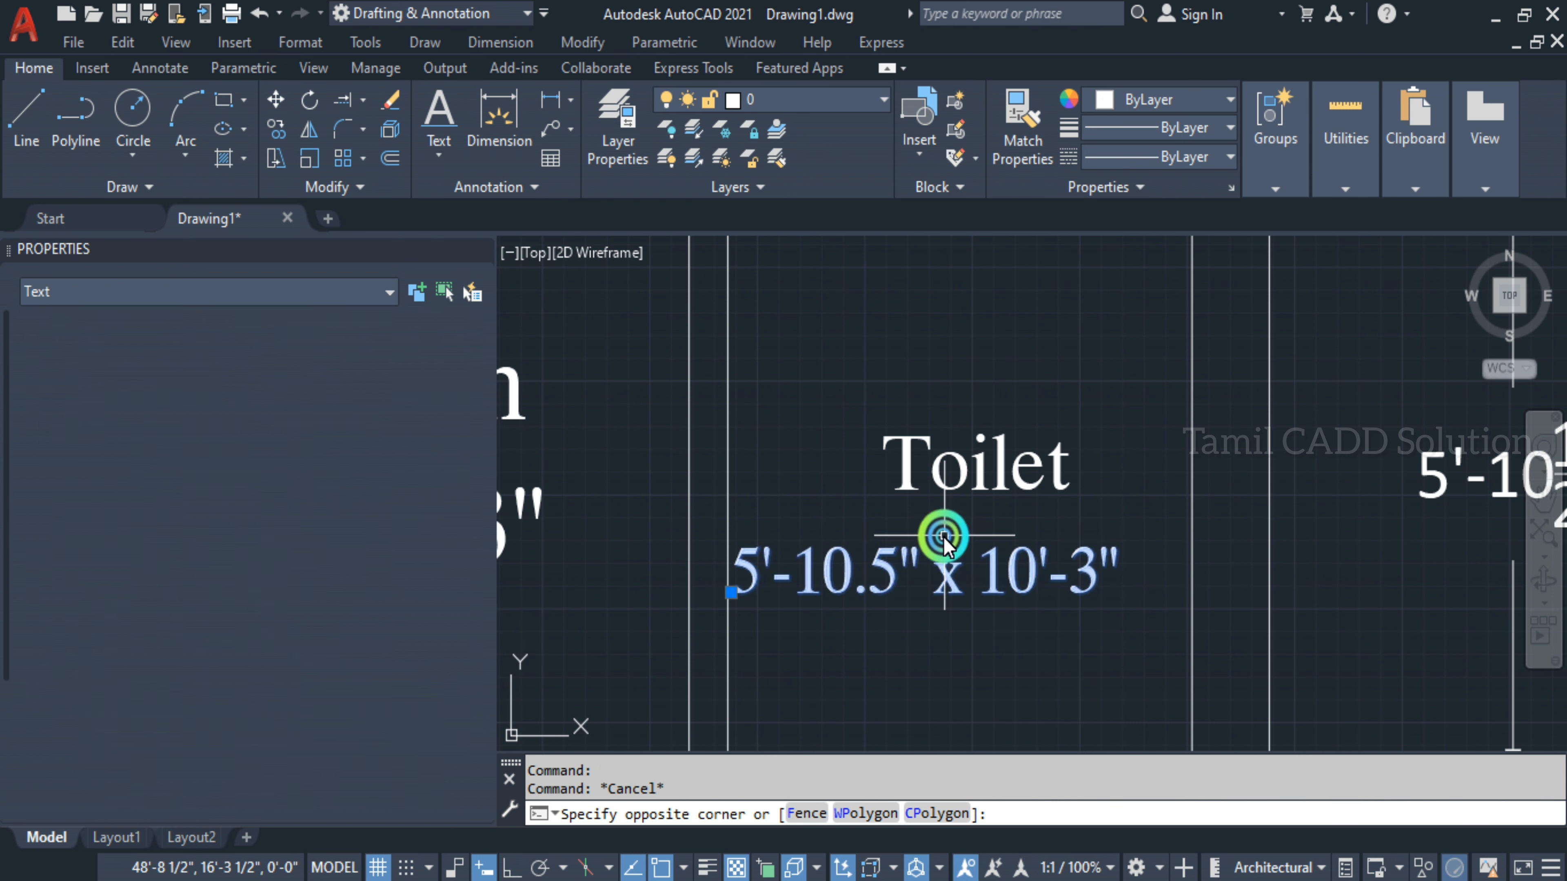
left_click(910, 619)
type("M")
key("Return")
left_click(960, 661)
key("Escape")
Delete the vertical dimension beside the toilet room
scroll(957, 640, "down", 5)
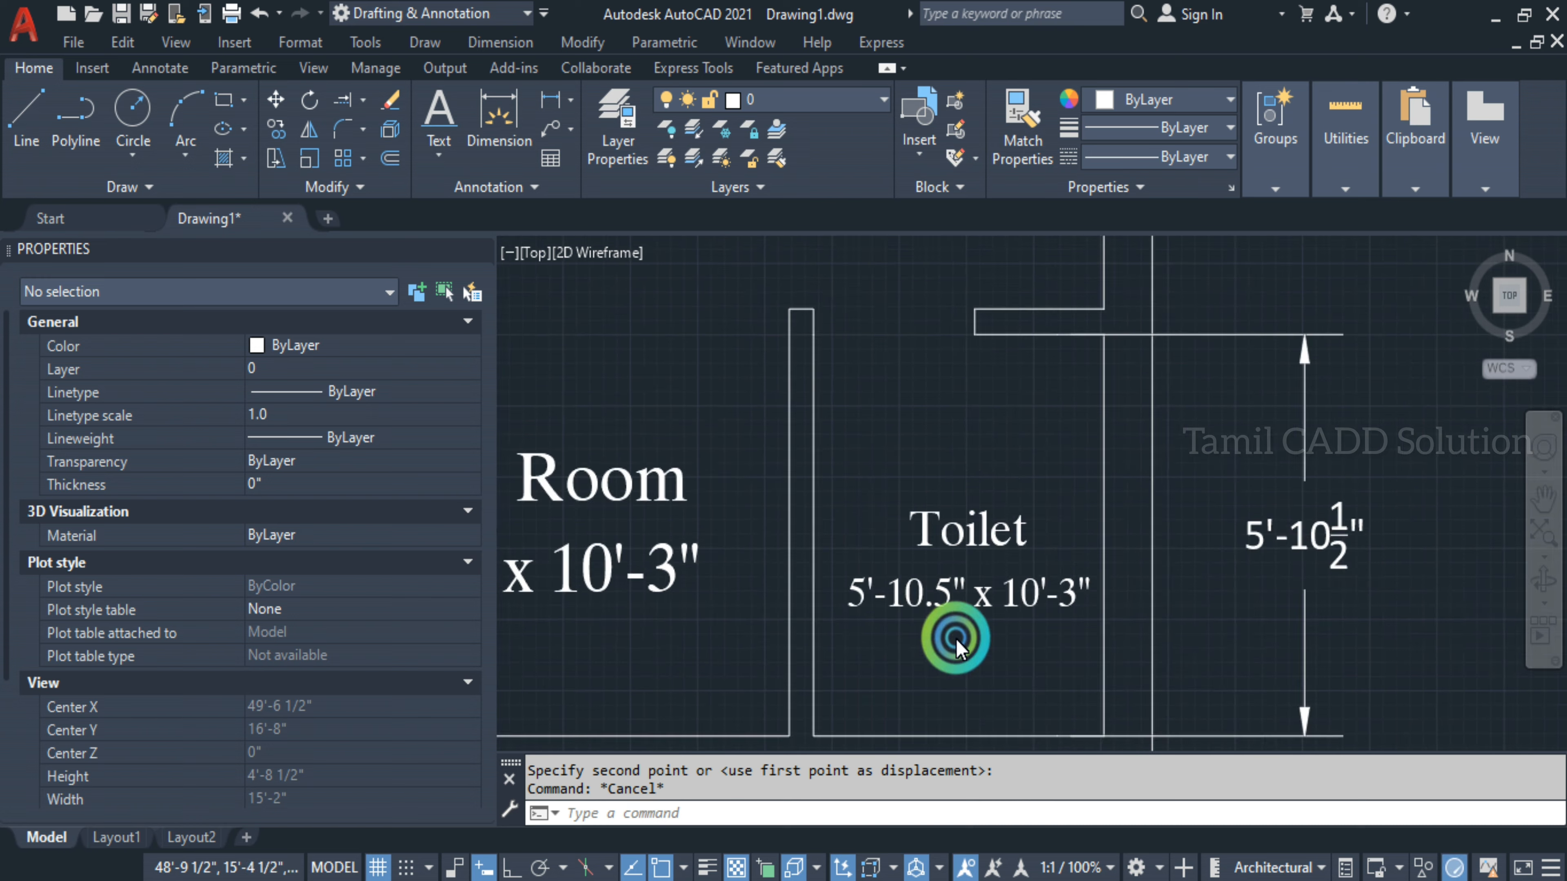
left_click(1049, 619)
left_click(963, 548)
key("Delete")
Add a horizontal linear dimension between the kitchen's inner side walls, placed above the room's upper wall
mouse_move(906, 533)
middle_mouse_down()
mouse_move(1249, 594)
mouse_move(832, 563)
mouse_move(832, 389)
middle_mouse_up()
scroll(981, 376, "up", 2)
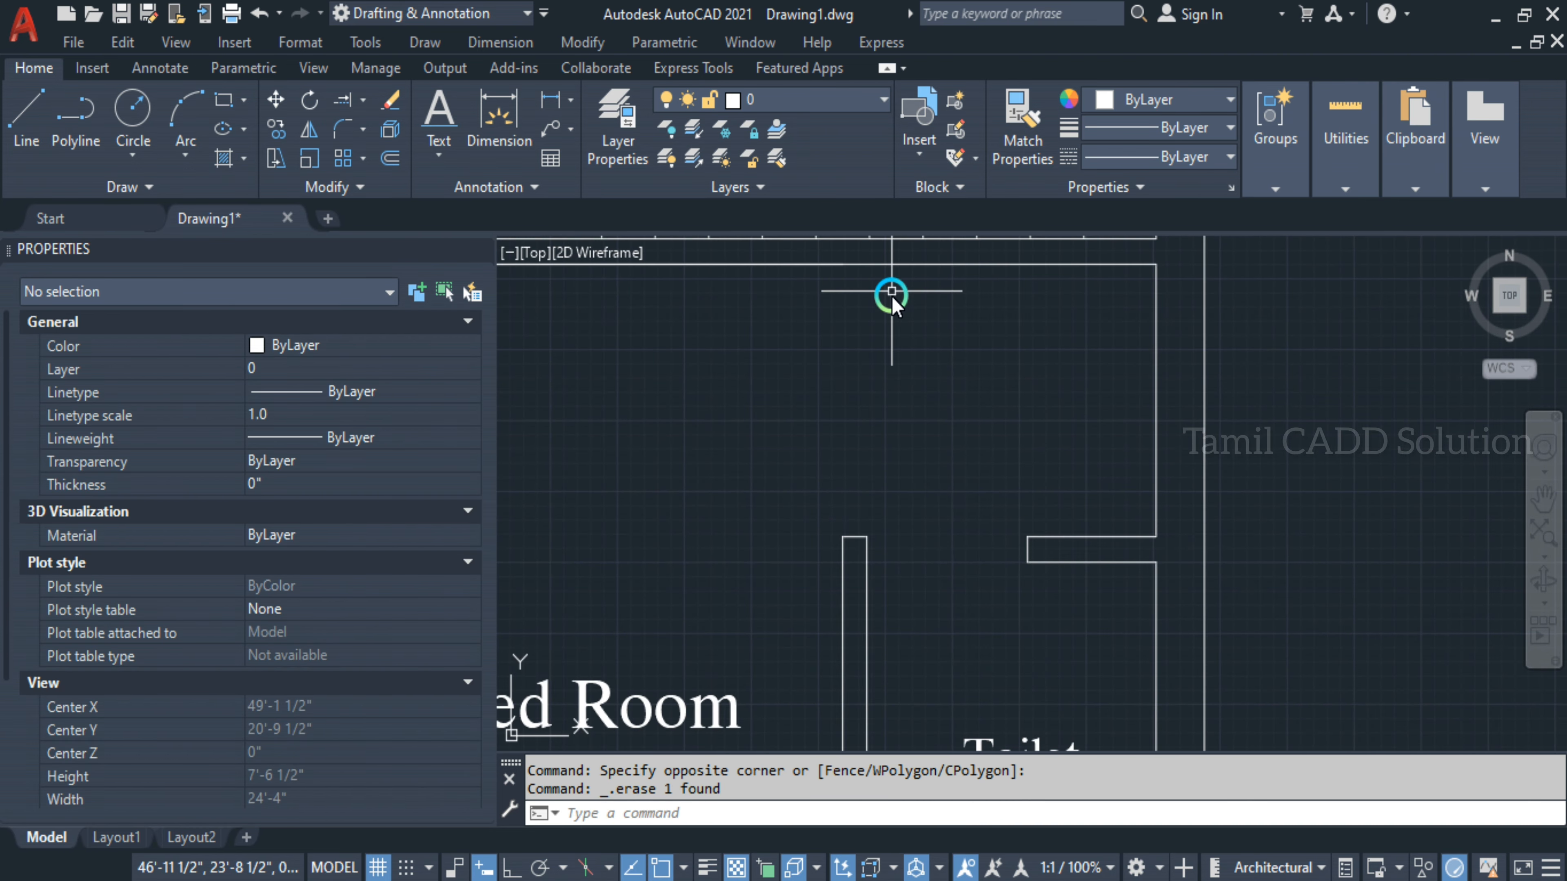
scroll(971, 543, "down", 2)
middle_click_drag(997, 567, 954, 487)
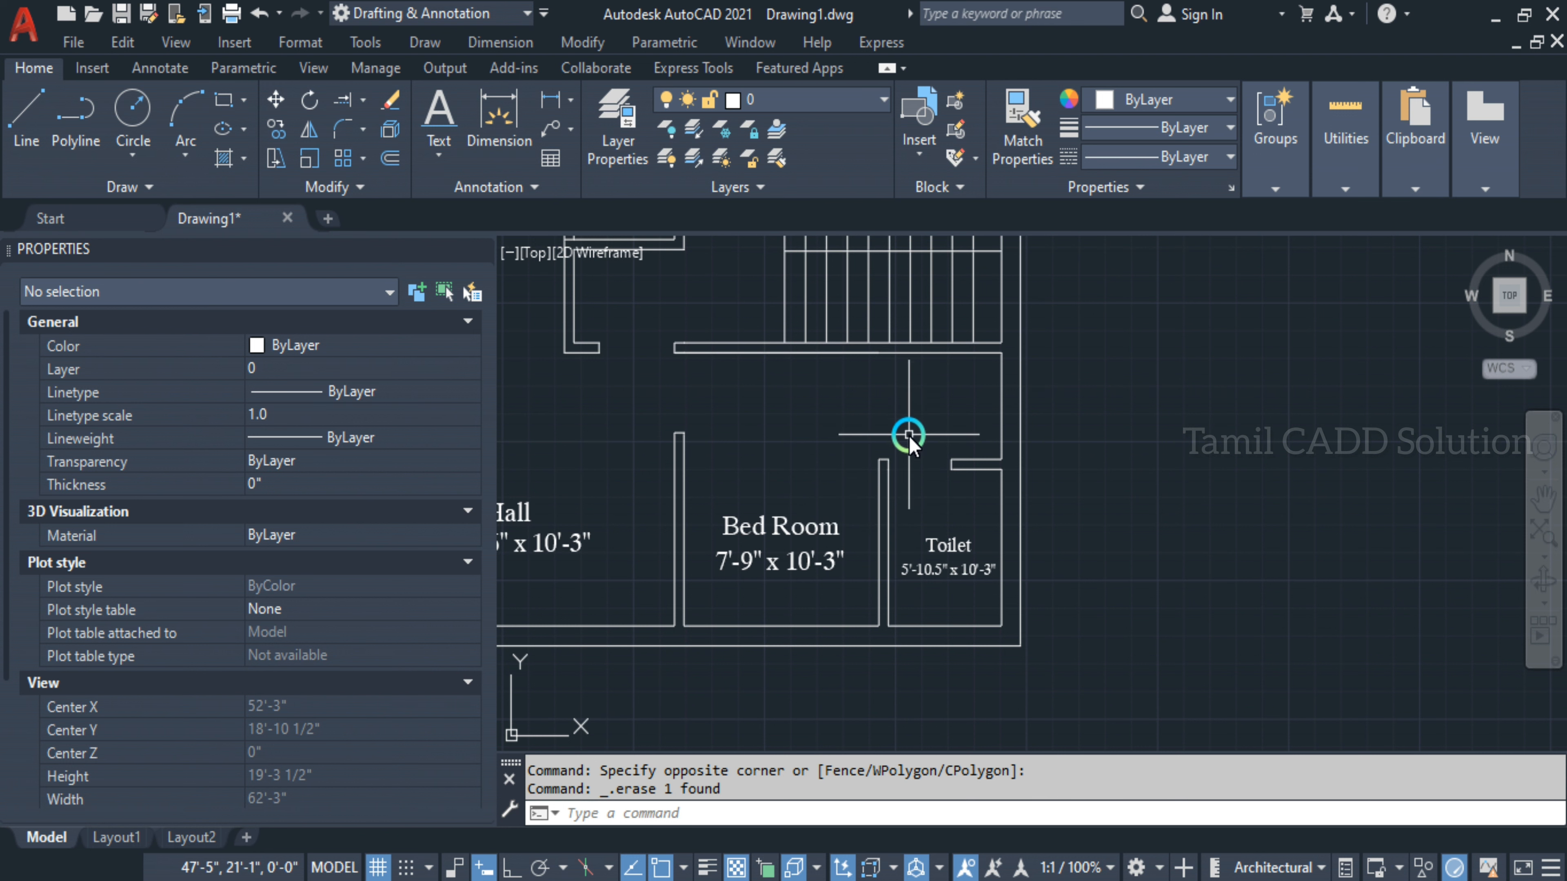
middle_click_drag(909, 435, 1168, 629)
scroll(861, 408, "up", 2)
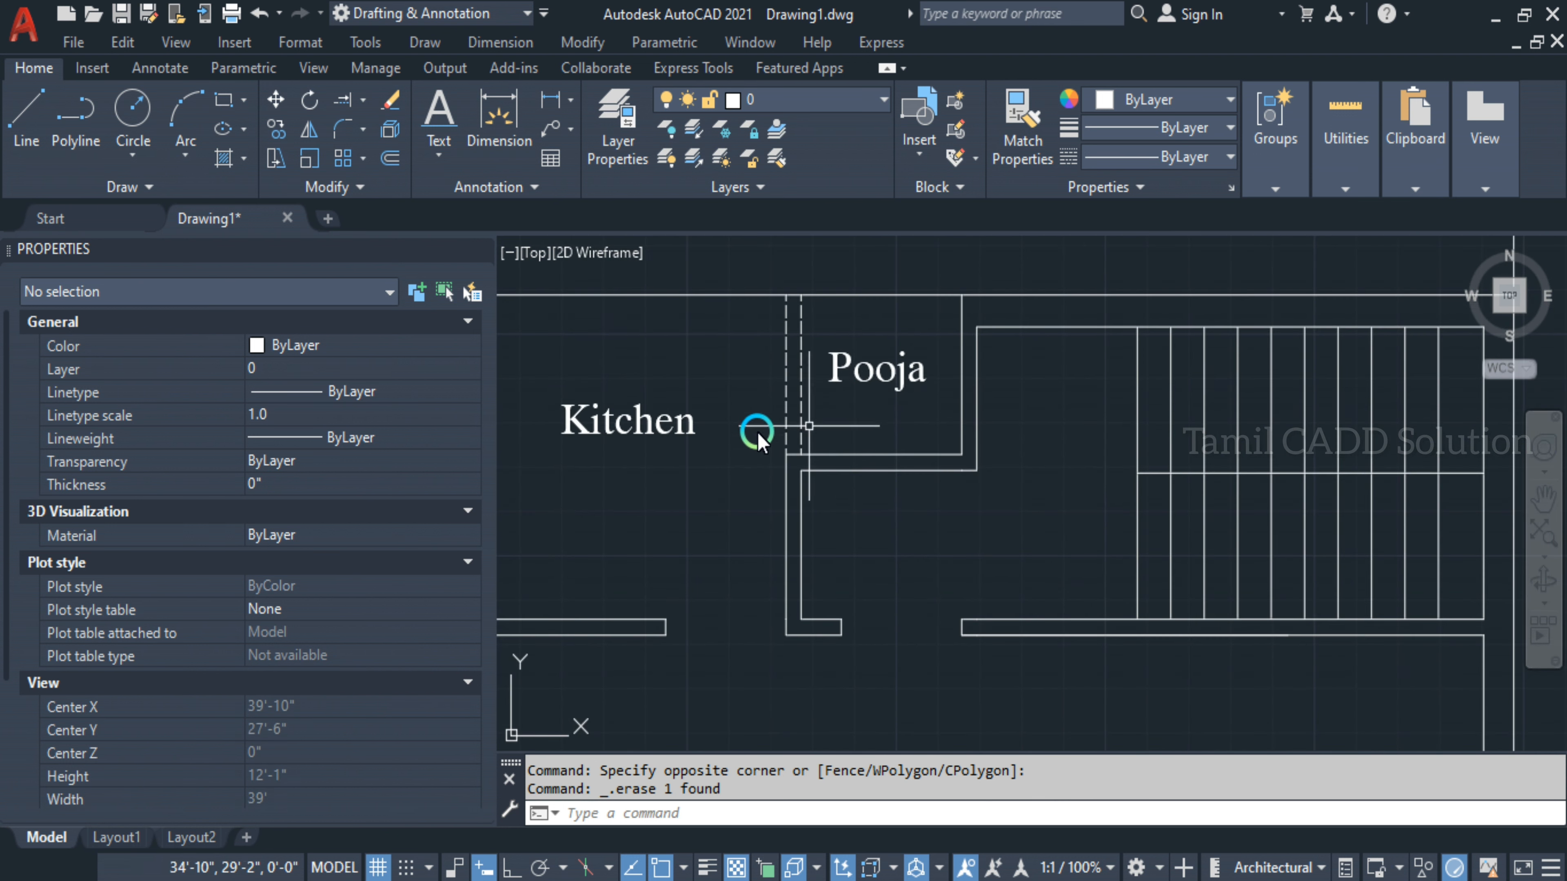
middle_click_drag(717, 448, 1028, 458)
middle_click_drag(926, 483, 821, 542)
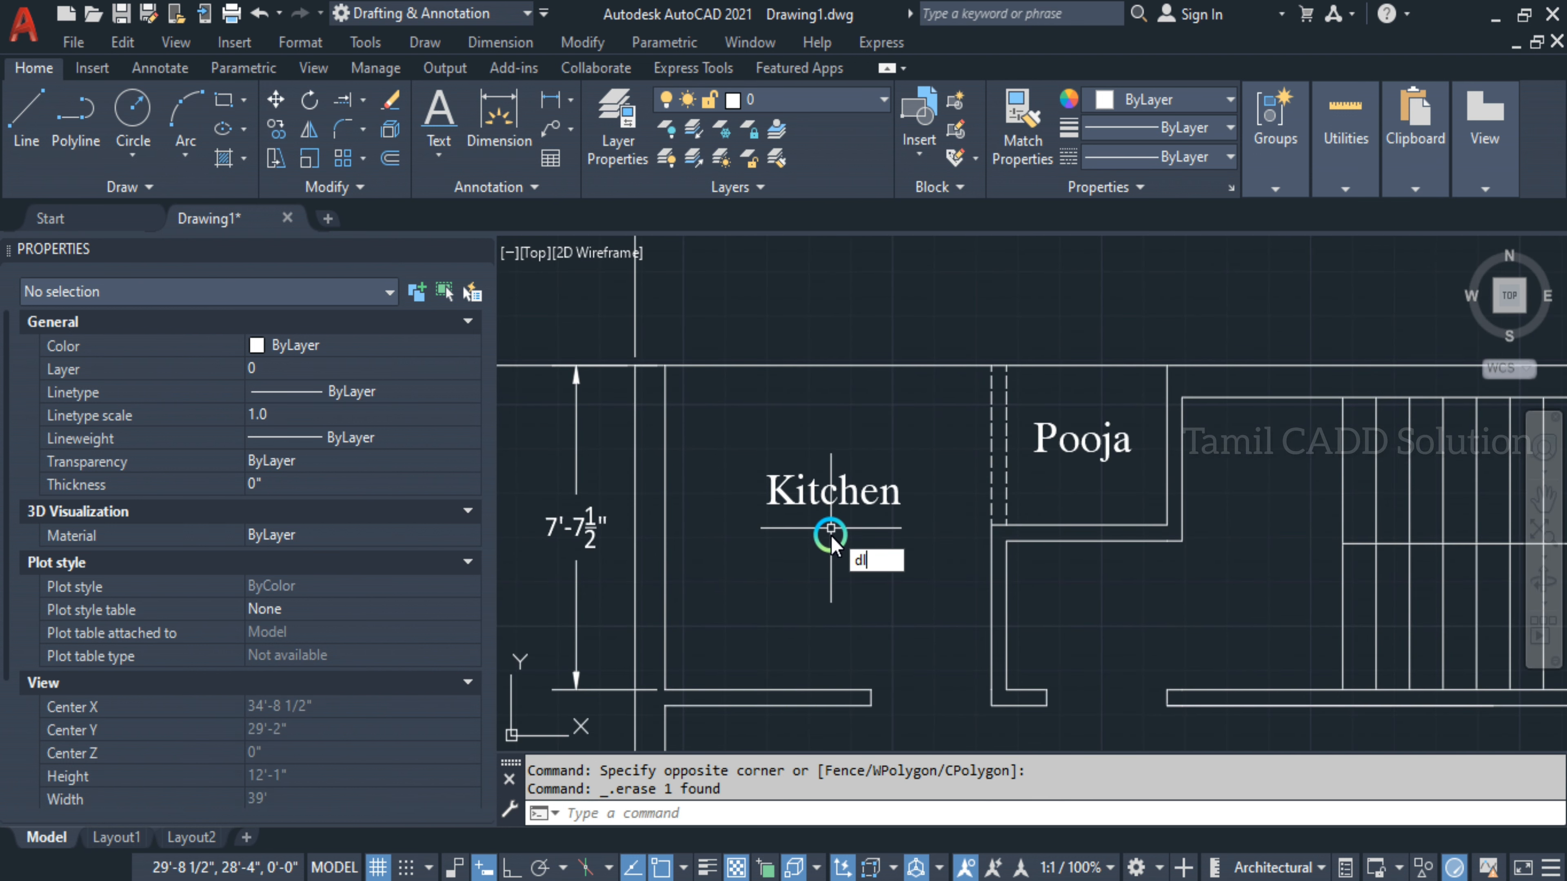
key("Return")
left_click(665, 542)
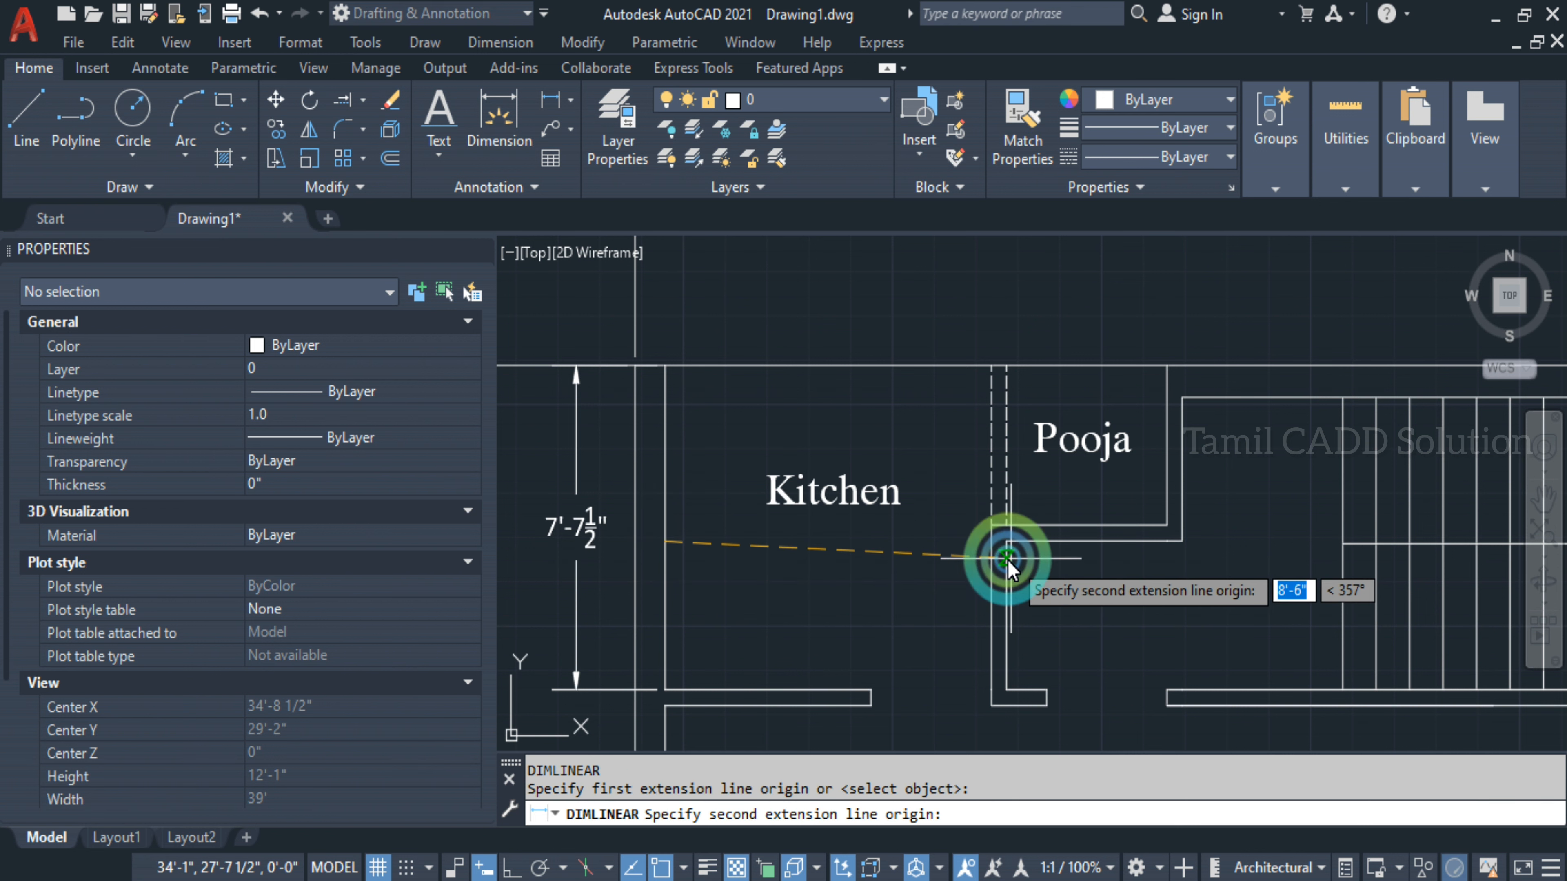
left_click(978, 552)
left_click(913, 247)
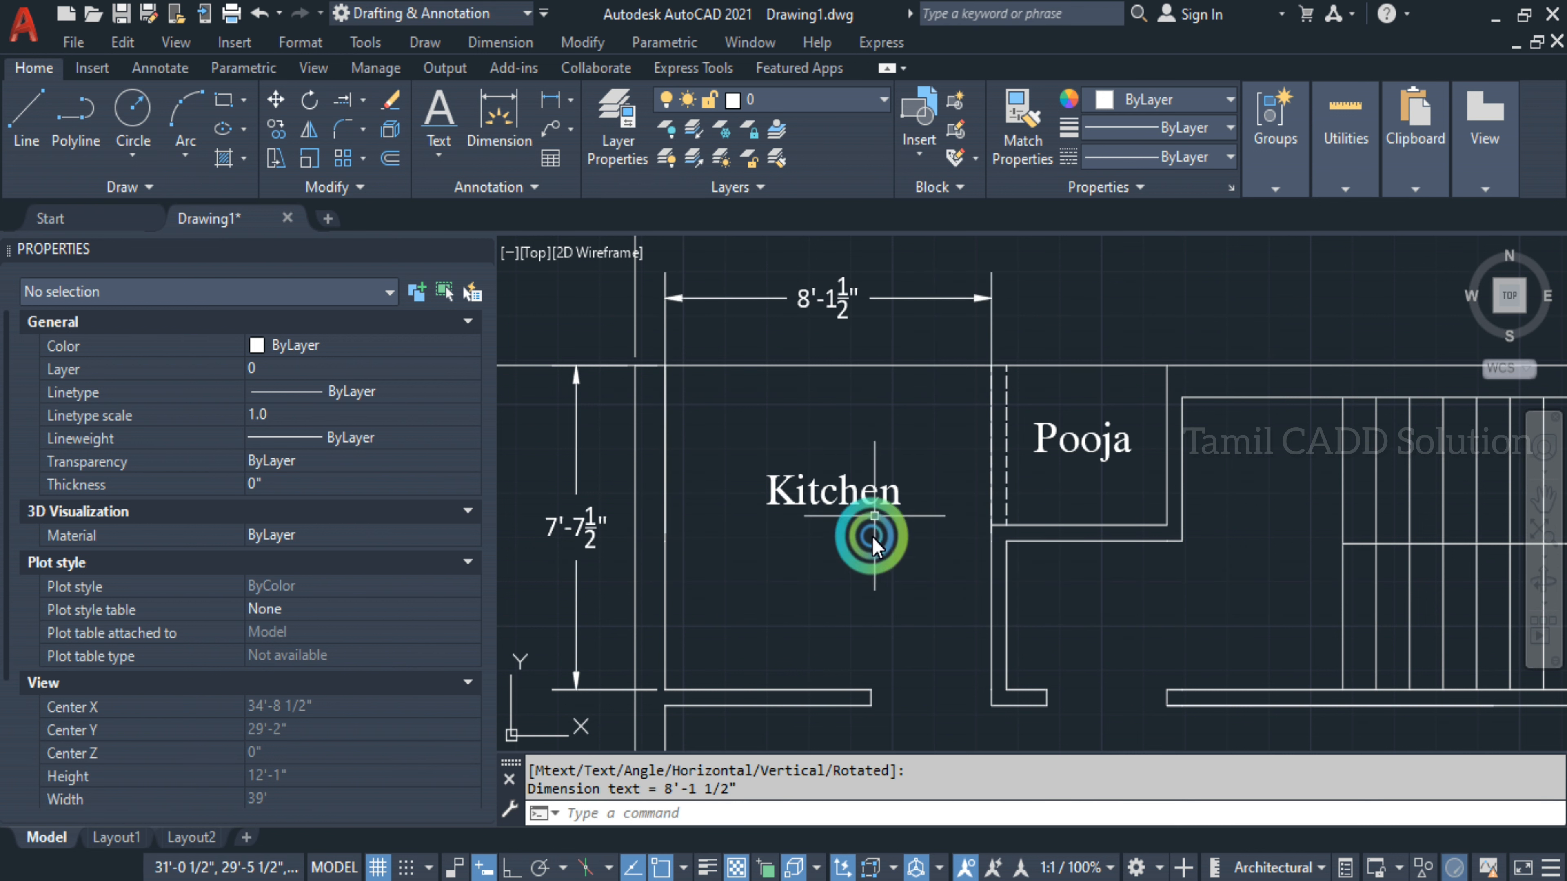
mouse_move(874, 532)
middle_mouse_down()
mouse_move(870, 439)
mouse_move(870, 548)
middle_mouse_up()
key("Return")
middle_click_drag(763, 620, 844, 564)
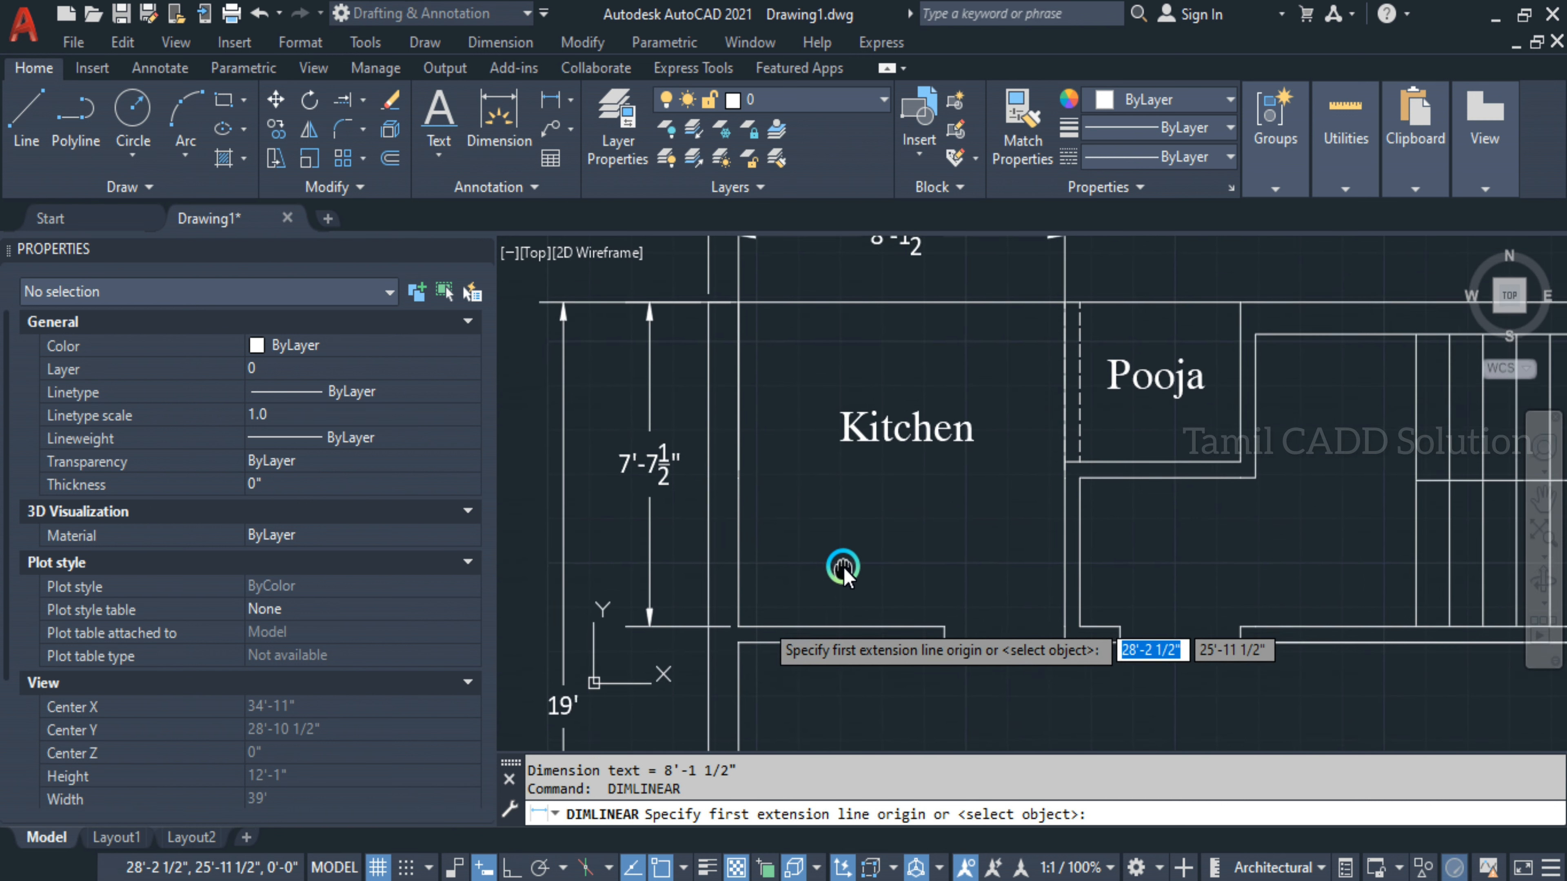
scroll(656, 475, "down", 2)
key("Escape")
Copy the Hall's size text and paste it beneath the Kitchen label
left_click(841, 613)
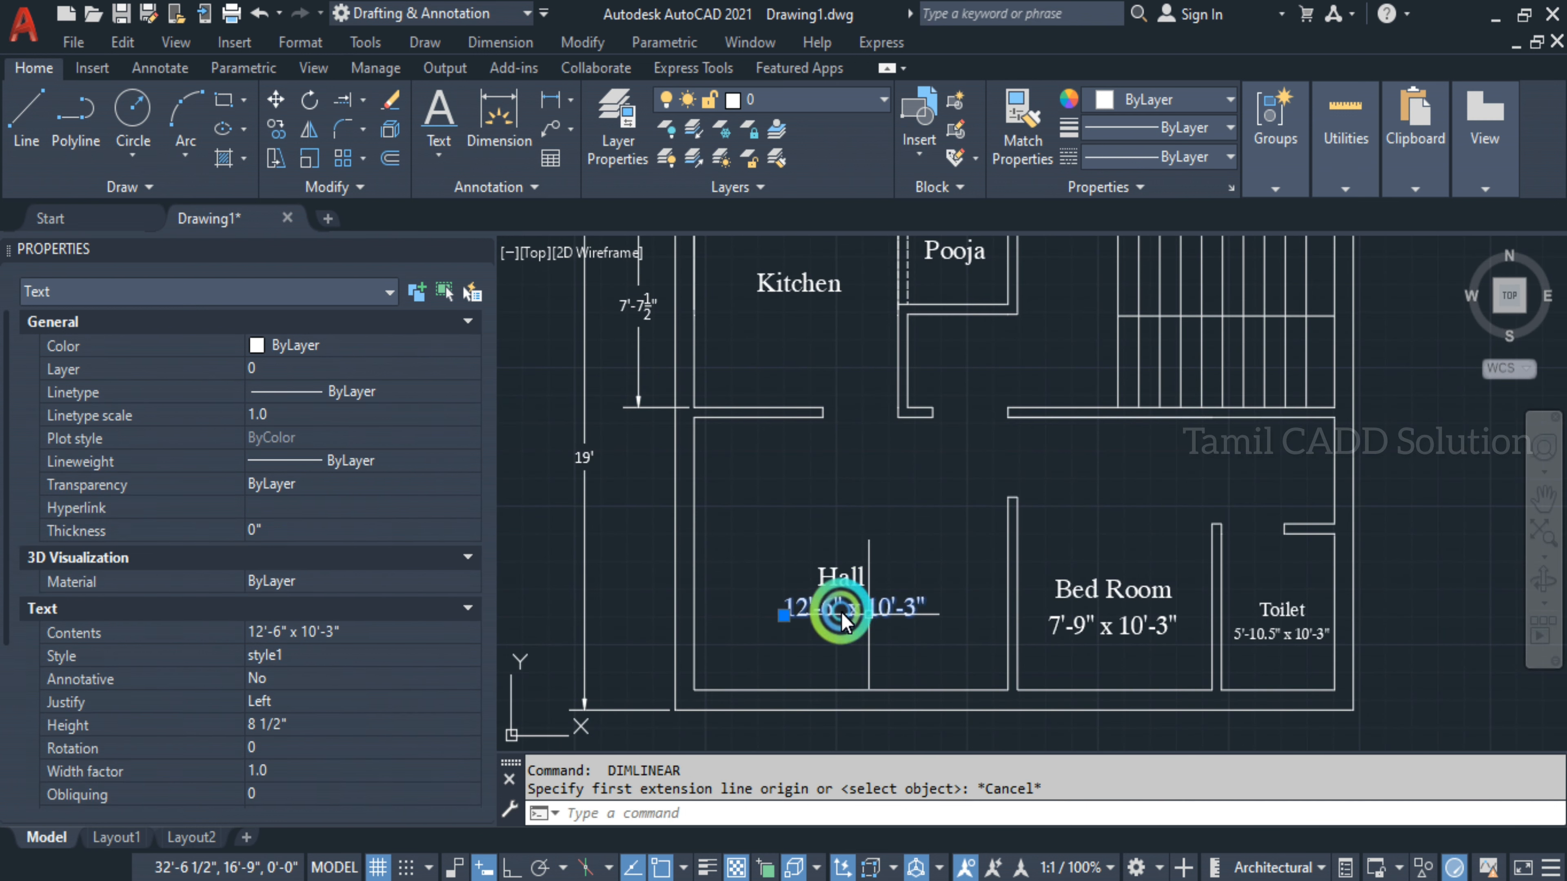
key("ctrl+c")
key("ctrl+v")
scroll(731, 353, "up", 5)
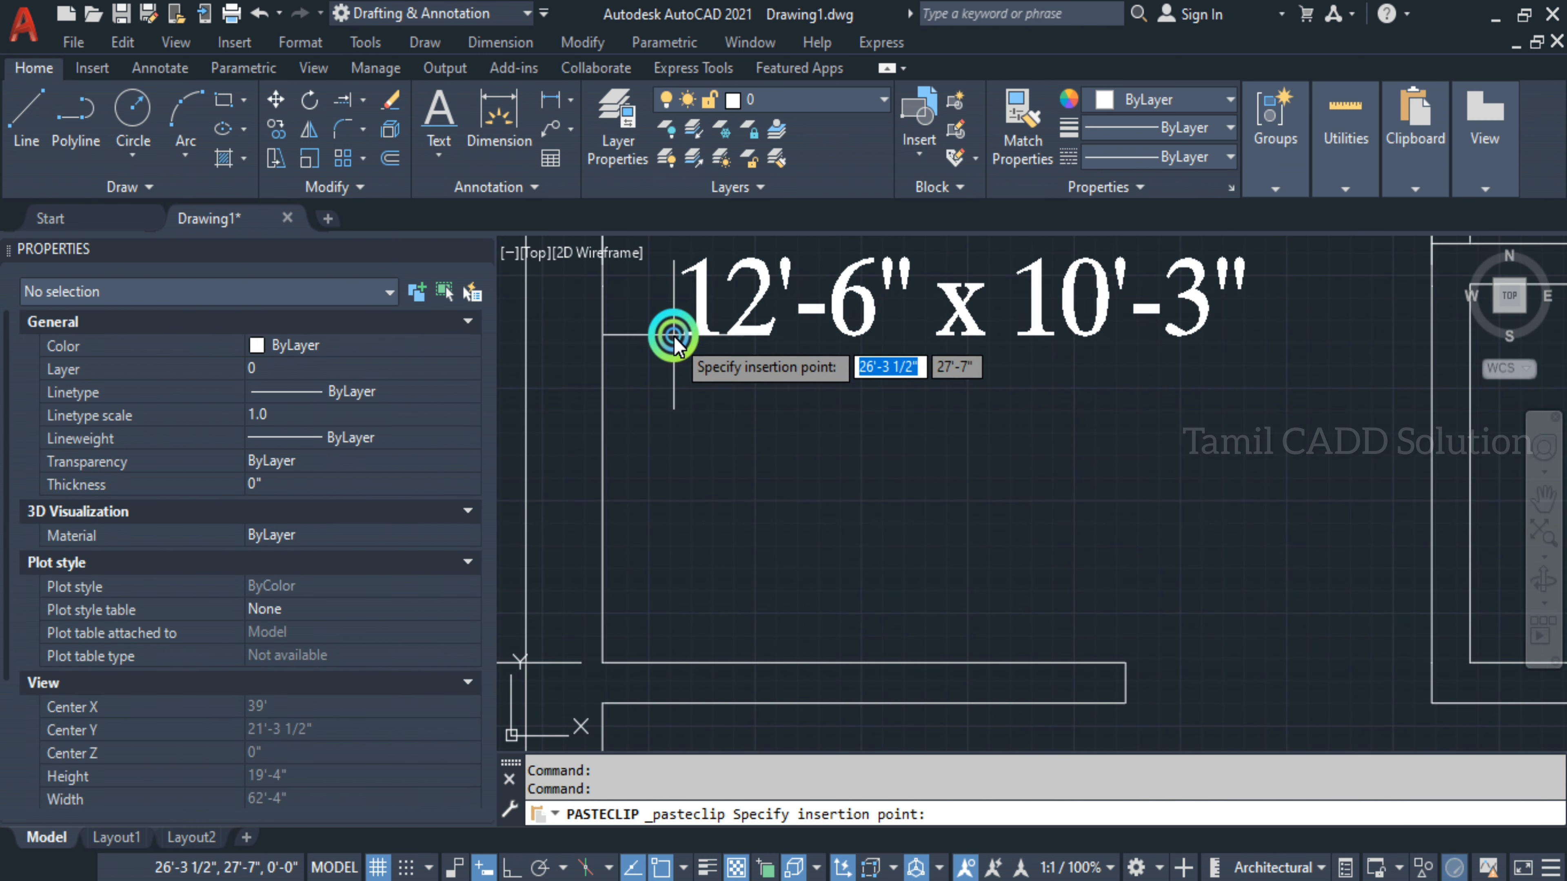
middle_click_drag(859, 858, 868, 880)
scroll(950, 543, "down", 3)
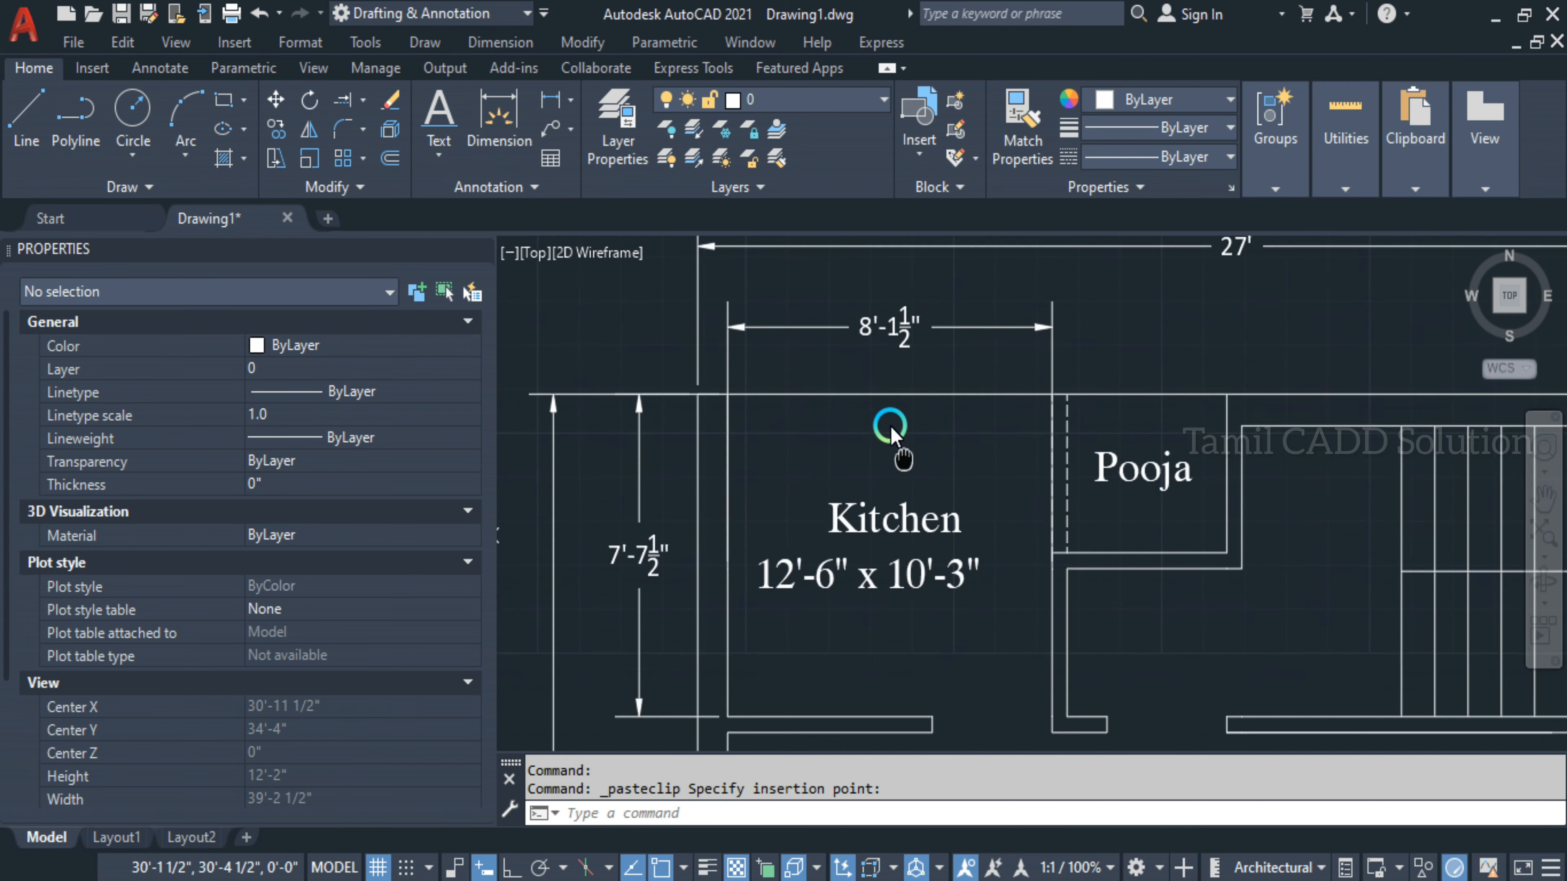
Change the first measurement in the kitchen's size text to 7'-7.5"
scroll(876, 476, "up", 1)
left_click(848, 514)
double_click(767, 514)
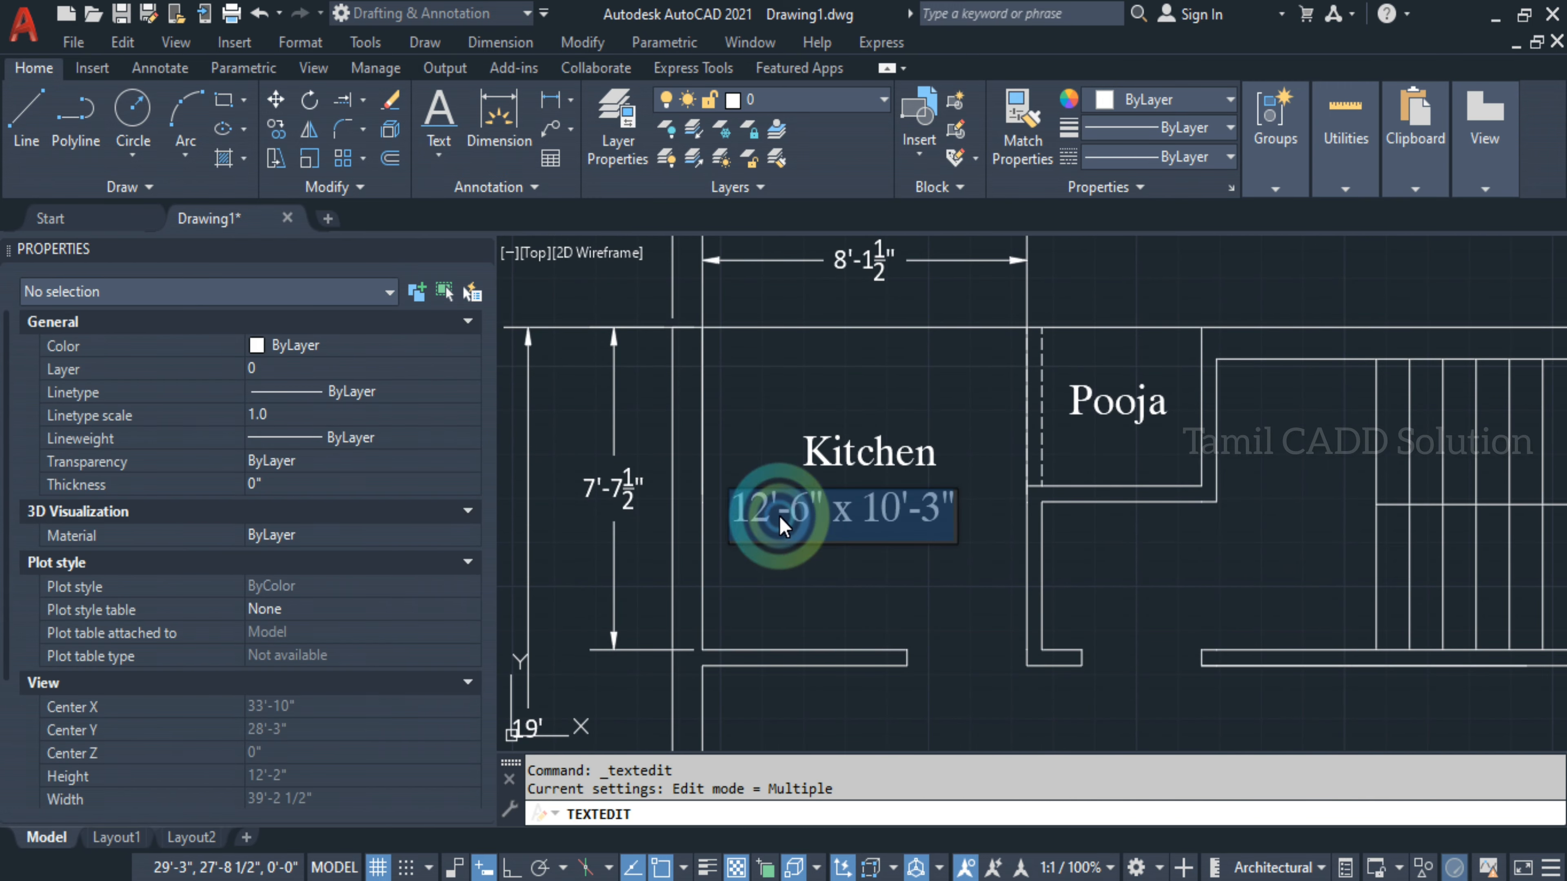
key("Delete")
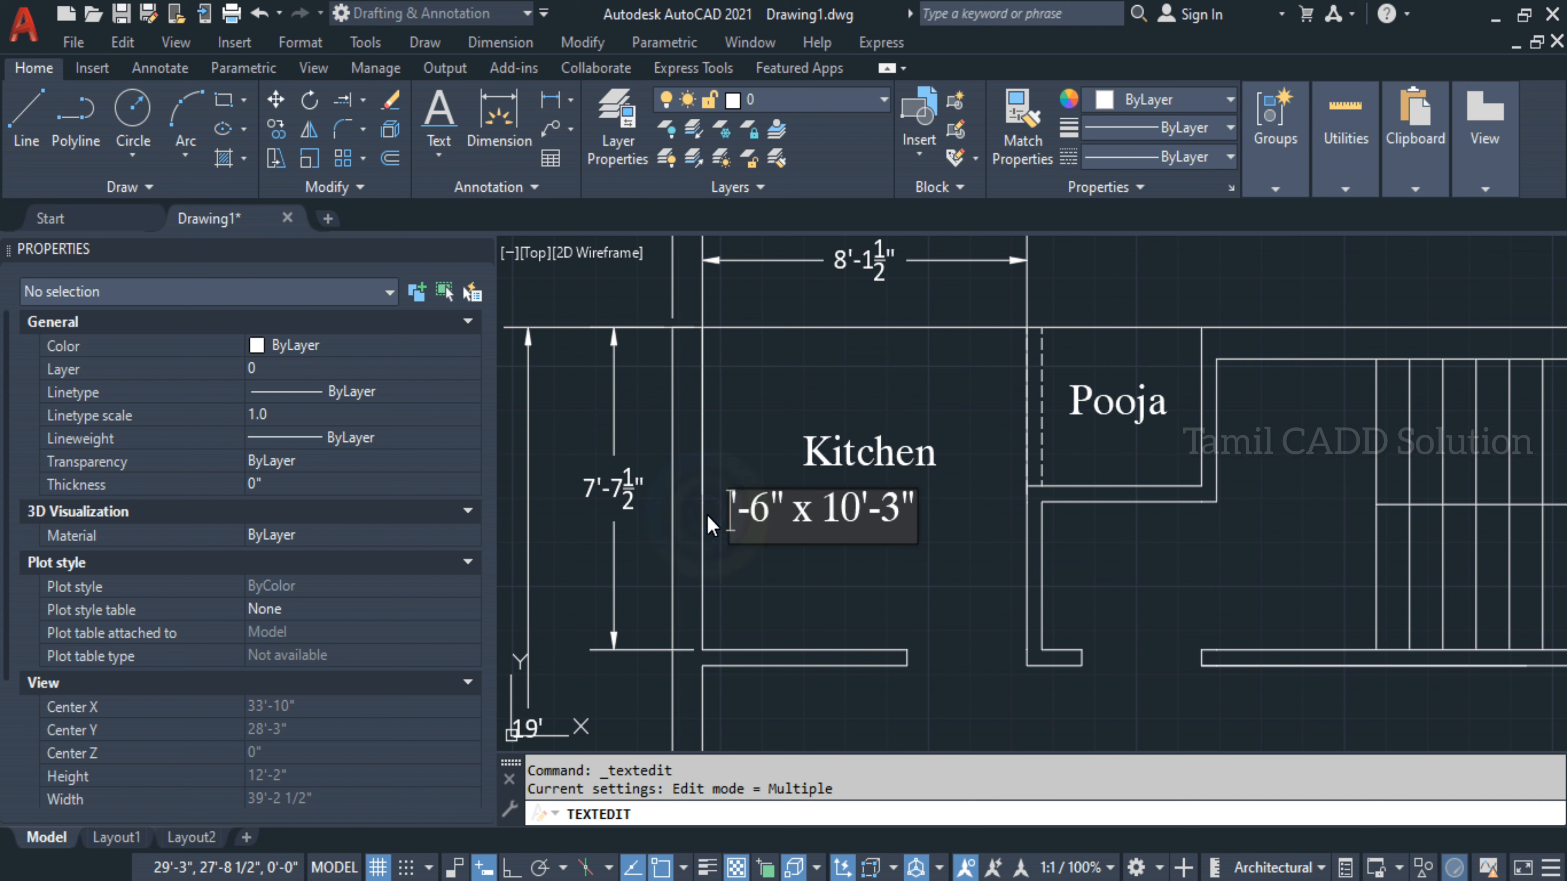
type("7")
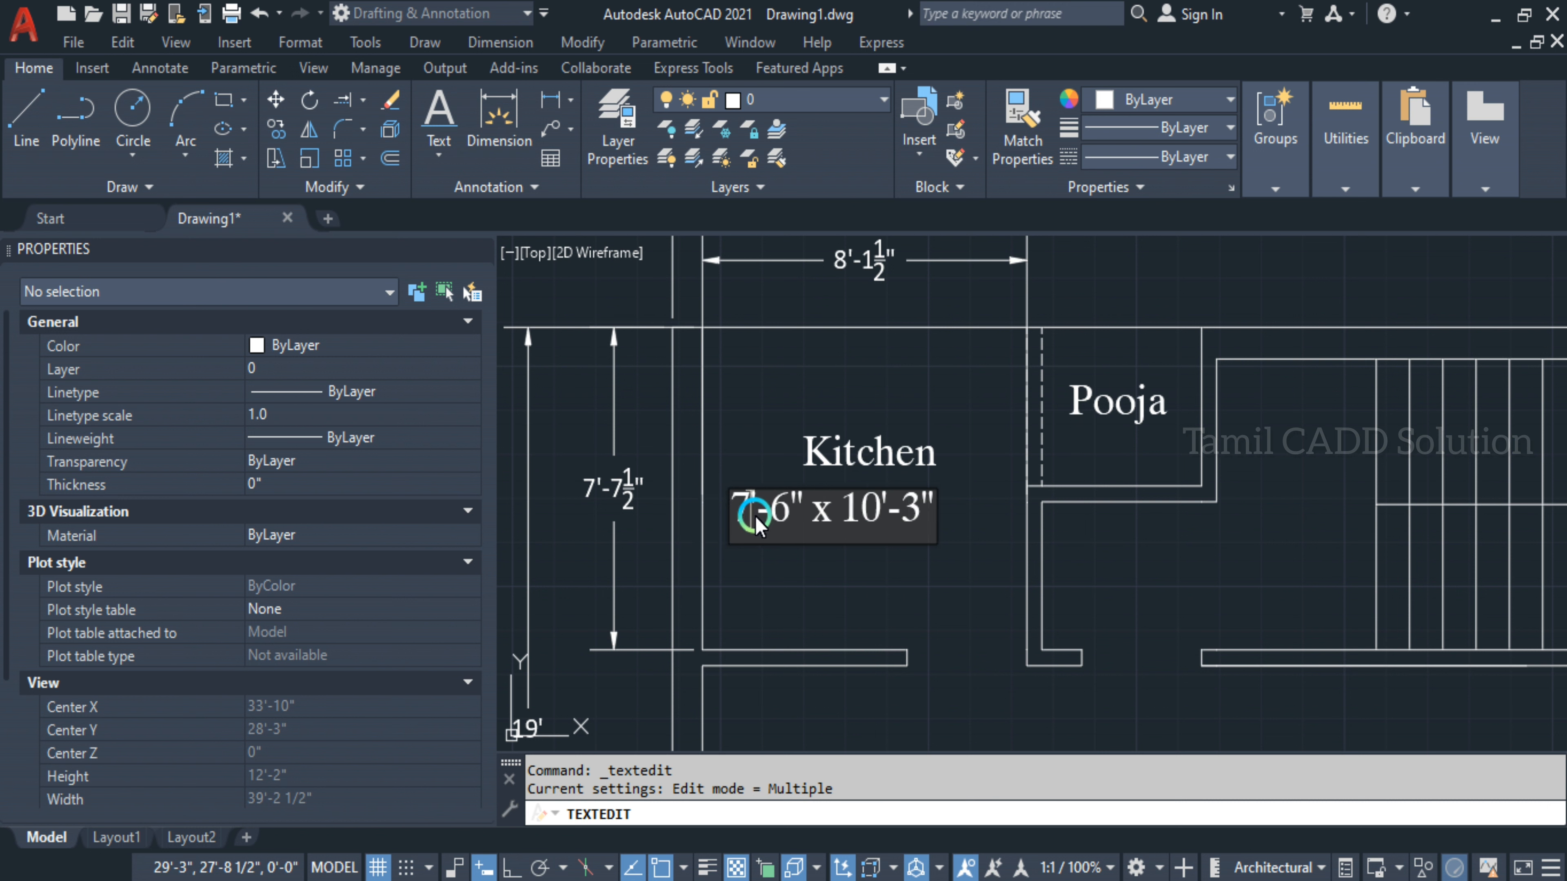
double_click(780, 515)
key("Delete")
type("7")
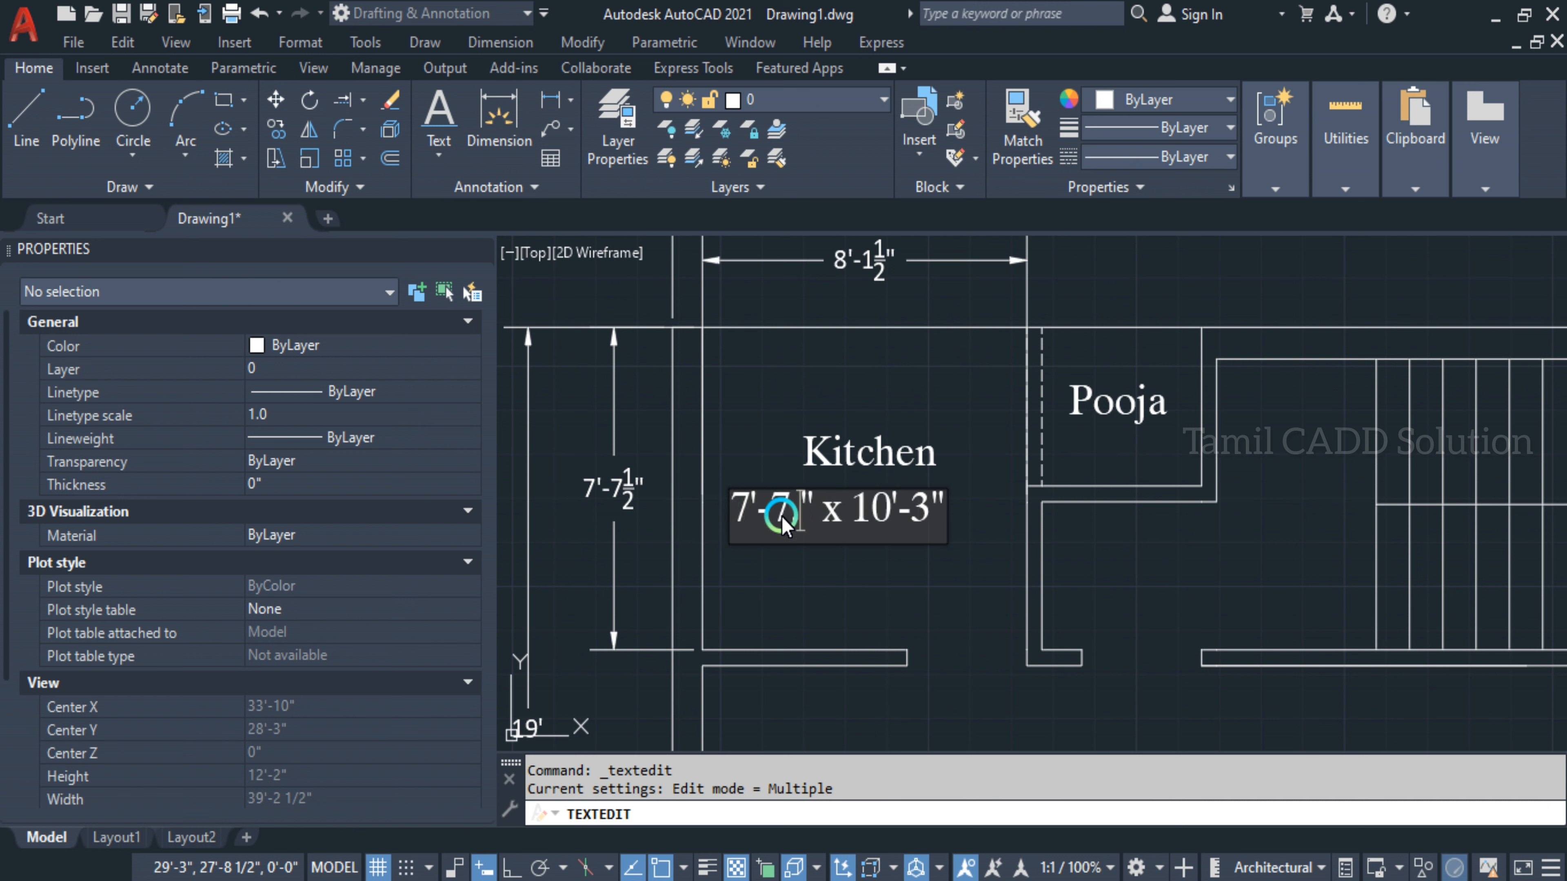
type(".5")
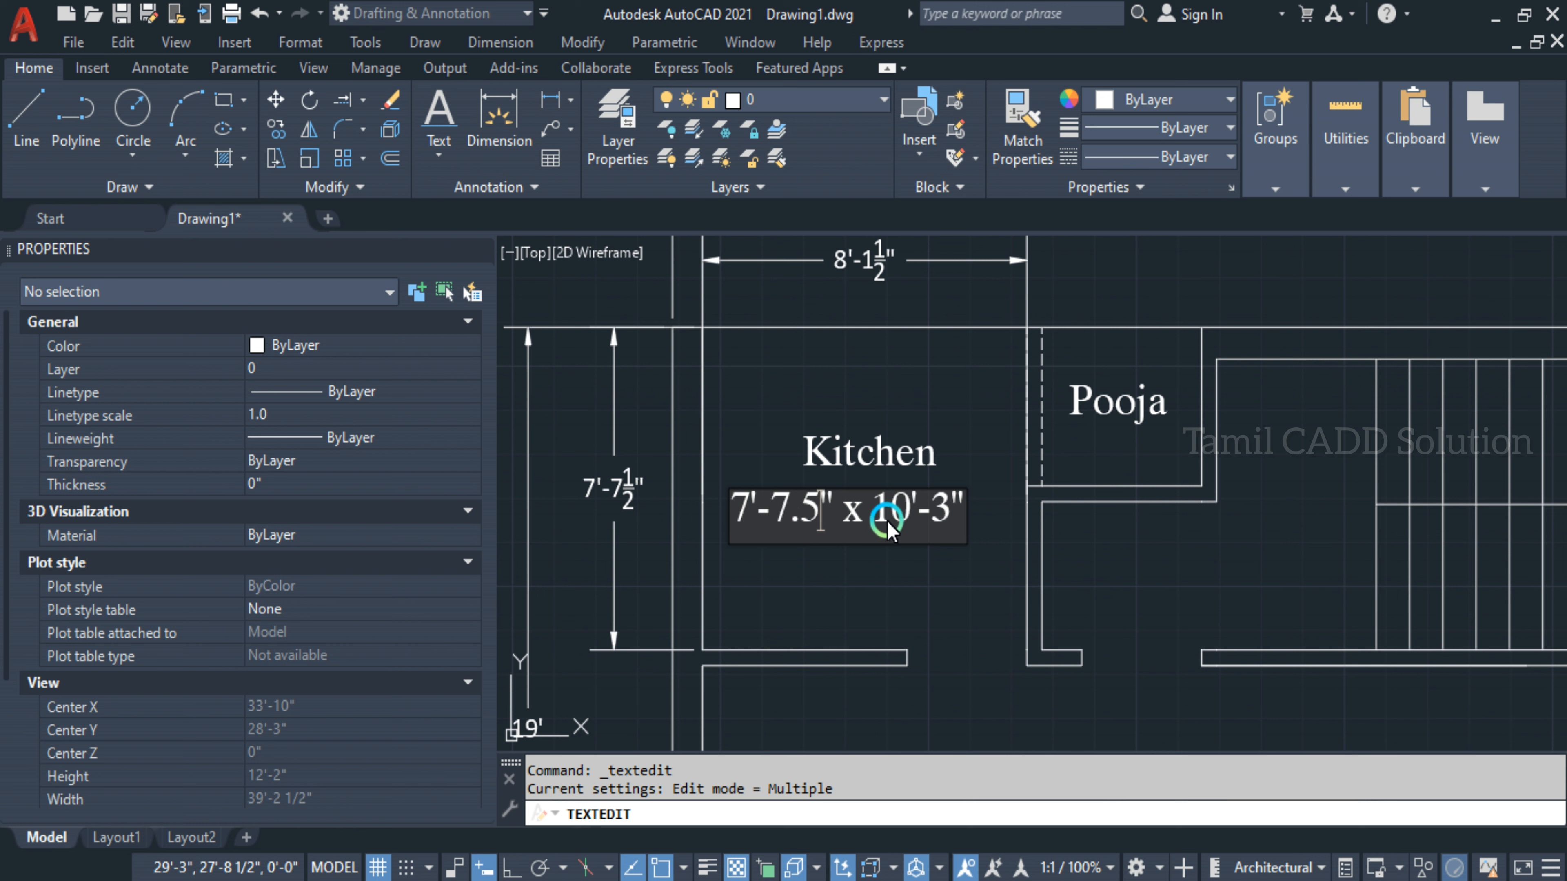
Change the second measurement in the kitchen's size text to 8'-1.5" and finish text editing
left_click(904, 515)
key("BackSpace")
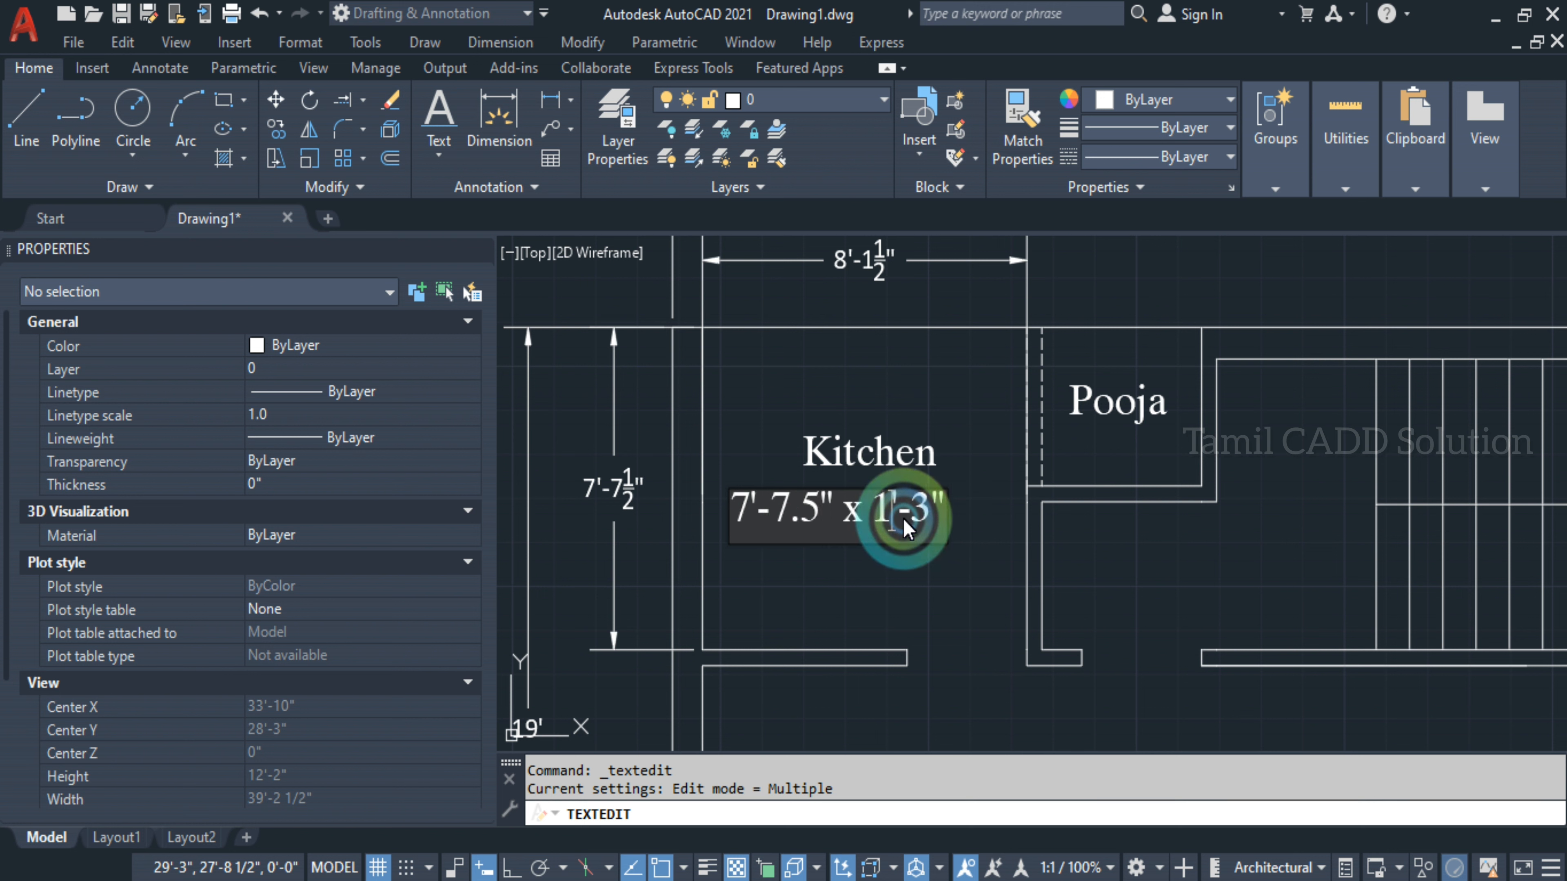
key("BackSpace")
type("8")
left_click(897, 522)
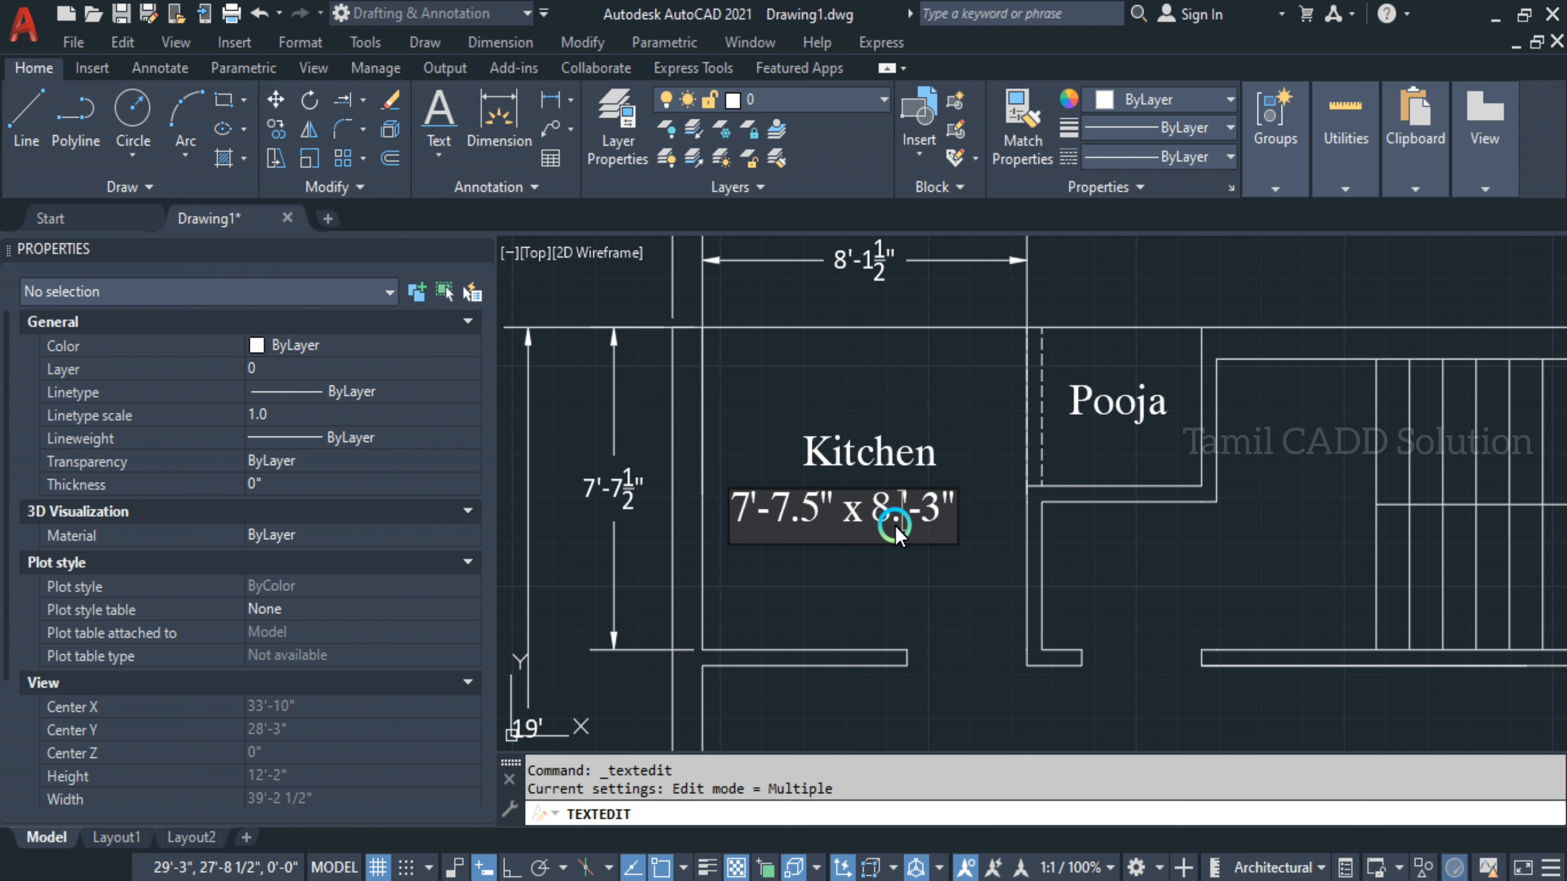
left_click(902, 526)
key("BackSpace")
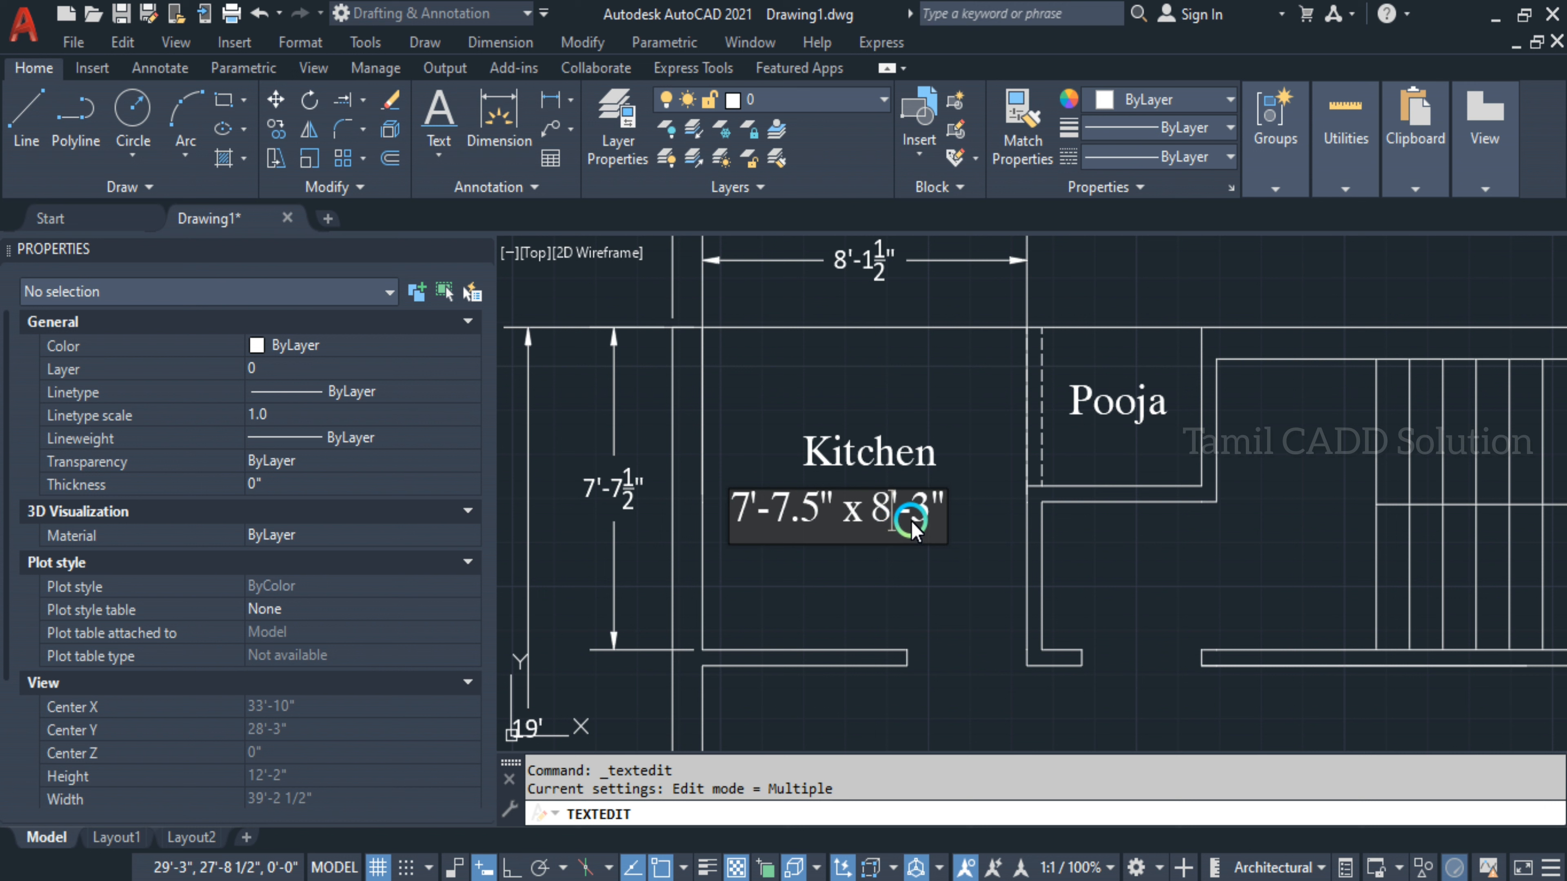
type("-")
left_click(922, 516)
key("BackSpace")
type("1.5")
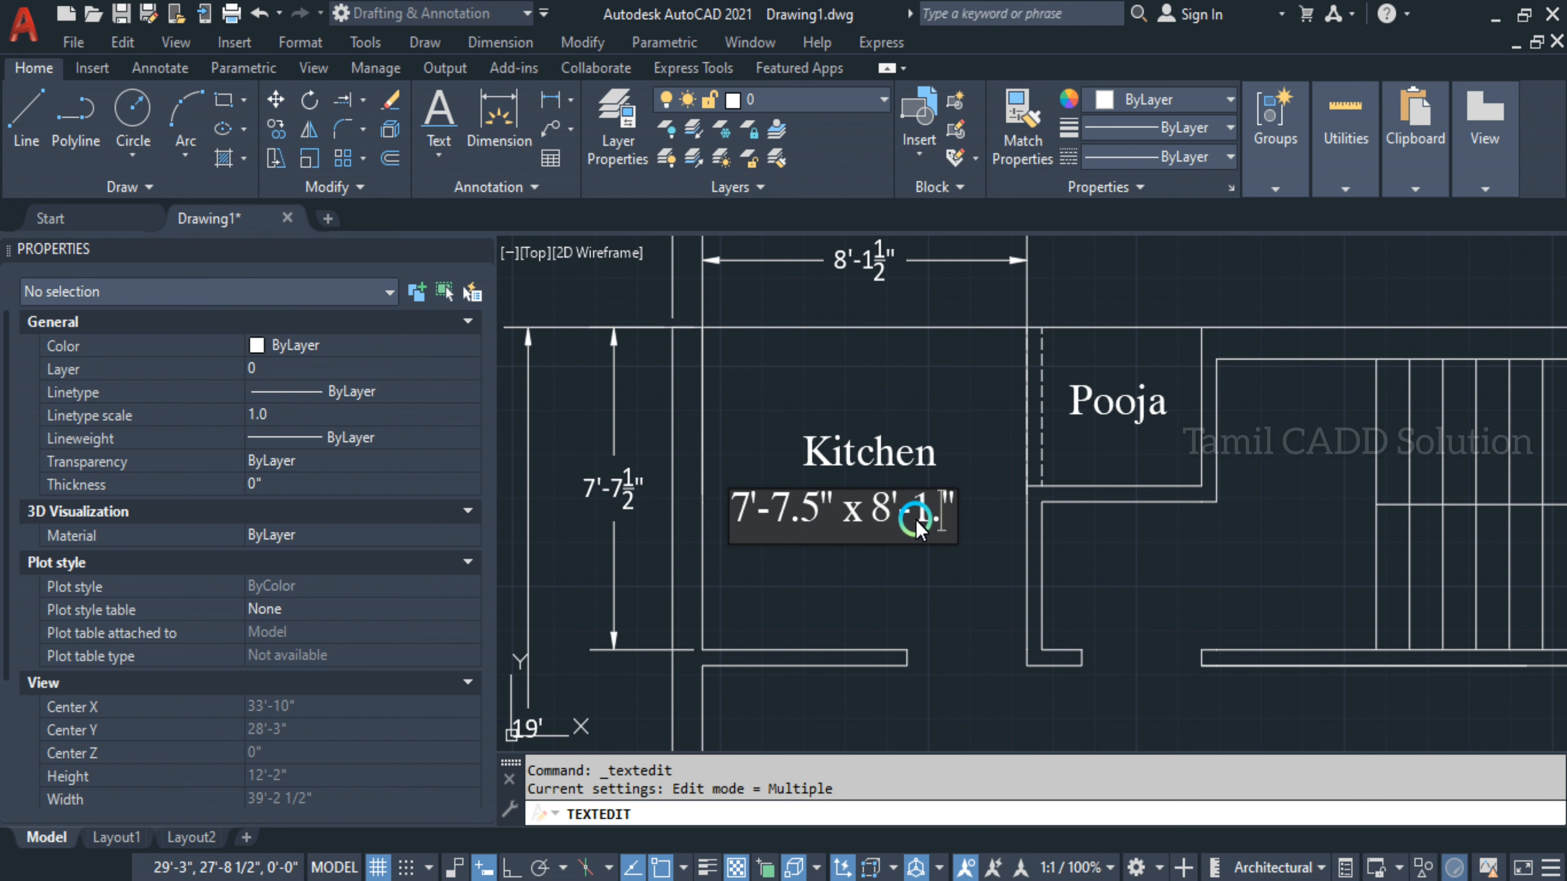
left_click(927, 571)
key("Escape")
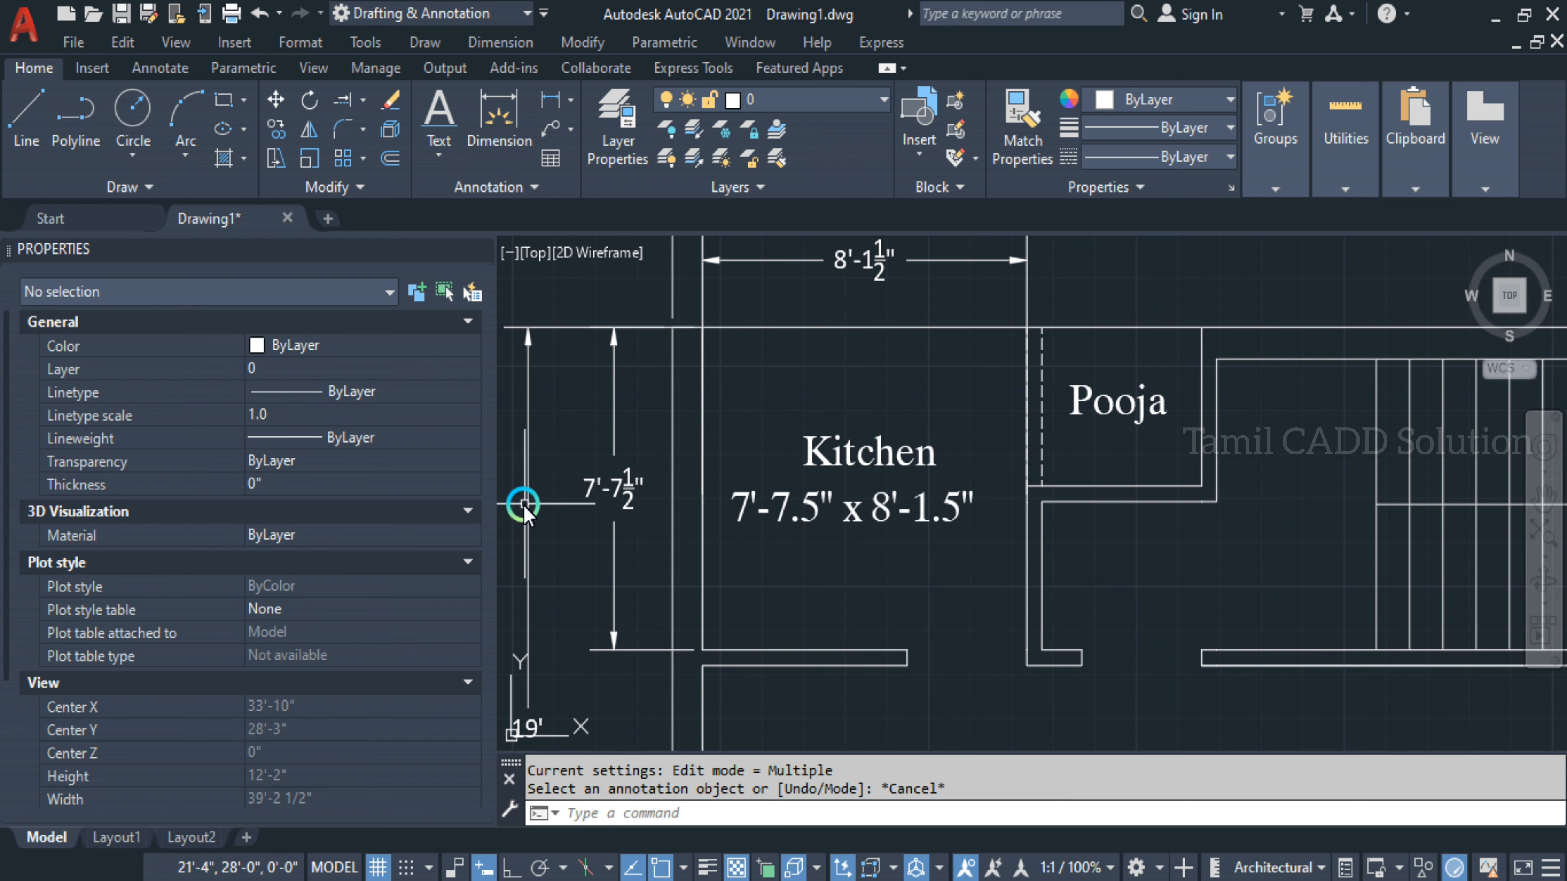
Delete the two temporary dimensions measuring the kitchen's height and width
left_click(614, 494)
left_click(850, 262)
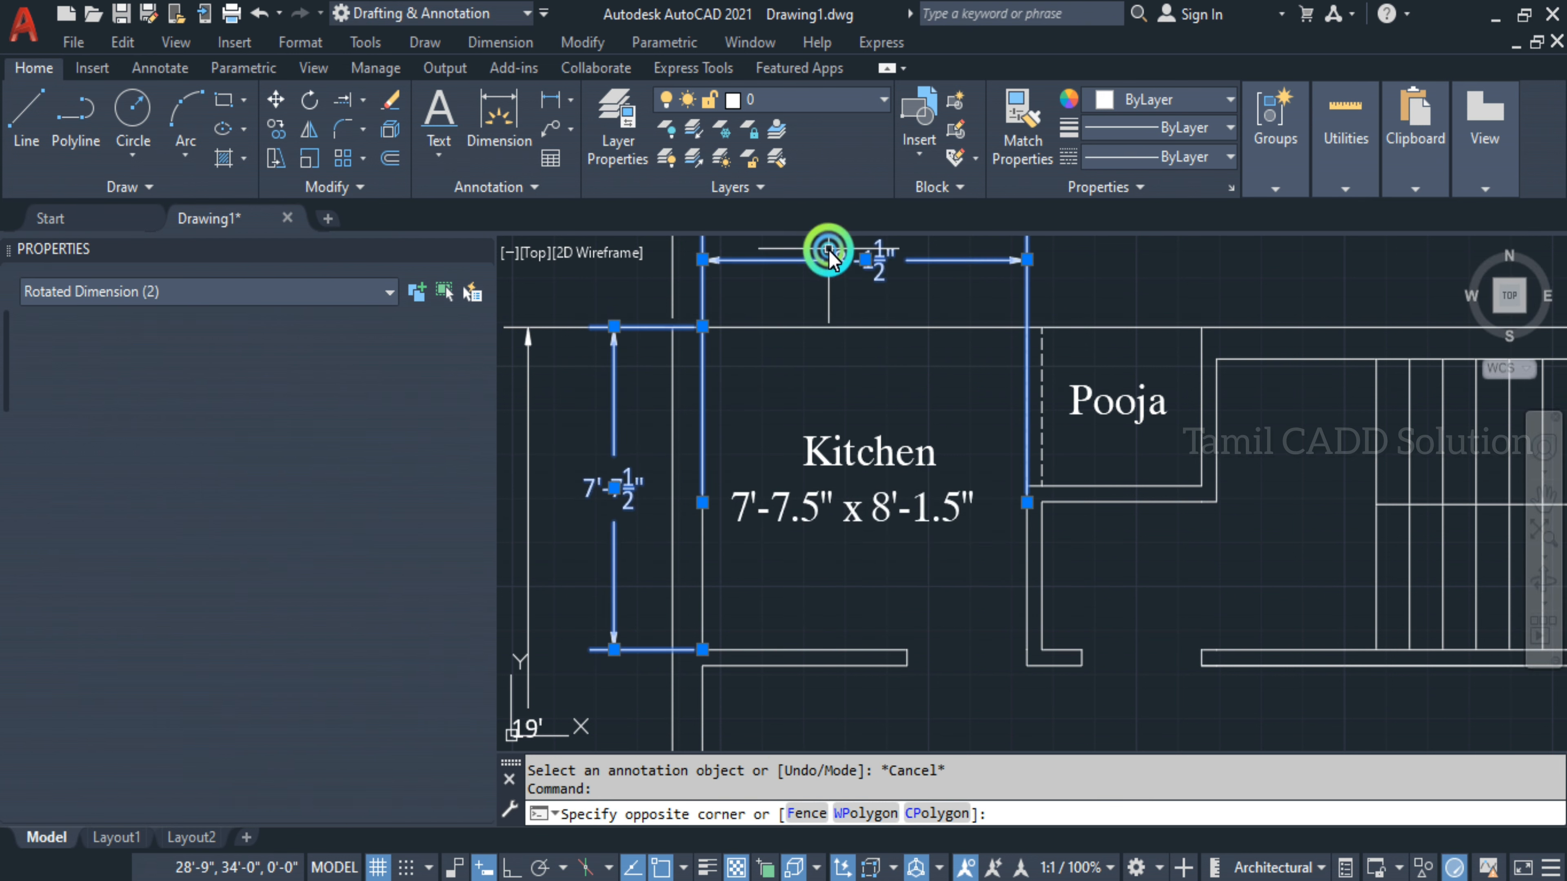
key("Delete")
left_click(902, 411)
Save the drawing as Drawing1 in AutoCAD 2007/LT2007 format to the MAil folder on the Desktop
scroll(987, 417, "down", 1)
middle_click_drag(999, 419, 868, 371)
scroll(987, 493, "down", 1)
middle_click_drag(987, 494, 909, 519)
scroll(792, 362, "up", 1)
scroll(802, 366, "up", 1)
middle_click_drag(786, 377, 1038, 434)
scroll(969, 461, "down", 2)
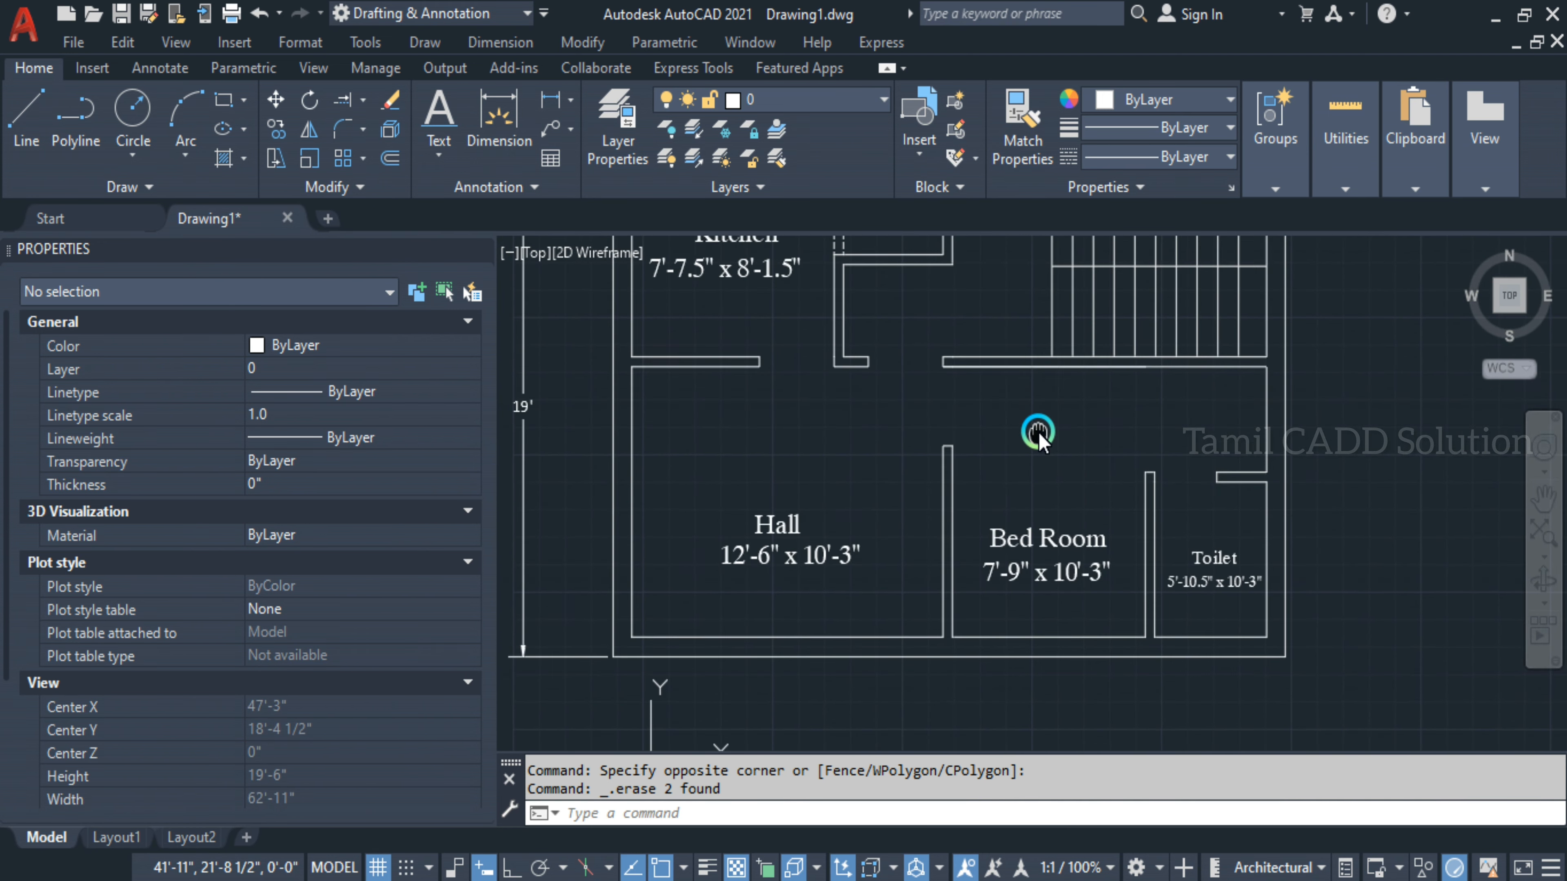
key("ctrl+s")
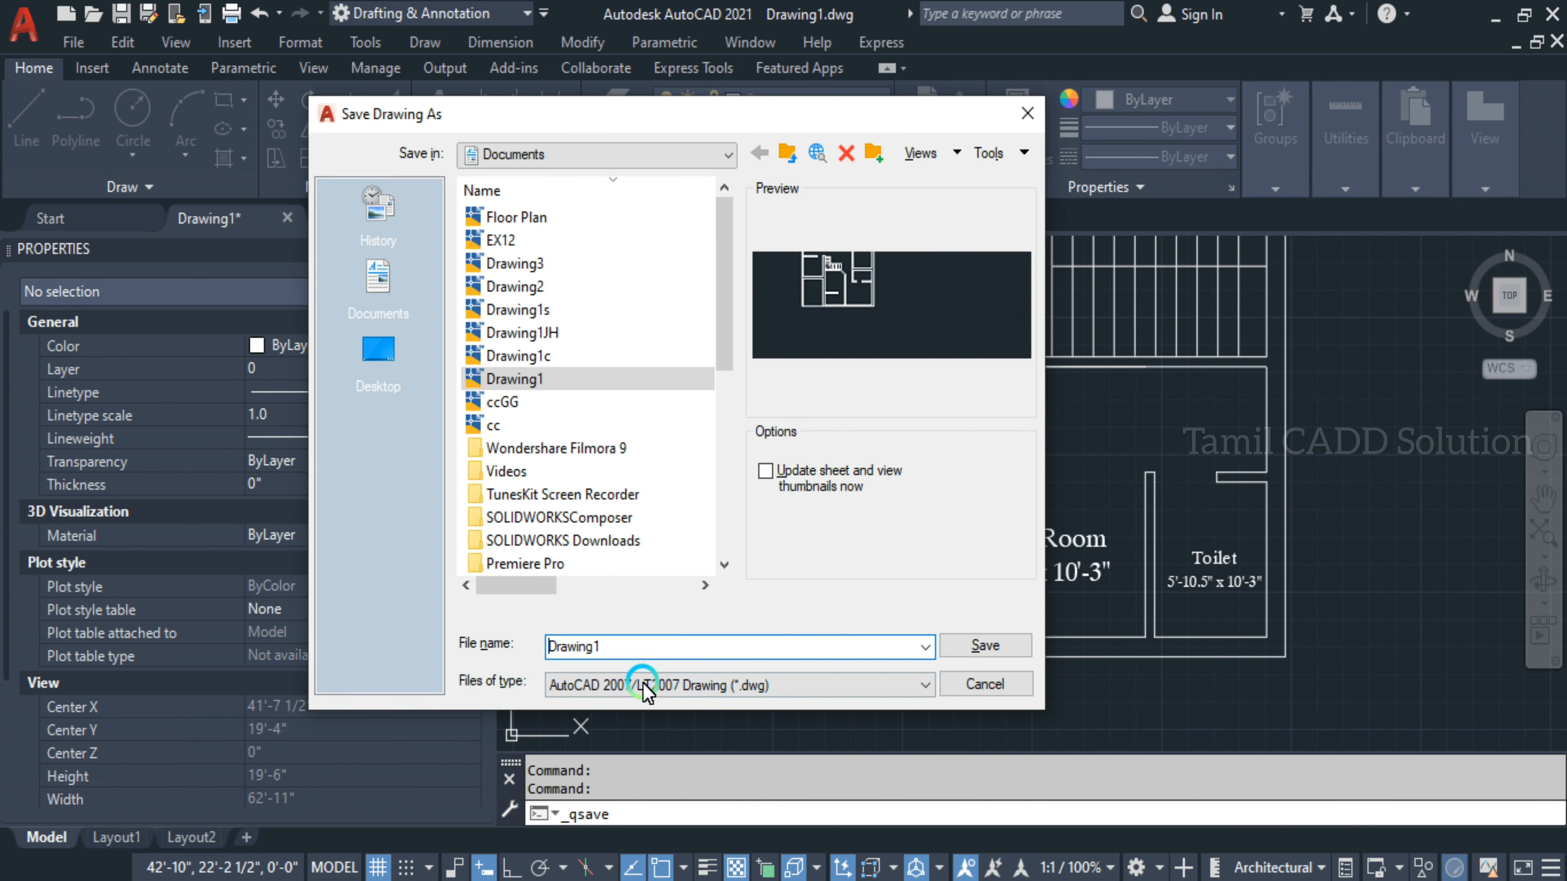
left_click(378, 347)
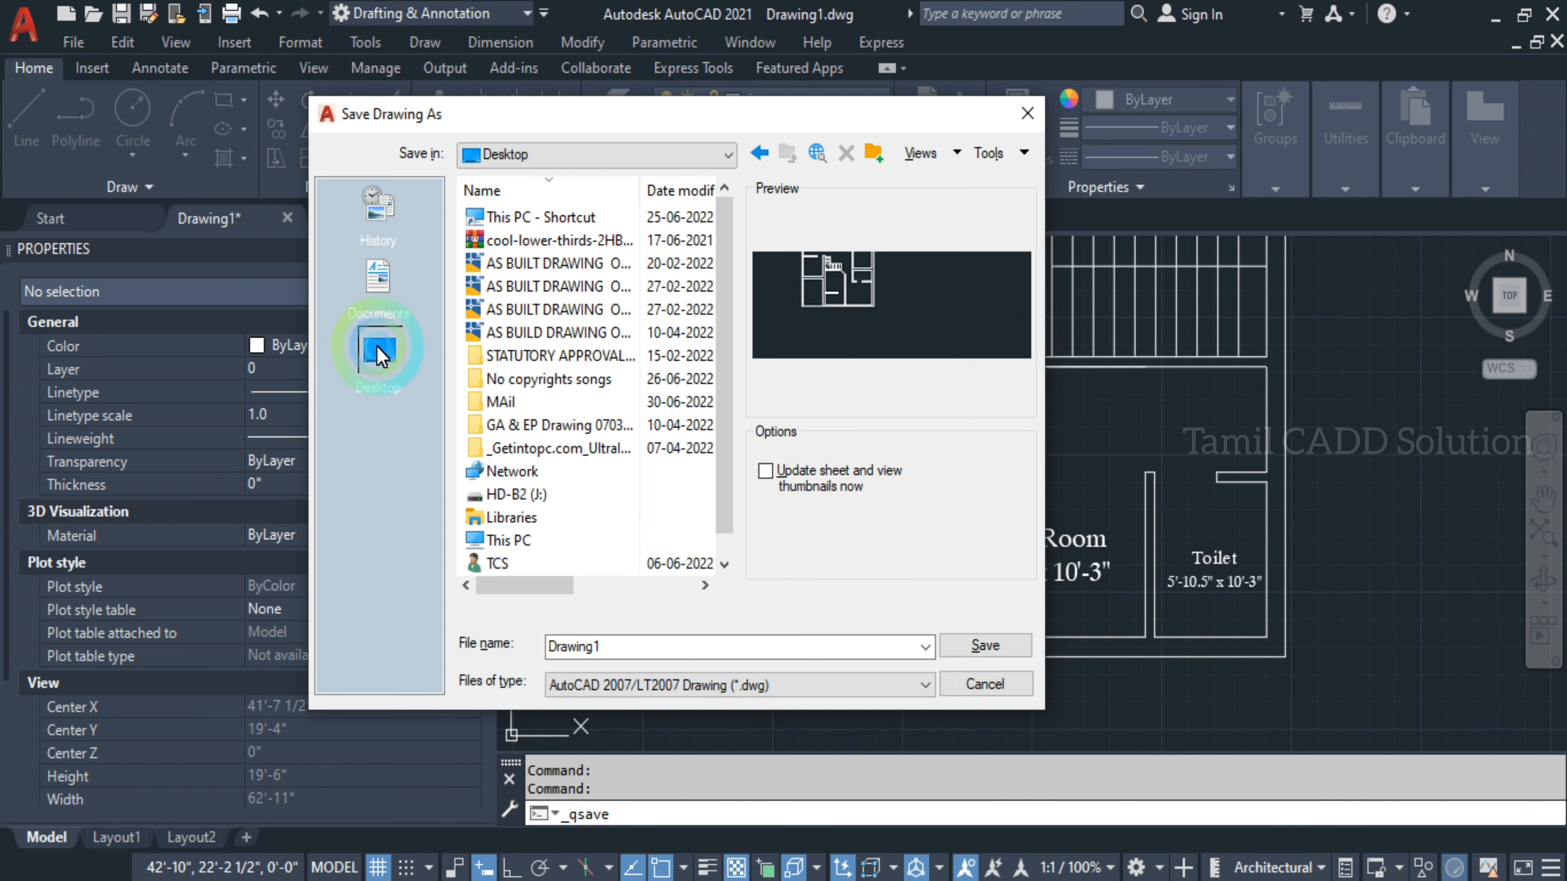
double_click(505, 401)
left_click(946, 635)
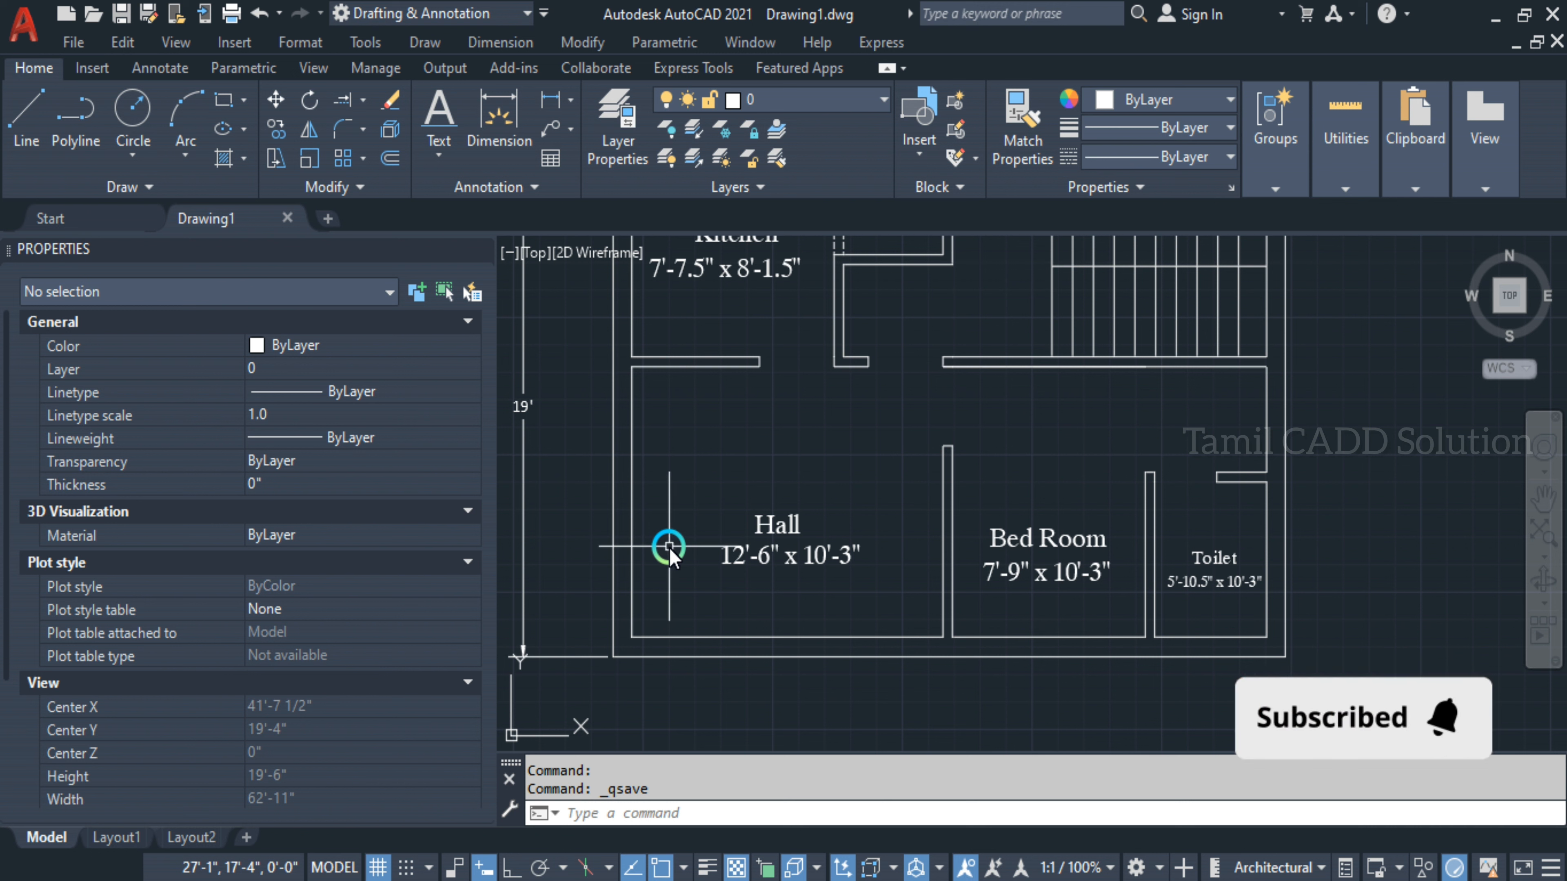
Close the Properties palette and bring the whole floor plan into view
middle_click_drag(782, 531, 768, 583)
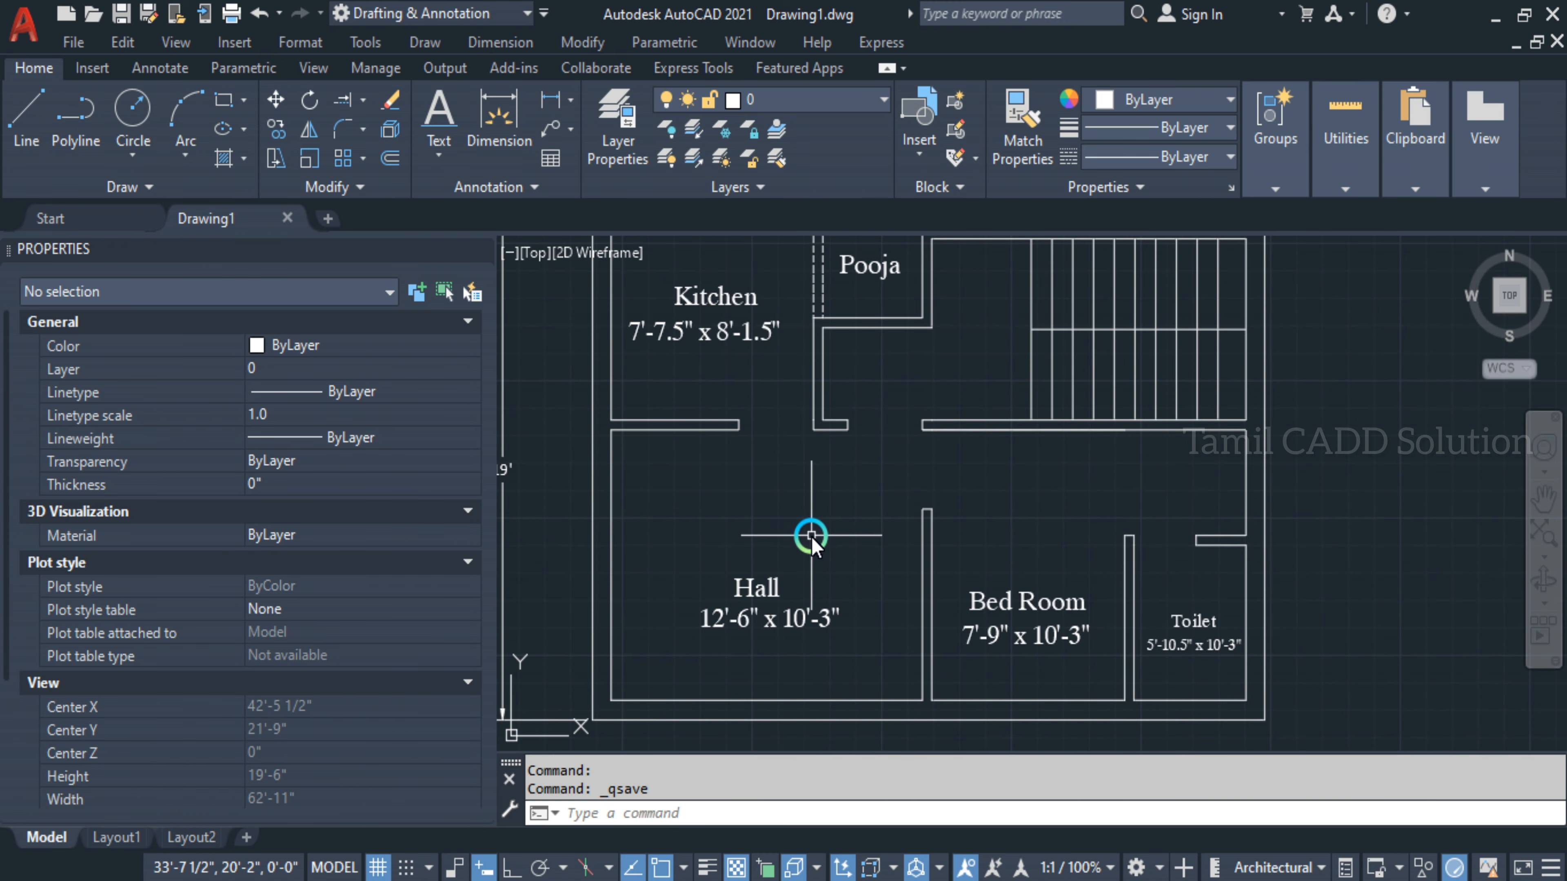
middle_click_drag(768, 475, 570, 441)
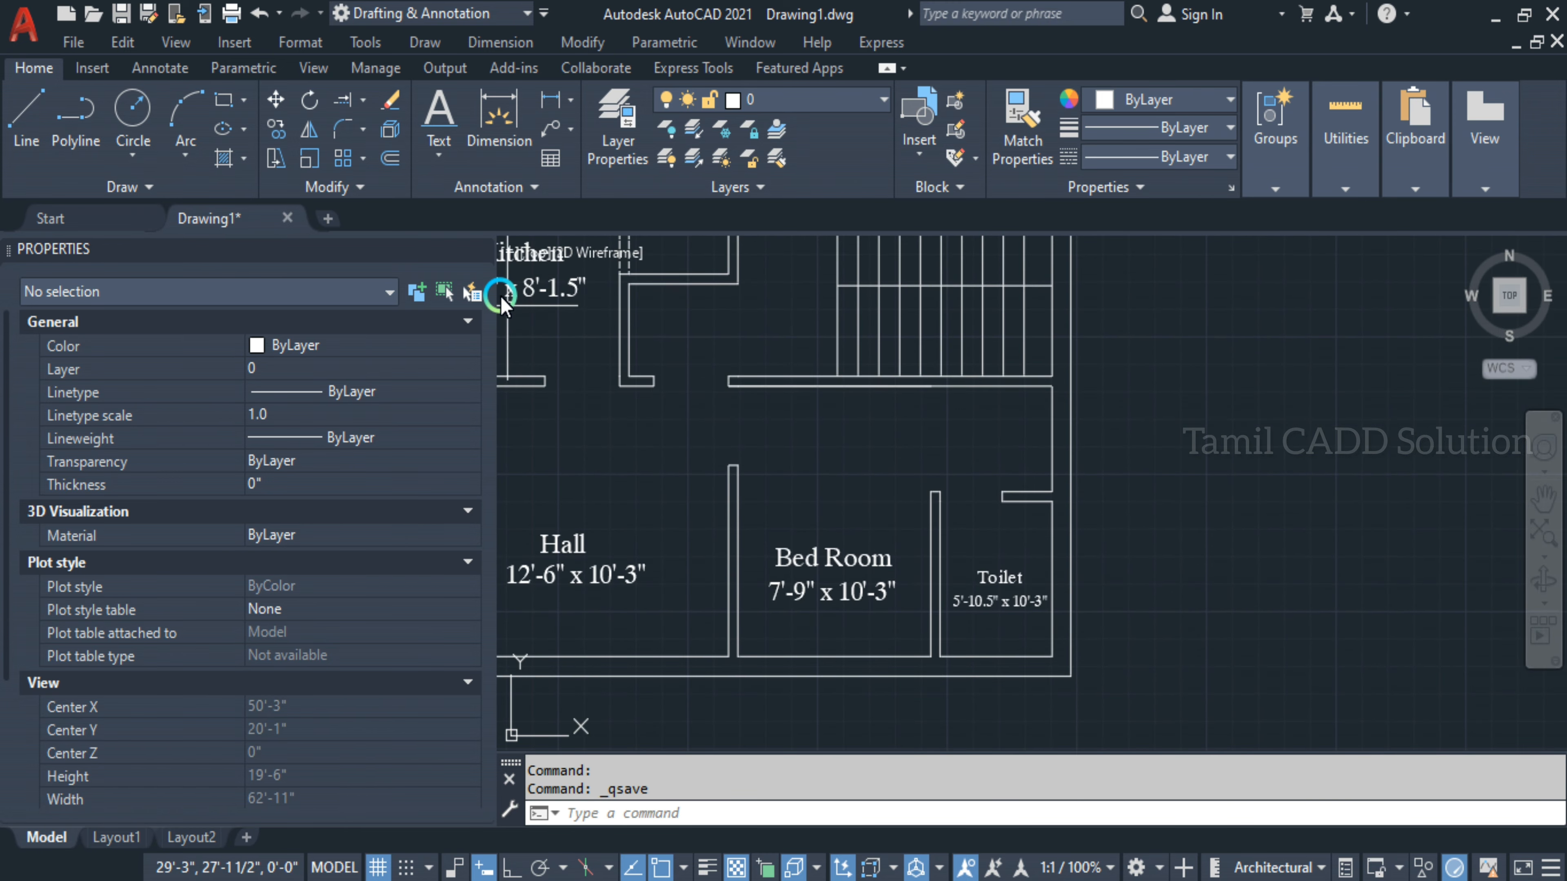
left_click(480, 249)
scroll(769, 350, "down", 3)
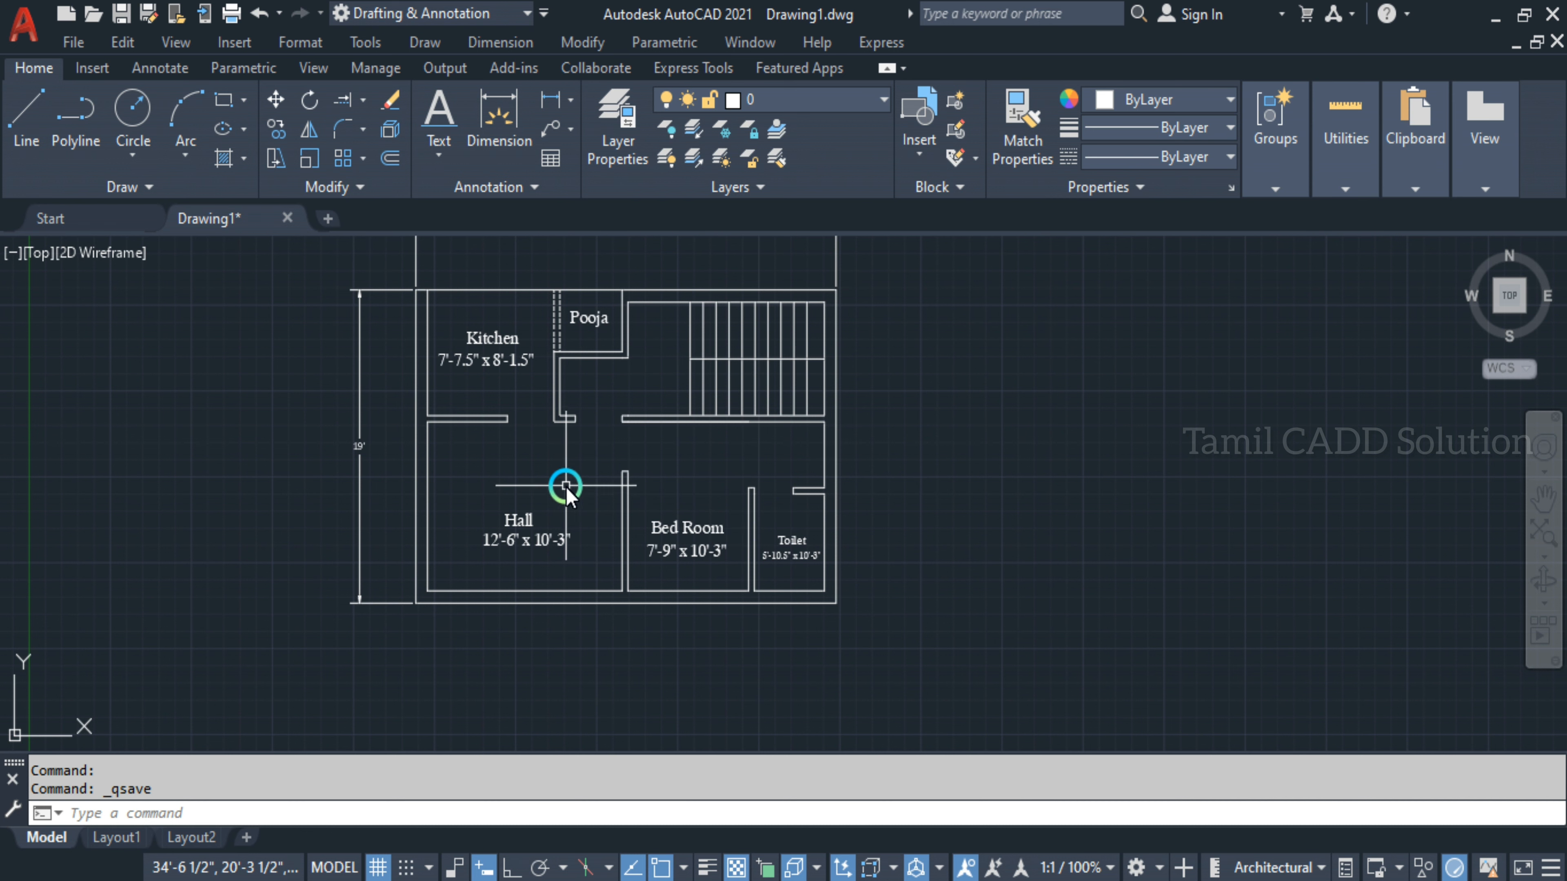
middle_click_drag(927, 629, 906, 696)
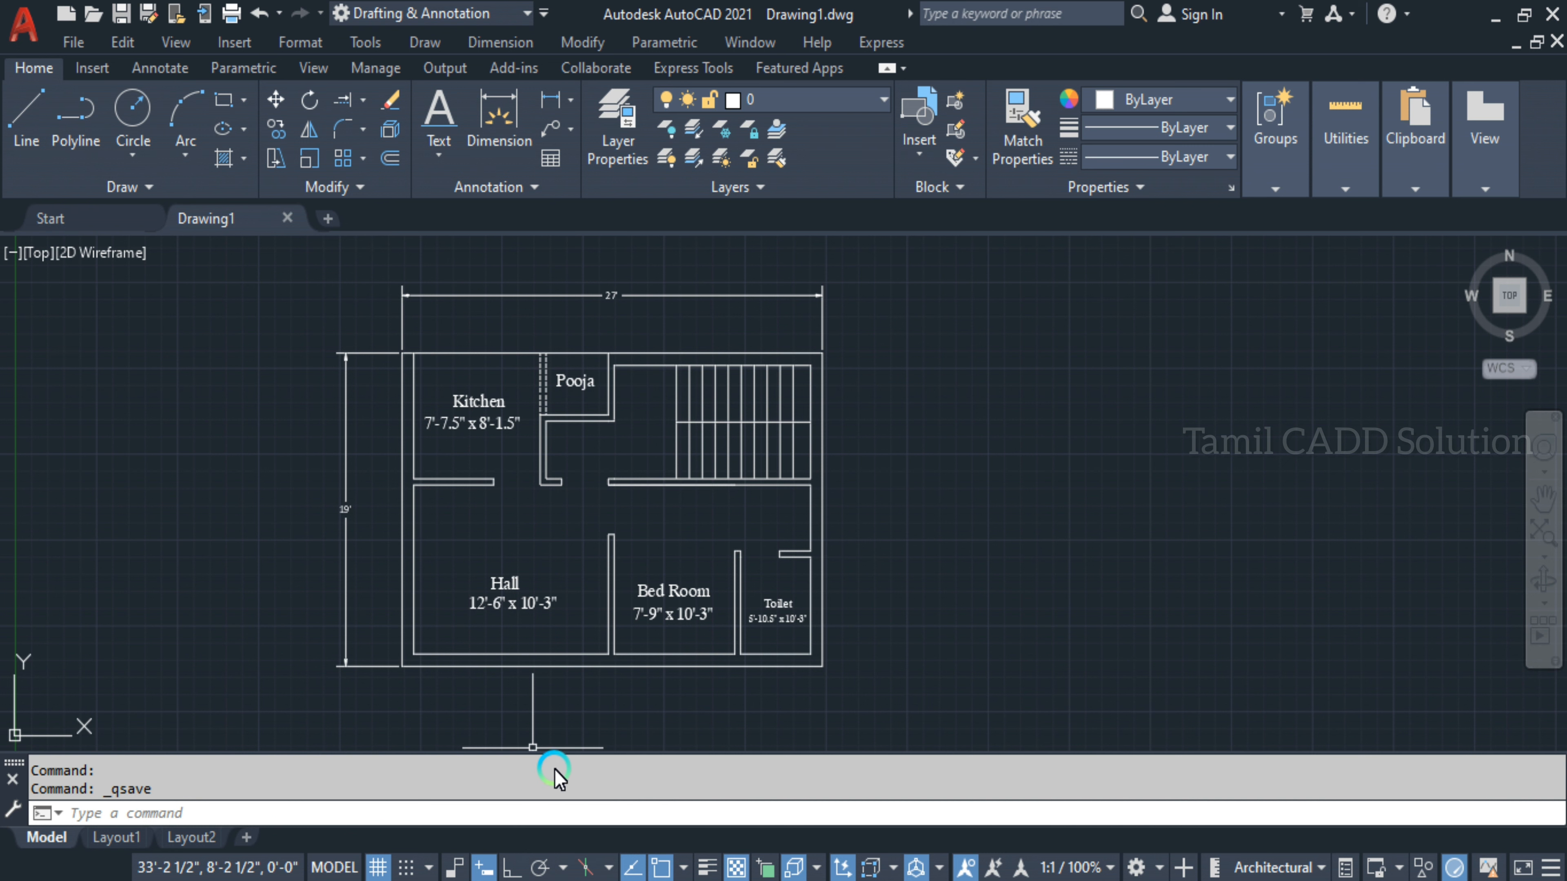
right_click(937, 417)
left_click(1039, 815)
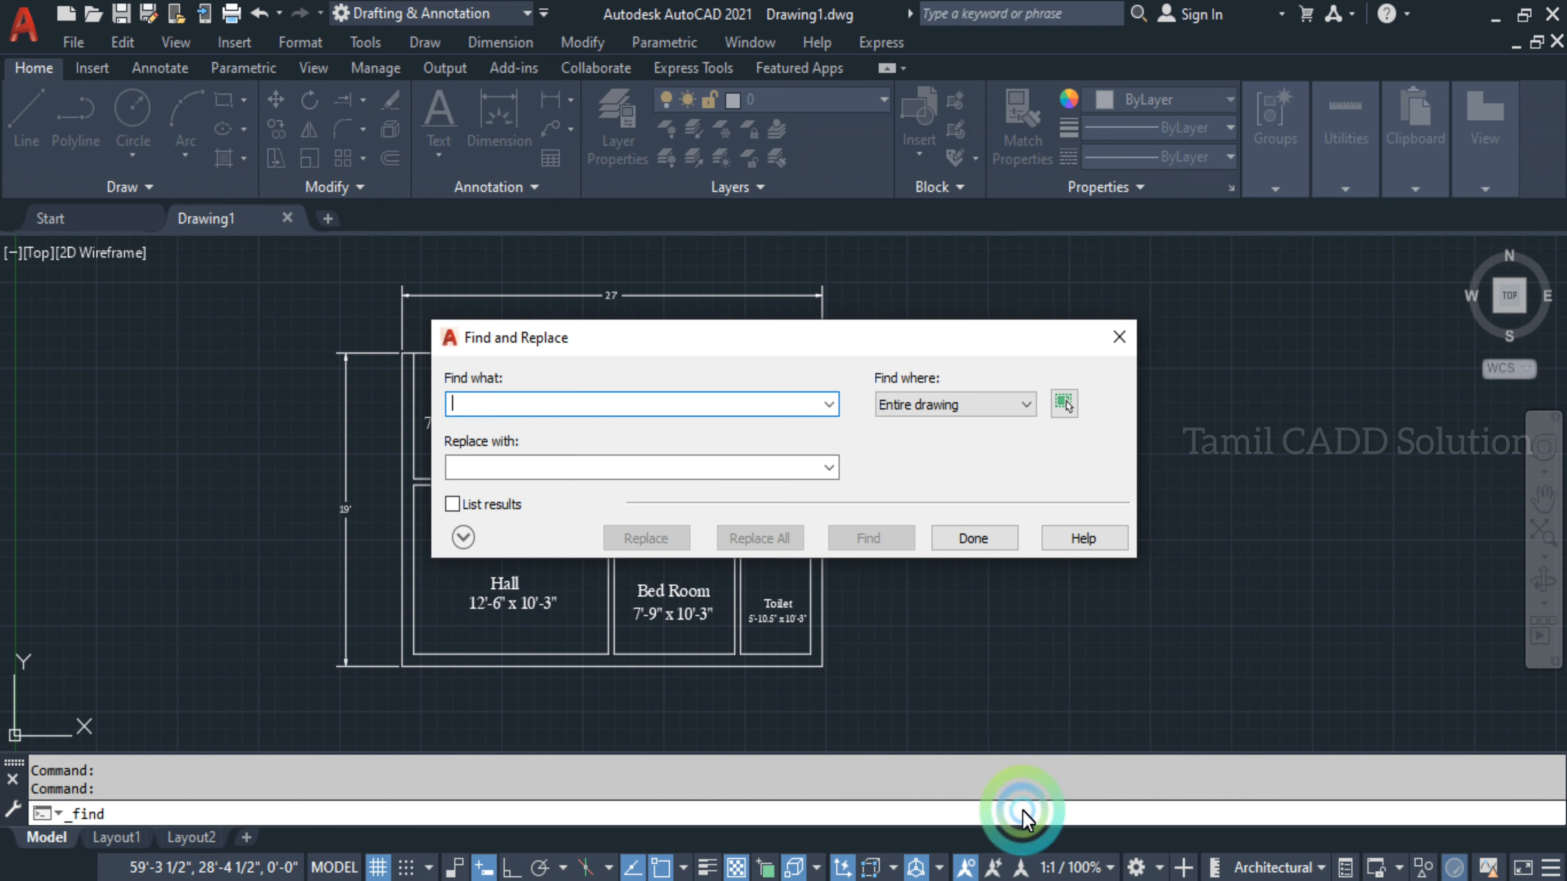
left_click(1011, 536)
Examine the automatic save interval among the Open and Save options, and leave the Options dialog
right_click(1038, 483)
left_click(1087, 849)
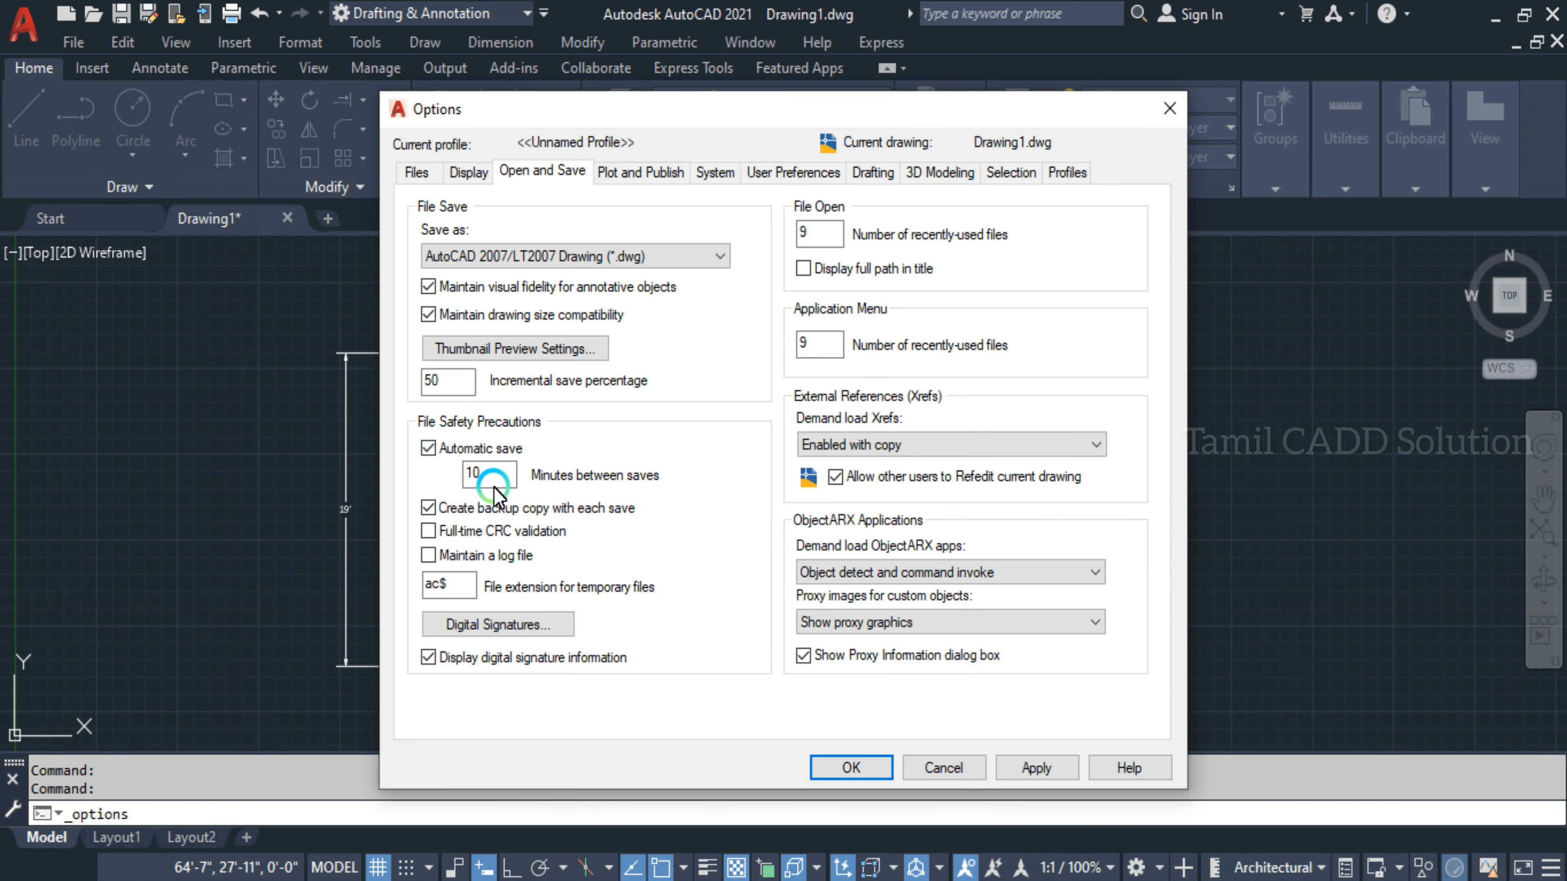
double_click(482, 474)
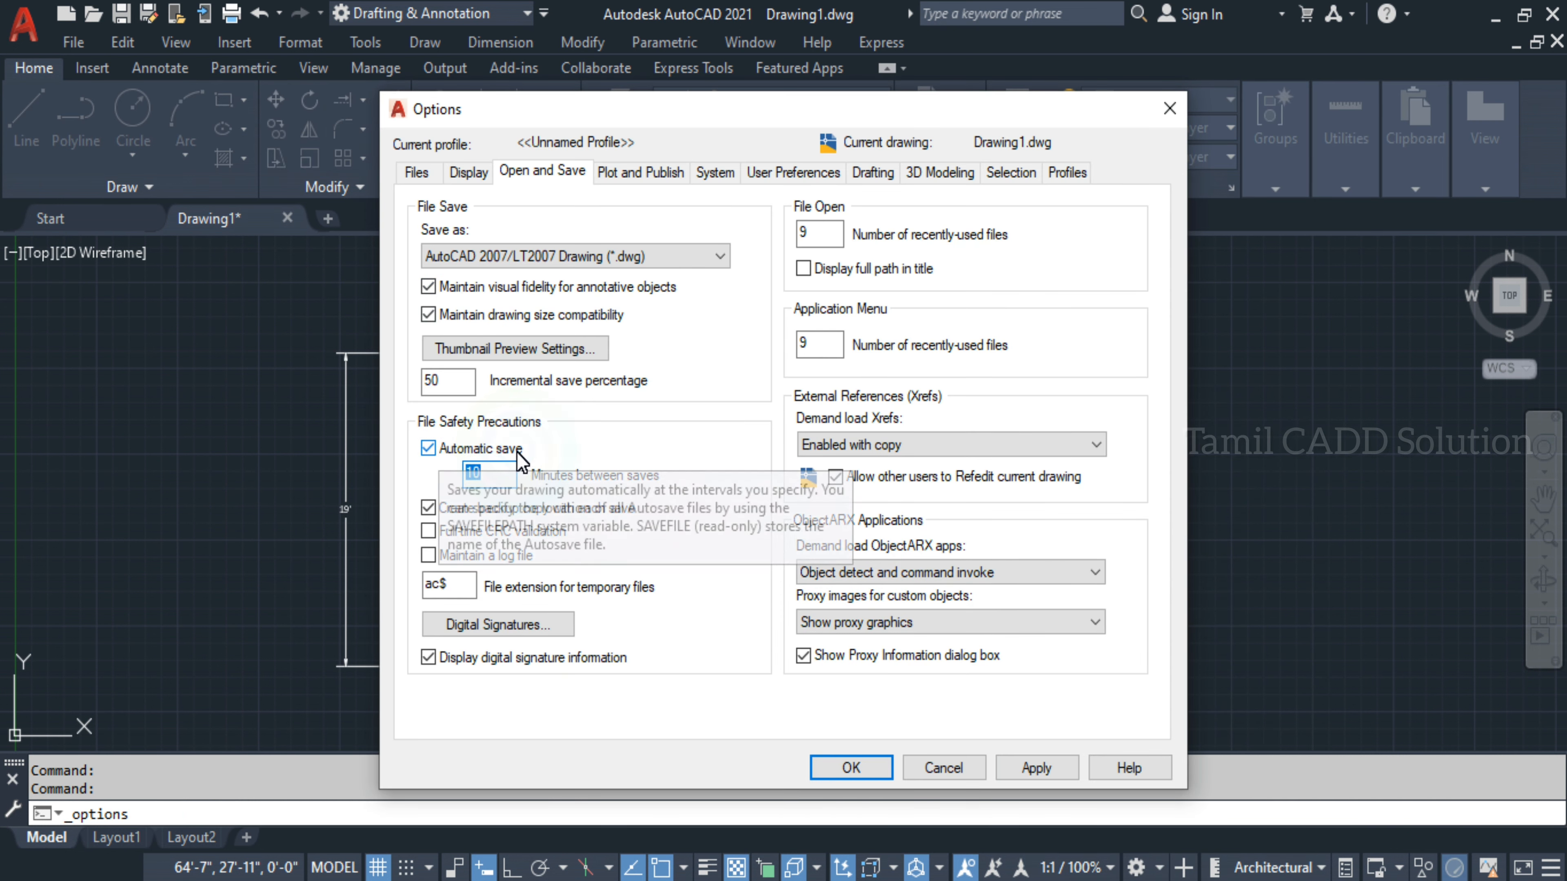
left_click_drag(493, 480, 457, 475)
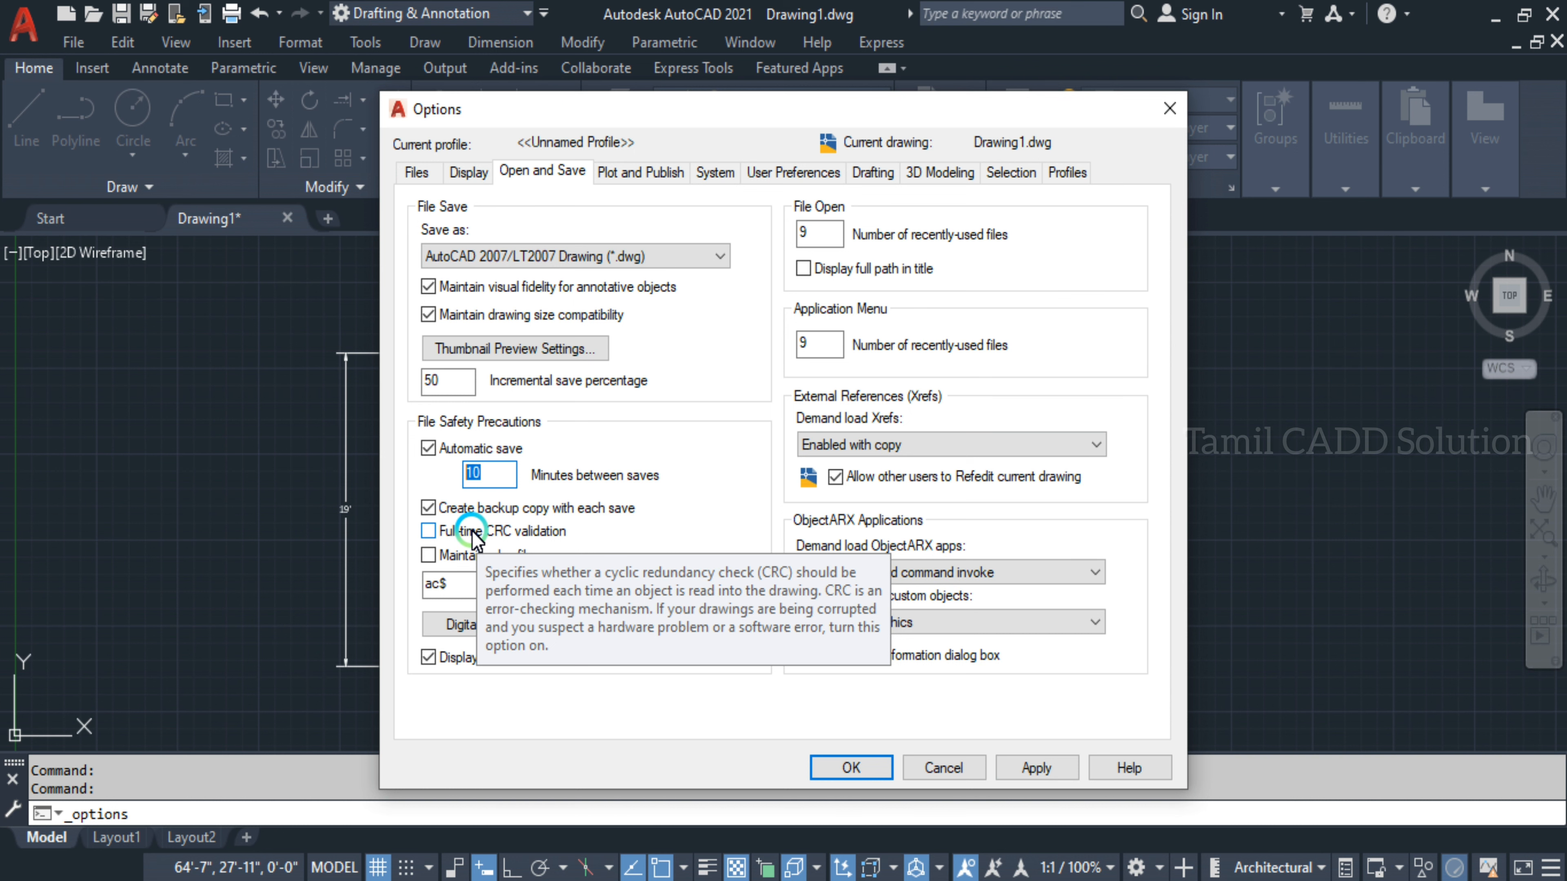
key("Escape")
Reopen the Options dialog with the OP command and try setting the automatic save interval to 5 minutes
middle_click_drag(777, 482, 822, 420)
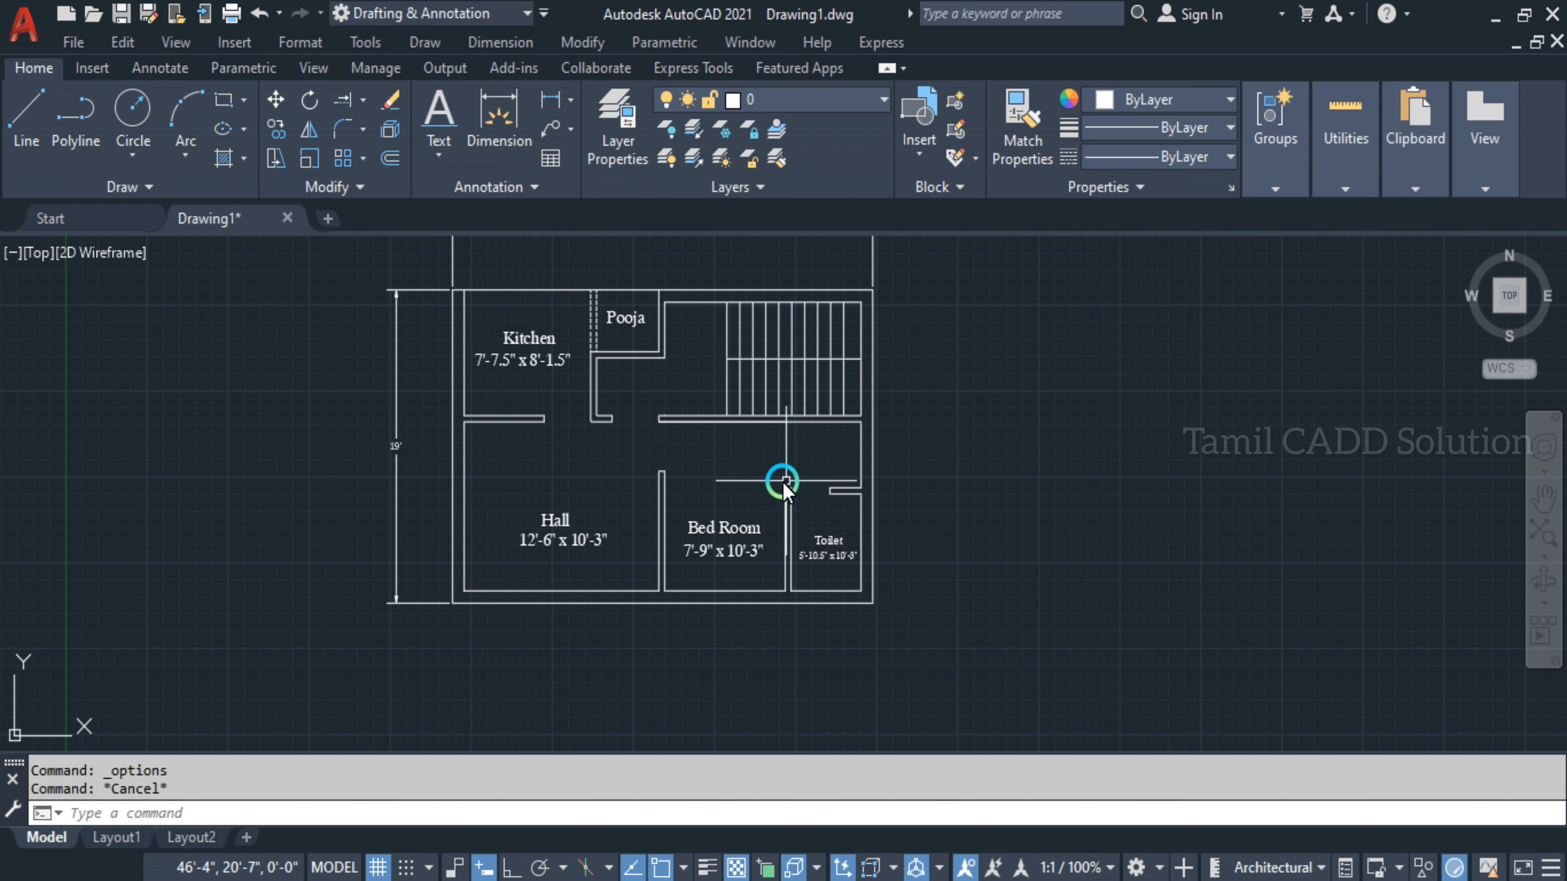
middle_click_drag(773, 483, 765, 518)
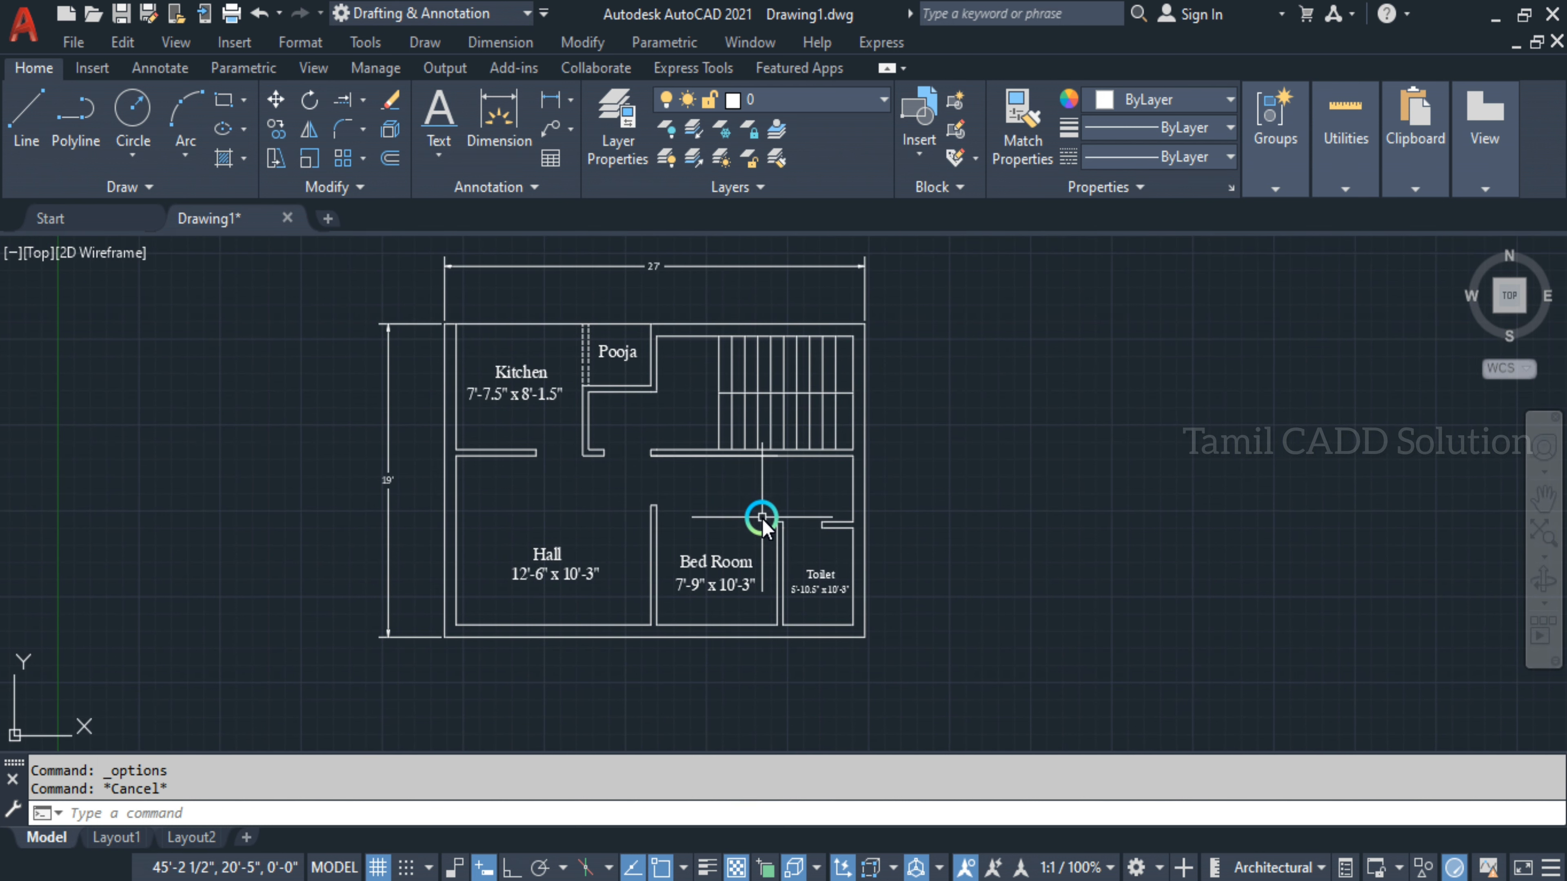
type("o")
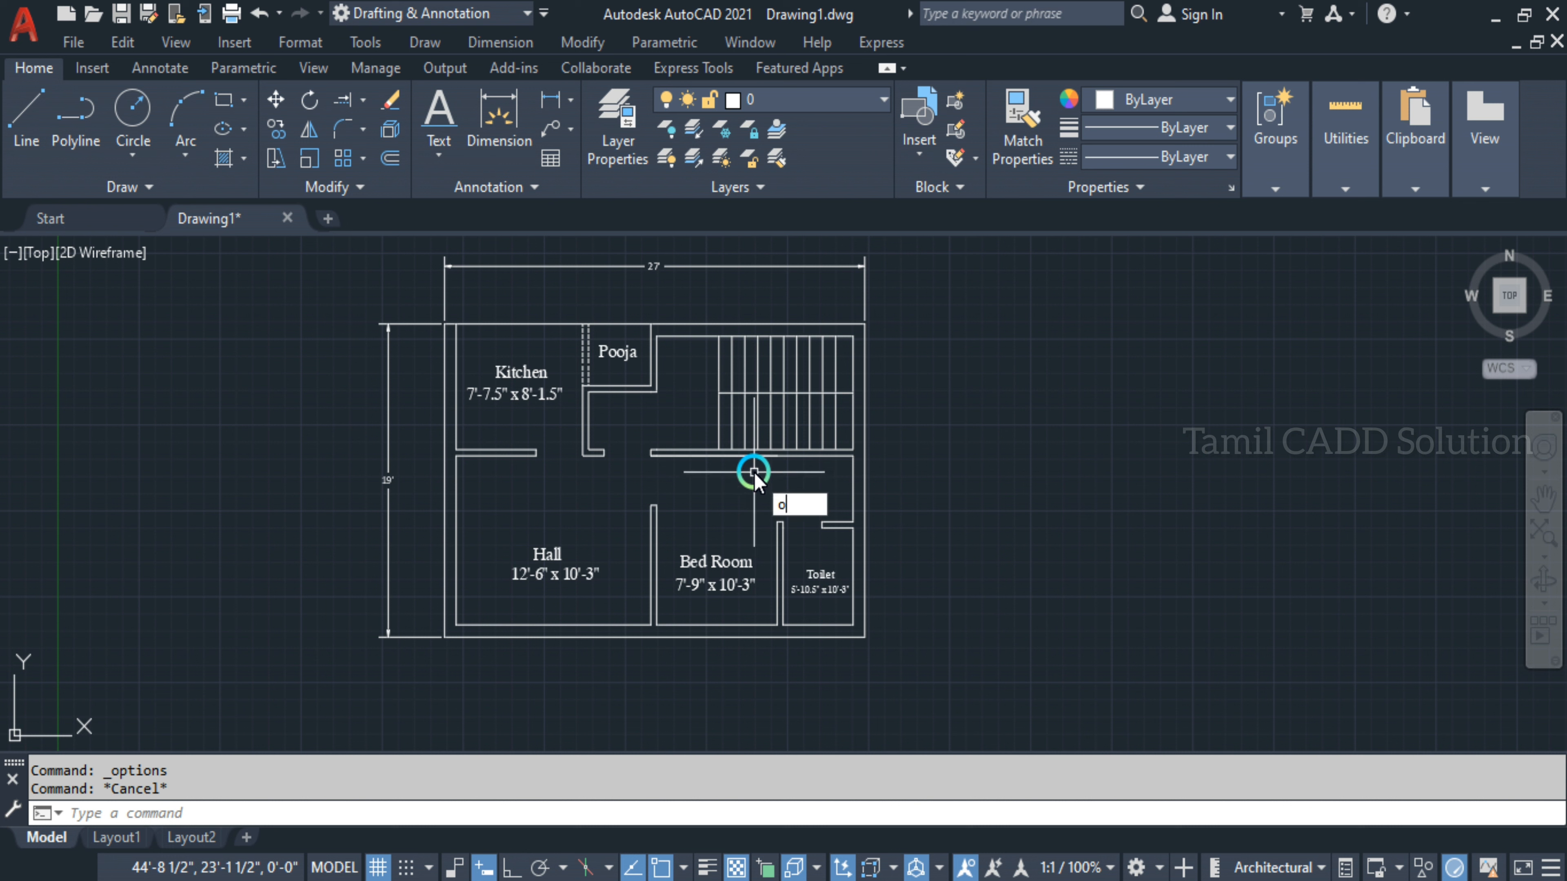
key("Escape")
type("o")
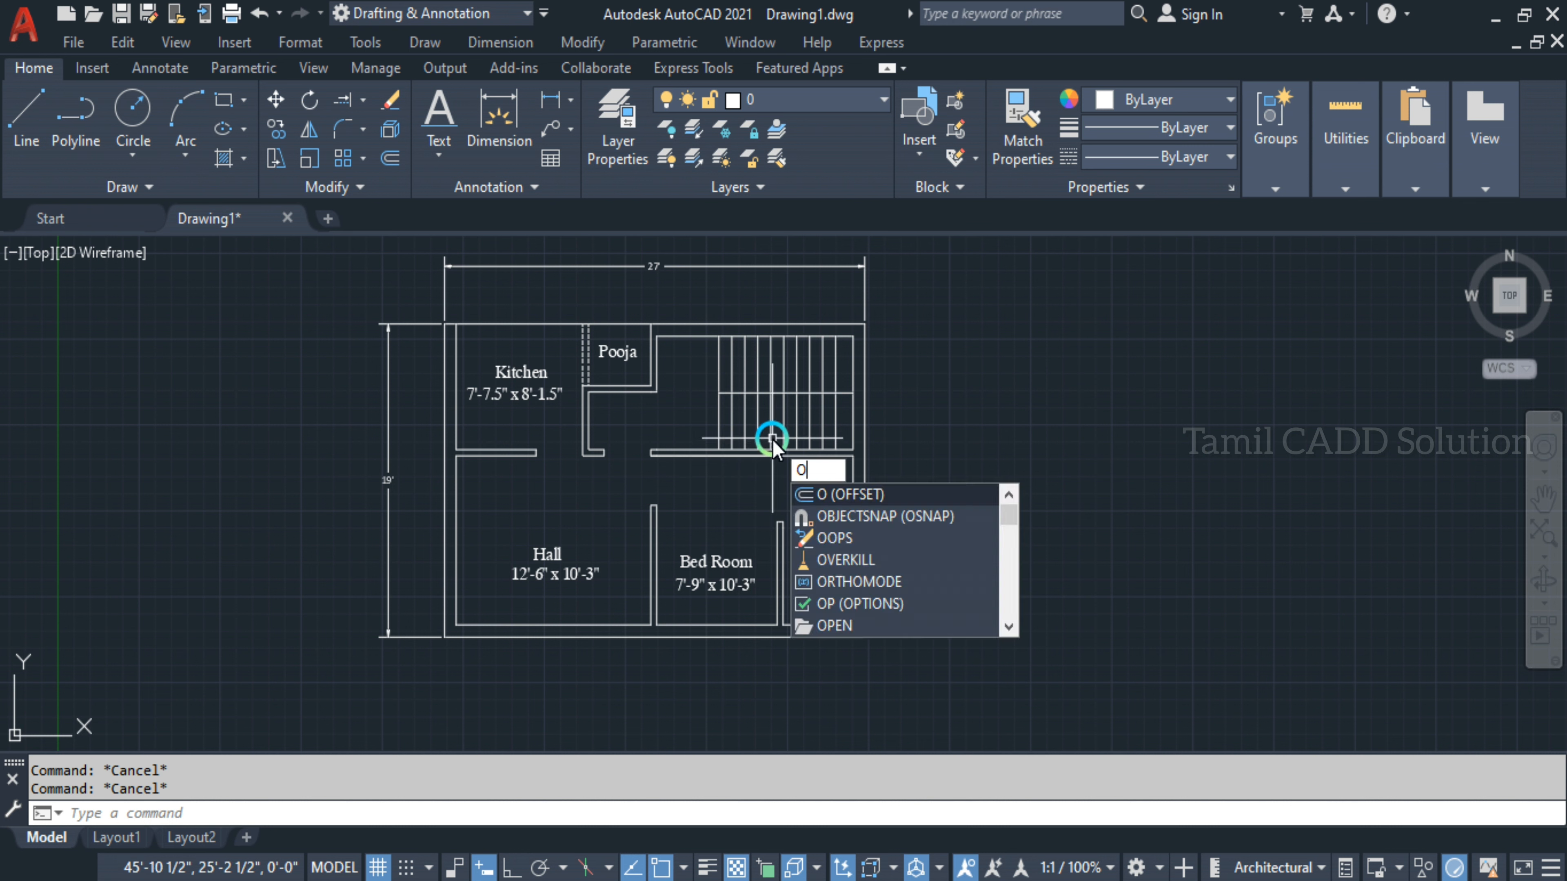
type("p")
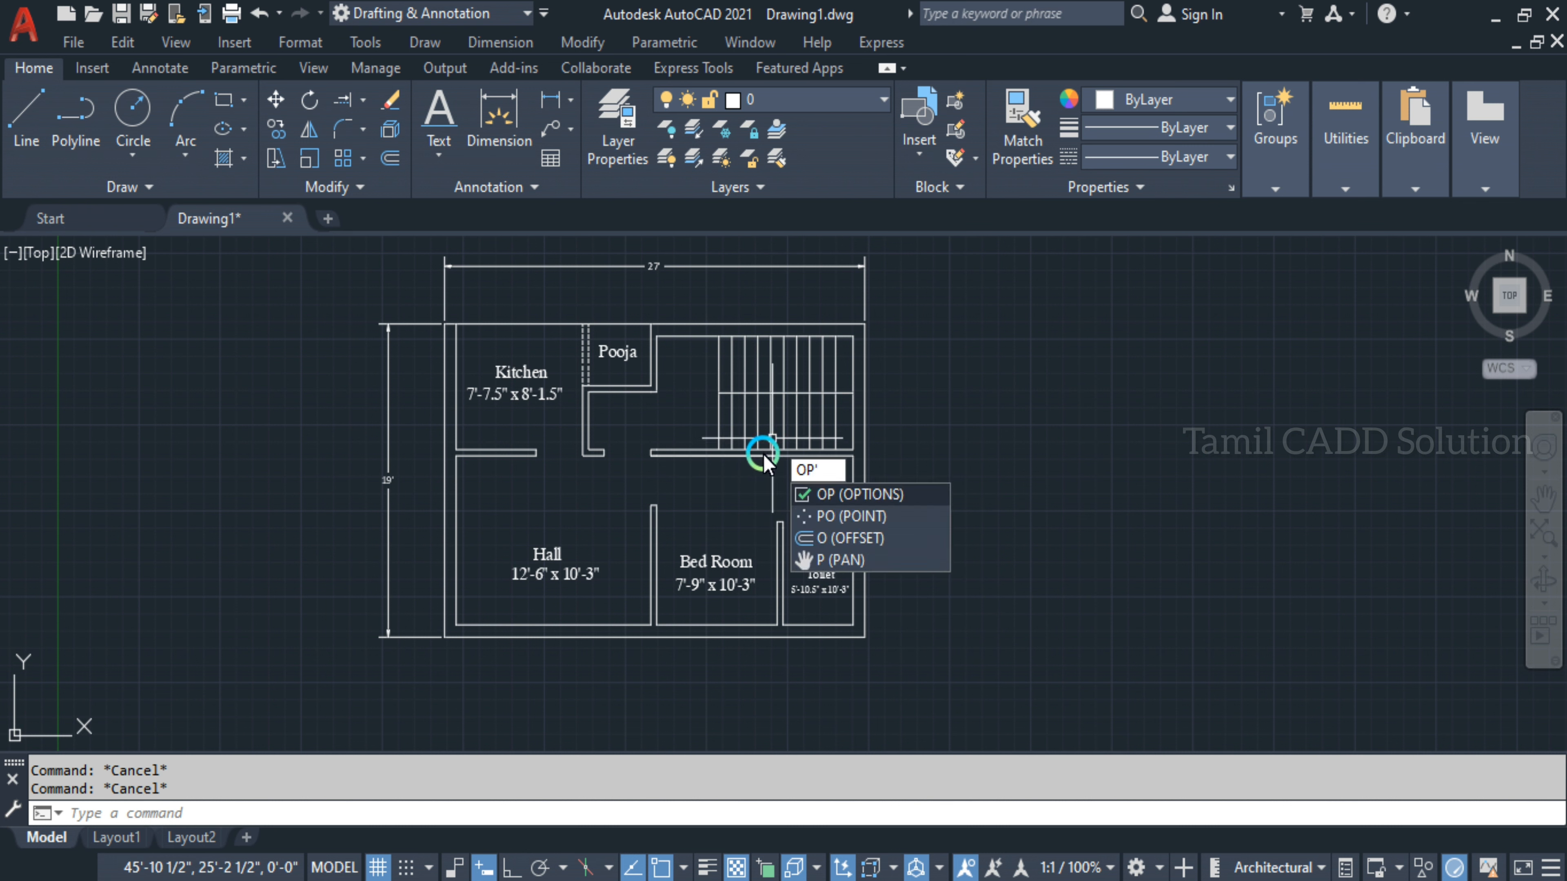
key("Return")
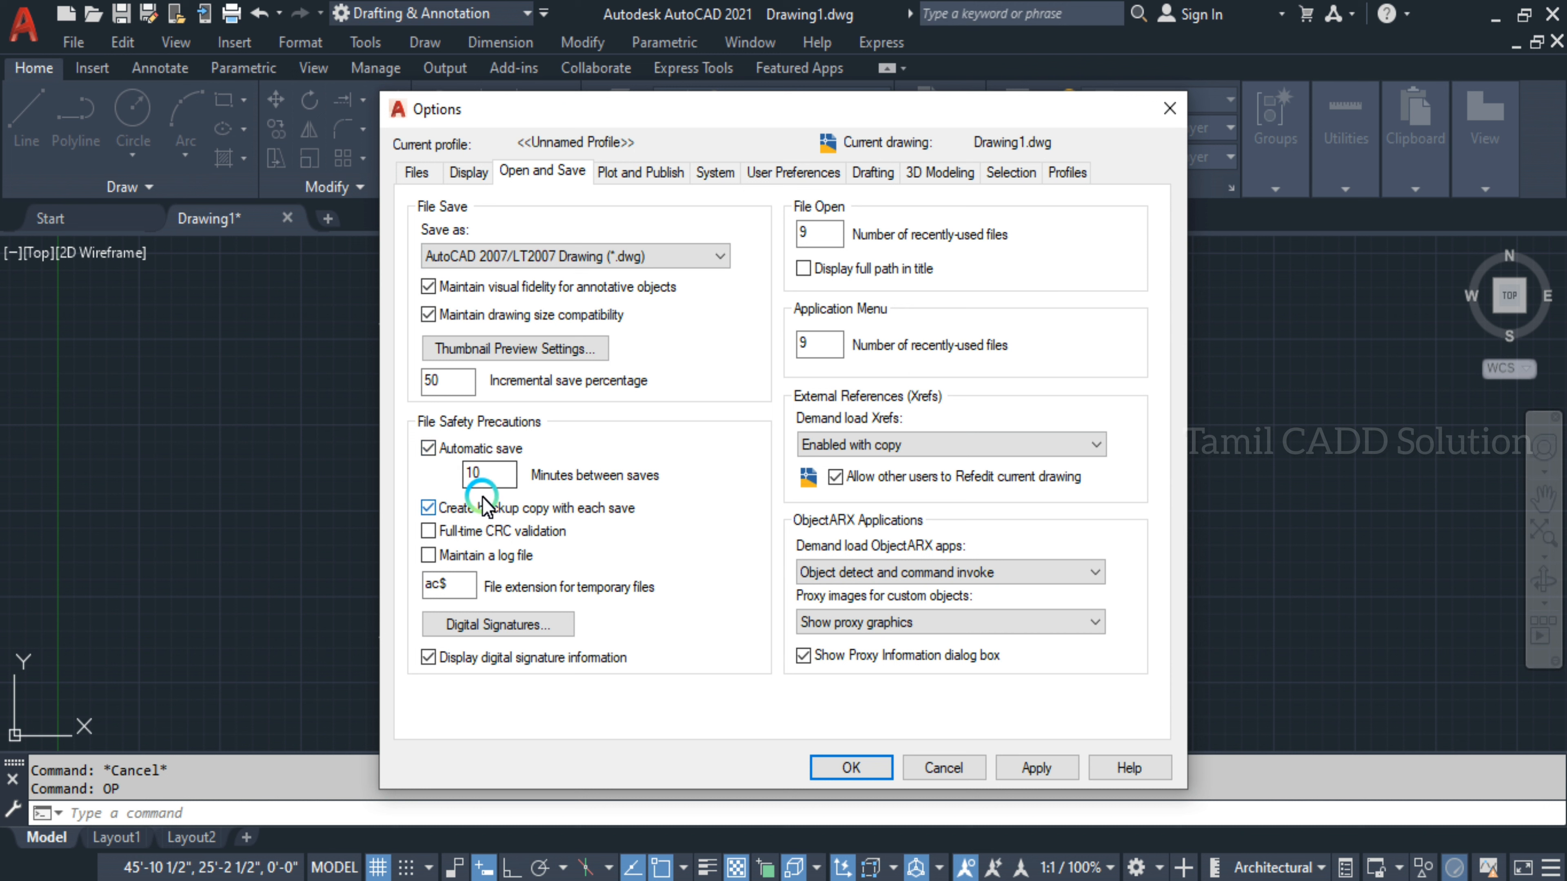
left_click_drag(493, 473, 390, 480)
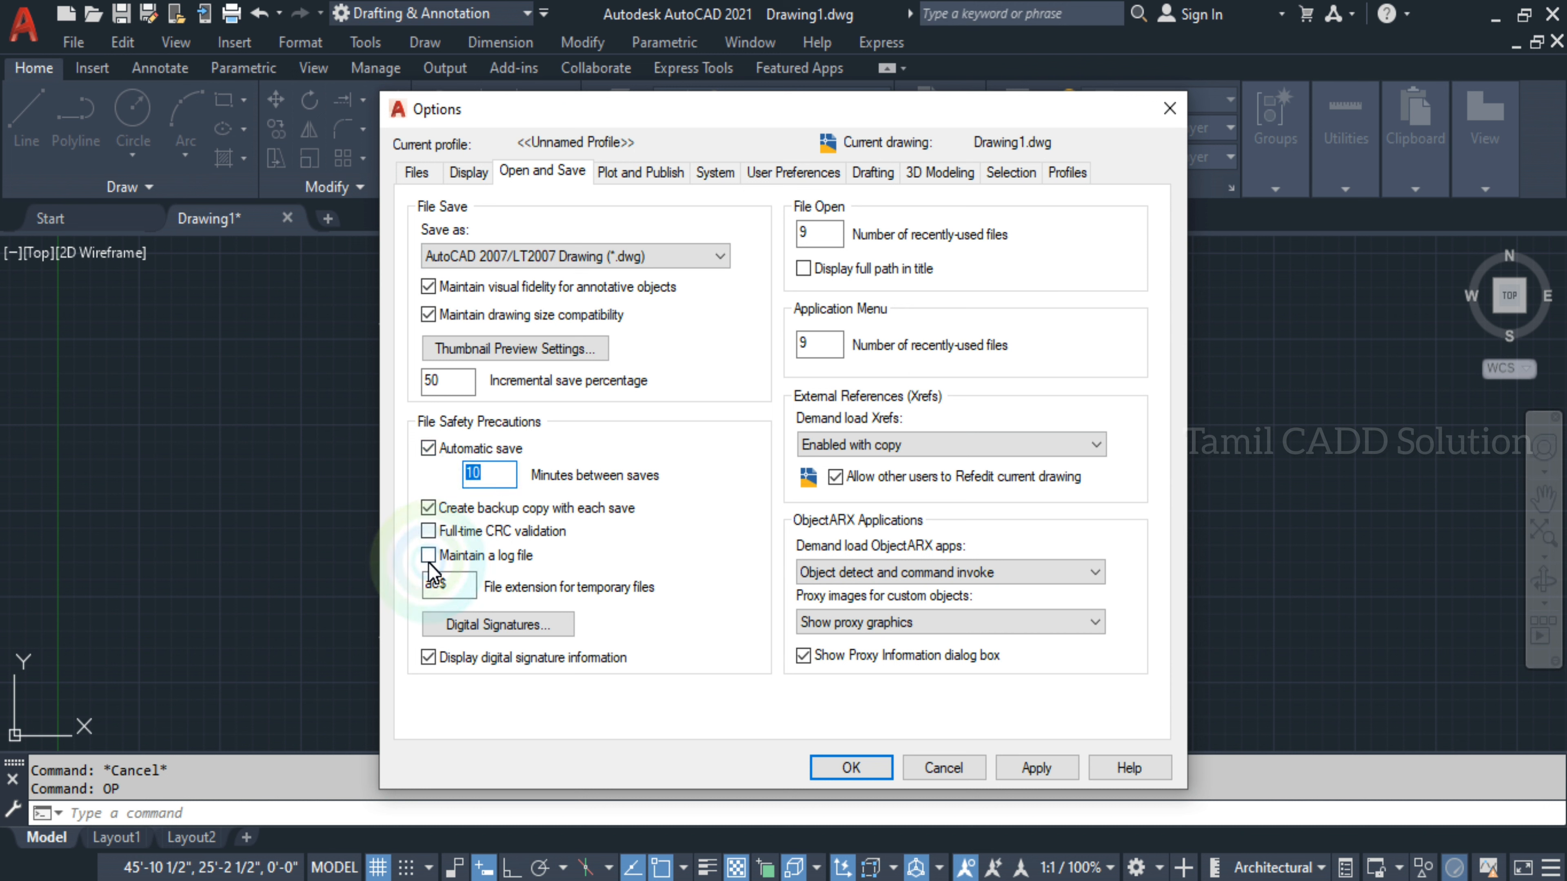
type("5")
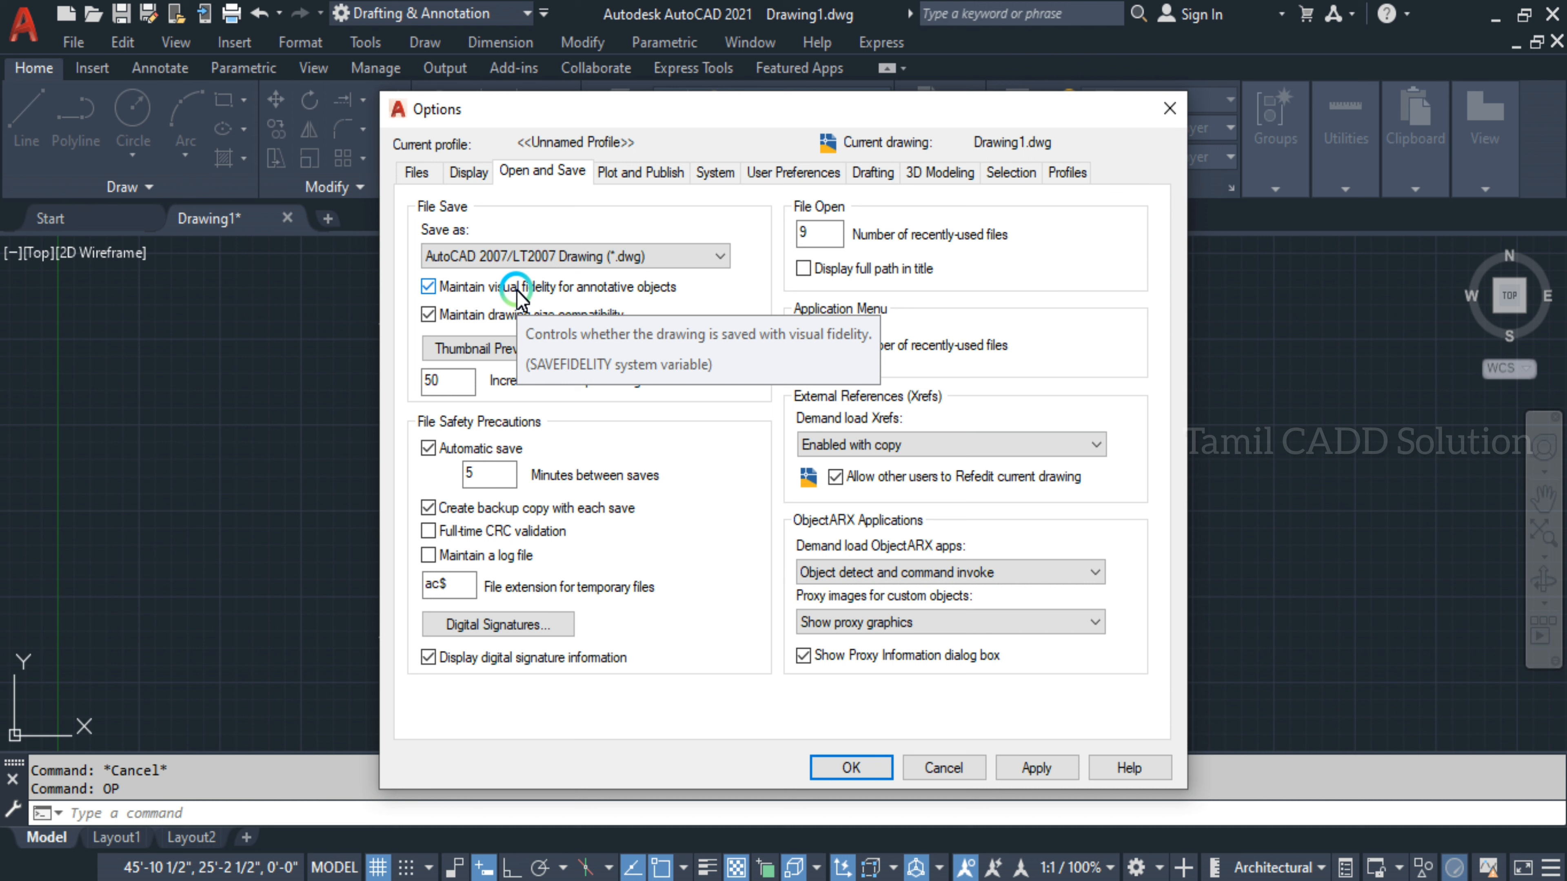
Examine the file formats available for saving drawings, and cancel the Options dialog without applying changes
left_click(525, 266)
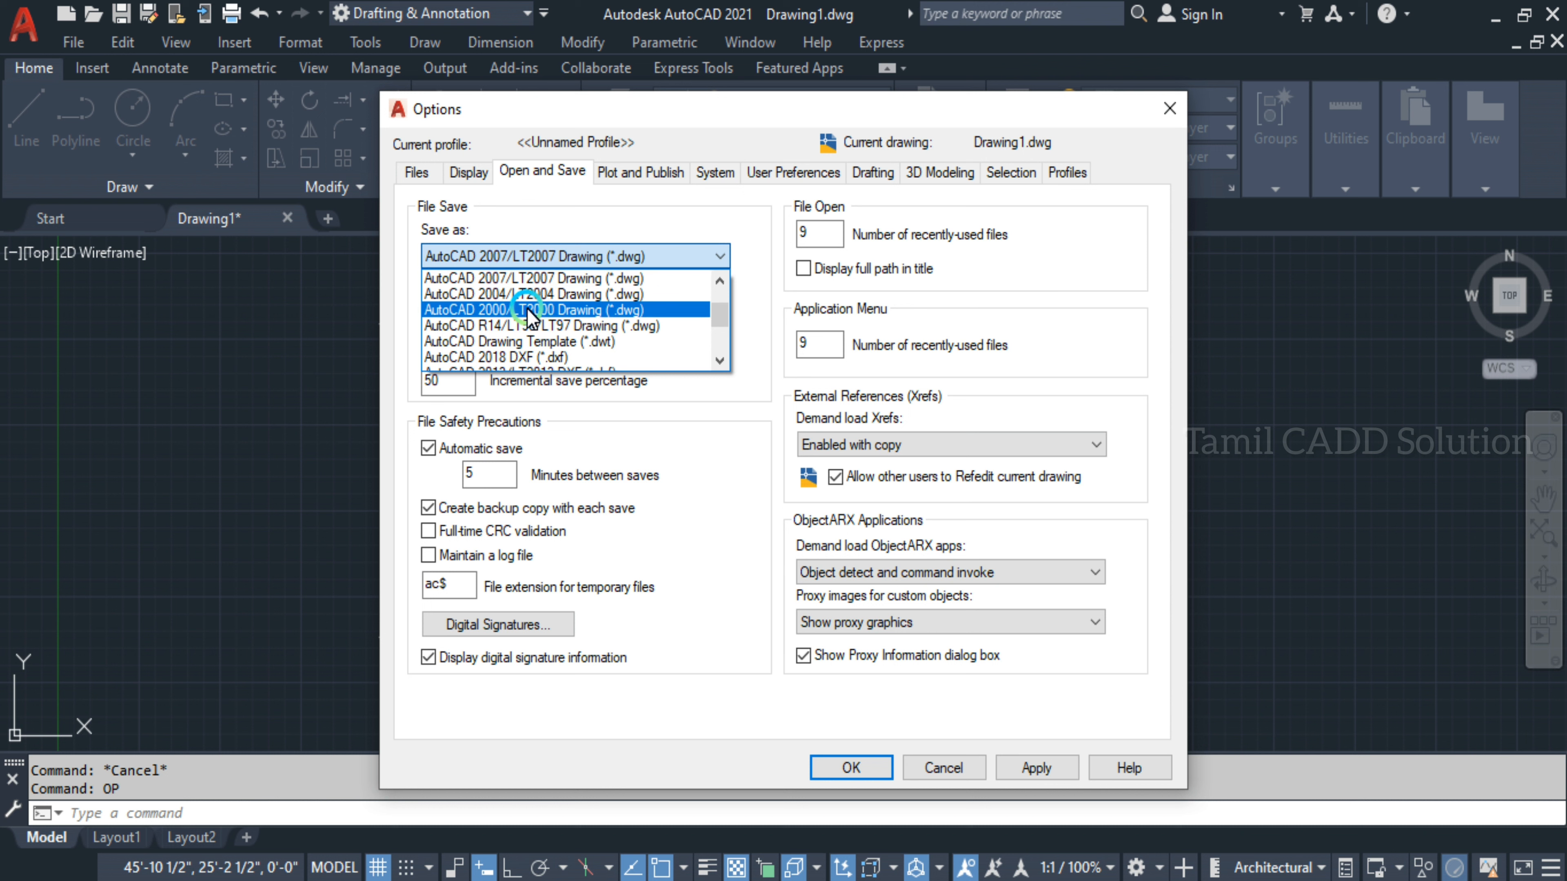
scroll(520, 292, "up", 1)
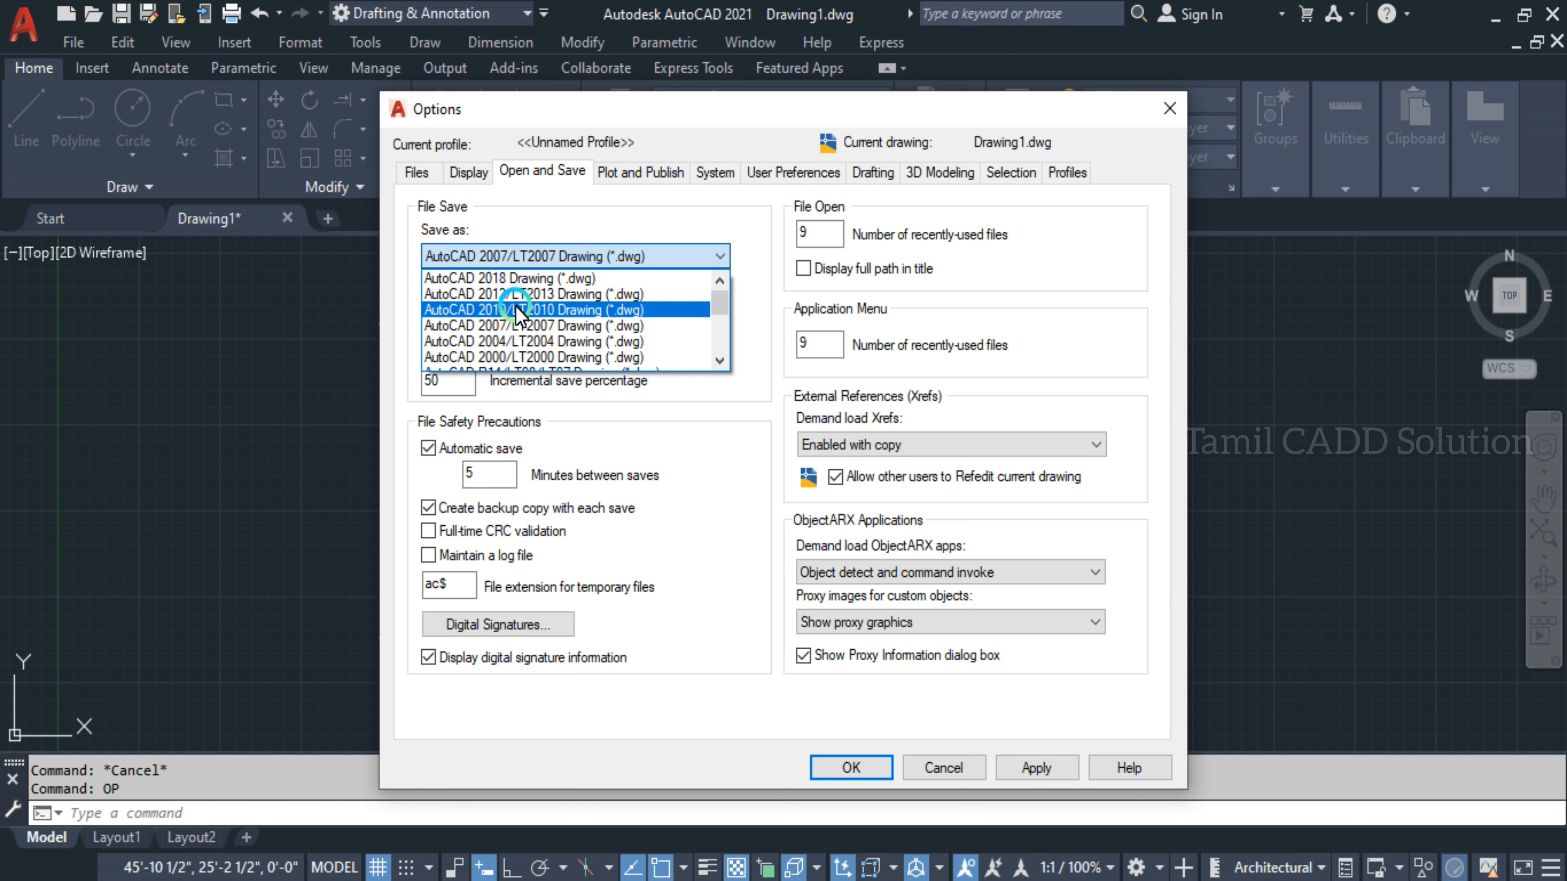
scroll(514, 315, "down", 2)
scroll(517, 324, "down", 1)
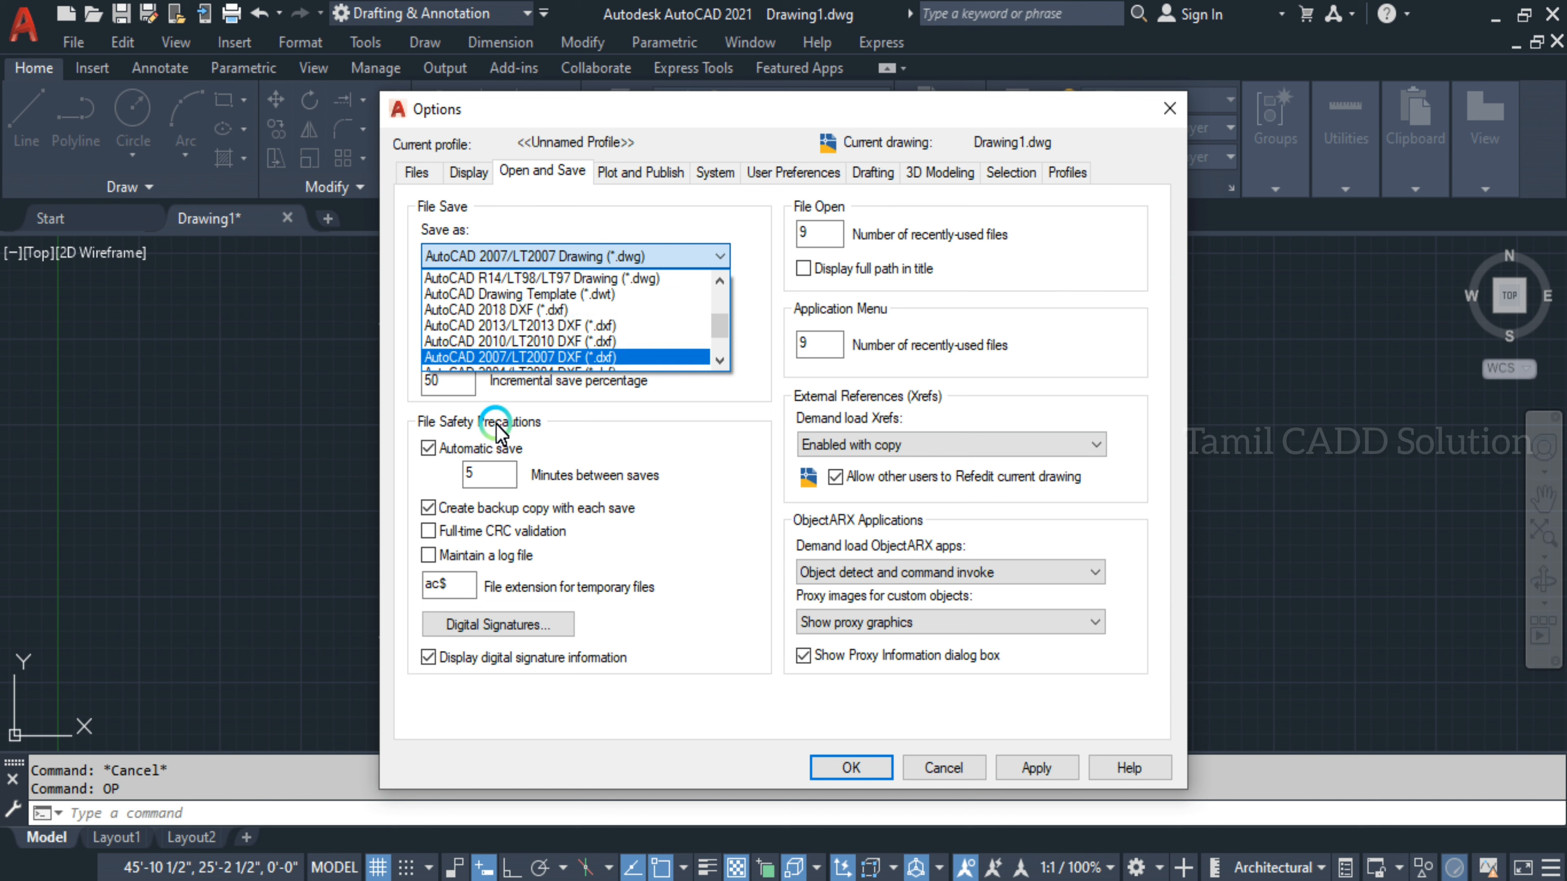
scroll(530, 321, "down", 1)
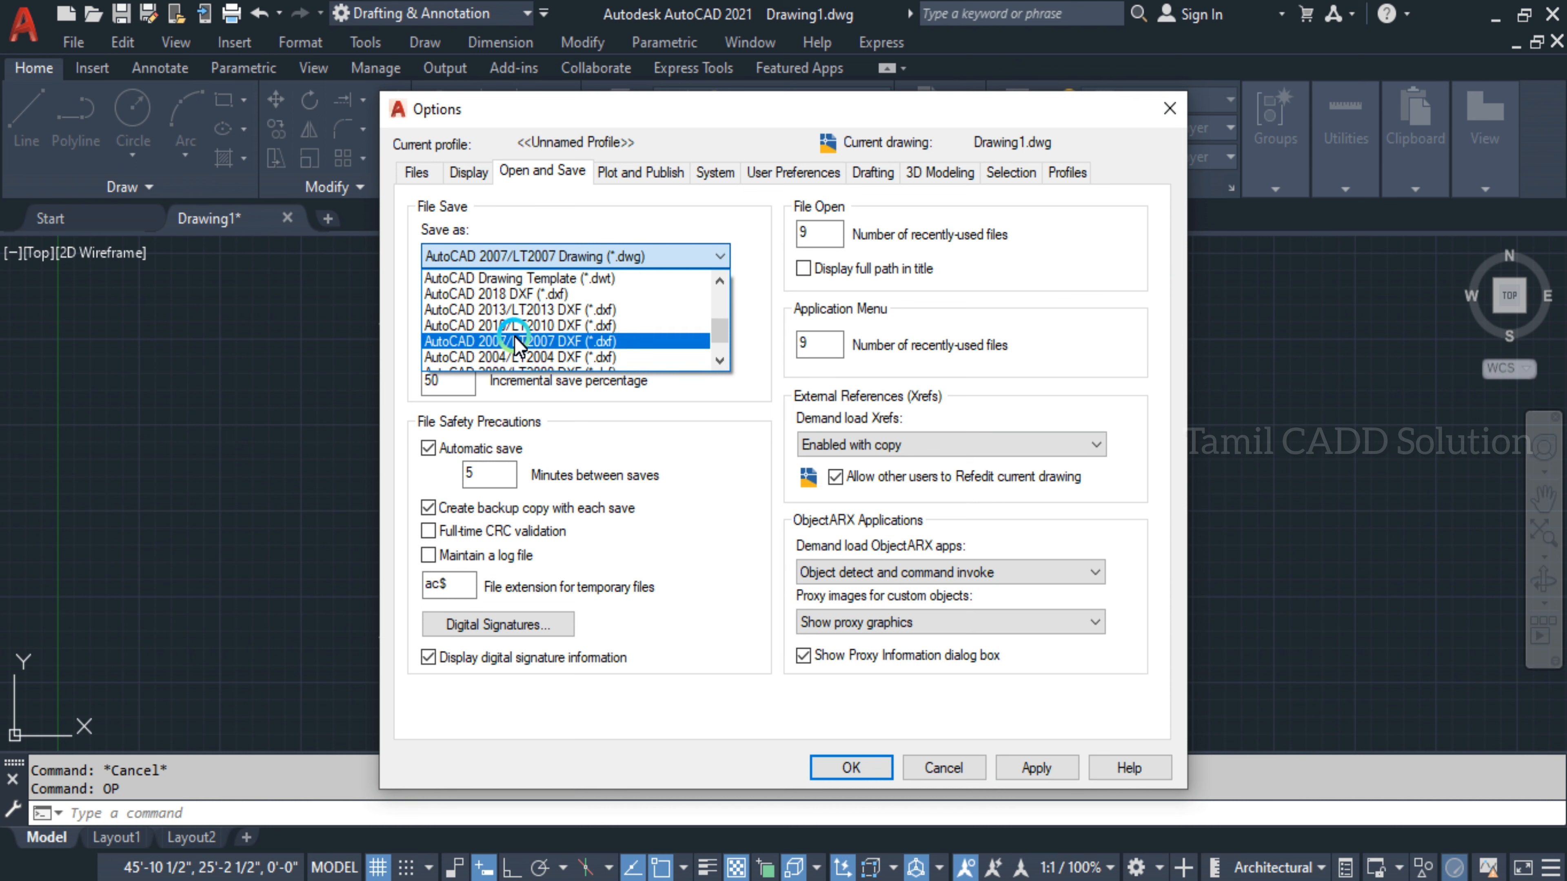
scroll(514, 336, "down", 1)
left_click(578, 387)
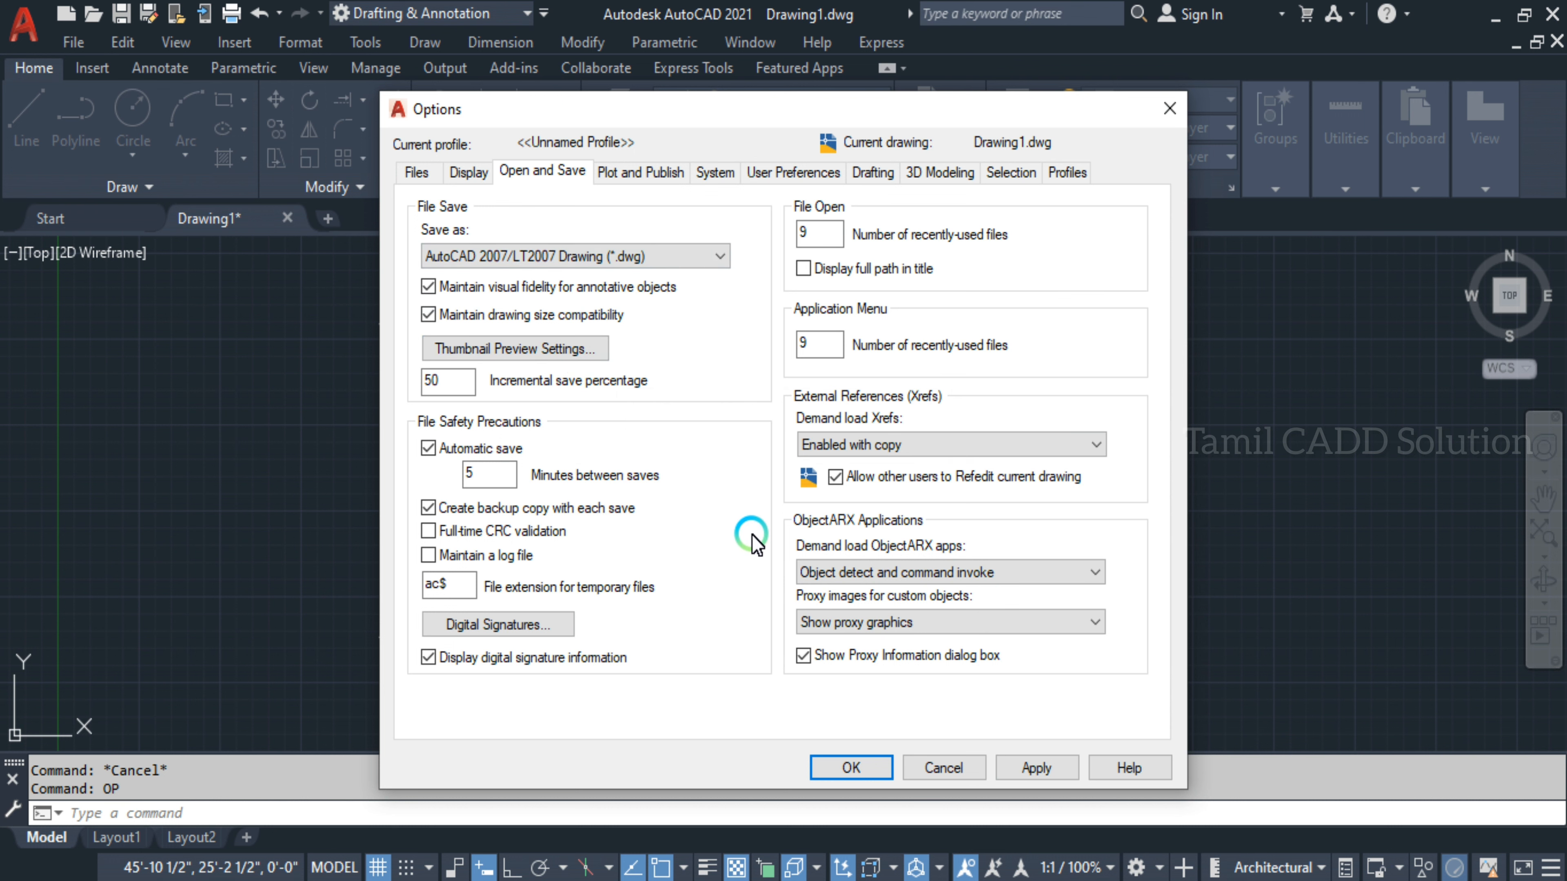
left_click(944, 768)
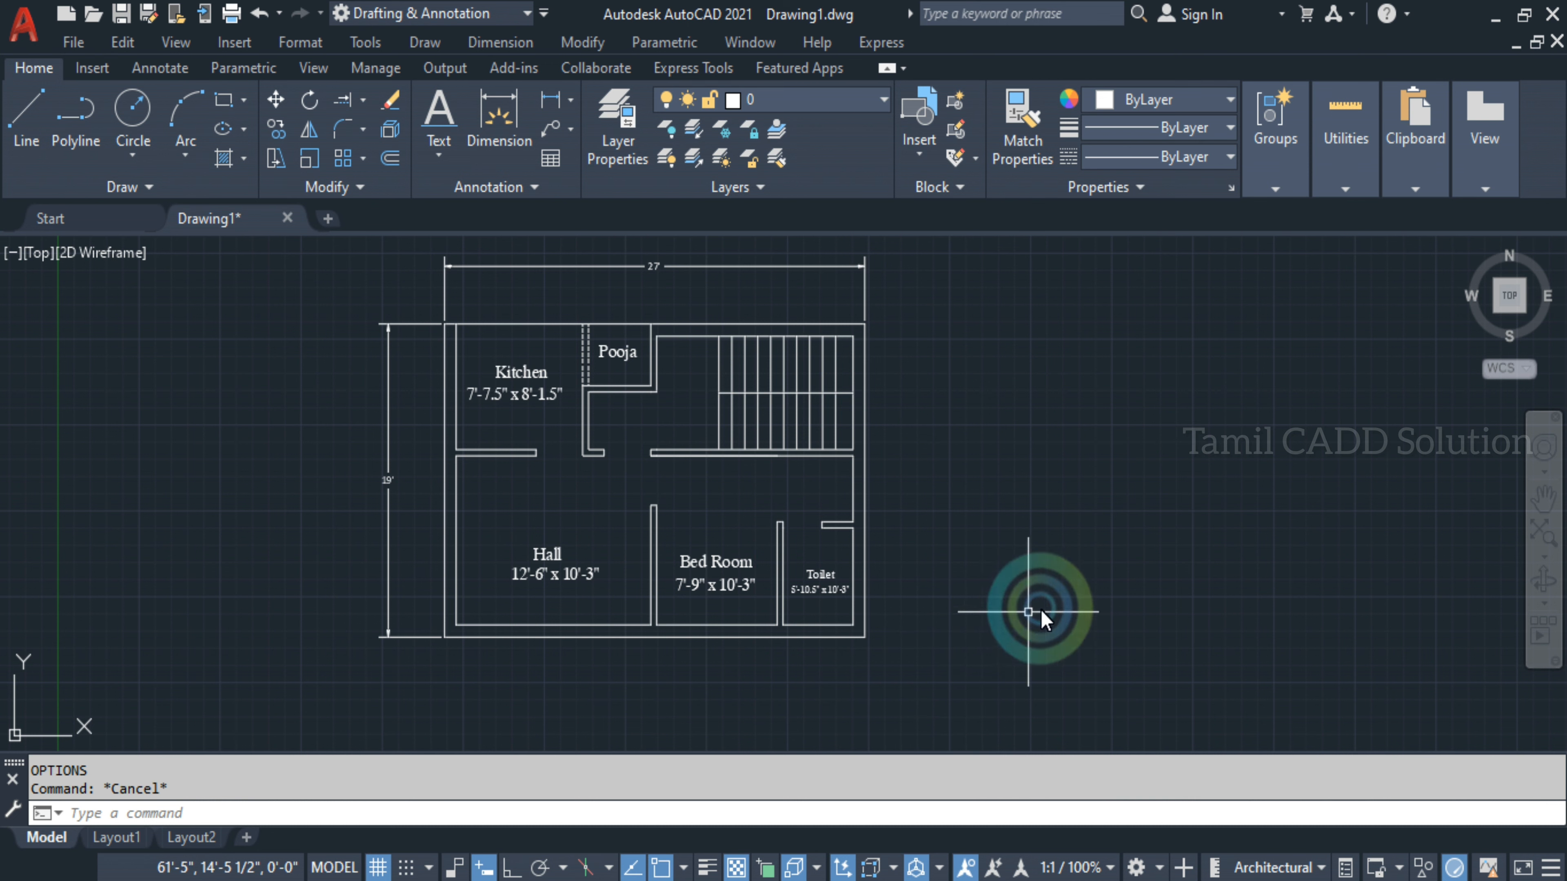
Try to insert Kitchens.dwg from the DesignCenter beside the floor plan, cancel the insertion and close the DesignCenter
scroll(873, 556, "up", 1)
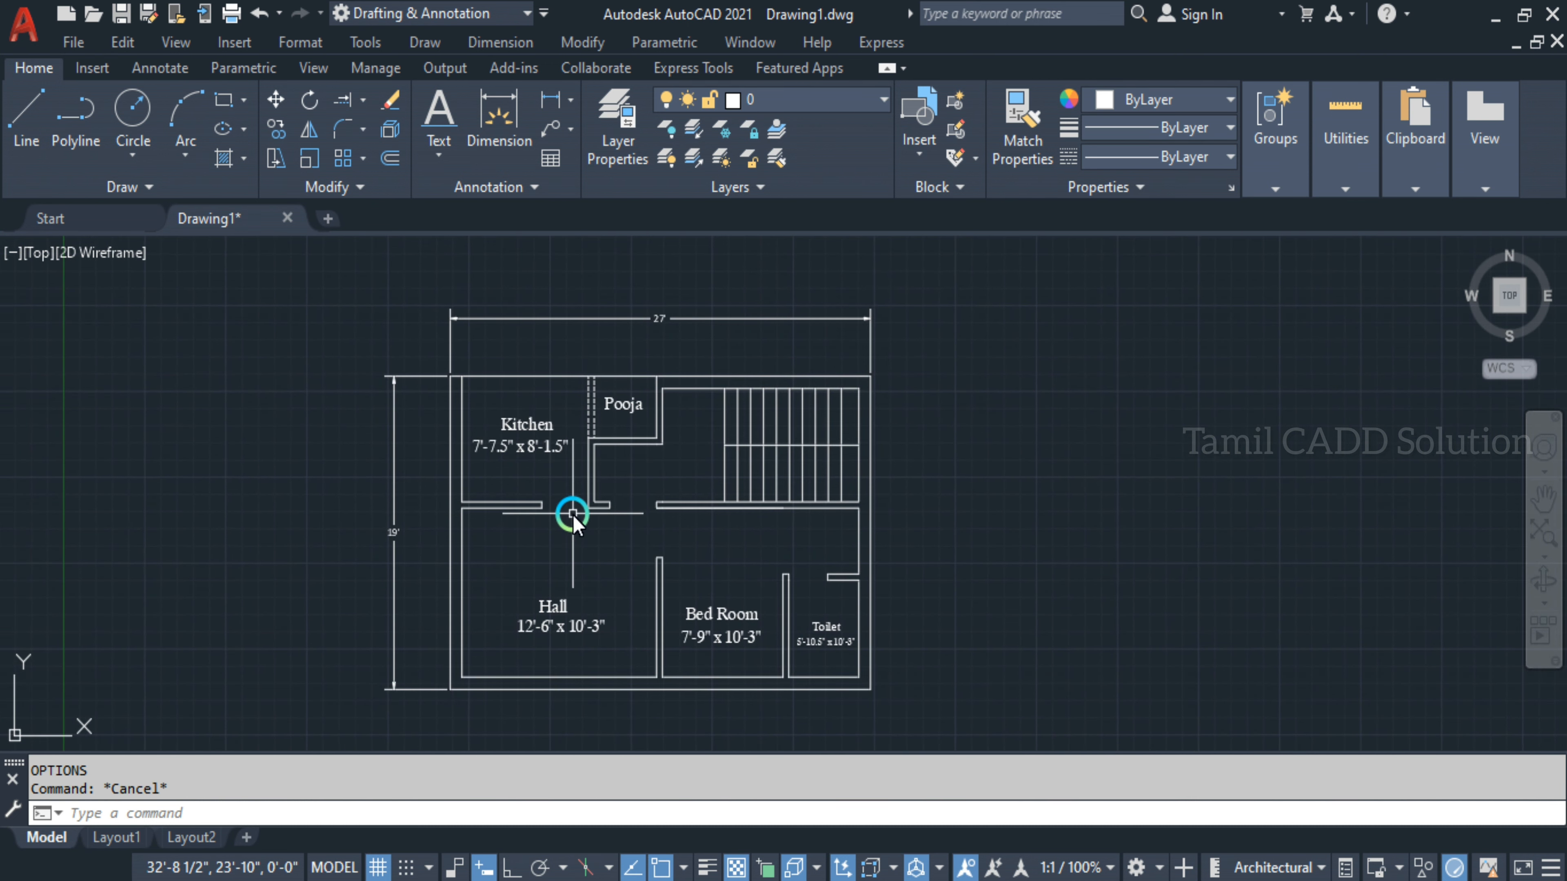
scroll(555, 518, "up", 1)
middle_click_drag(629, 486, 584, 346)
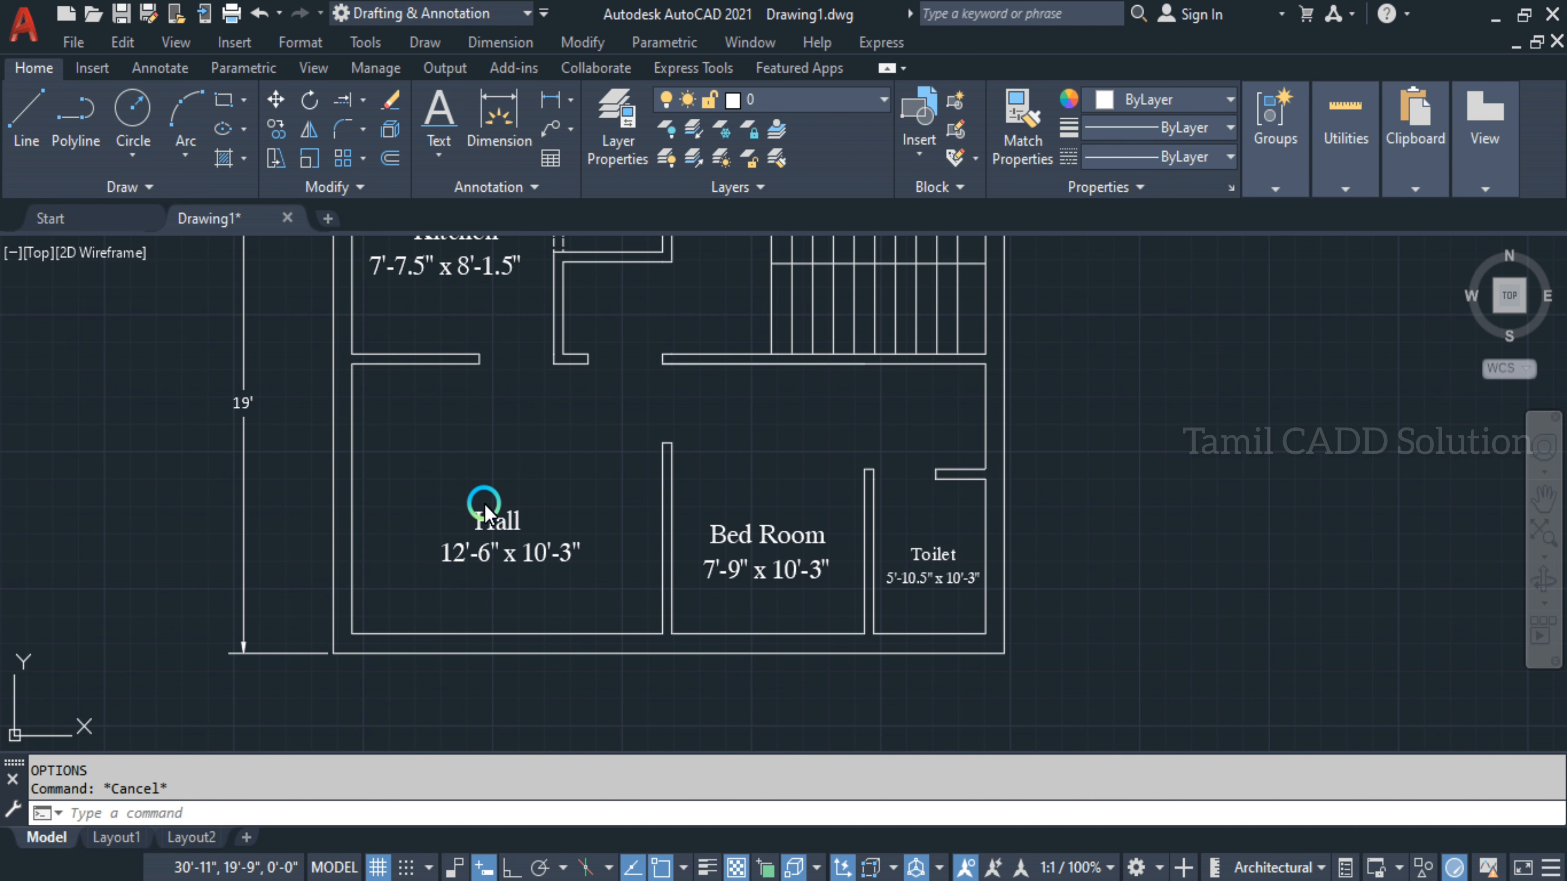
key("ctrl+2")
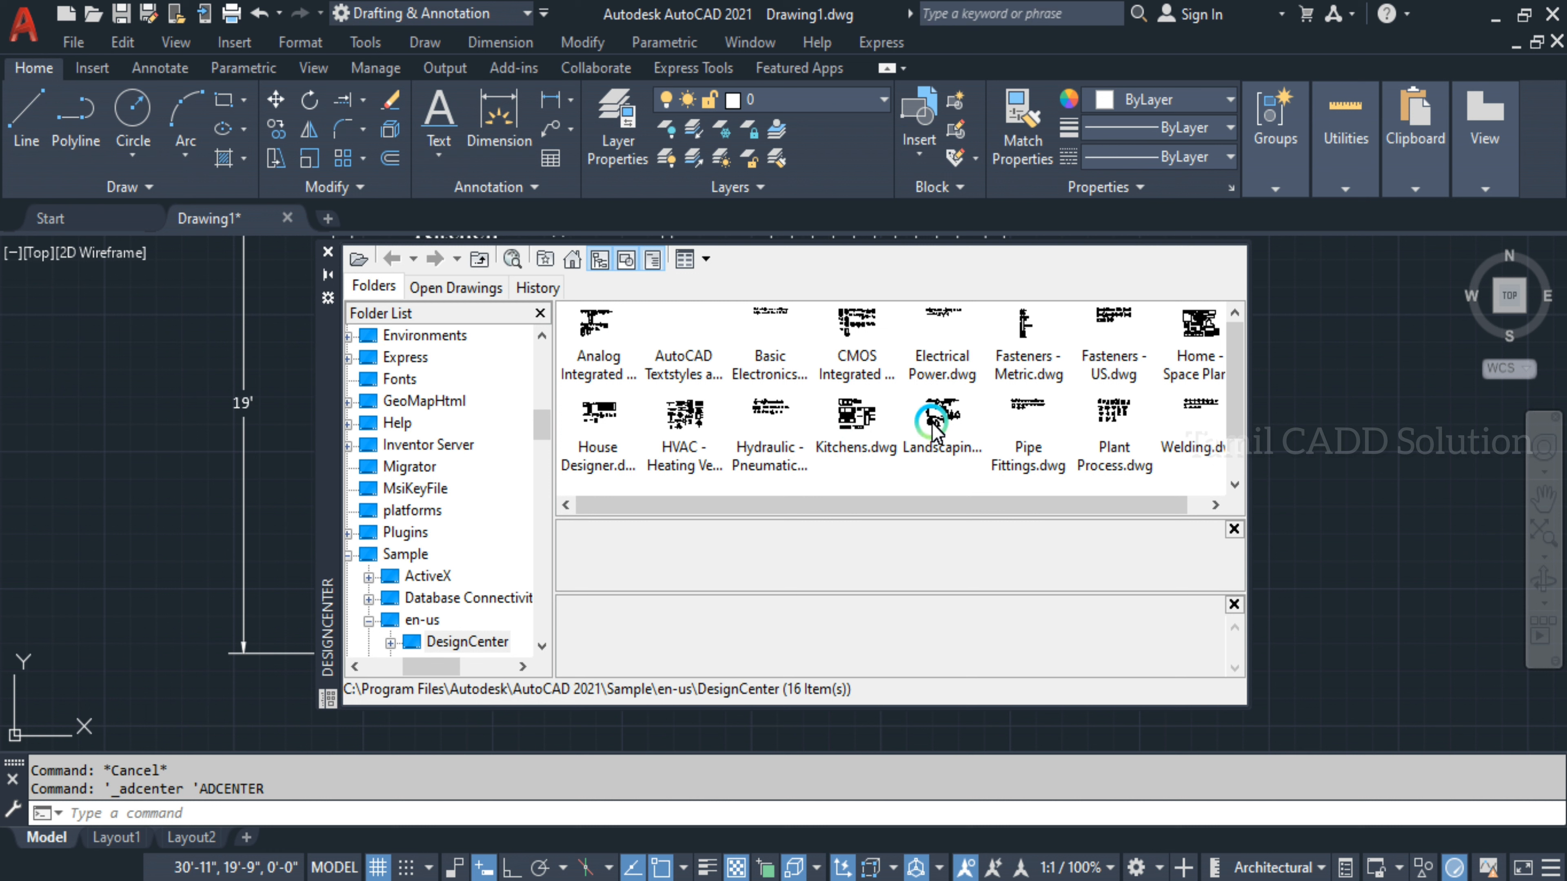
mouse_move(864, 429)
left_mouse_down()
mouse_move(851, 426)
mouse_move(1335, 519)
left_mouse_up()
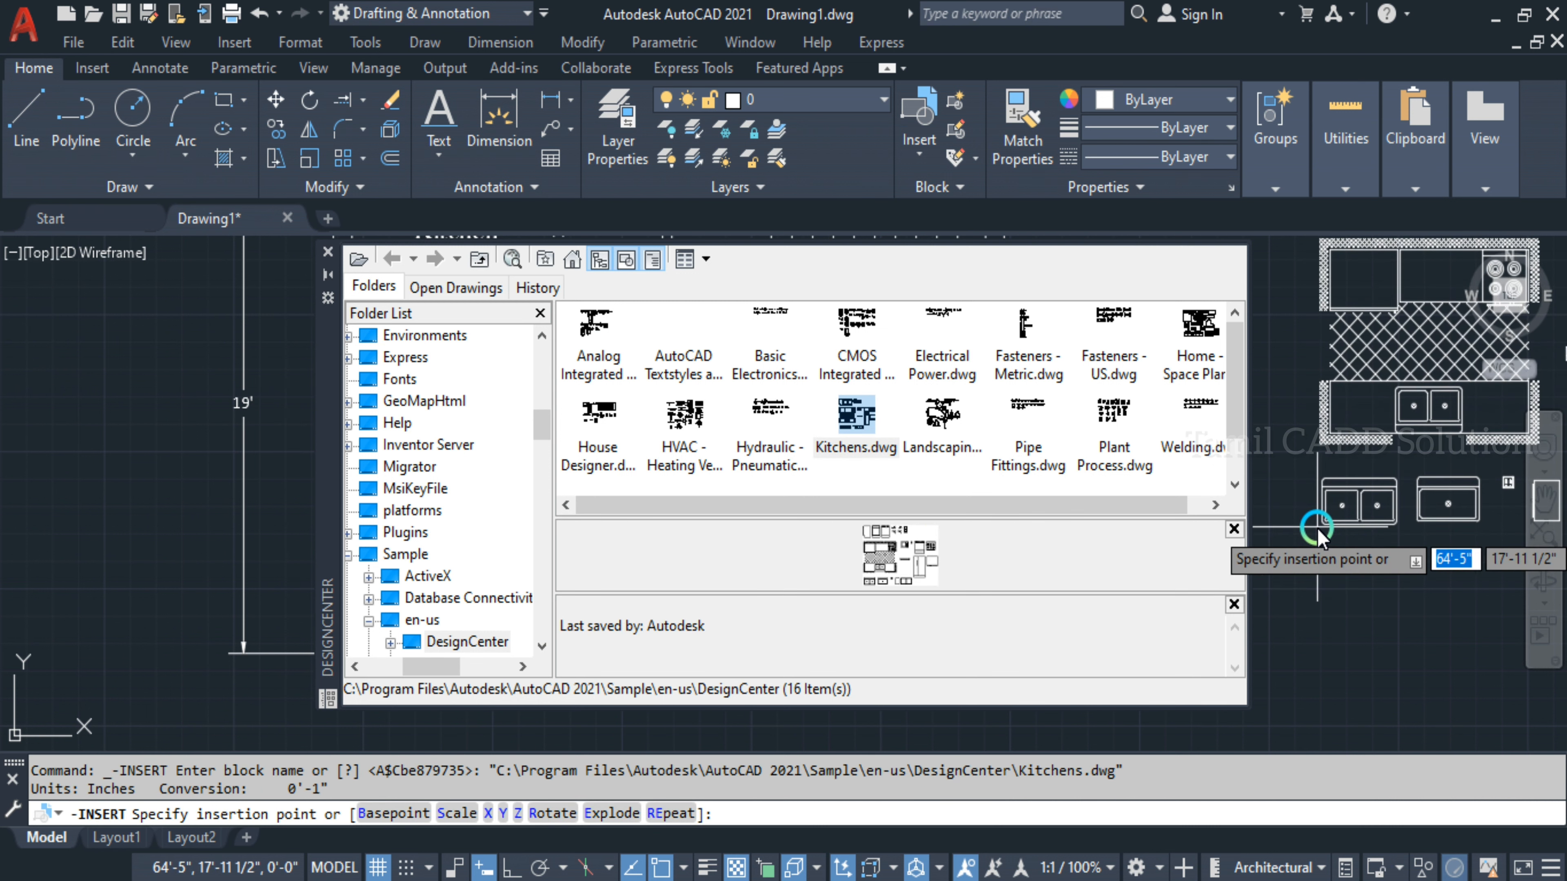
key("Escape")
left_click(327, 252)
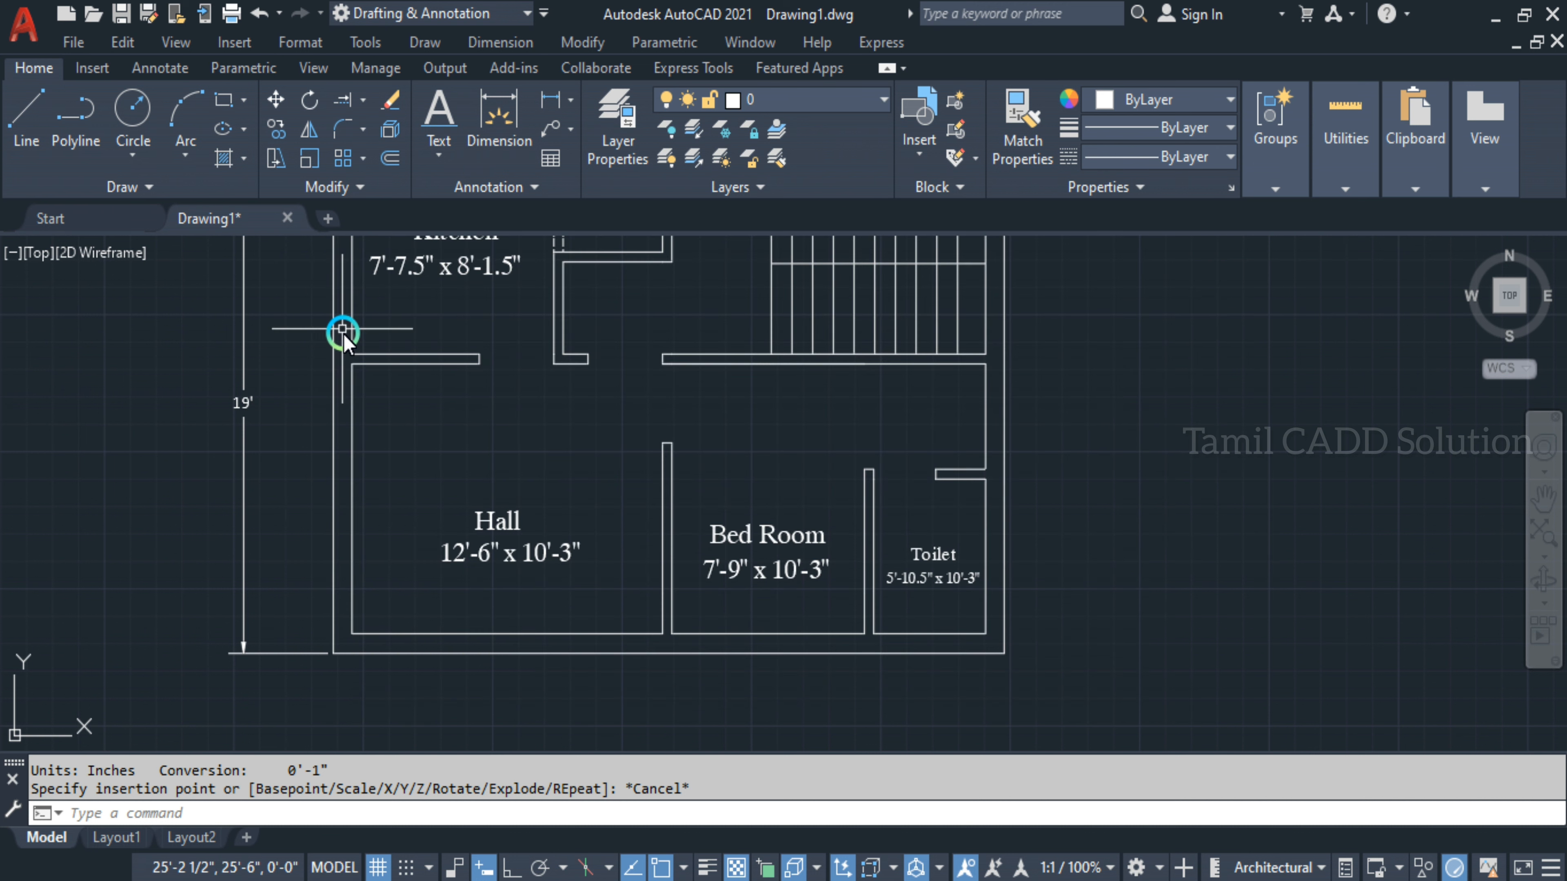
Open the DesignCenter with the DC command and close it without inserting anything
type("DC")
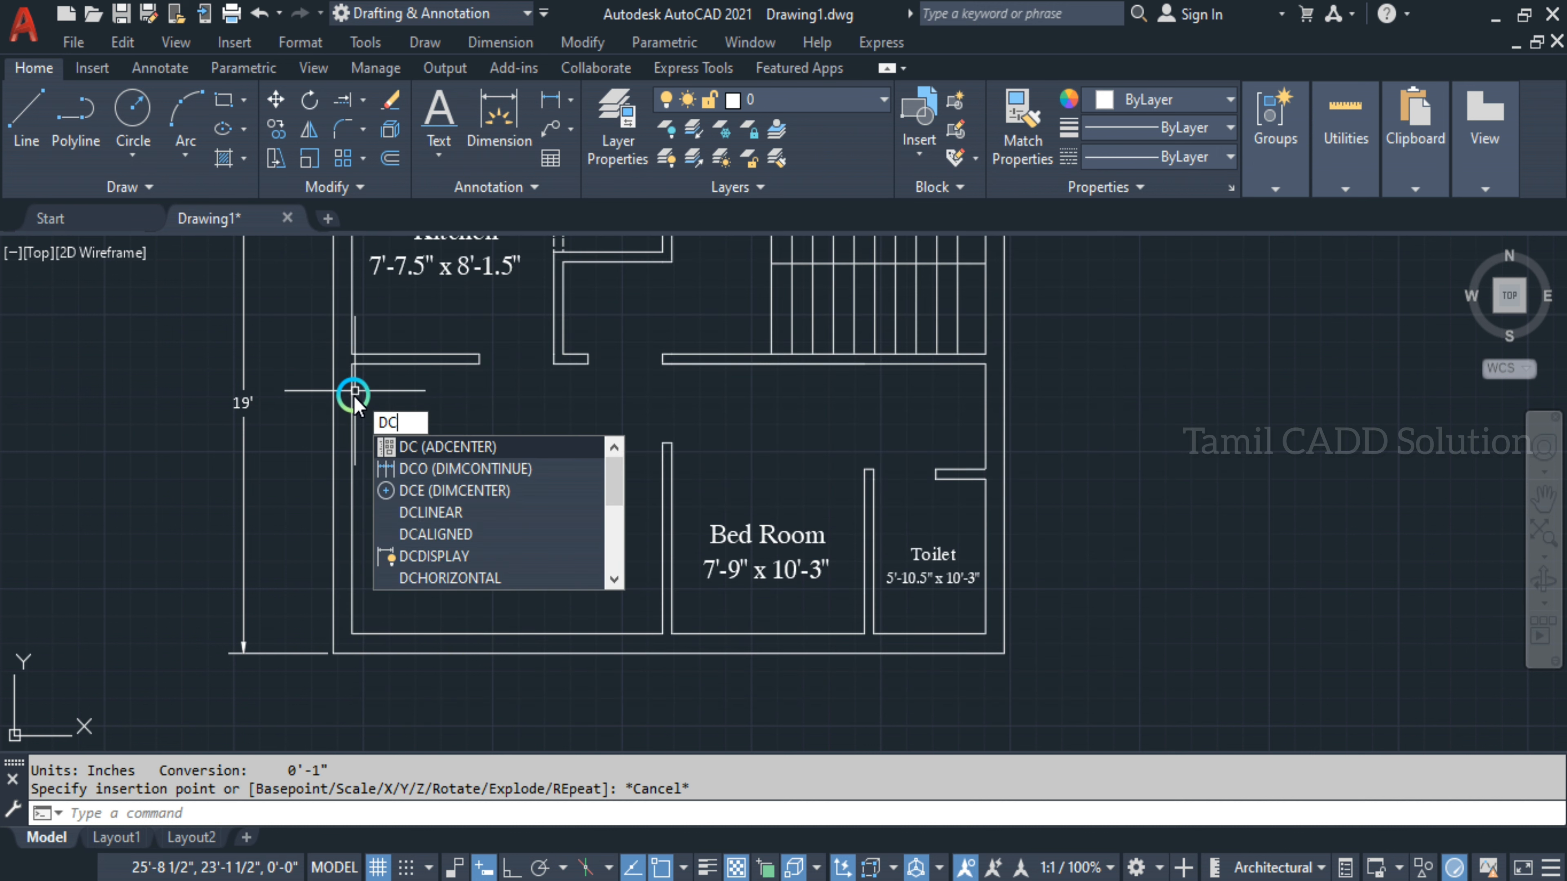
key("Return")
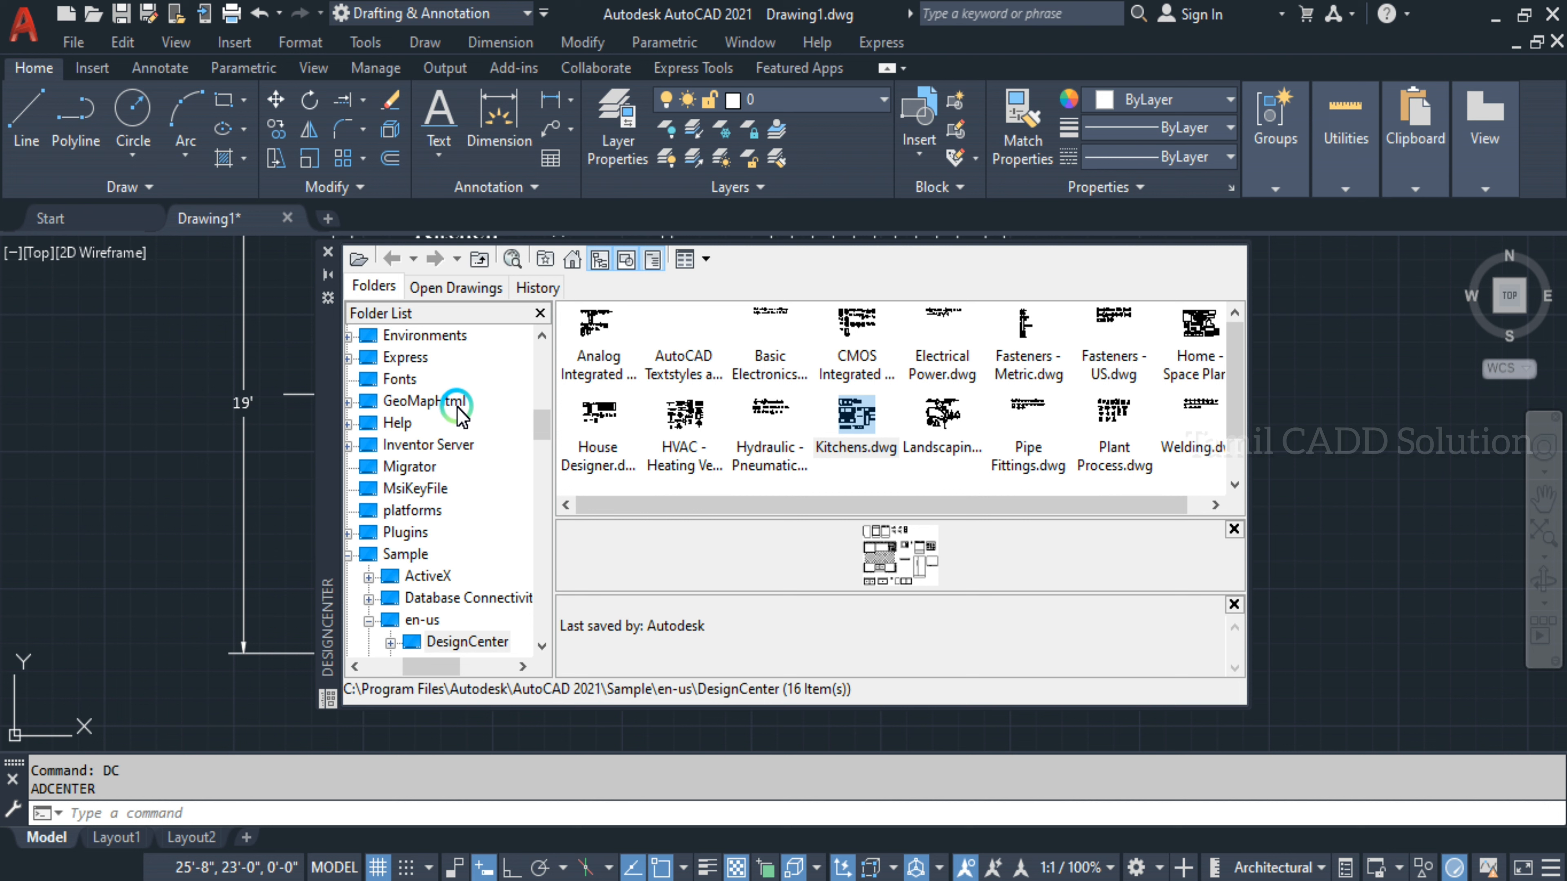
left_click(327, 252)
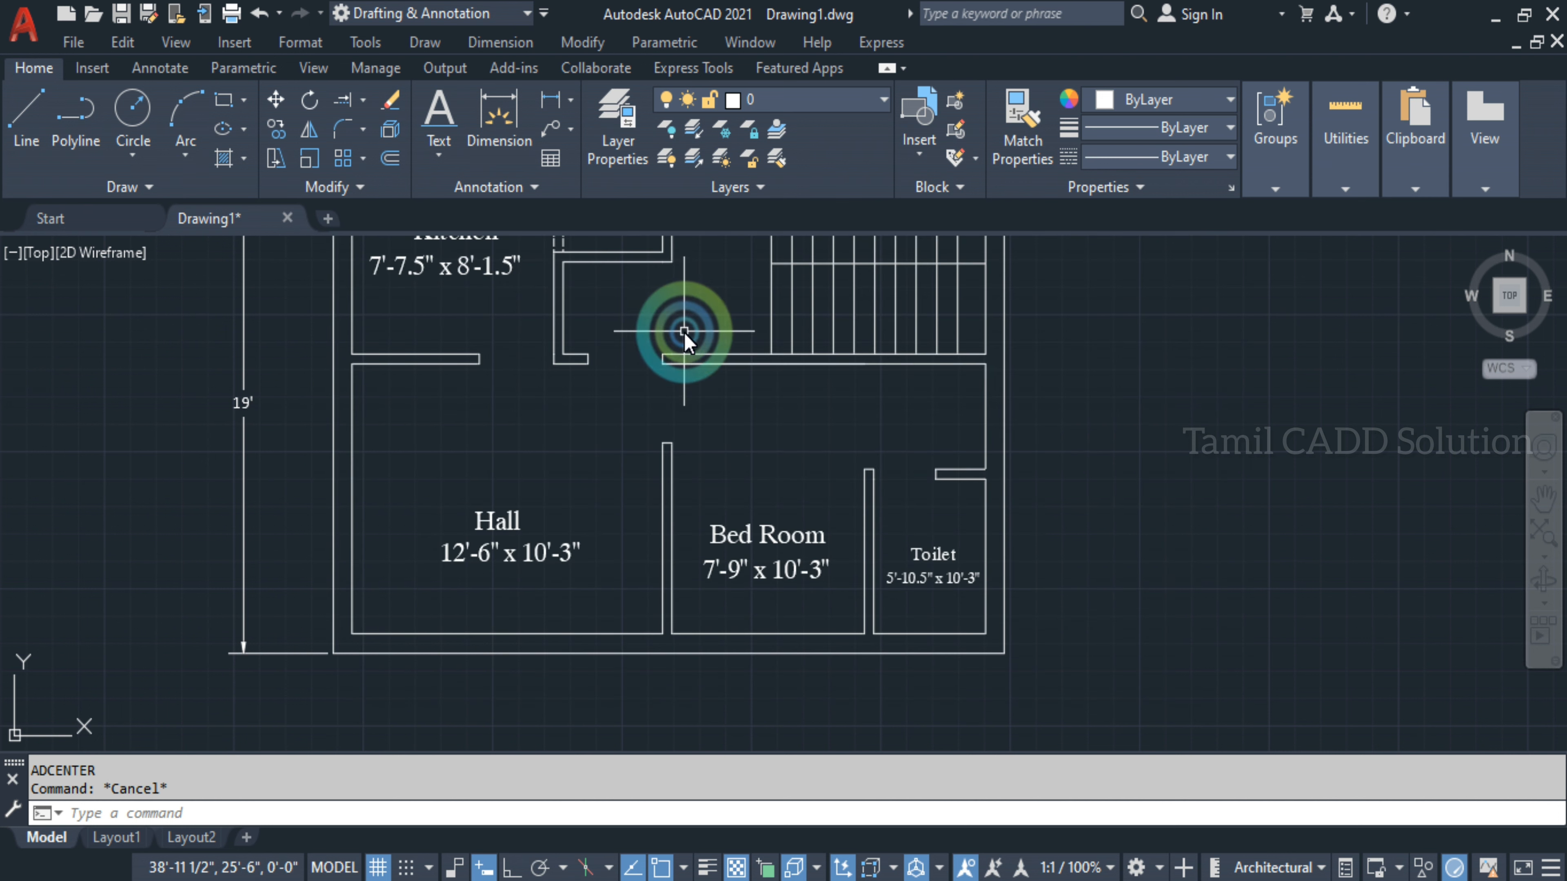
middle_click_drag(685, 339, 623, 410)
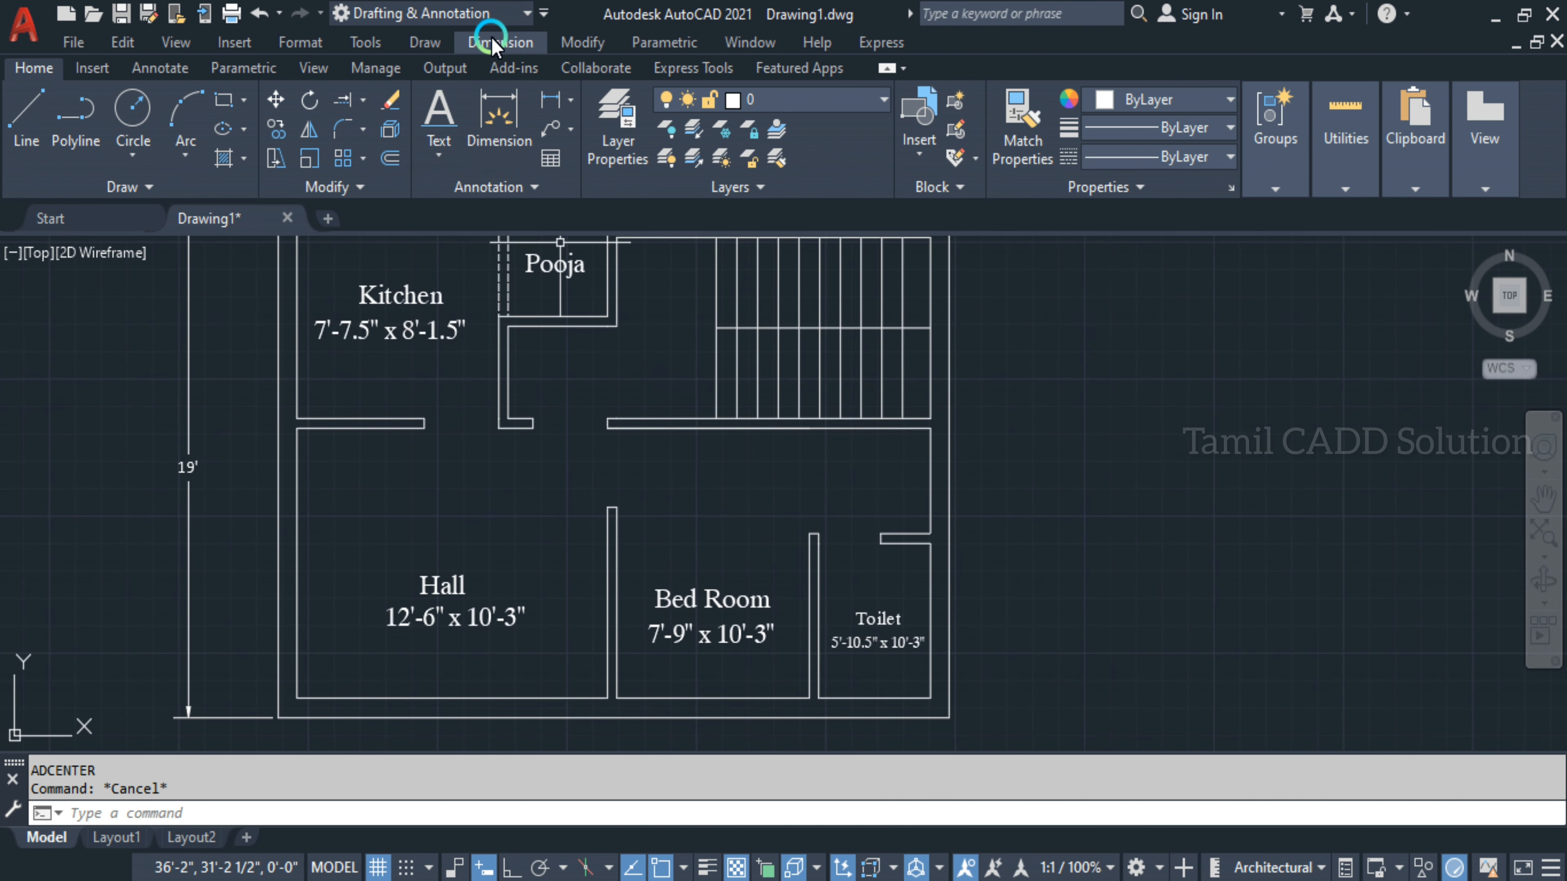
left_click(582, 42)
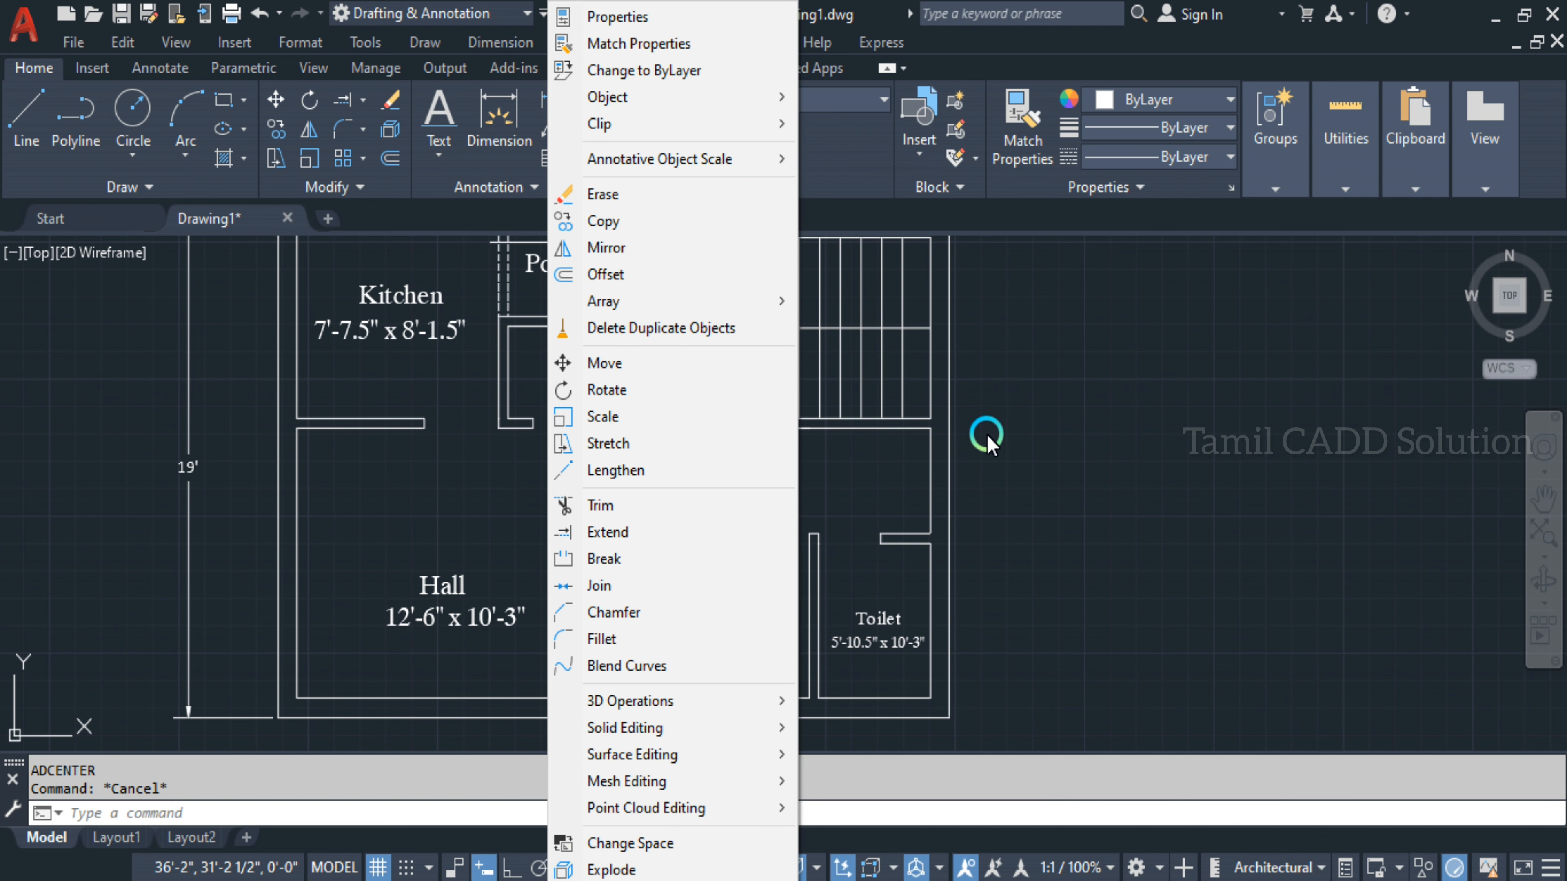
key("Escape")
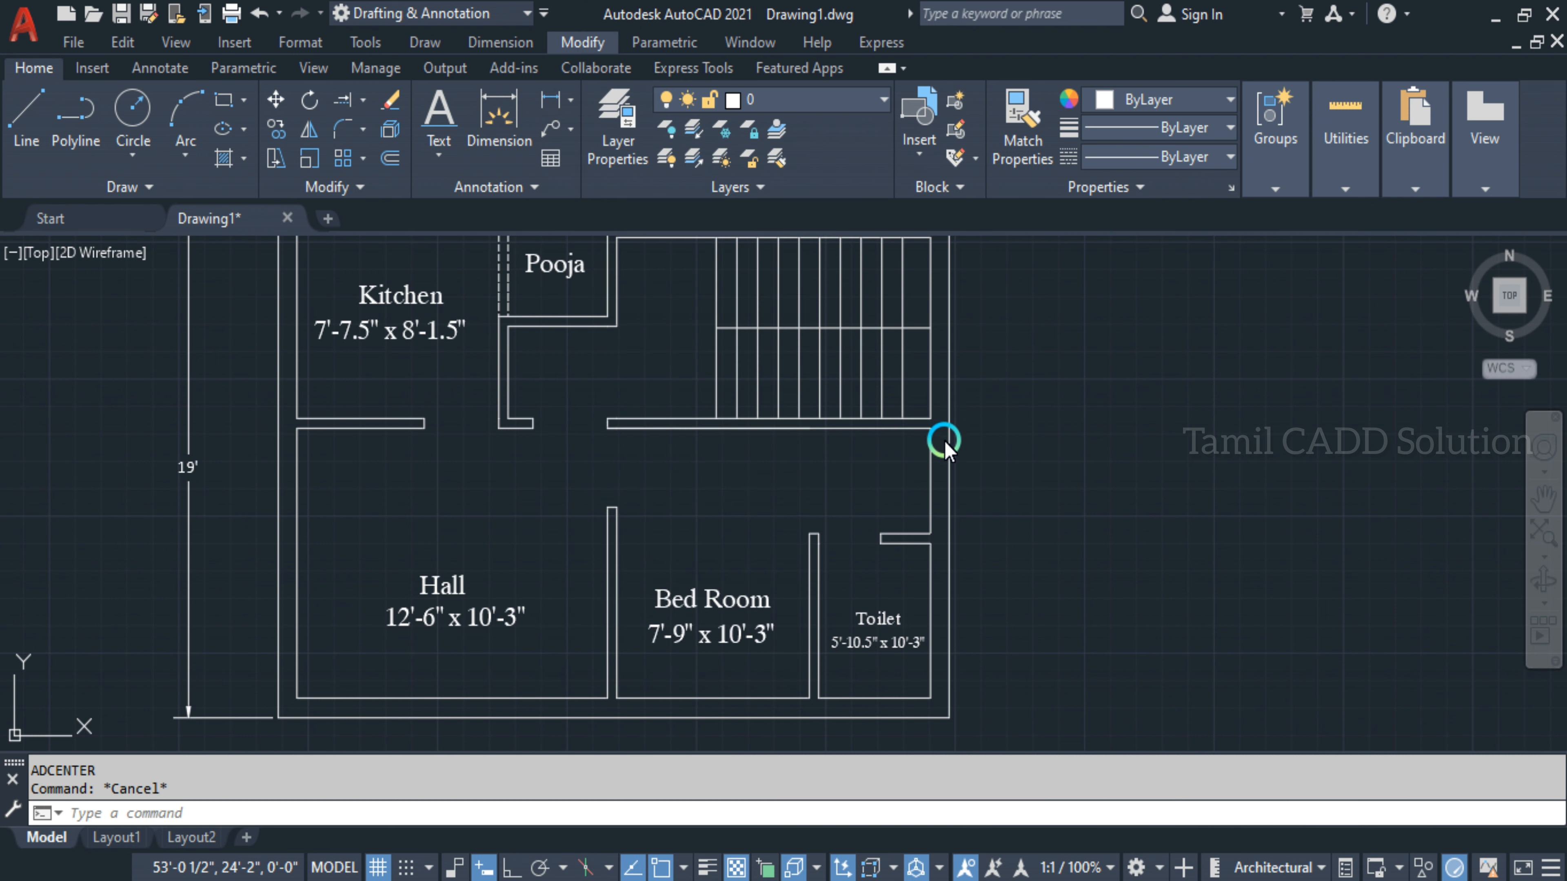
left_click(1197, 441)
left_click(1009, 449)
left_click(1221, 443)
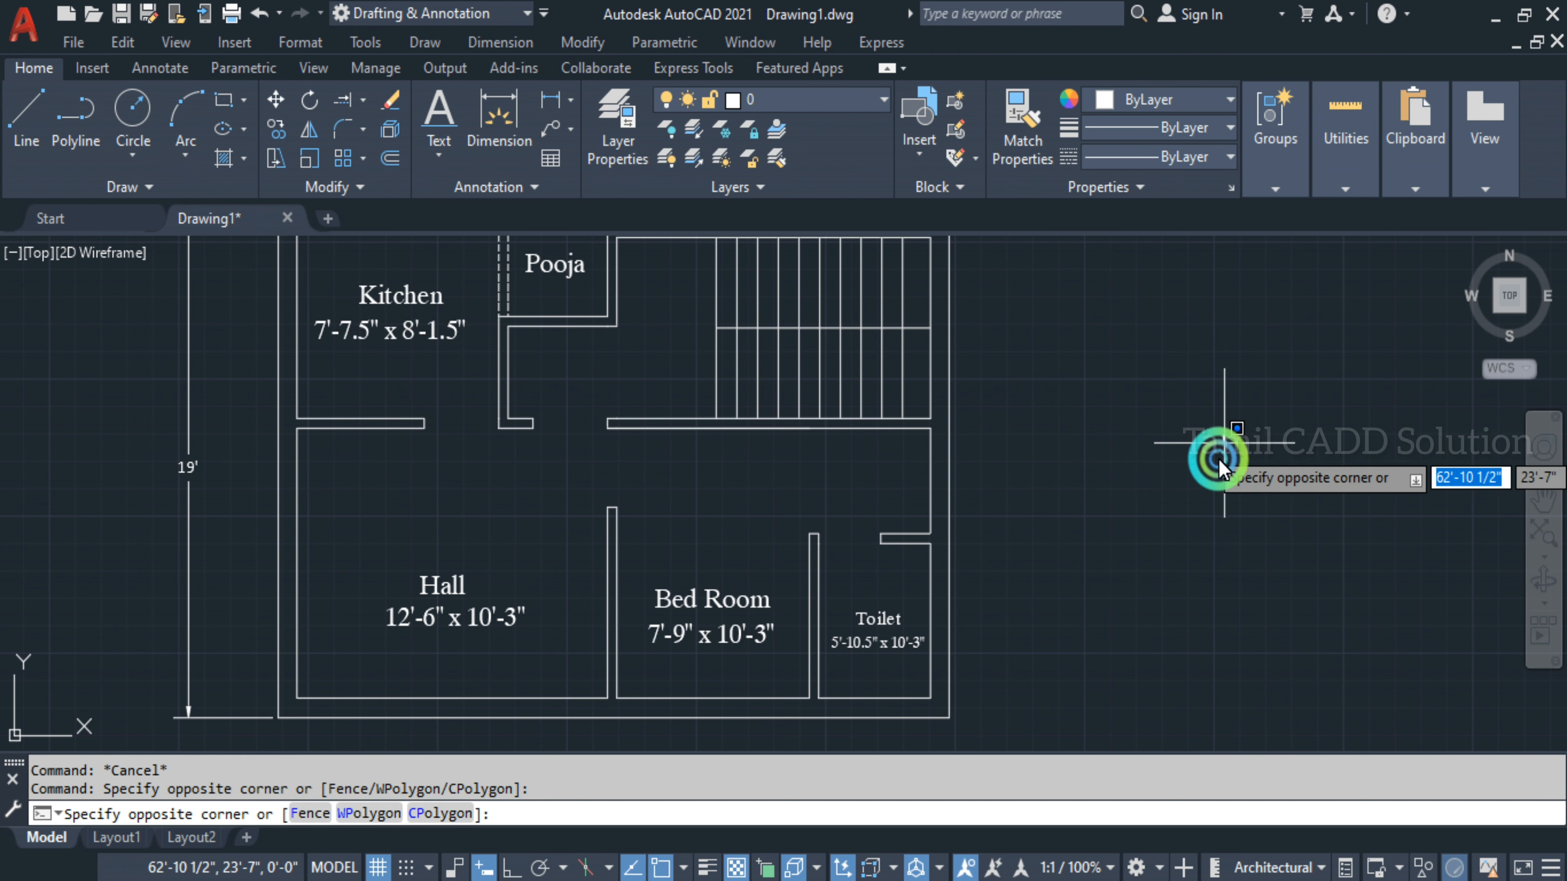
left_click(1301, 460)
Open the DesignCenter with the DC command, examine the folder path down to Sample\en-us\DesignCenter, and close it
type("DC")
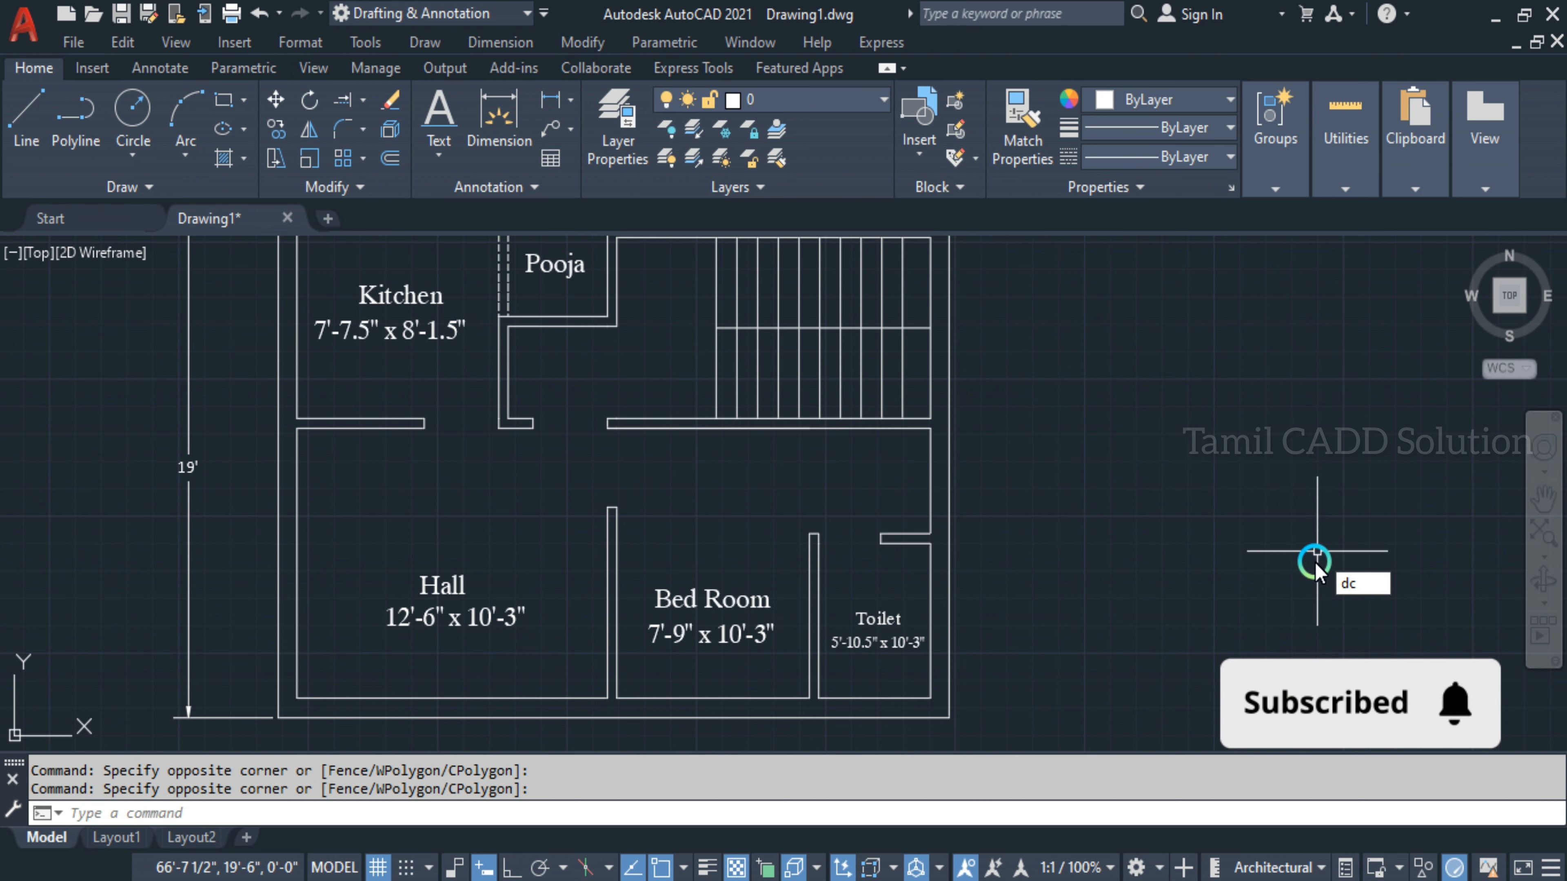
key("Return")
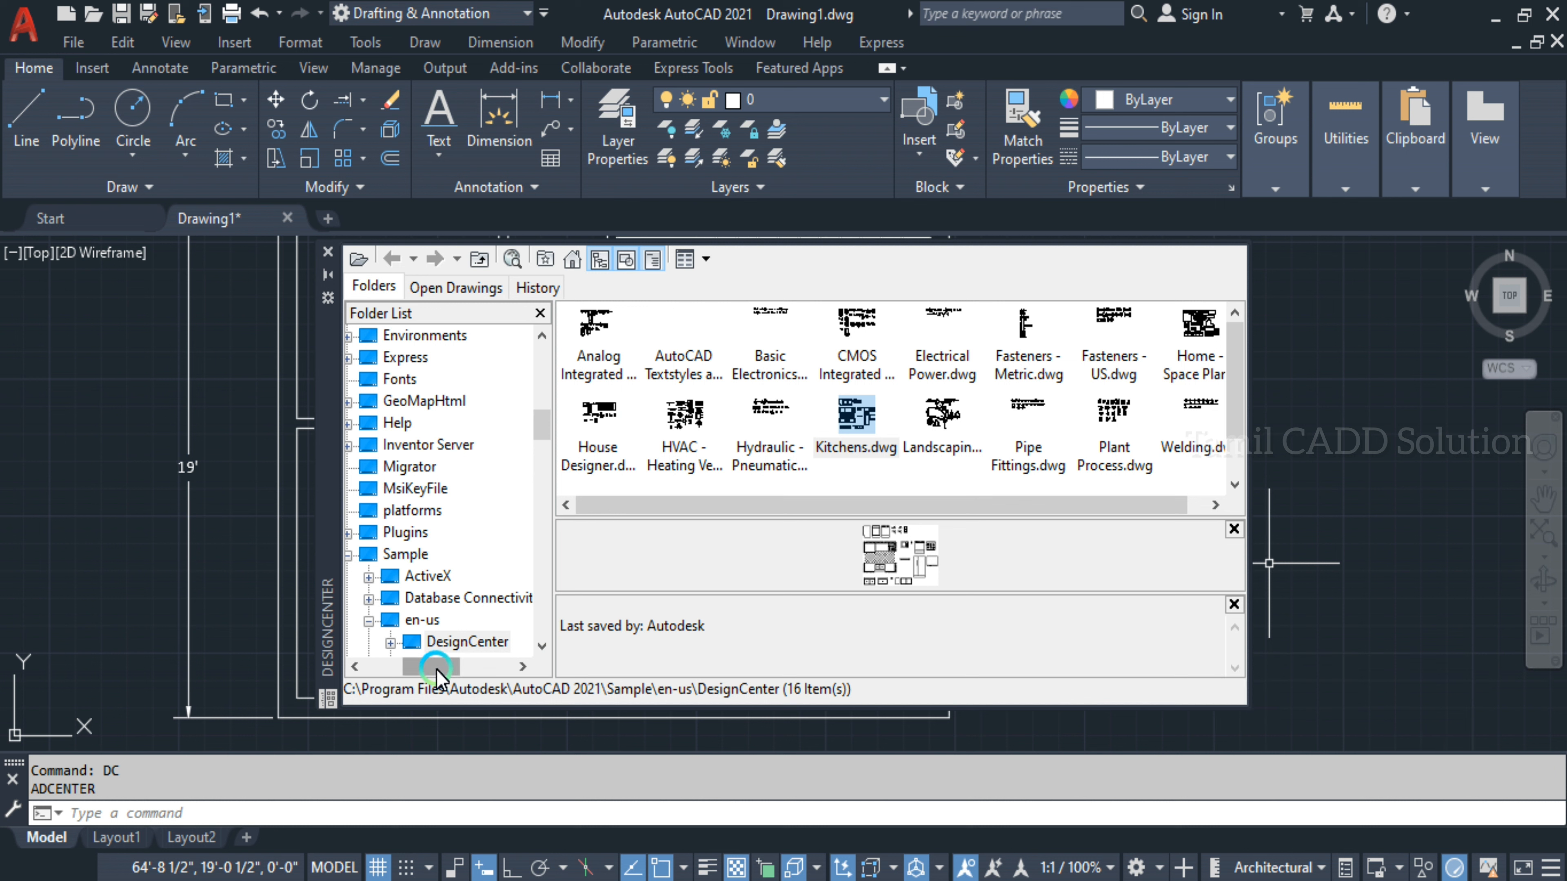
left_click(387, 659)
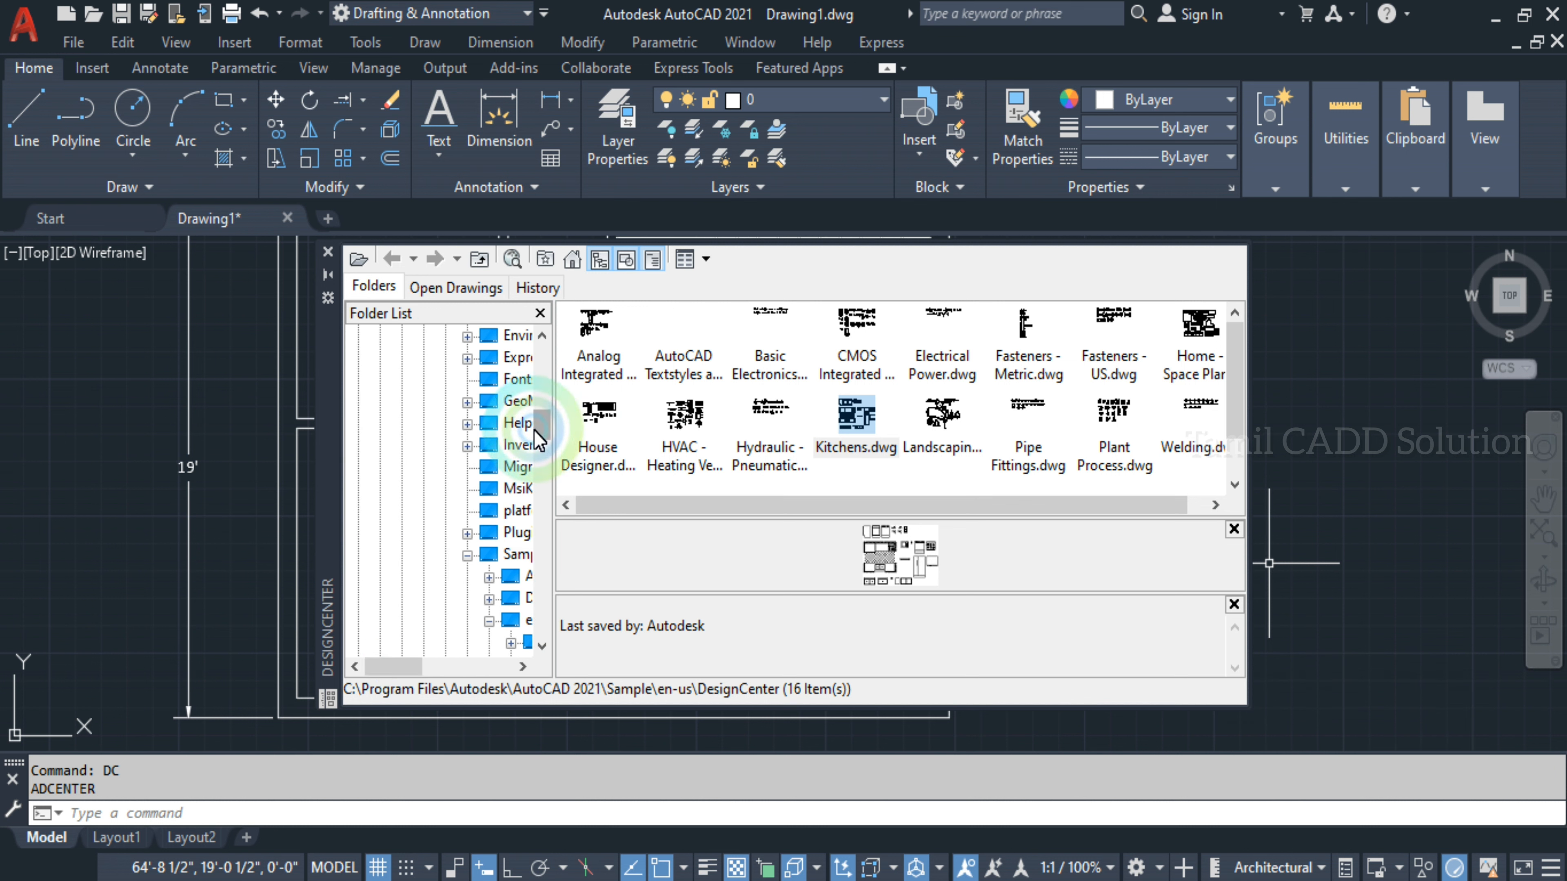
left_click_drag(541, 425, 543, 337)
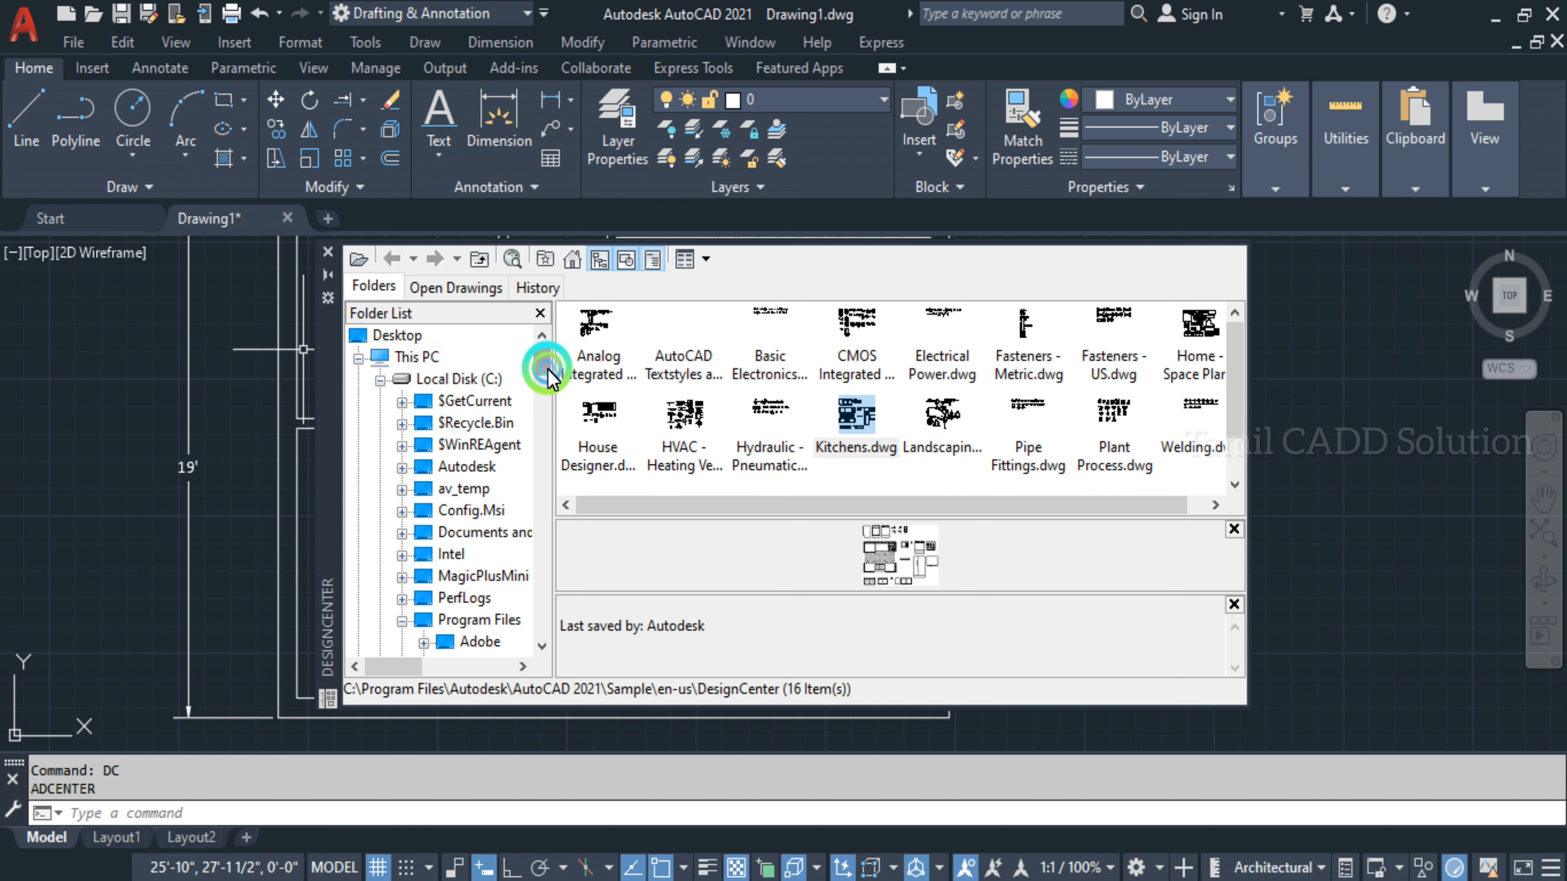
left_click_drag(542, 361, 548, 387)
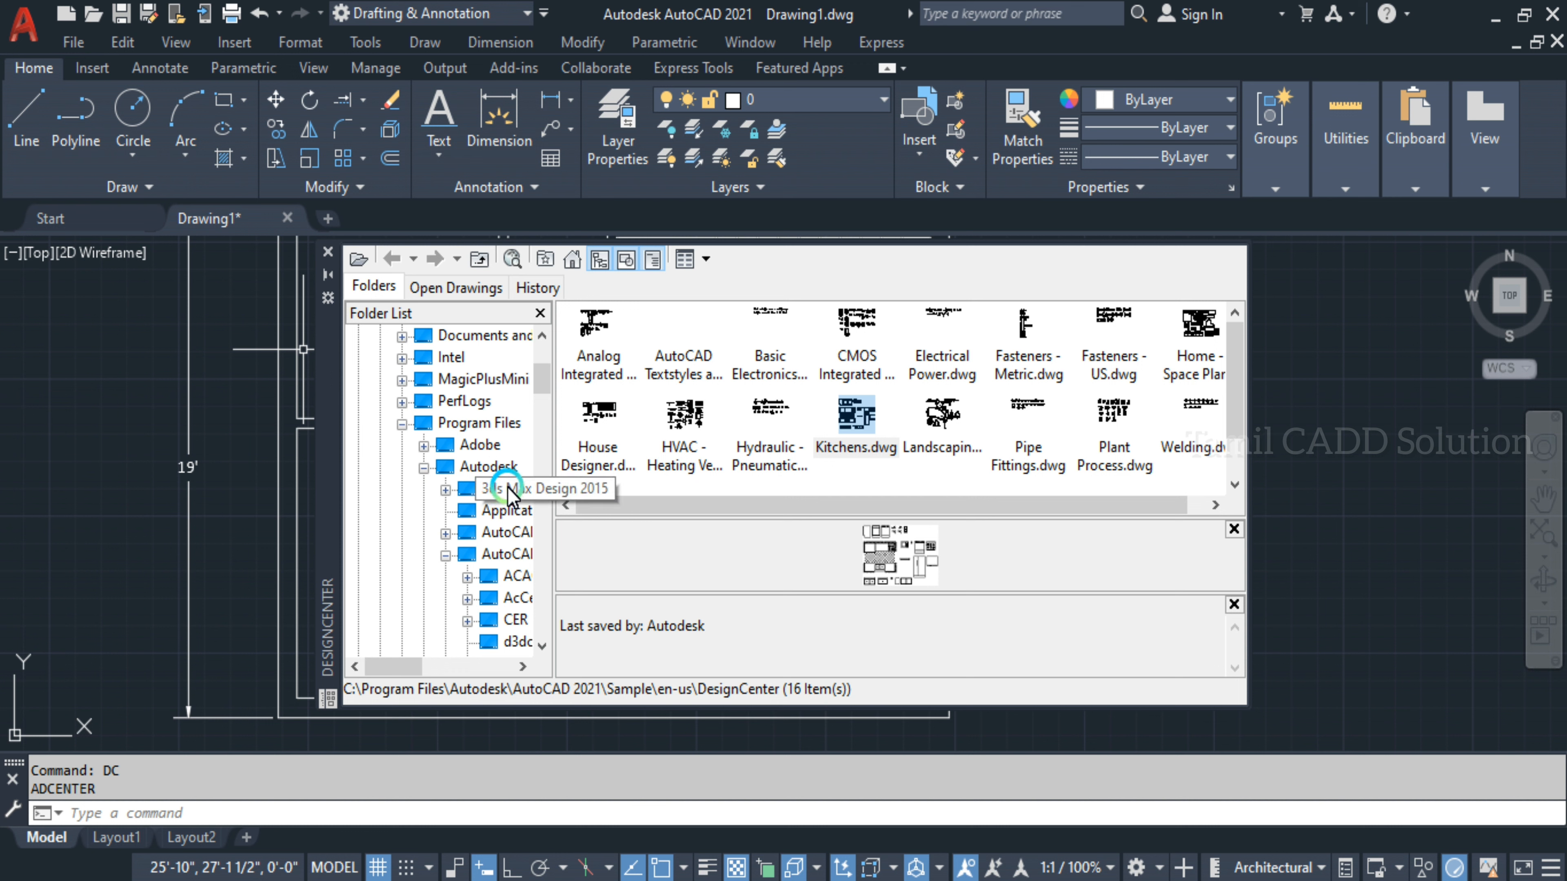
left_click_drag(402, 667, 424, 668)
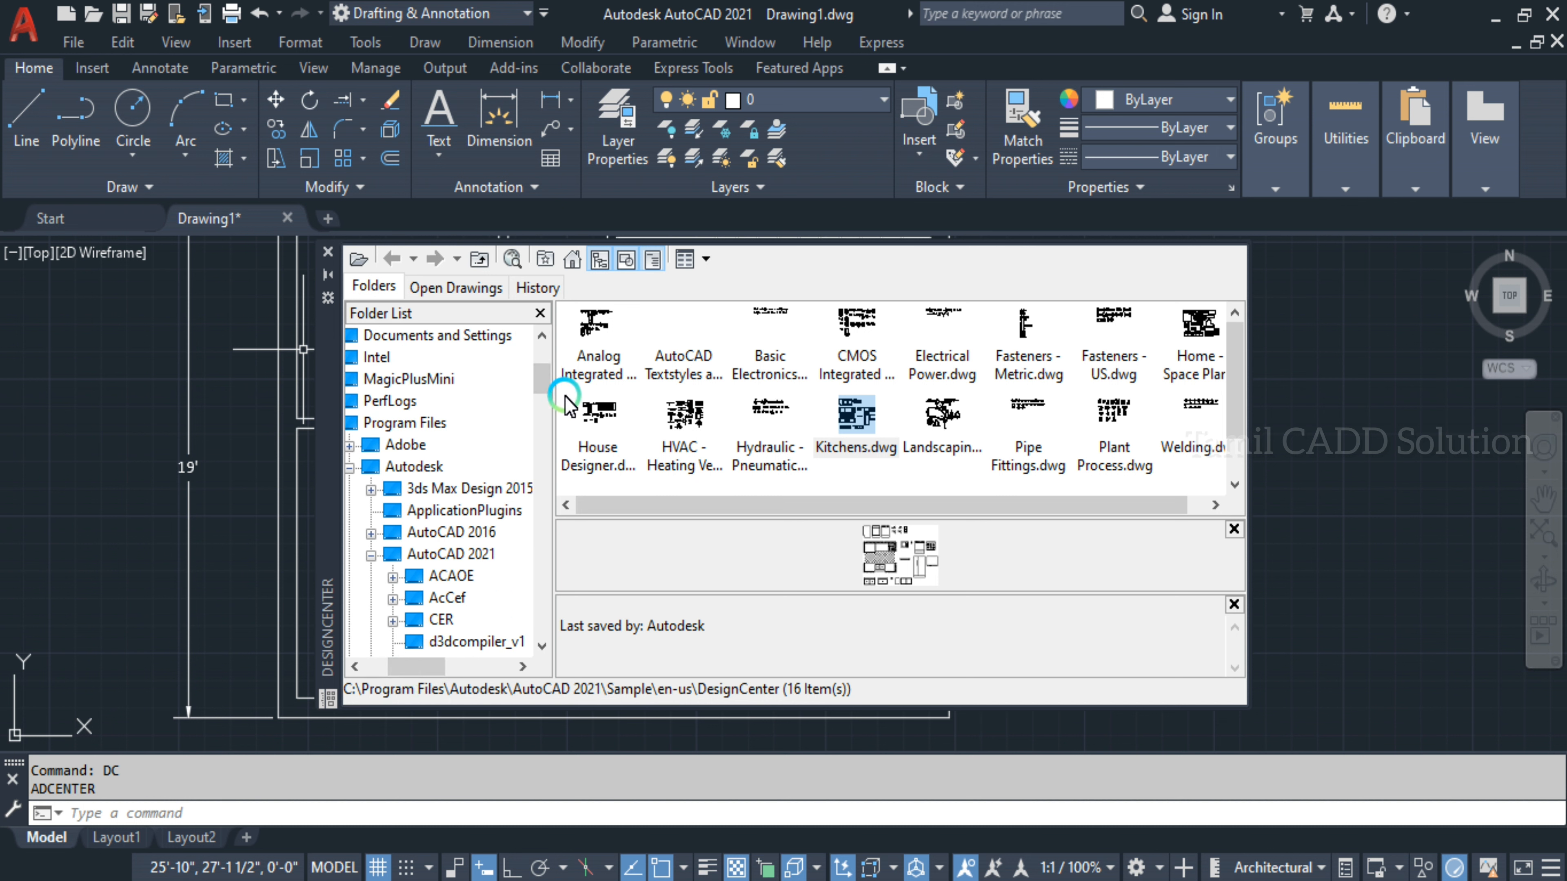
left_click_drag(543, 377, 541, 435)
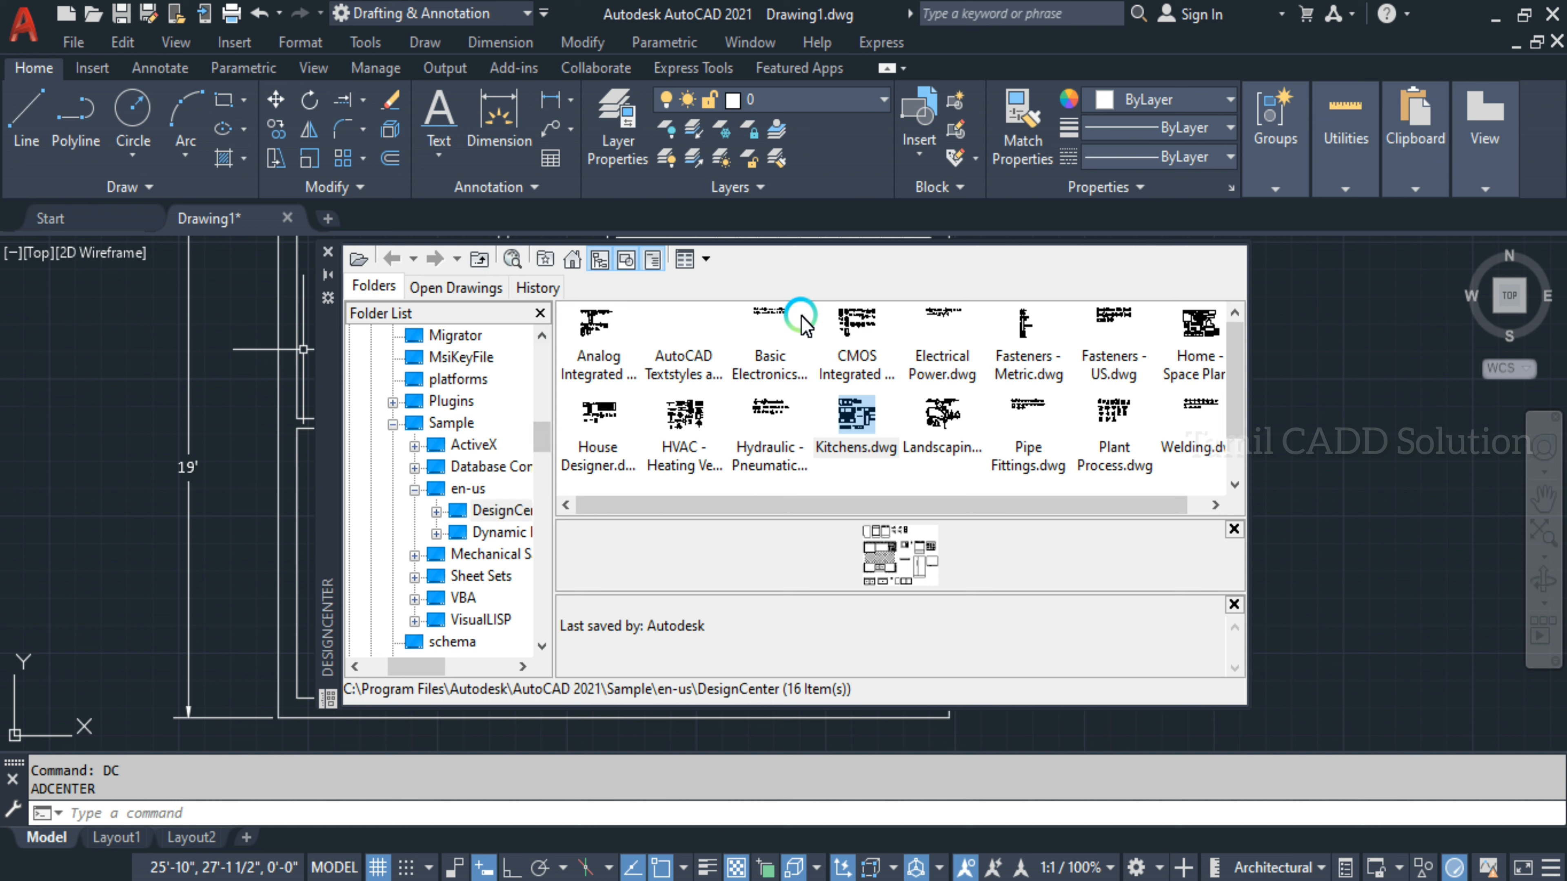
left_click(328, 252)
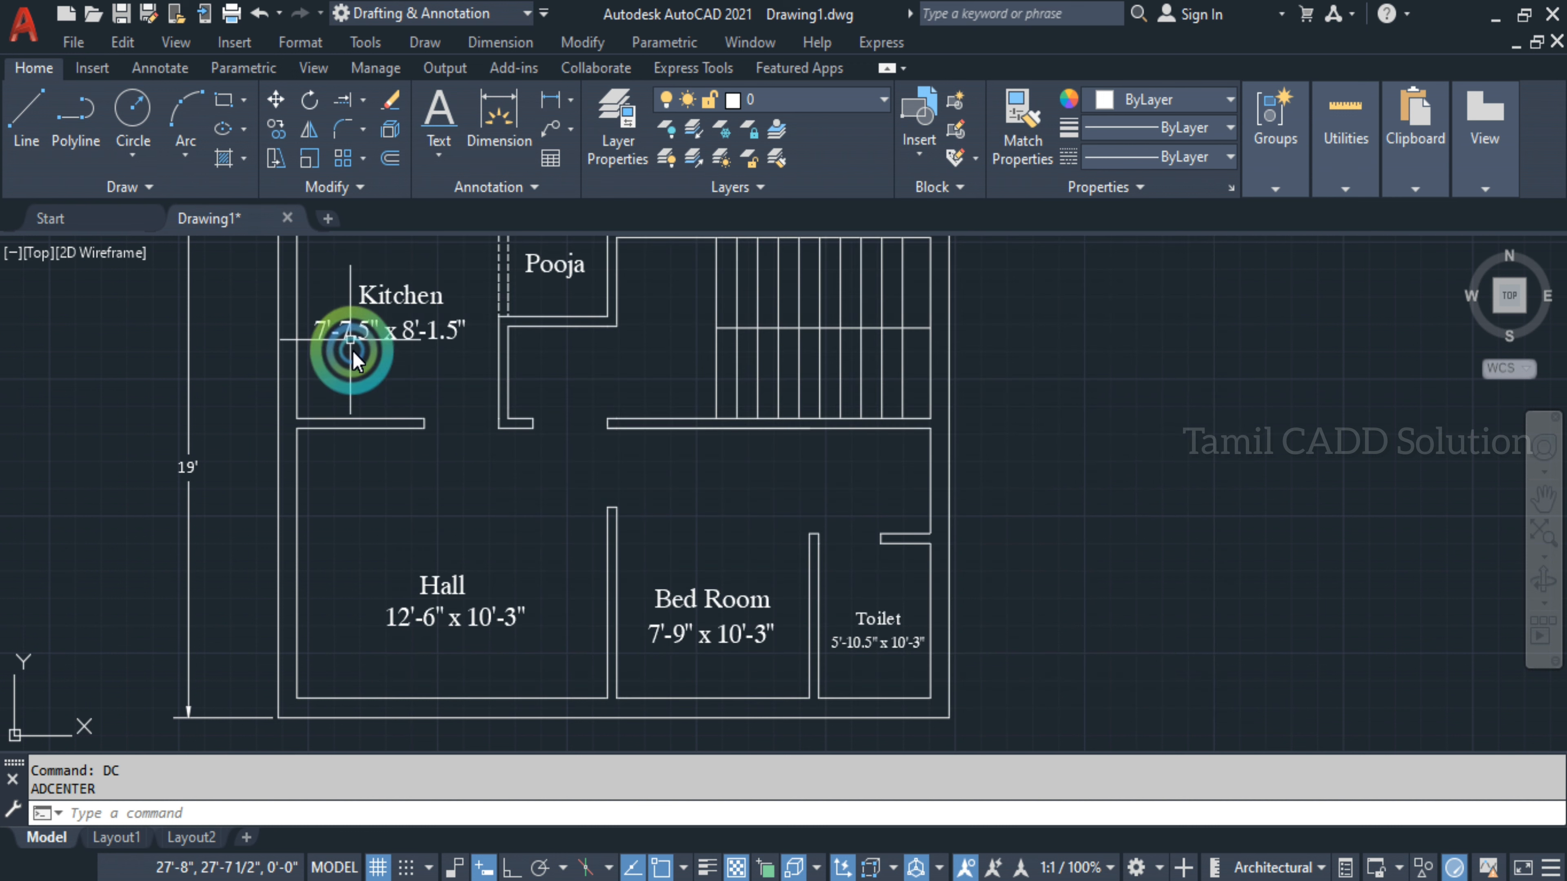
Reopen the DesignCenter with the DC command and close it without choosing any drawing
type("dc")
key("Return")
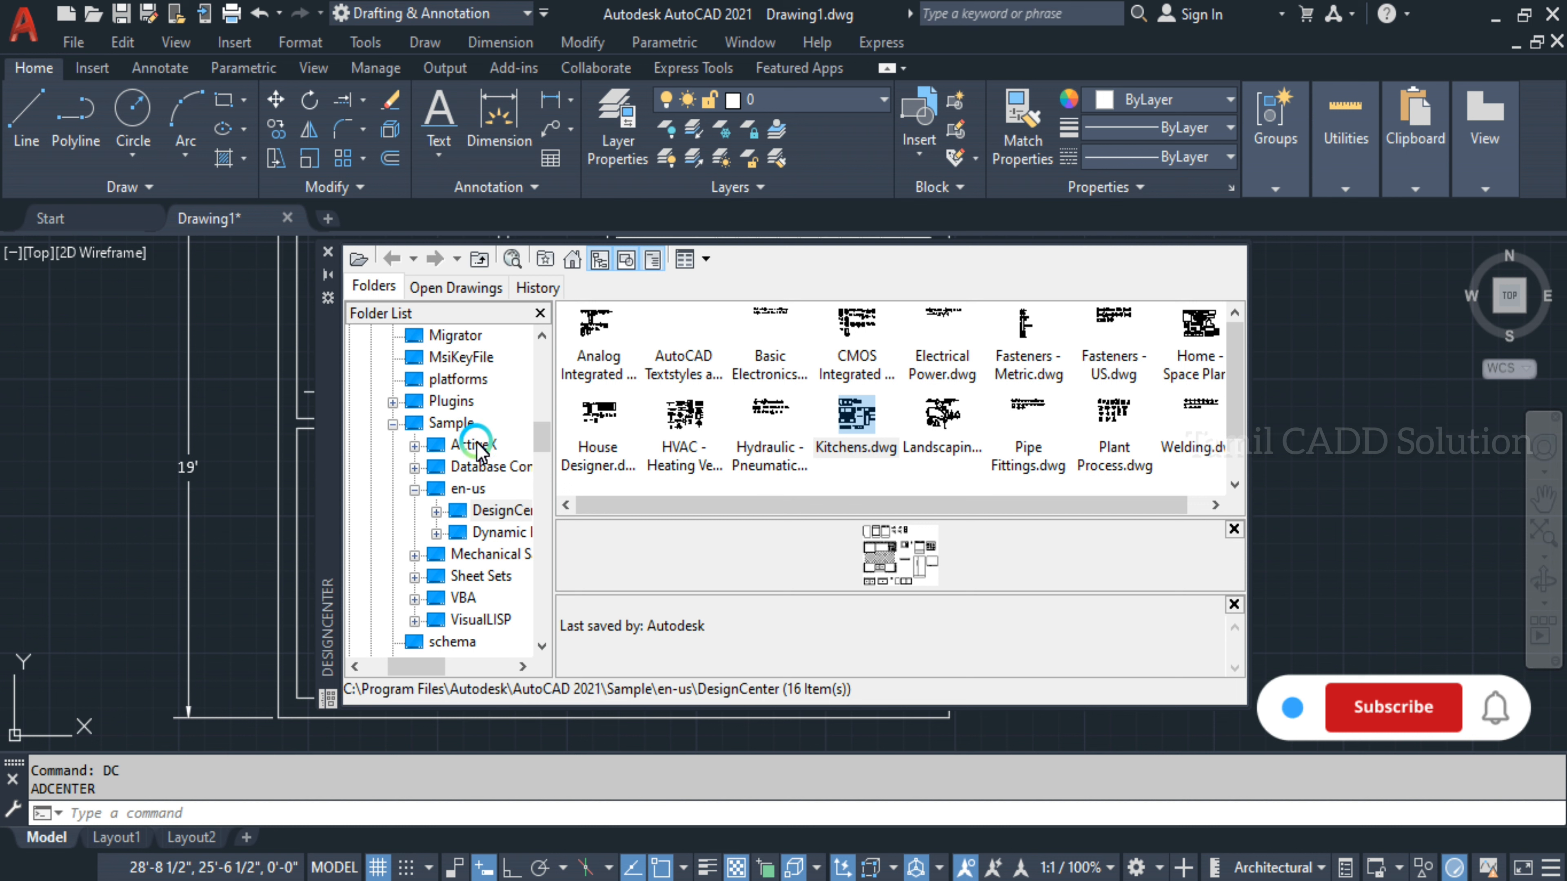
scroll(453, 426, "up", 1)
scroll(450, 407, "down", 2)
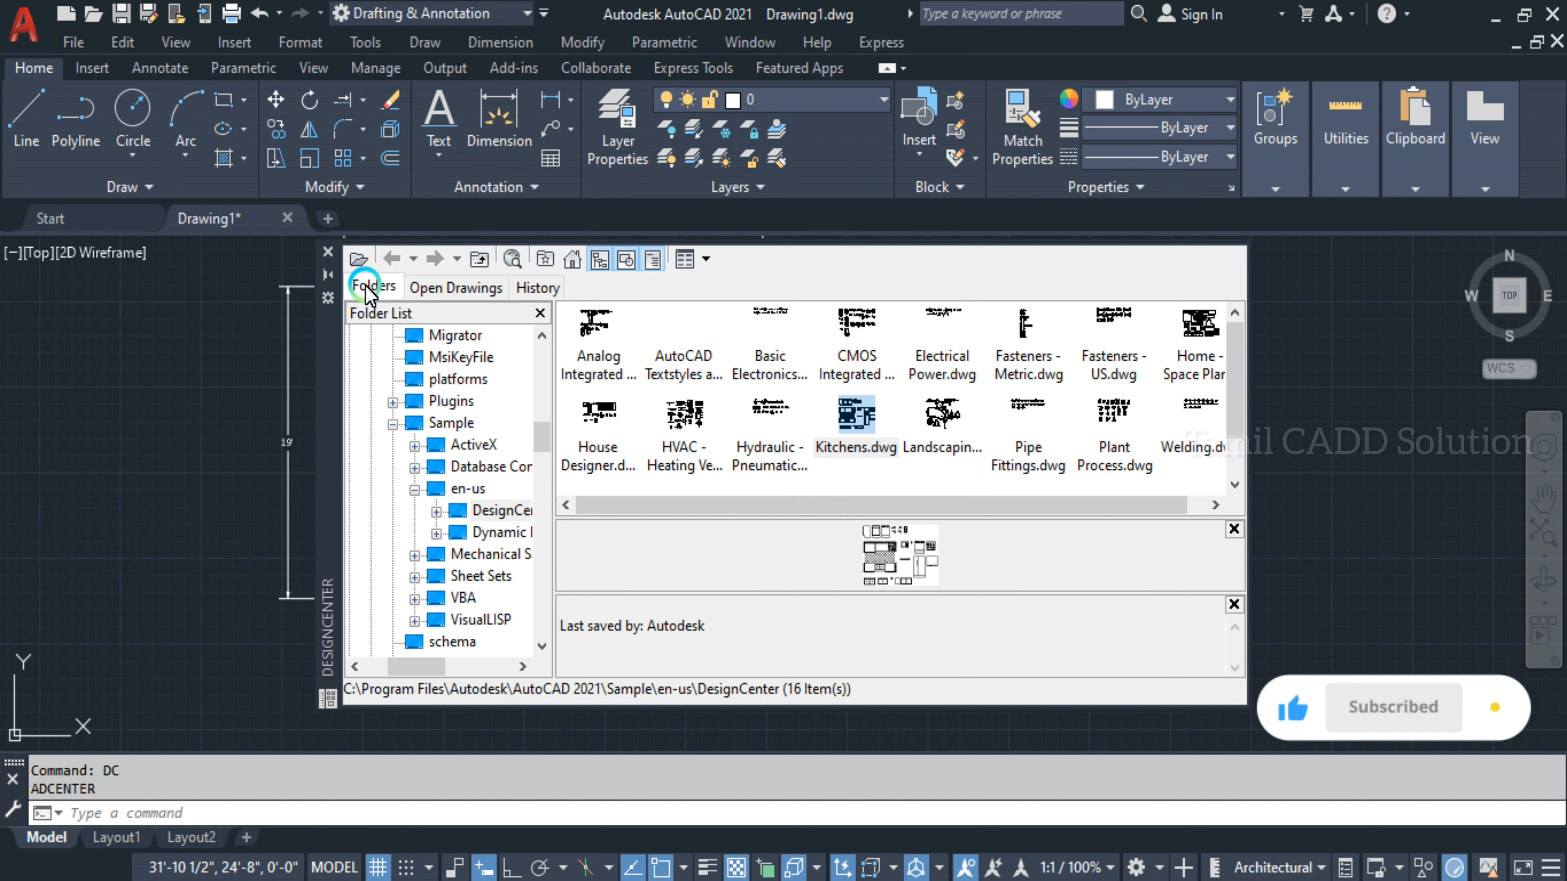
left_click(327, 252)
key("Escape")
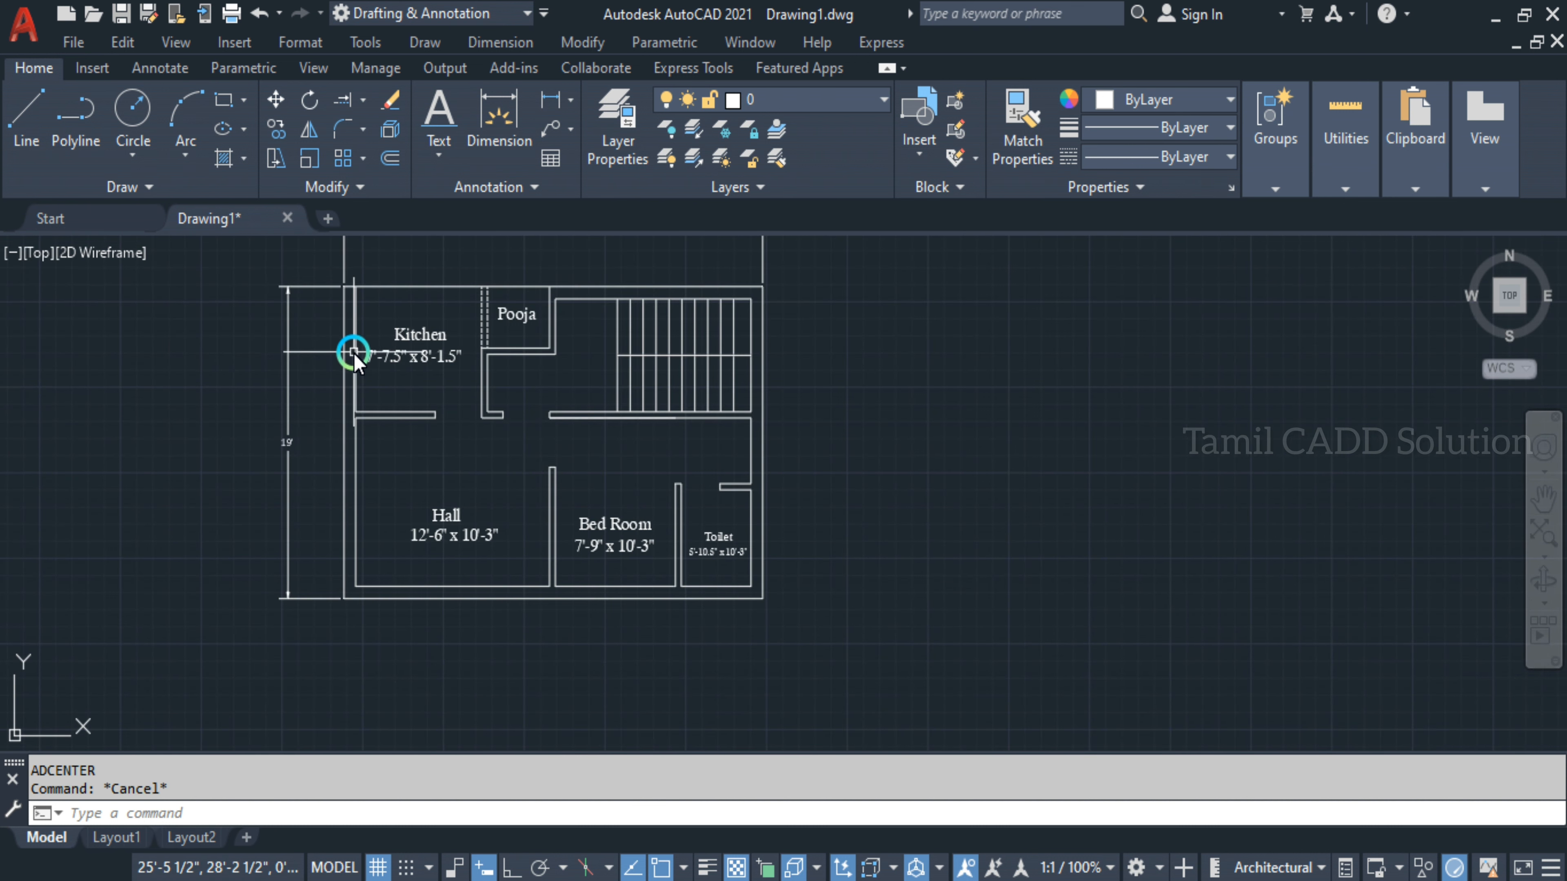
Reopen the DesignCenter, look into the contents of Pipe Fittings.dwg, return to the DesignCenter sample folder and close the palette
key("ctrl+2")
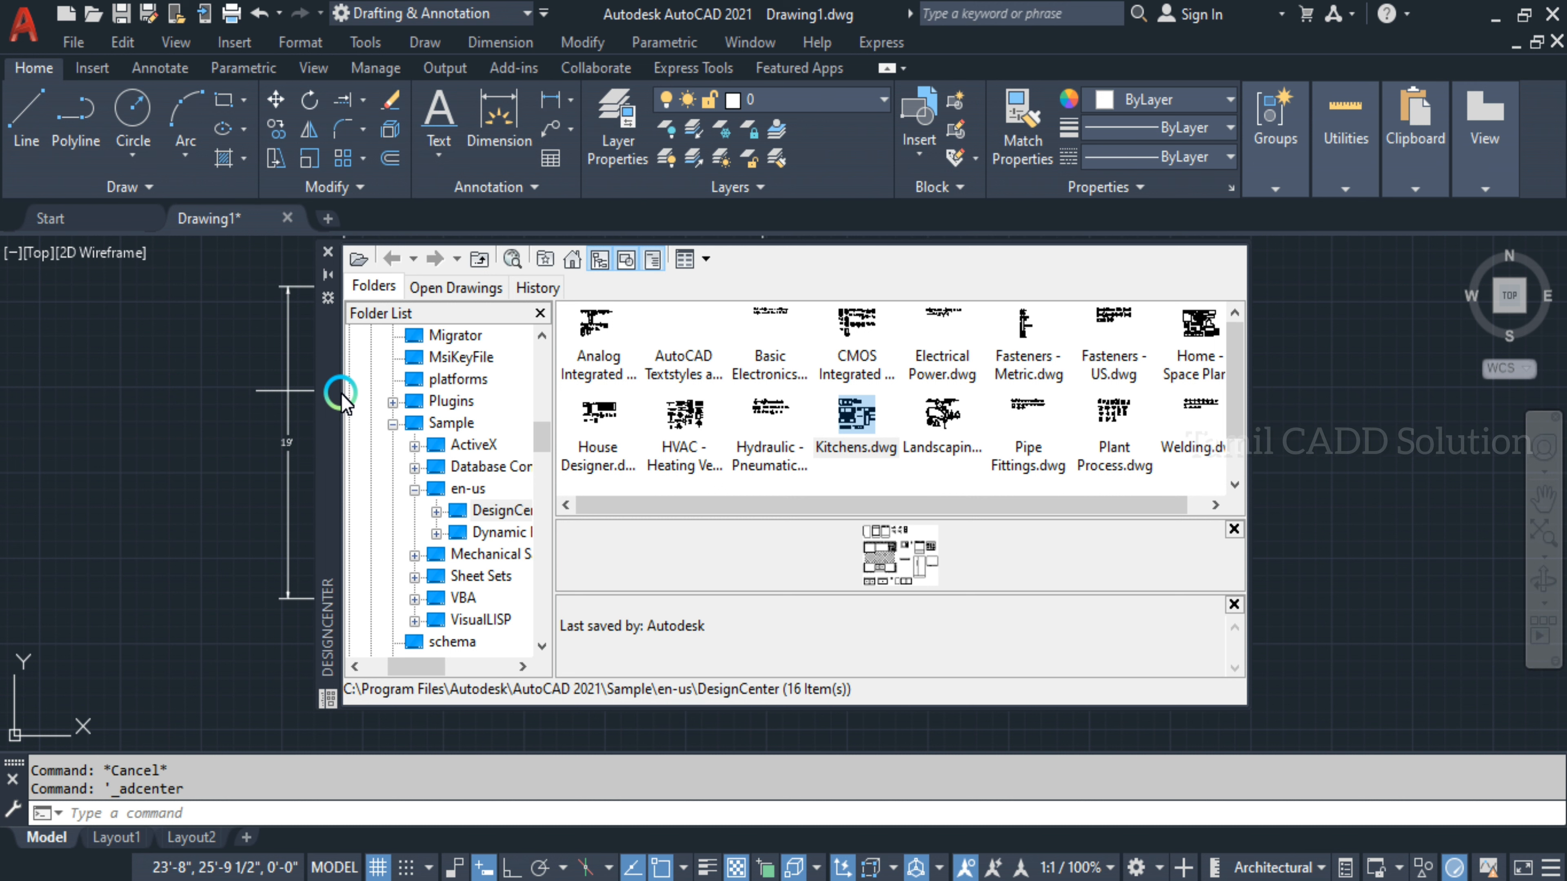
key("ctrl+2")
key("ctrl+2")
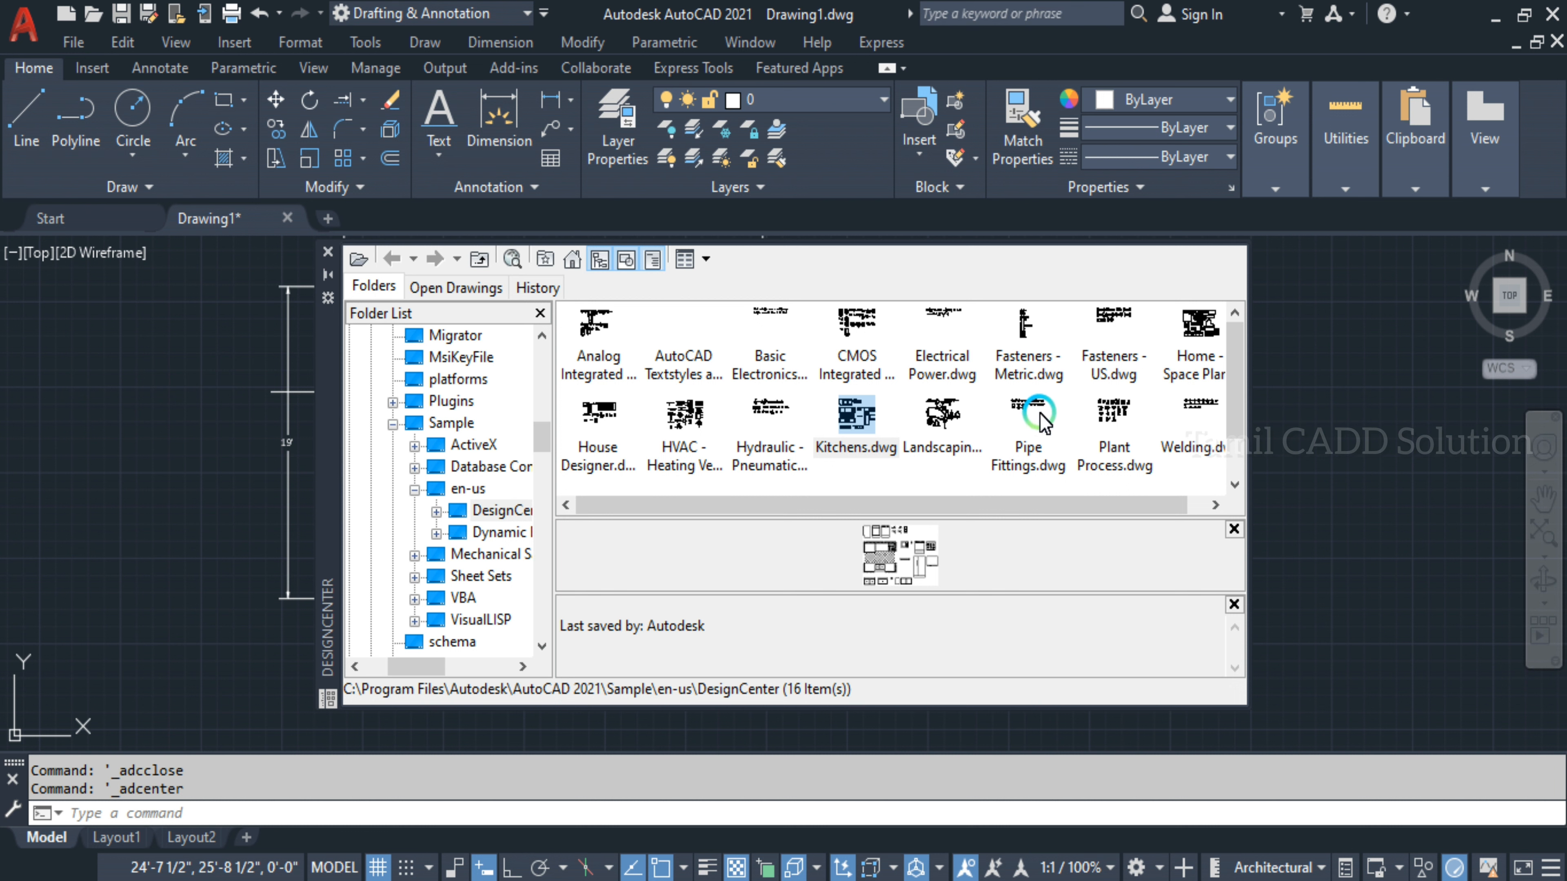
left_click(1029, 423)
double_click(1030, 424)
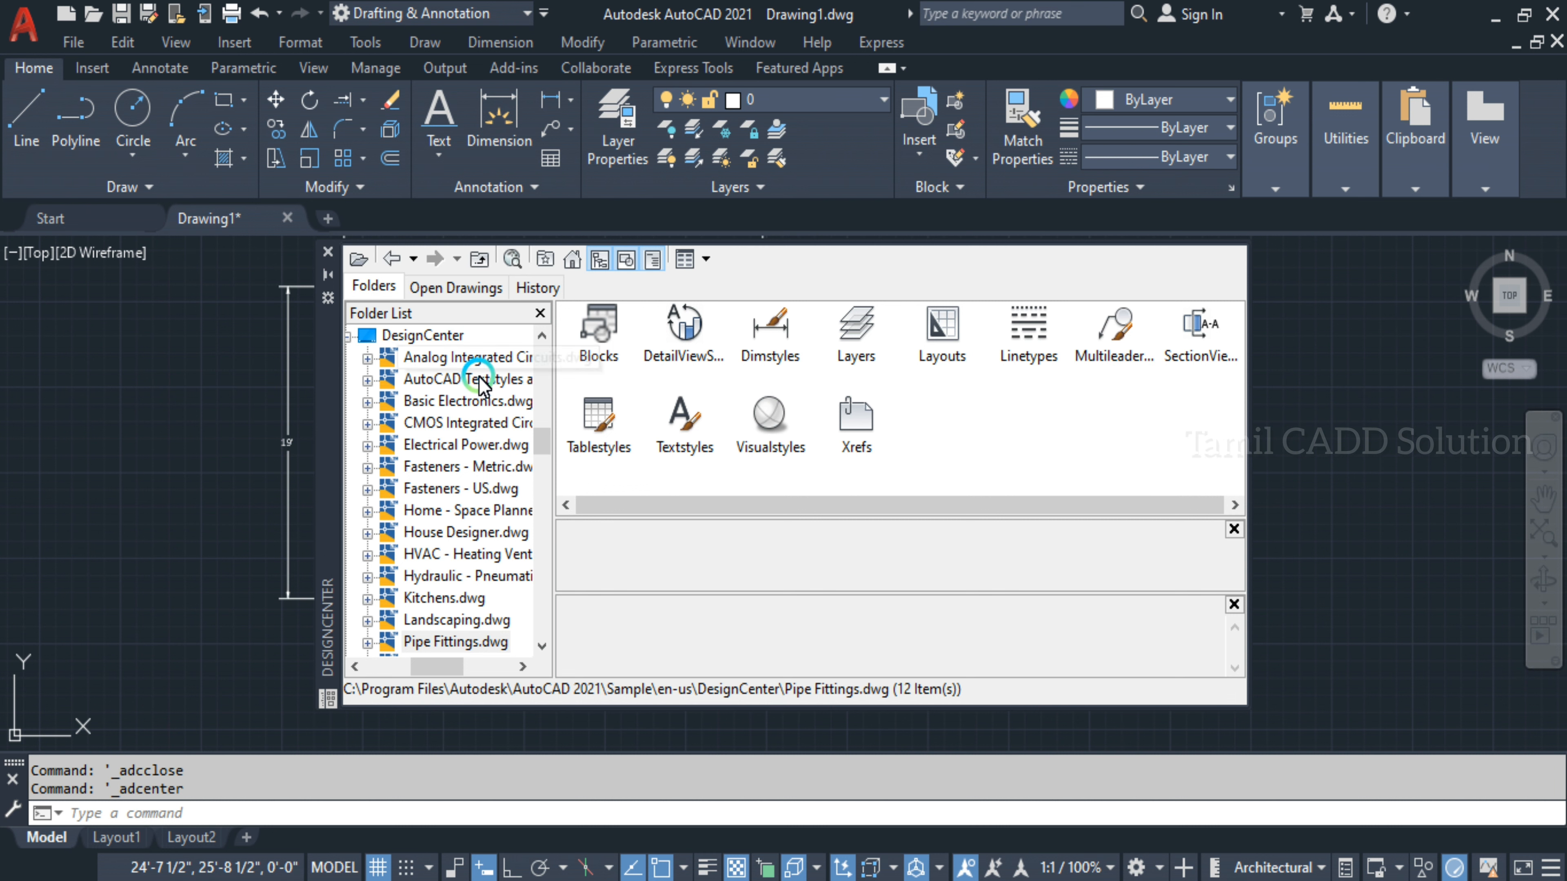
left_click(348, 336)
left_click(370, 336)
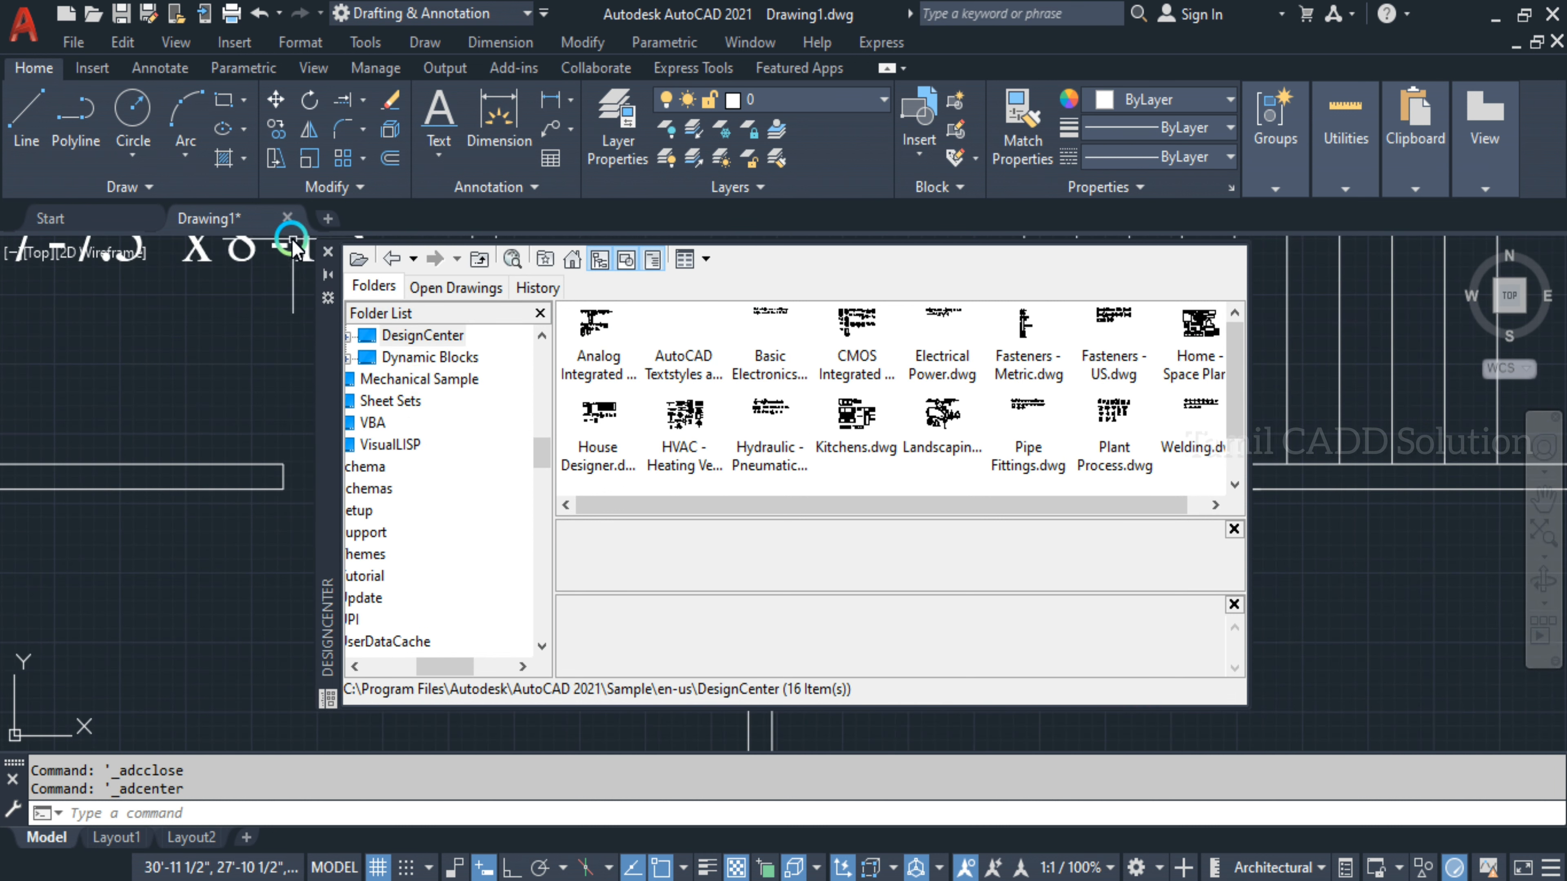
left_click(329, 252)
Preview House Designer.dwg in the DesignCenter, try to insert Home - Space Planner.dwg, and cancel the insertion
scroll(413, 350, "down", 5)
scroll(420, 490, "up", 5)
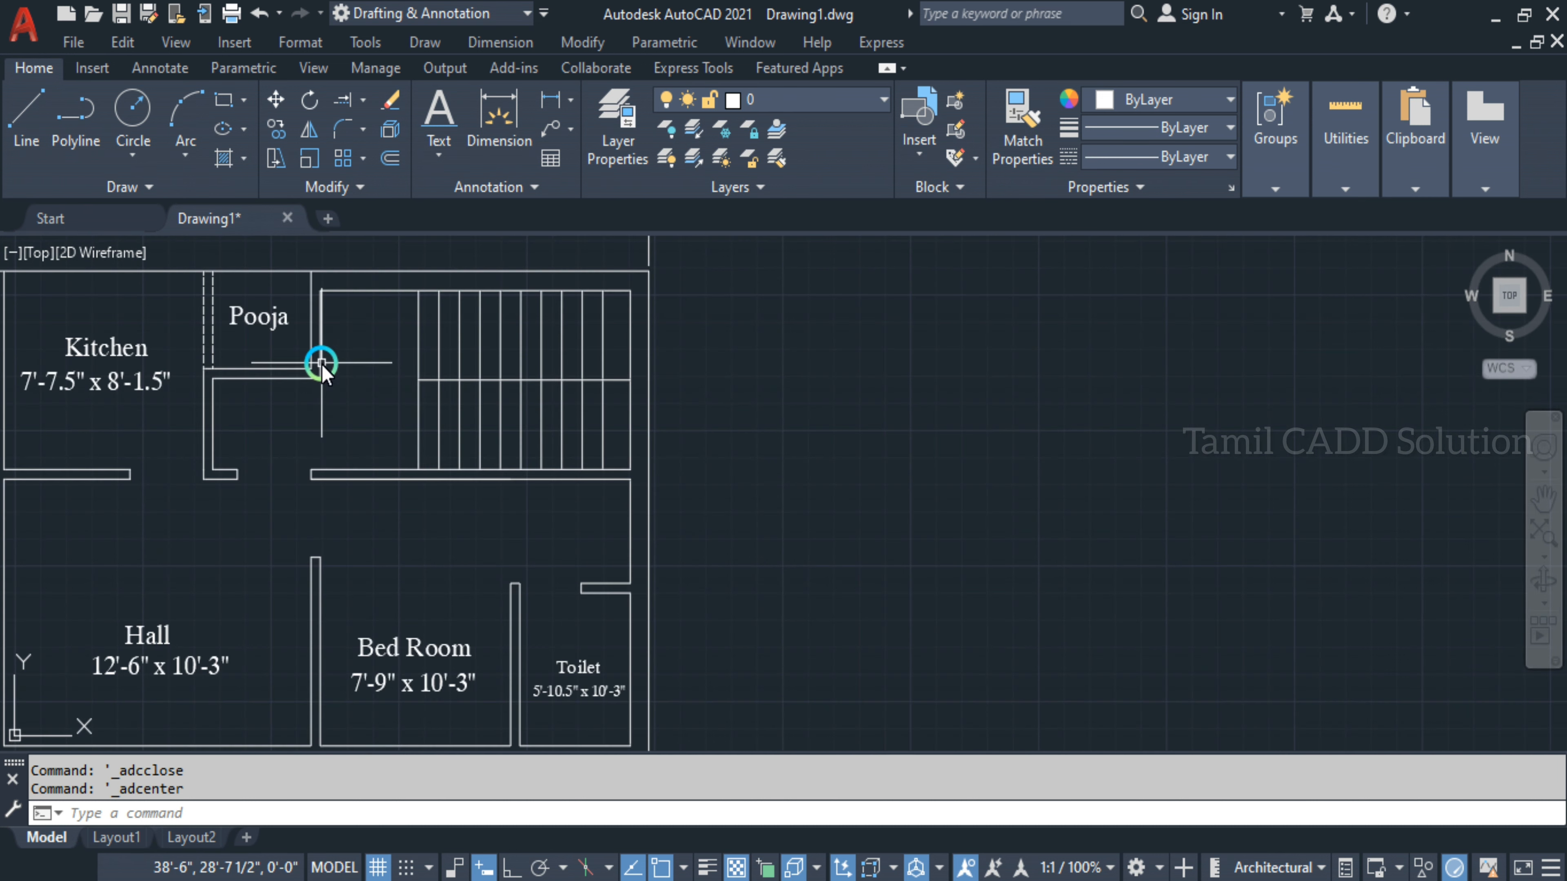
middle_click_drag(322, 361, 534, 395)
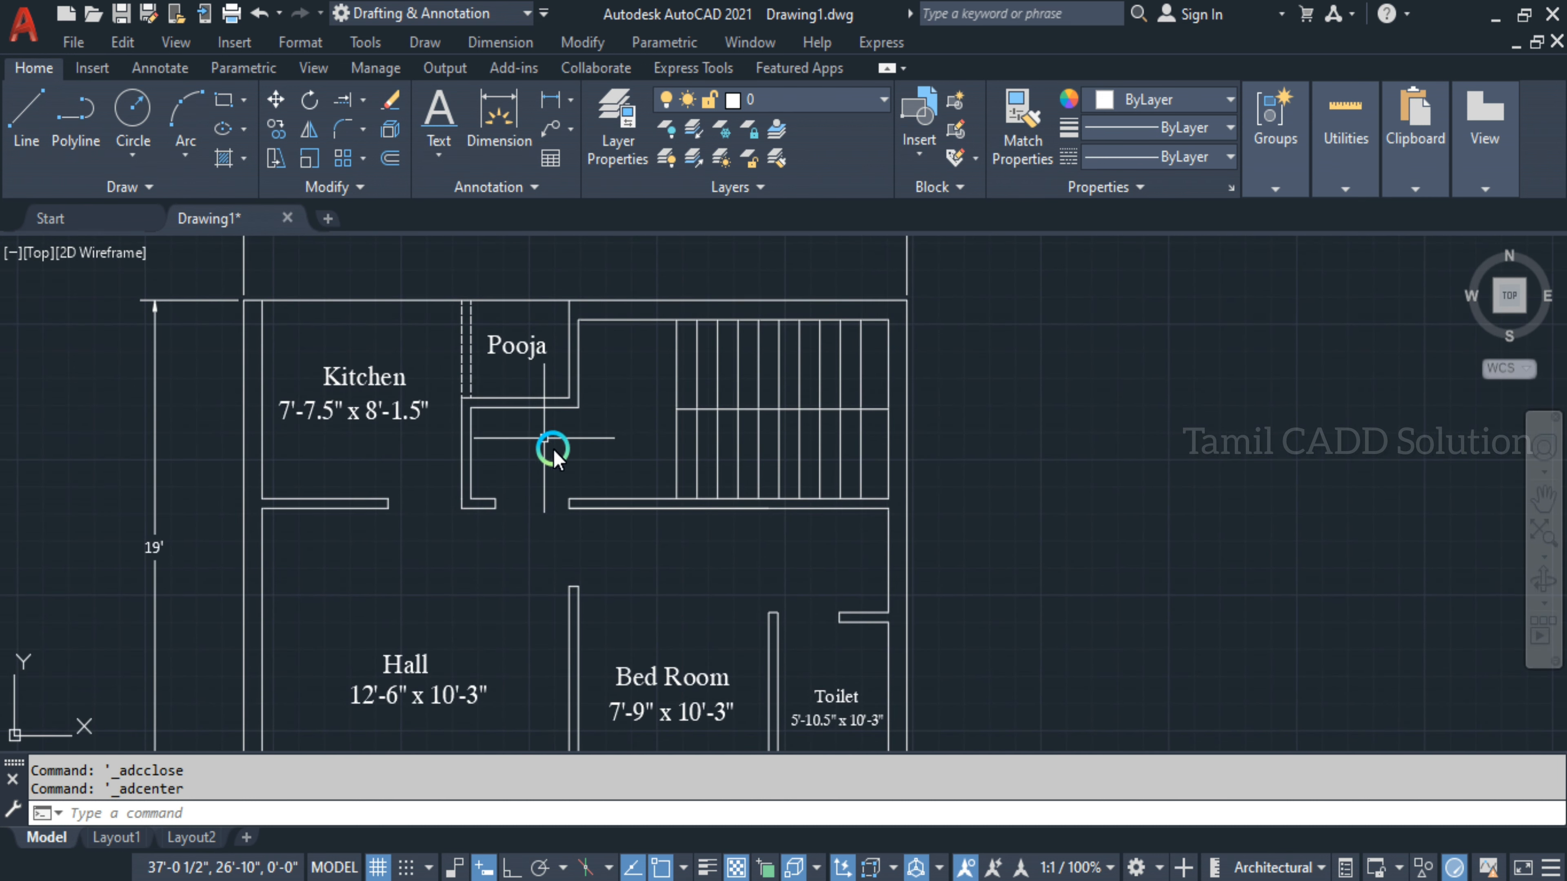
middle_click_drag(615, 484, 579, 330)
middle_click_drag(1080, 583, 1046, 707)
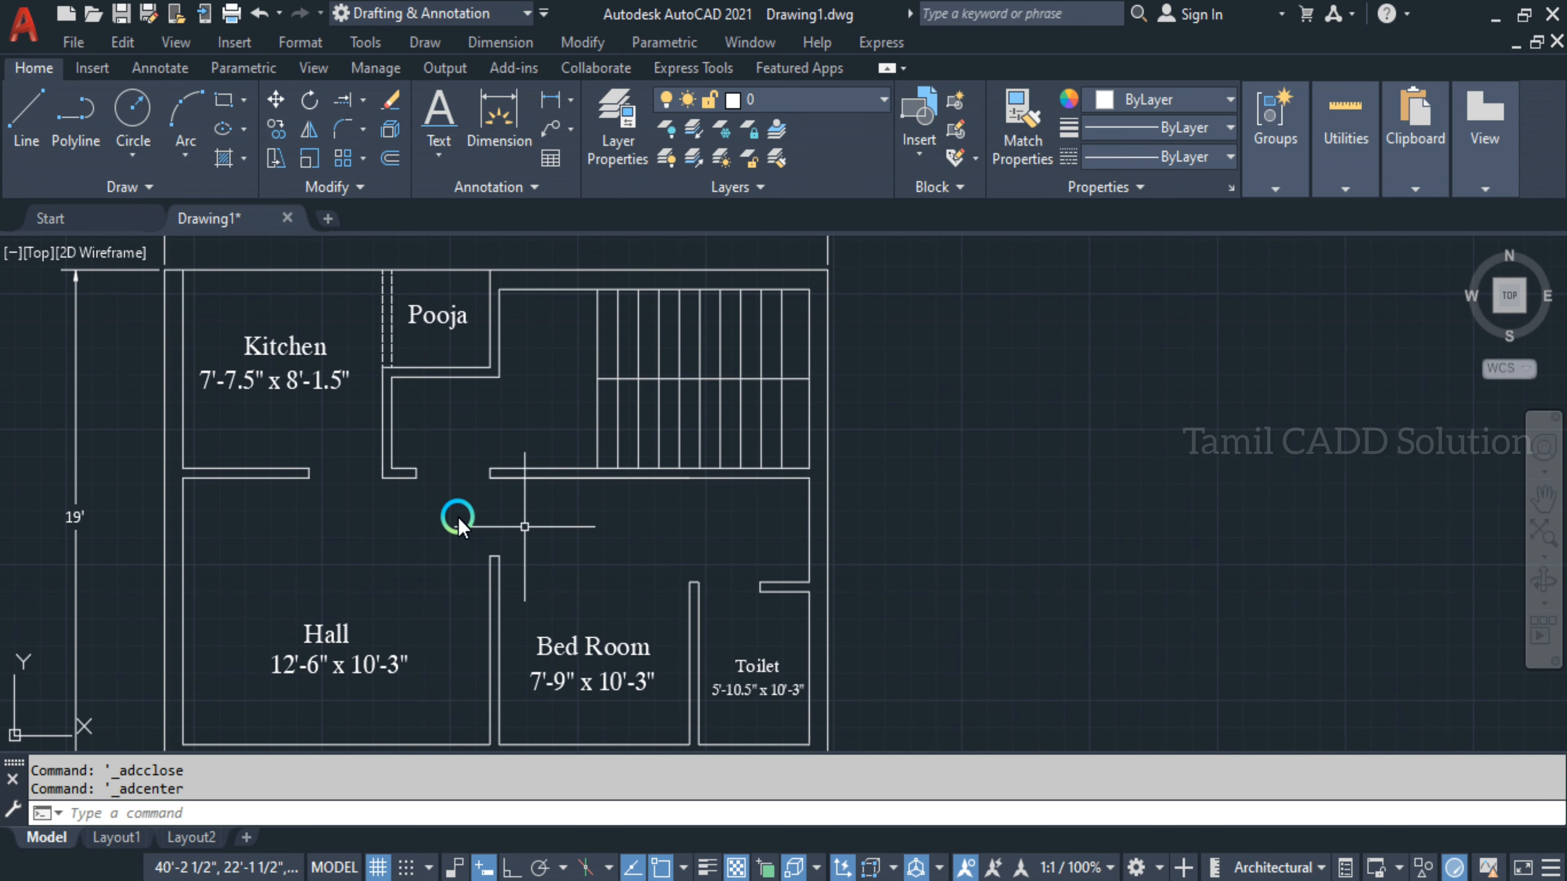
middle_click_drag(399, 557, 553, 540)
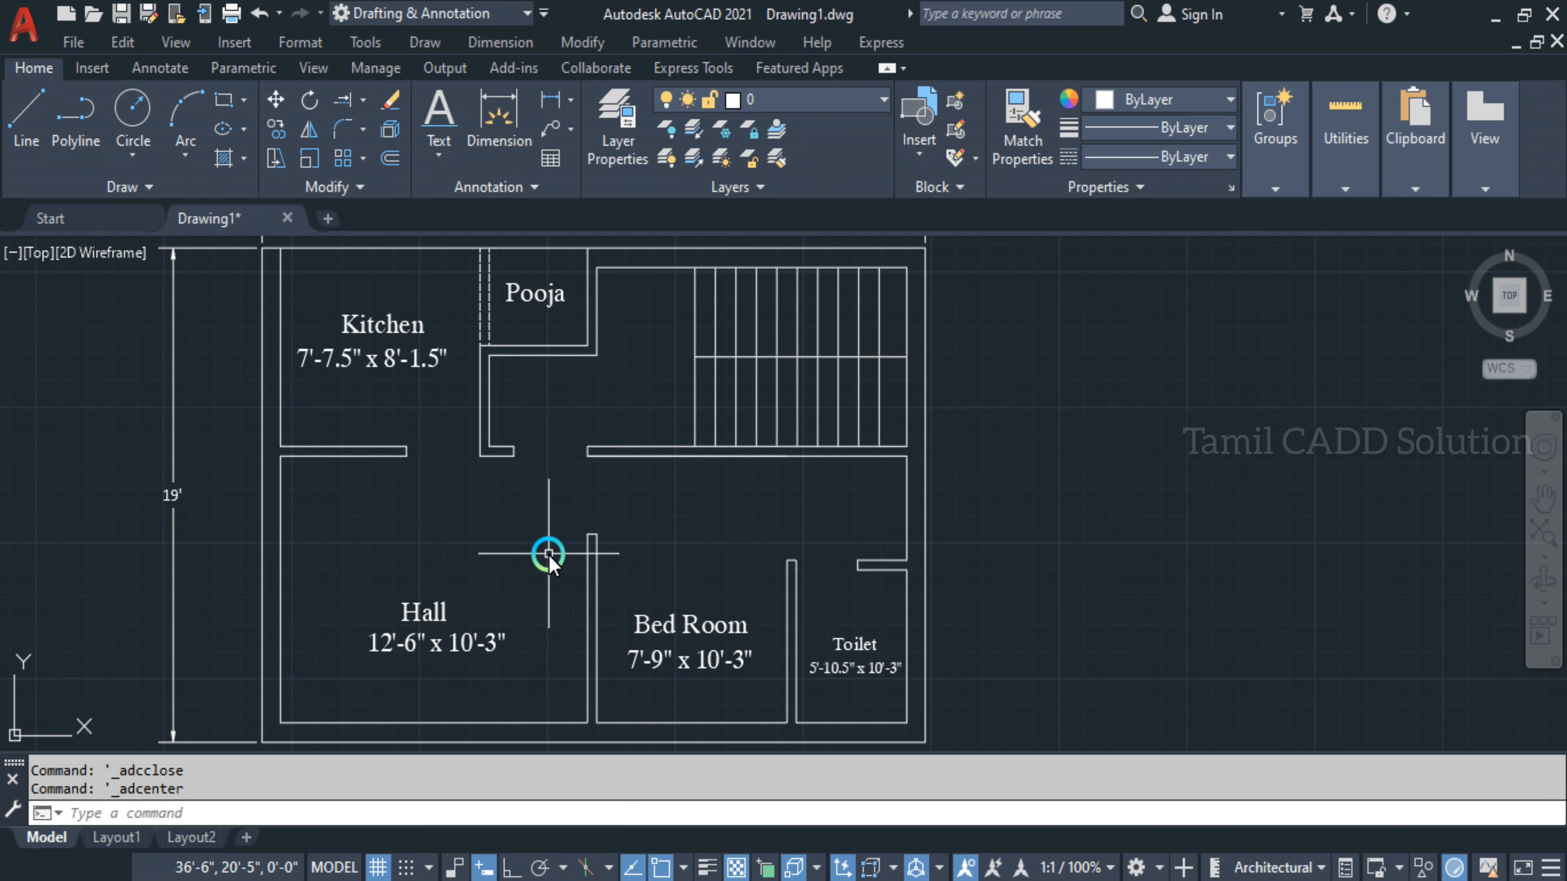
key("Return")
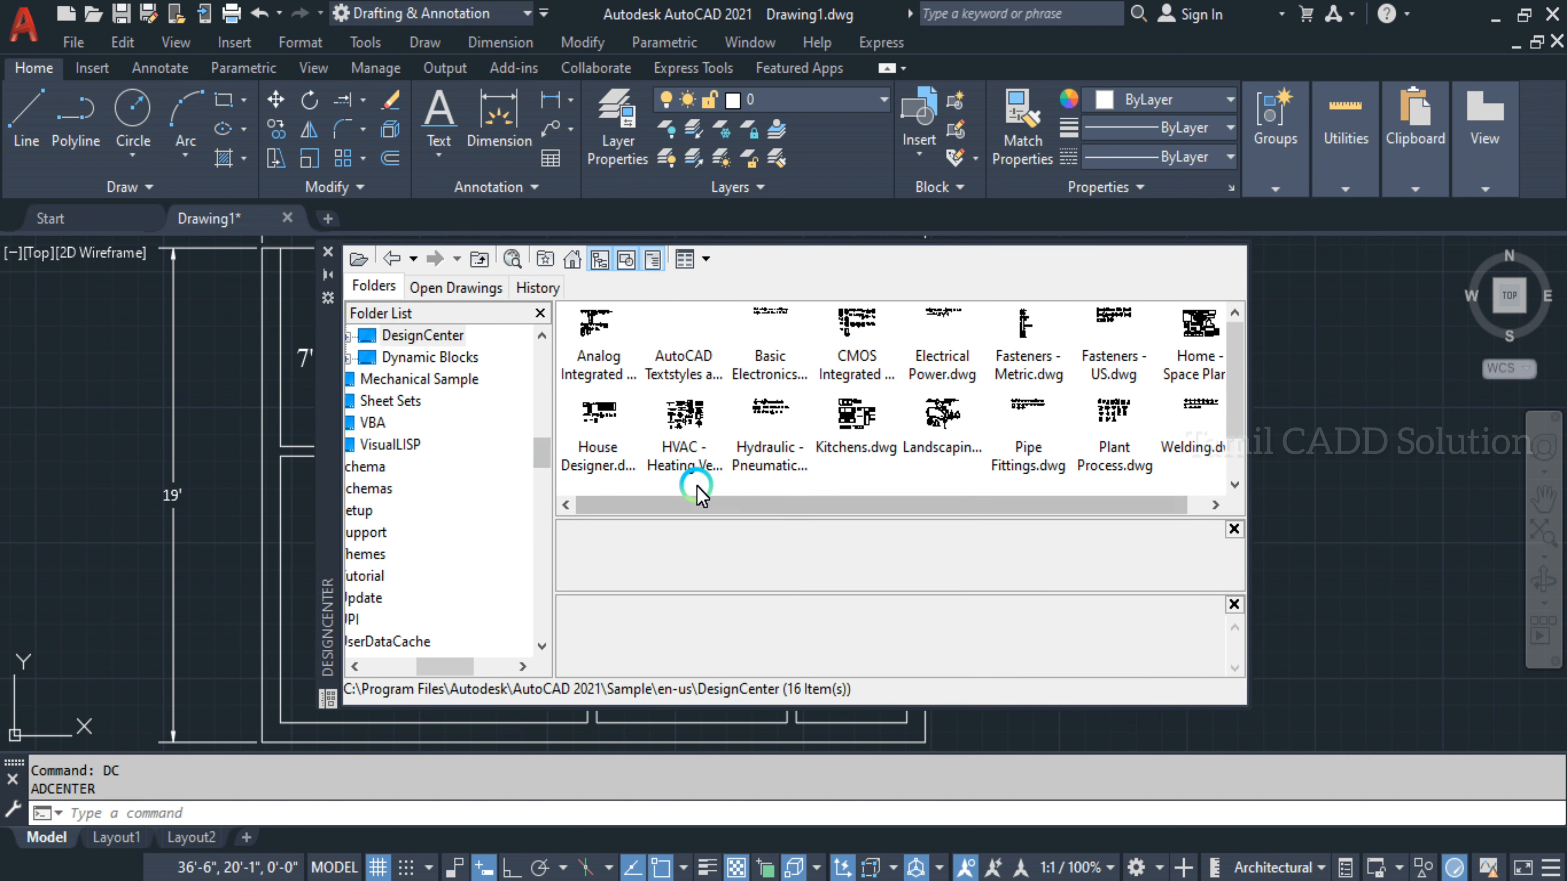
left_click(595, 410)
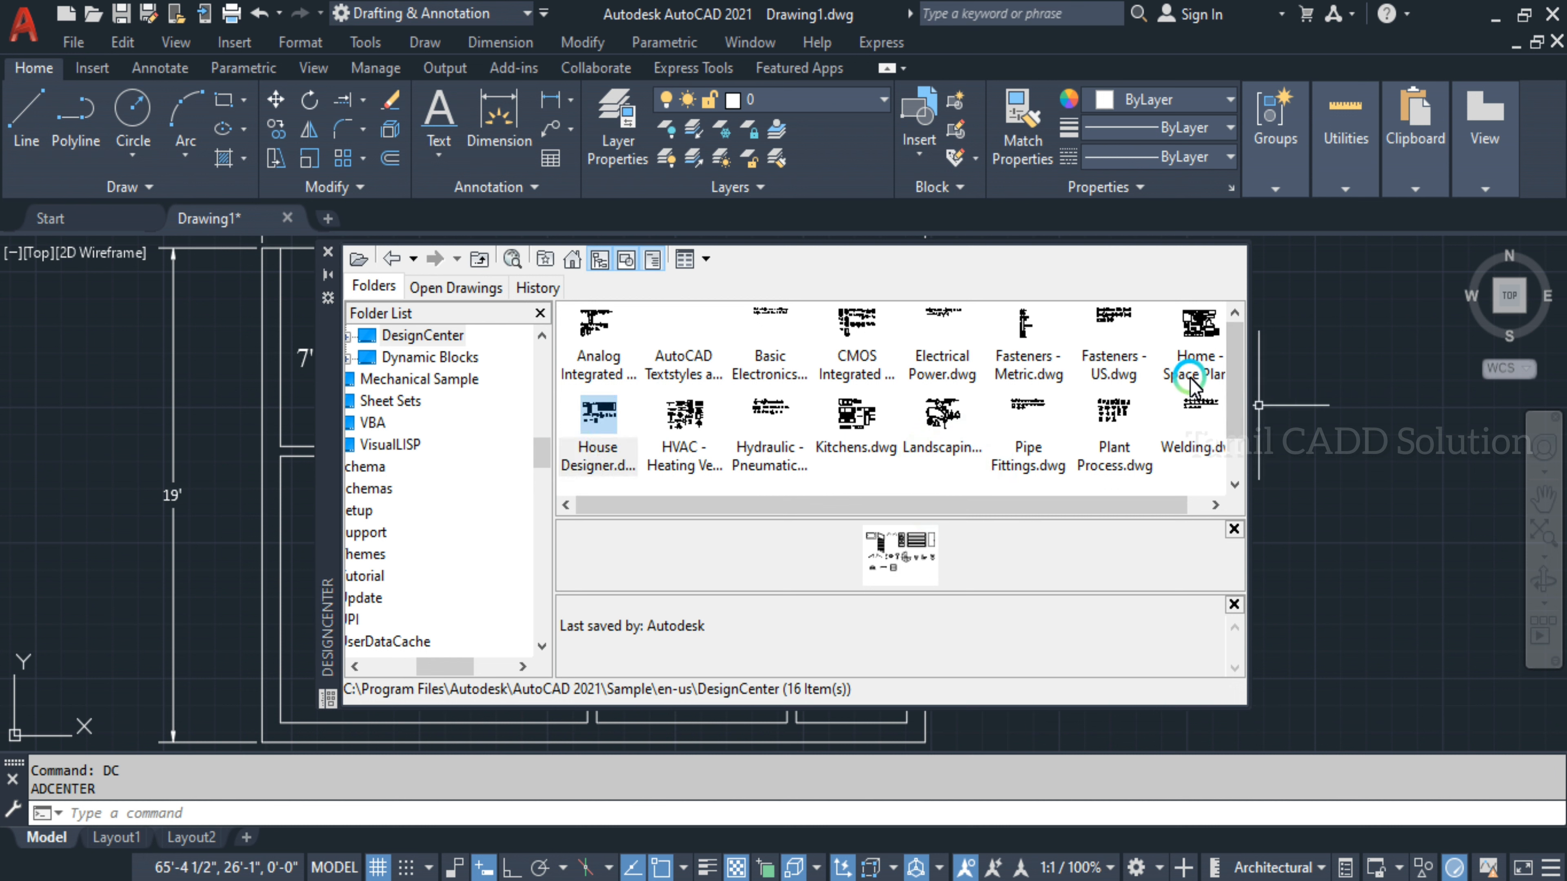
left_click(1197, 389)
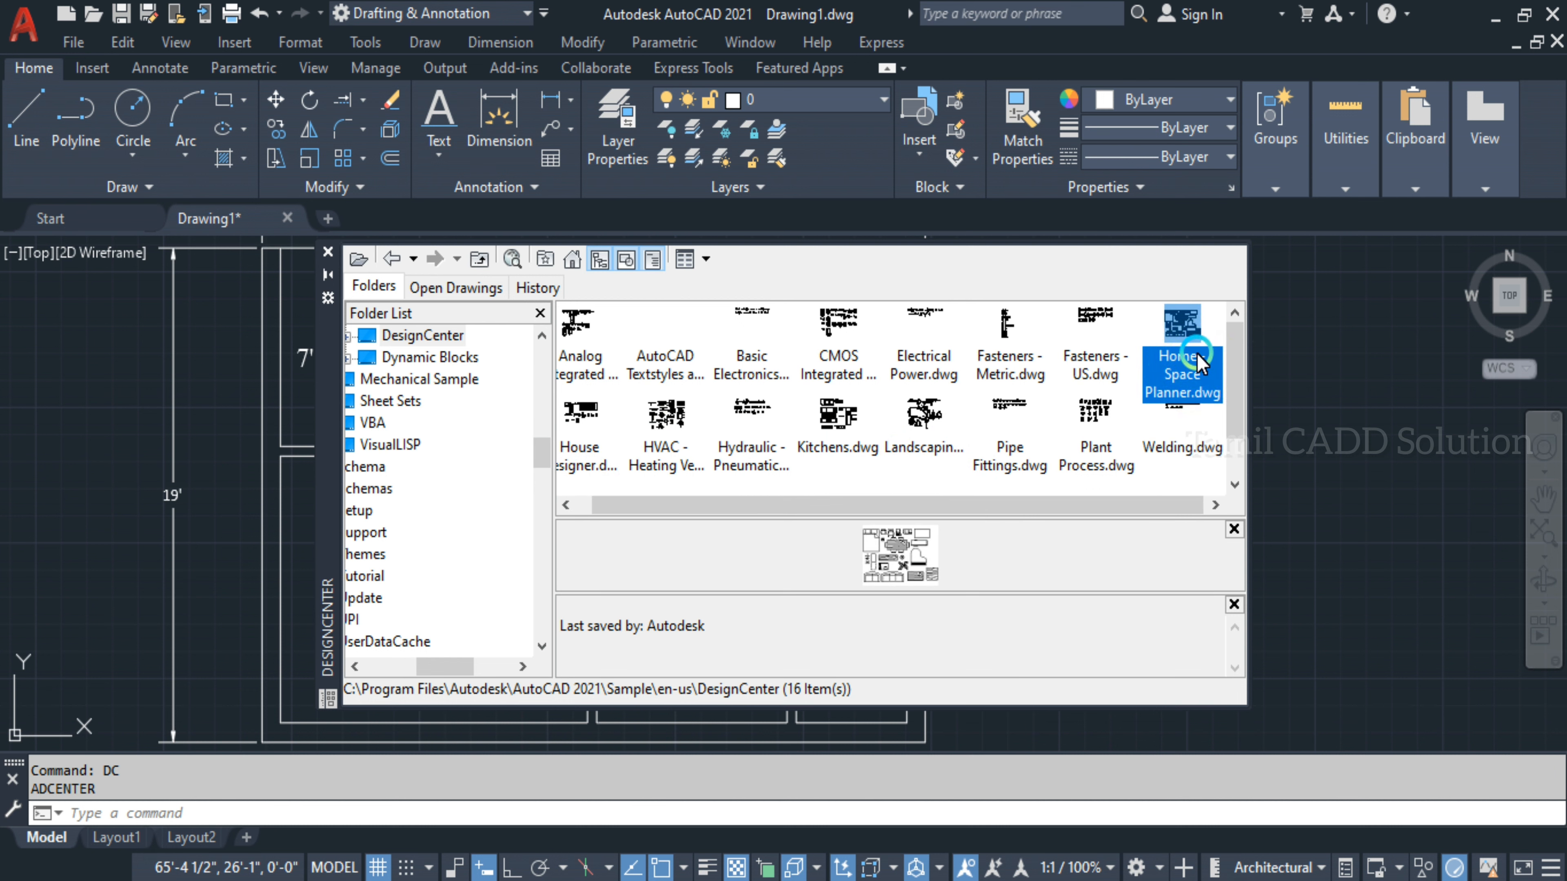
mouse_move(1198, 356)
left_mouse_down()
mouse_move(1348, 467)
mouse_move(1328, 494)
left_mouse_up()
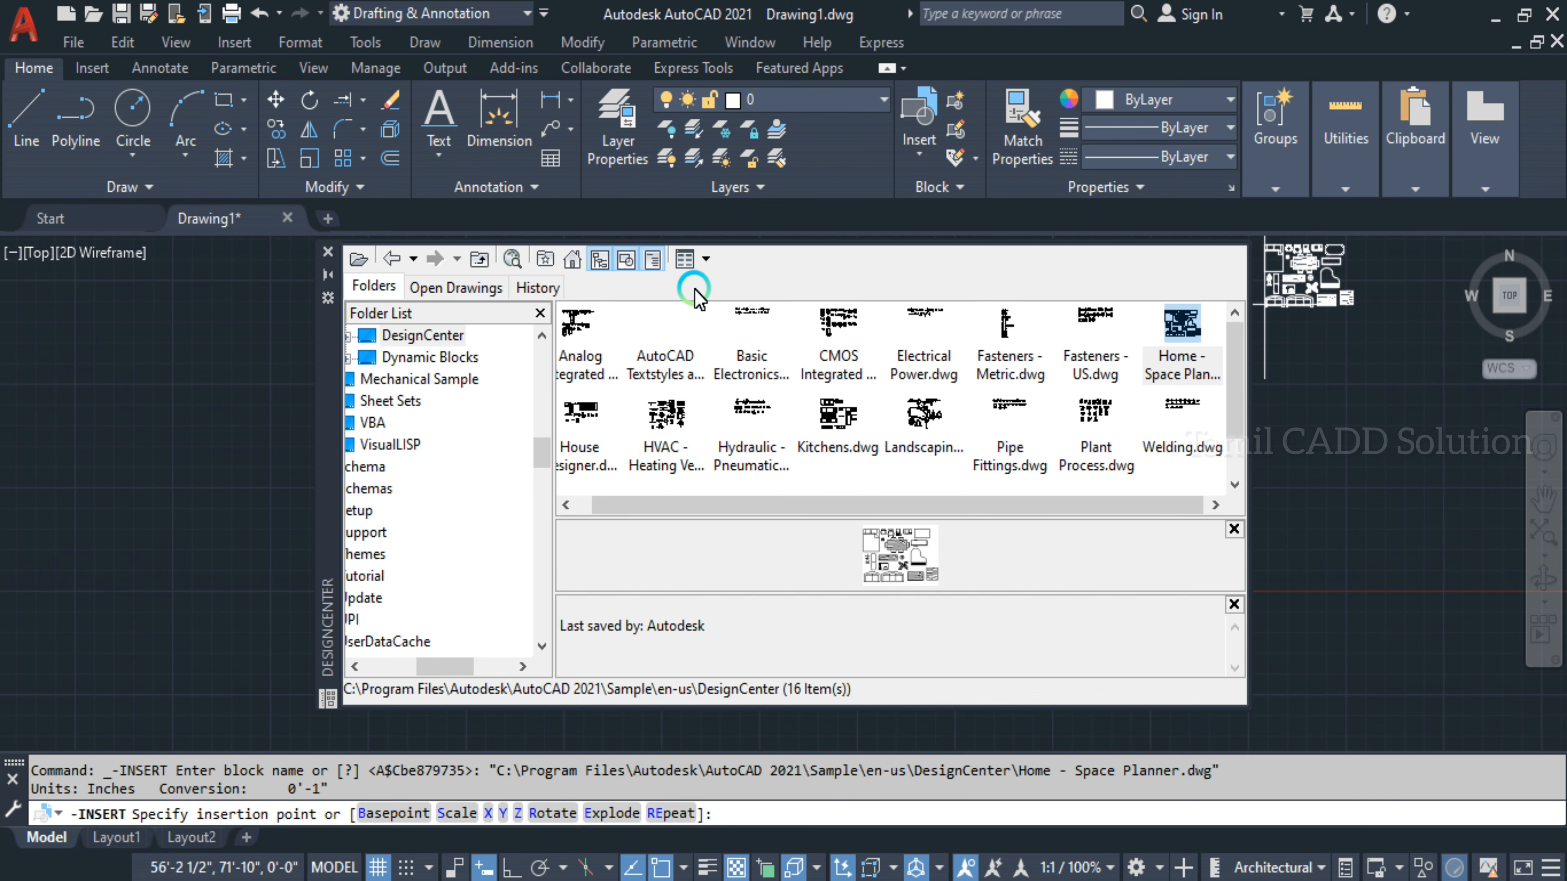
left_click(325, 250)
key("Escape")
Start inserting Home - Space Planner.dwg from the DesignCenter and place its insertion point in the empty area right of the floor plan
middle_click_drag(981, 540, 282, 442)
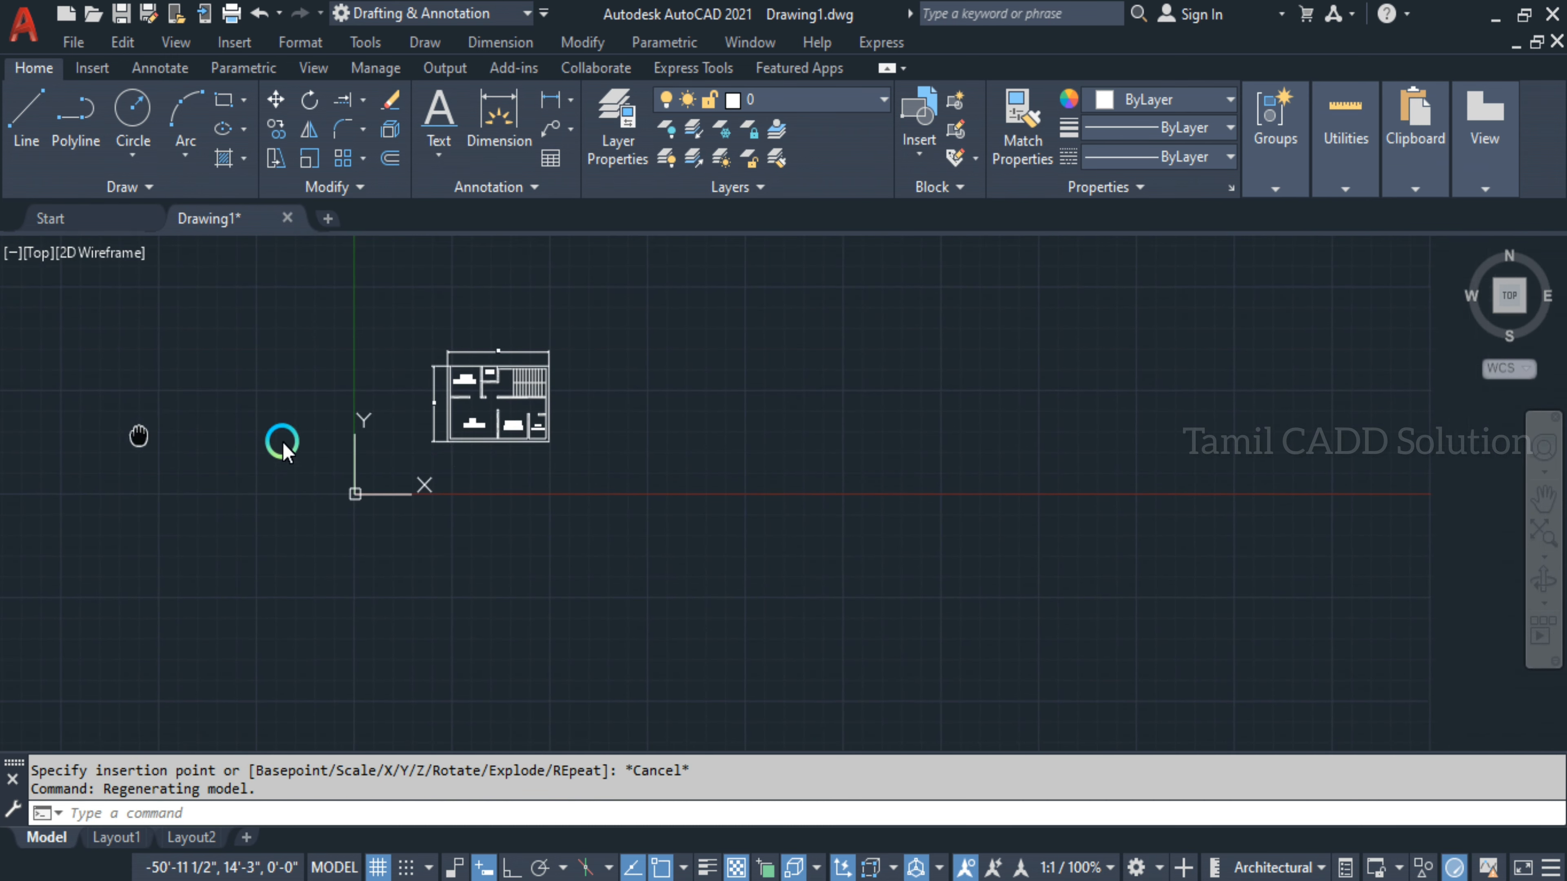
scroll(635, 420, "up", 3)
middle_click_drag(626, 430, 831, 569)
scroll(831, 568, "down", 3)
middle_click_drag(783, 514, 687, 521)
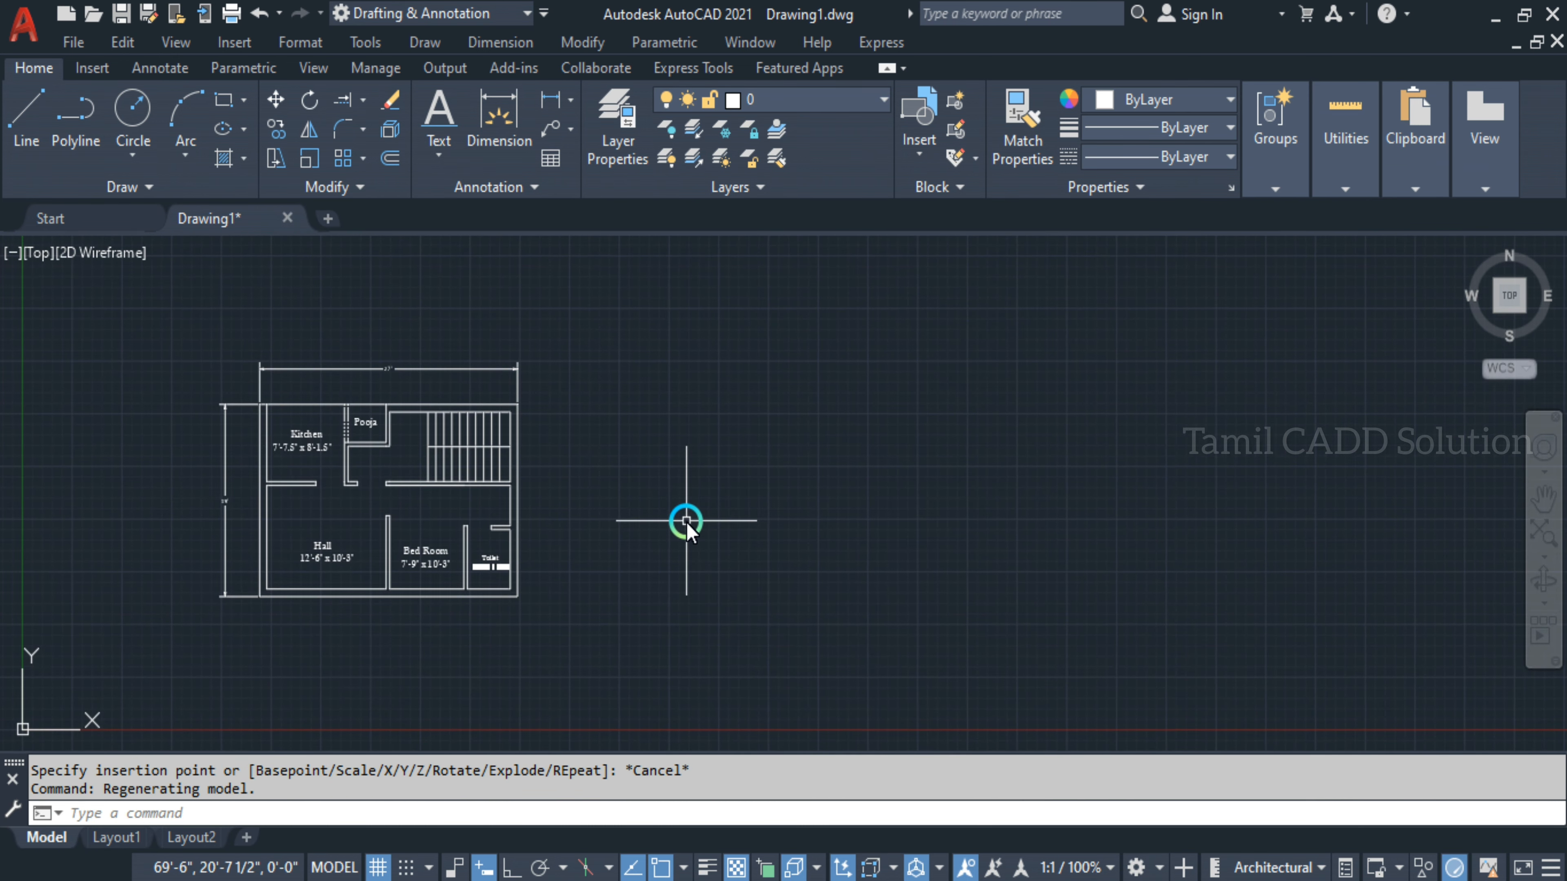
key("ctrl+2")
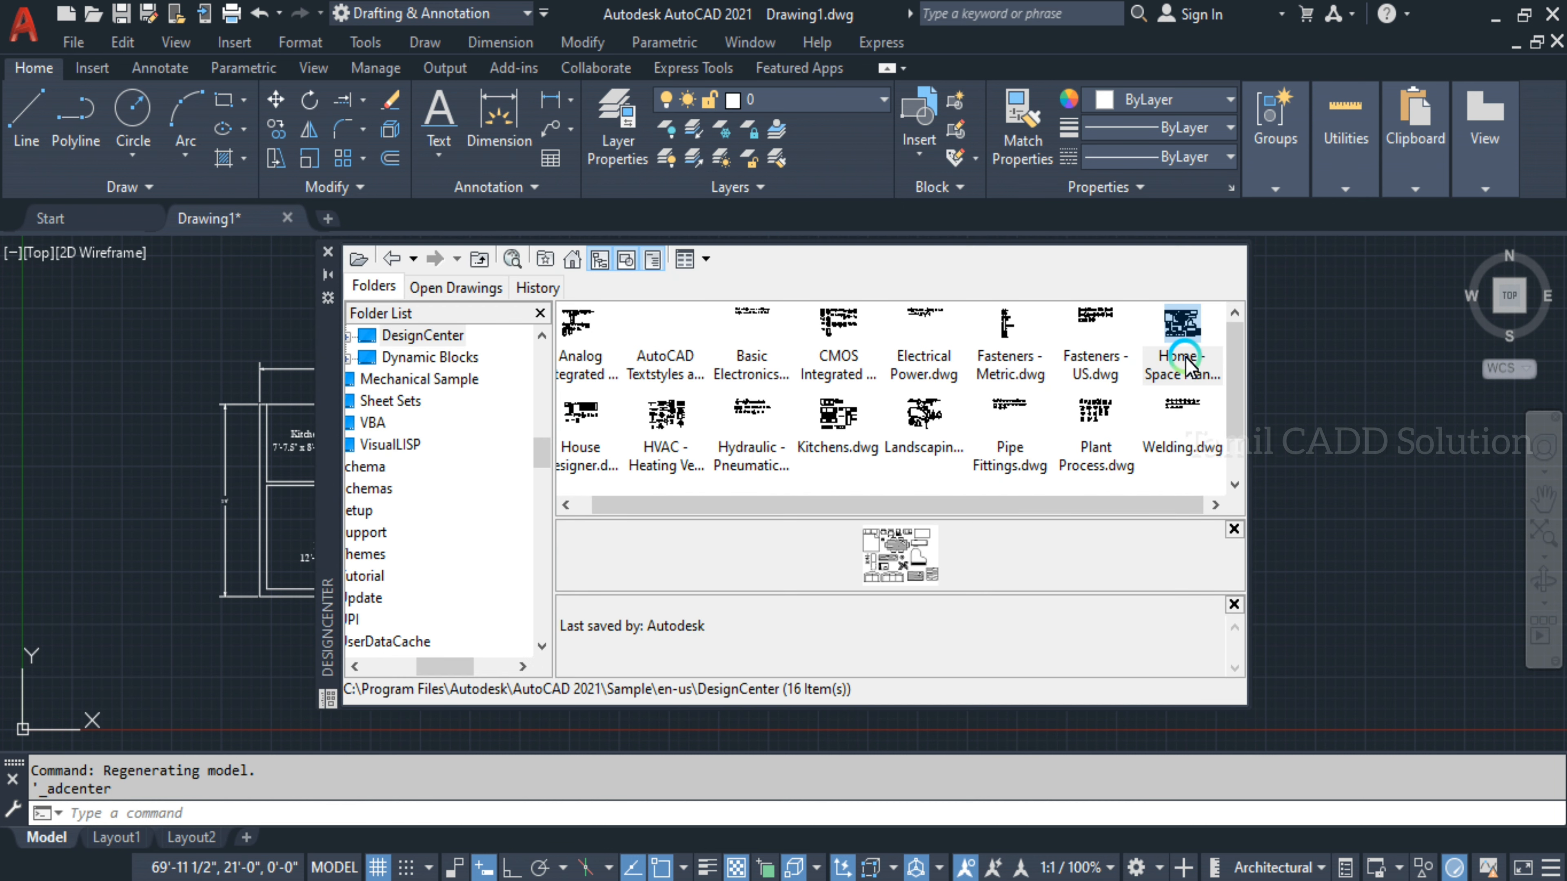
mouse_move(1182, 333)
left_mouse_down()
mouse_move(1218, 413)
mouse_move(1301, 476)
left_mouse_up()
mouse_move(1340, 736)
middle_mouse_down()
mouse_move(801, 635)
mouse_move(1312, 744)
mouse_move(1543, 765)
middle_mouse_up()
left_click(1274, 551)
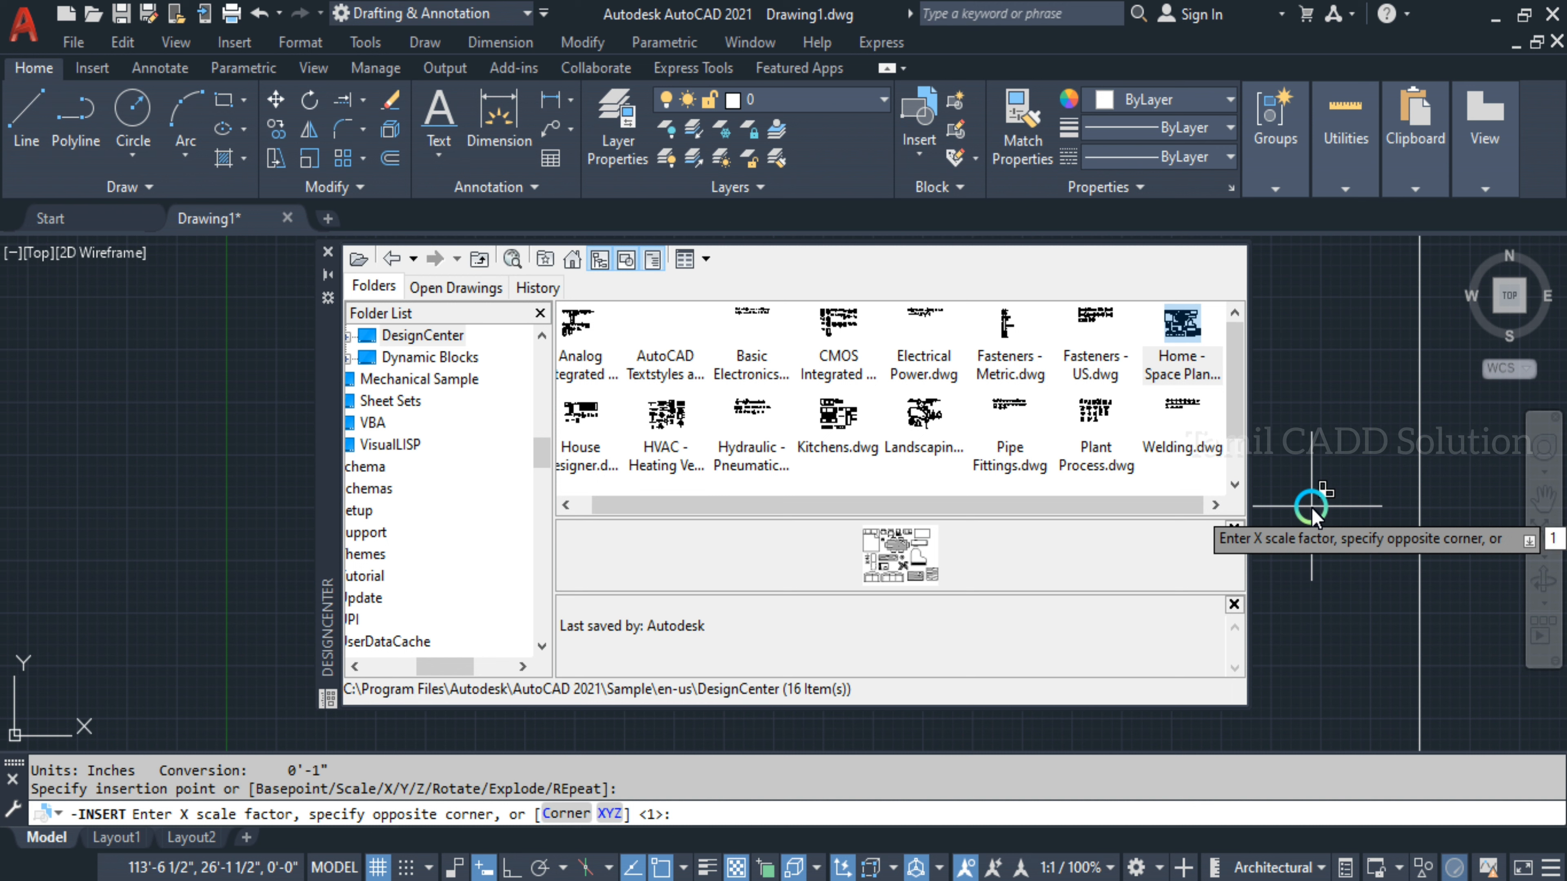
Insert the Home - Space Planner block with X and Y scale factors of 1 and rotation angle 0, and close the DesignCenter
key("Return")
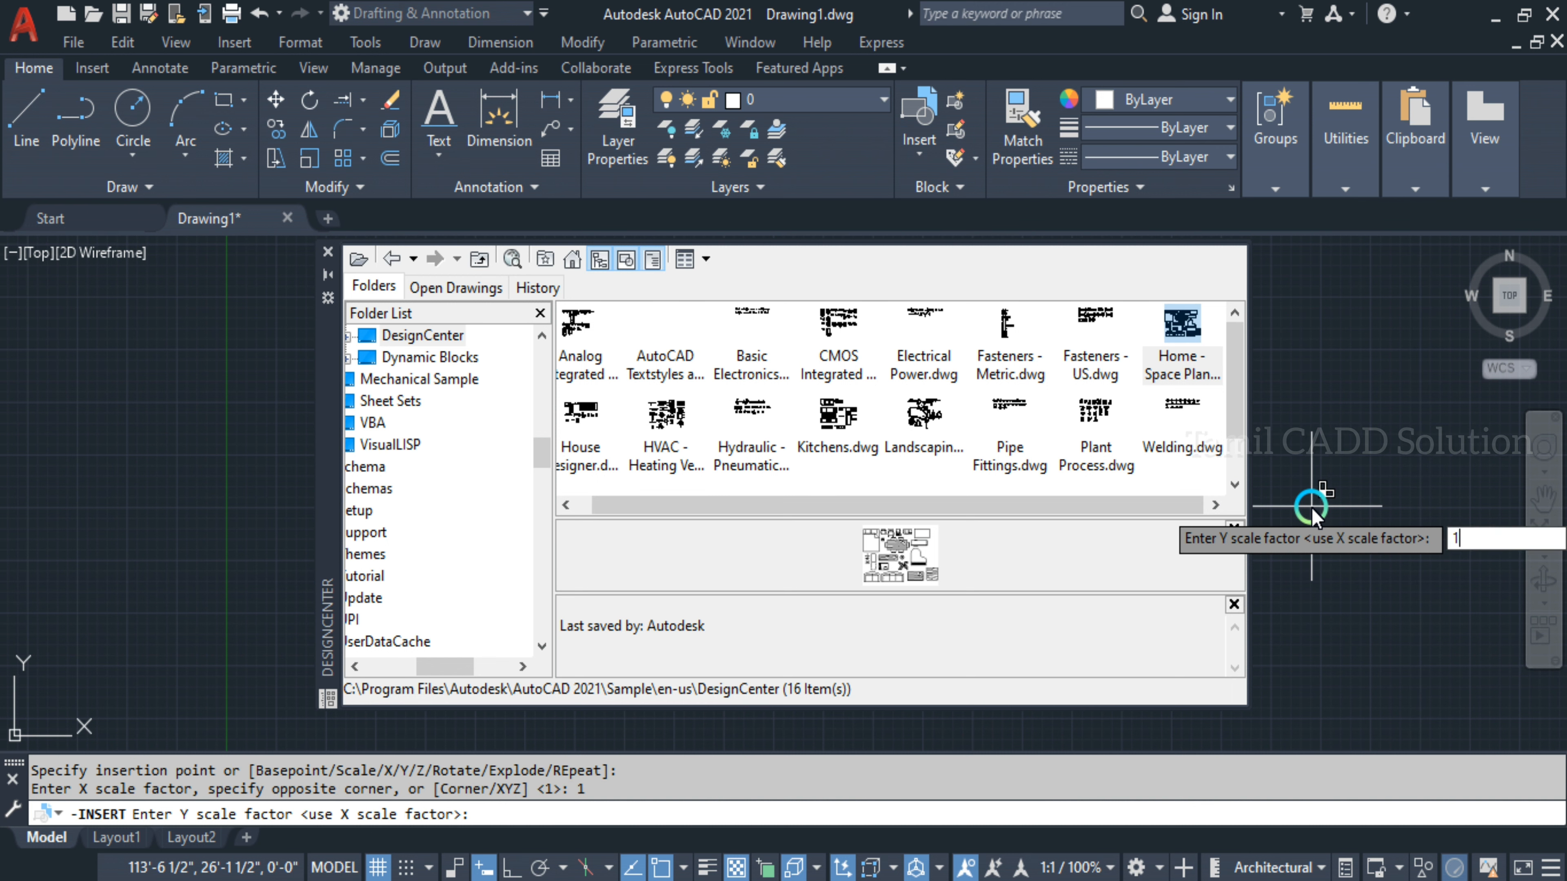
type("1")
key("Return")
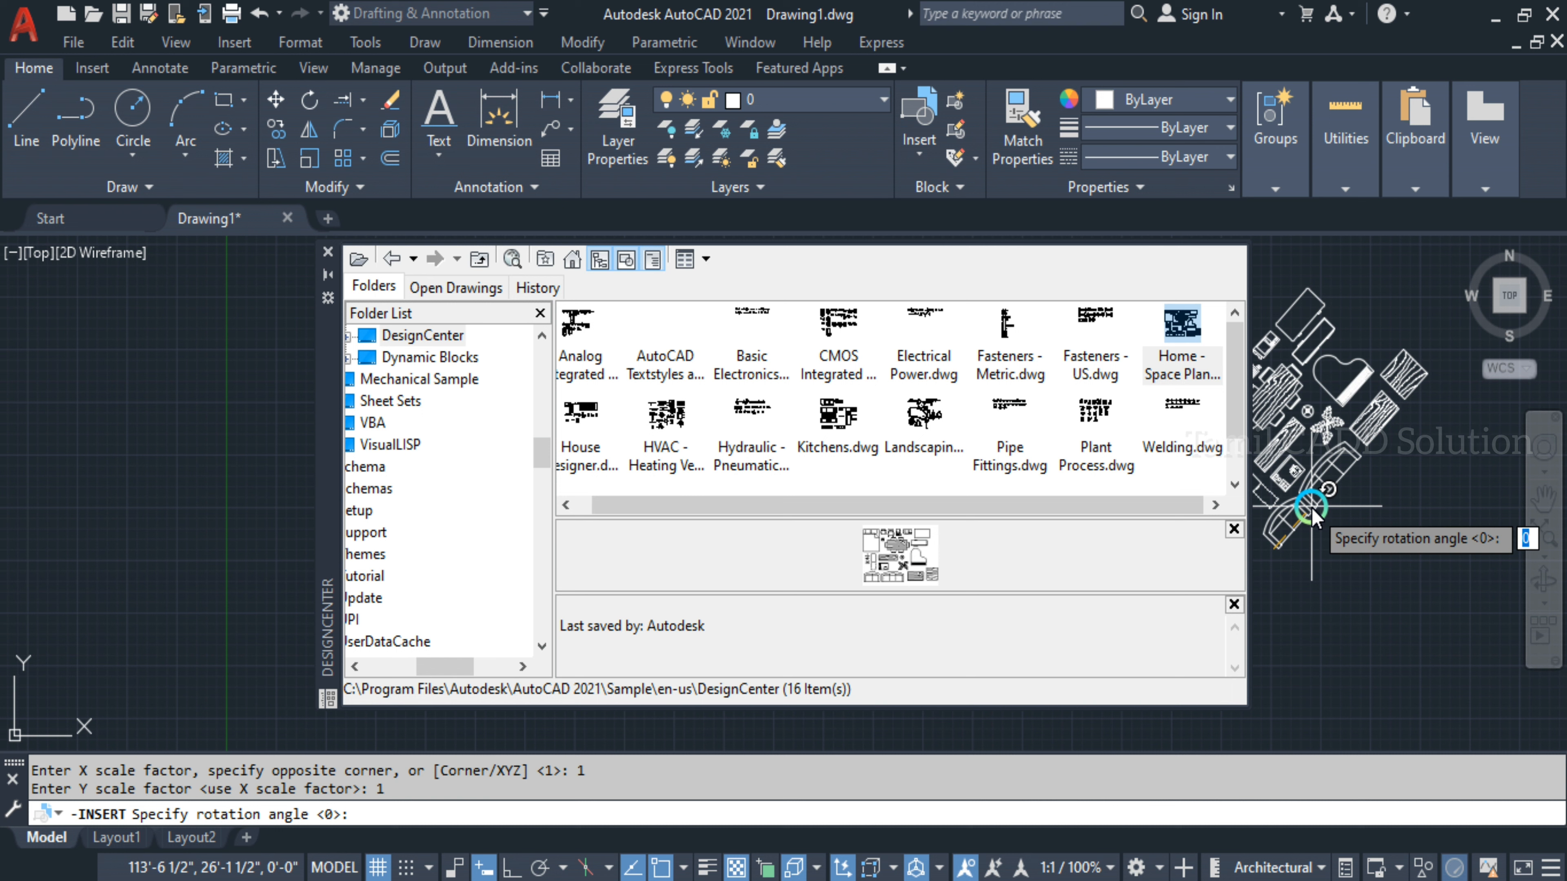
key("Return")
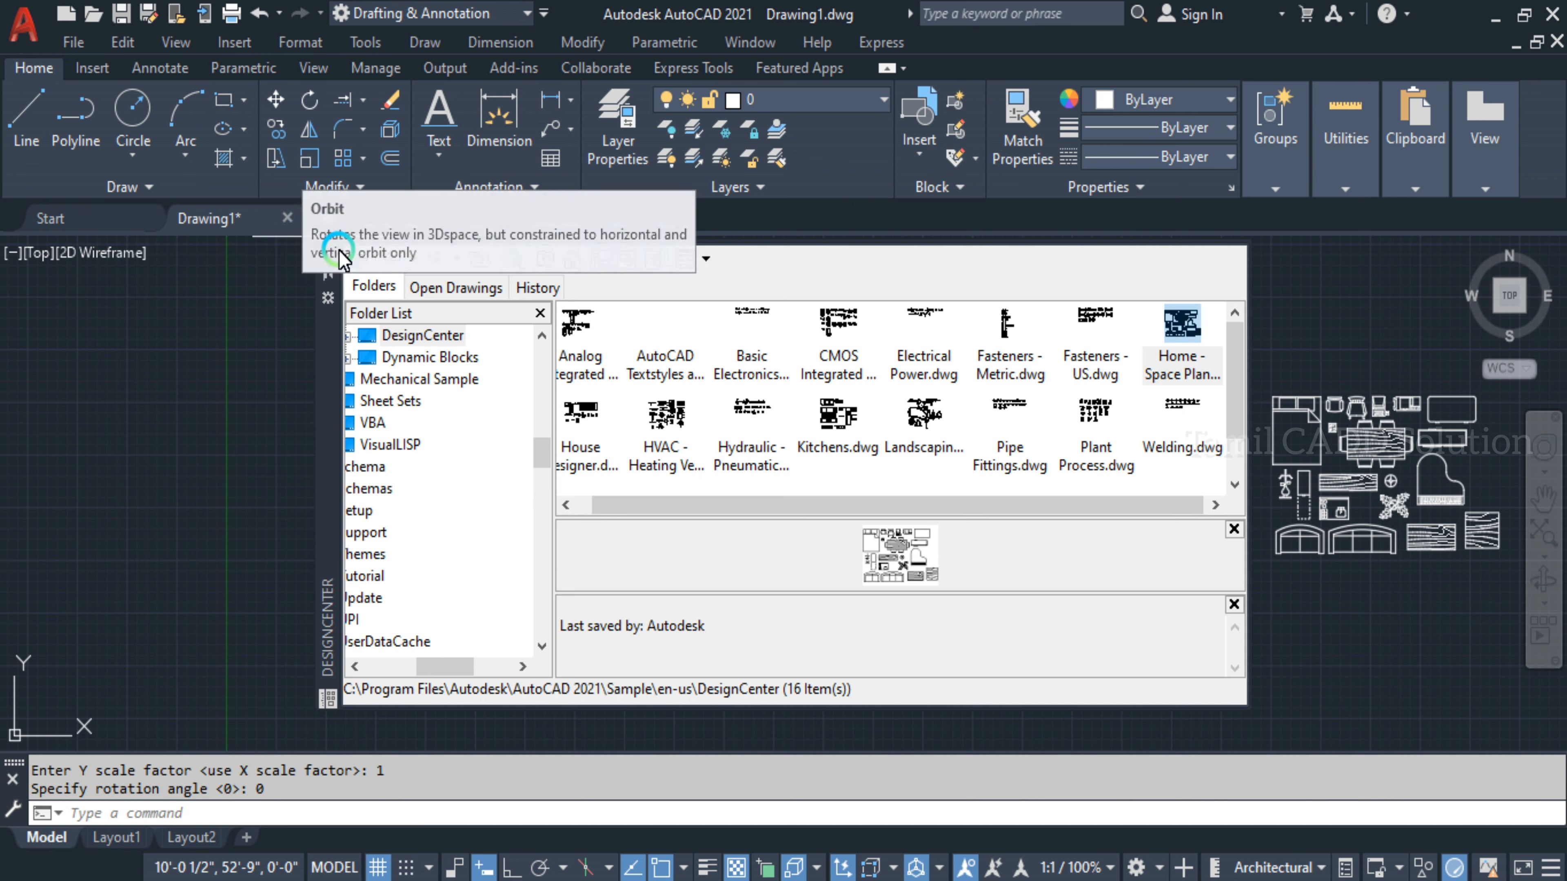
left_click(327, 252)
middle_click_drag(1014, 485, 782, 407)
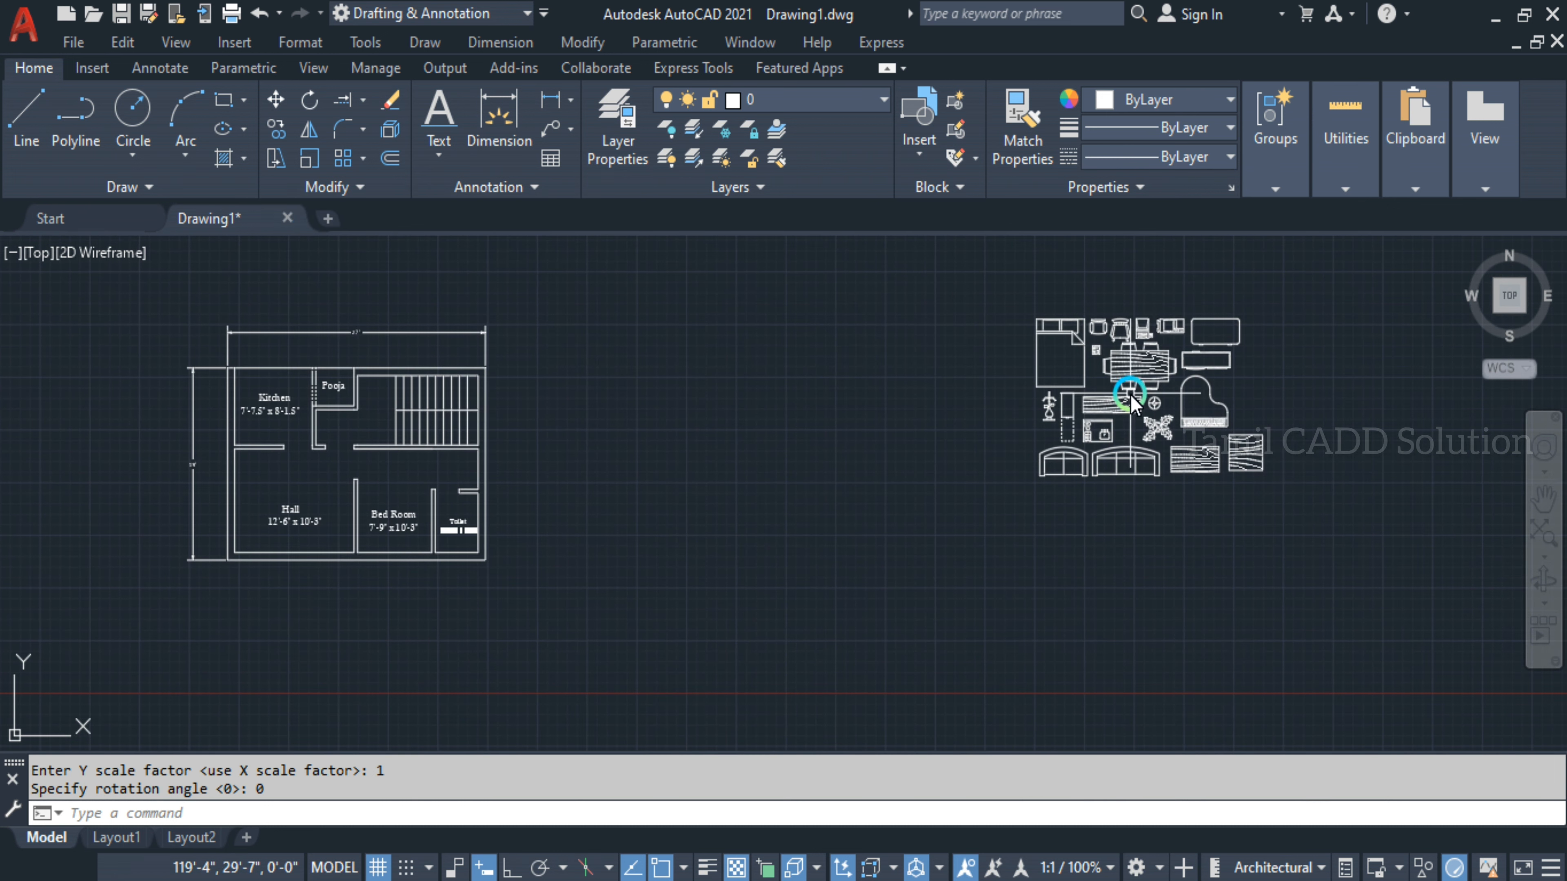
Explode the inserted Home - Space Planner block into its individual furniture pieces
middle_click_drag(1036, 424, 685, 504)
scroll(750, 487, "up", 5)
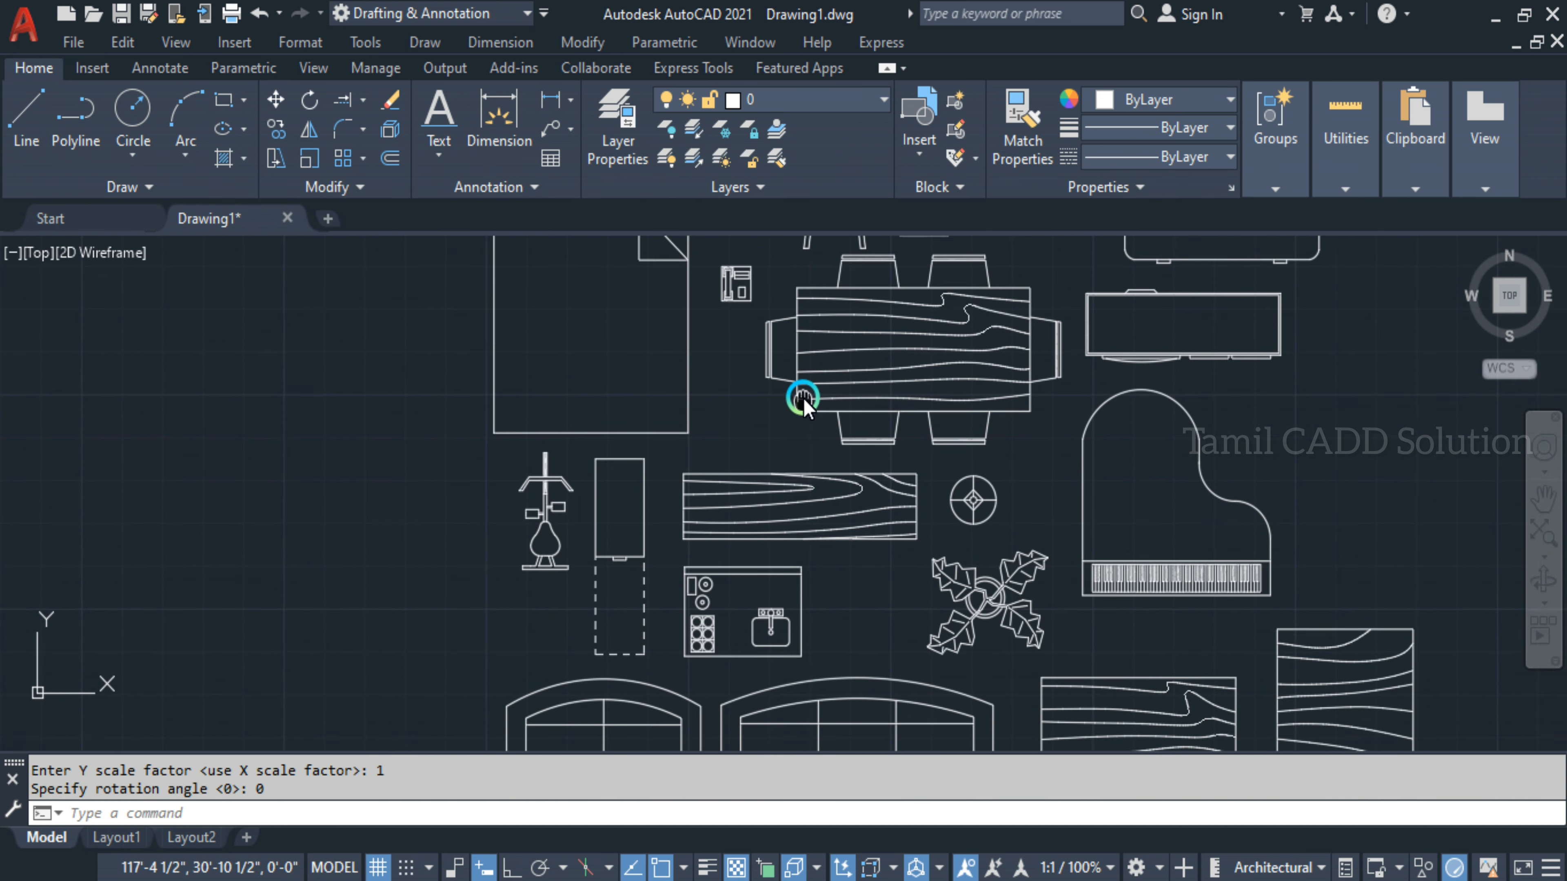
scroll(804, 399, "down", 5)
scroll(804, 518, "up", 1)
left_click(830, 473)
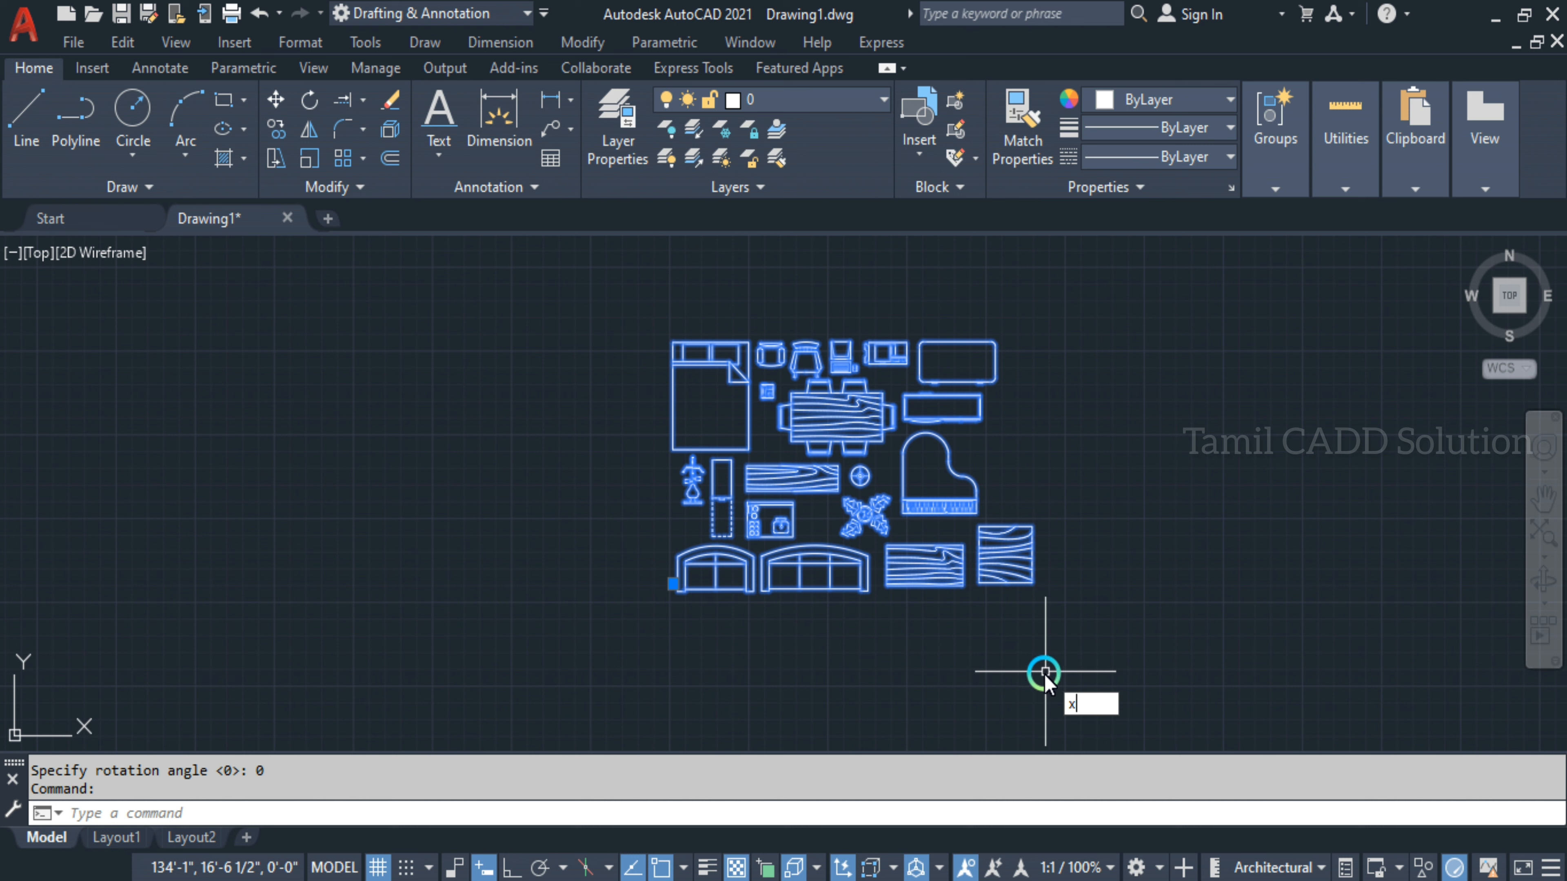
type("x")
key("Return")
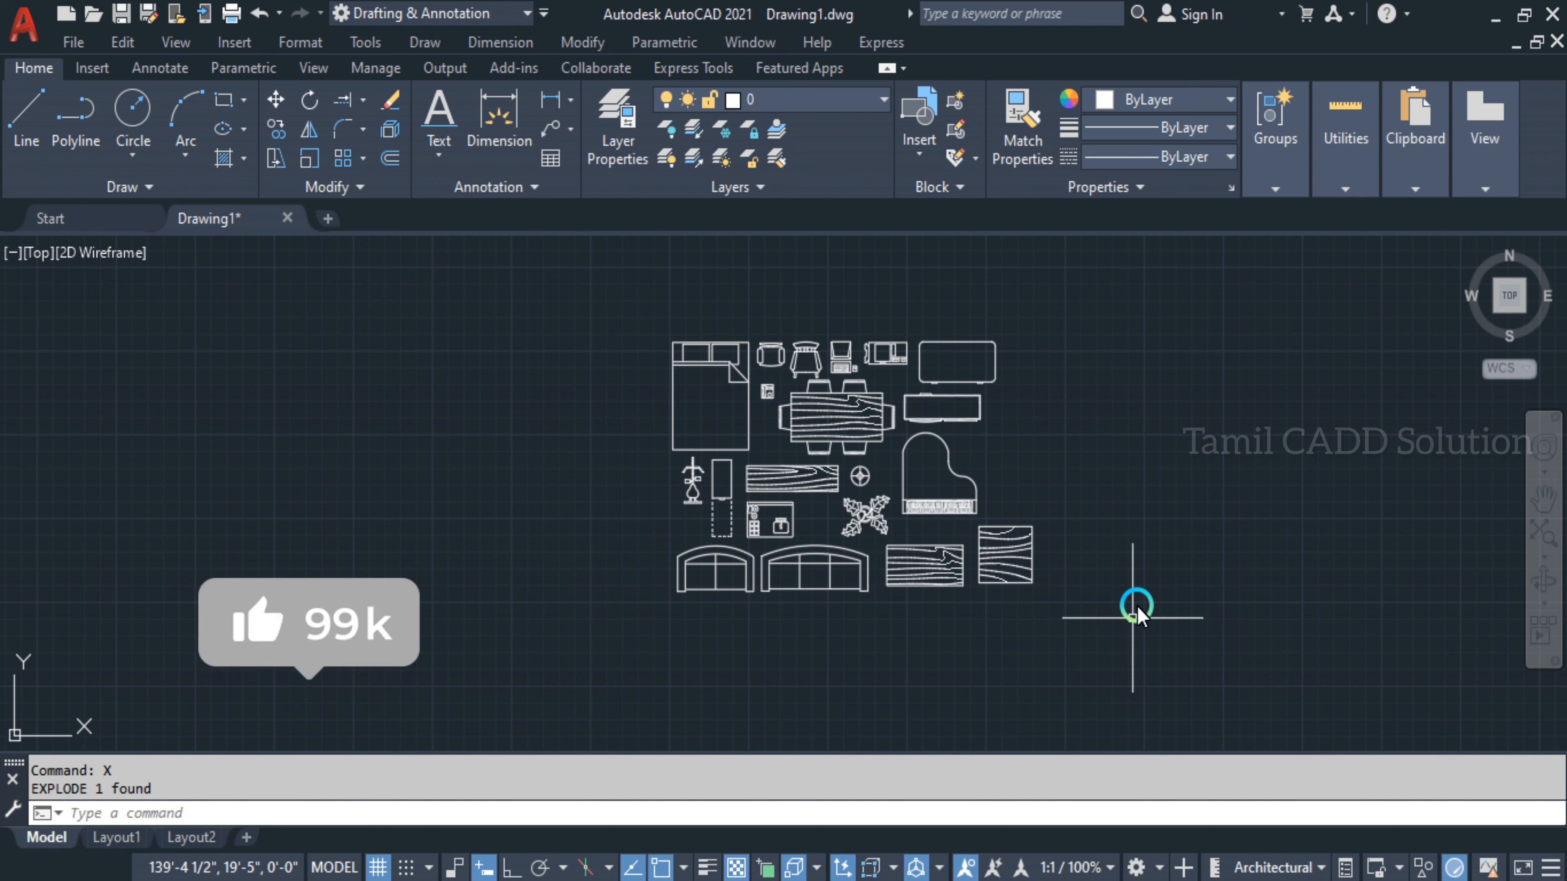
Test-select individual furniture pieces, such as the dining table set, to check that they are separate, and clear the selection
left_click(1046, 588)
left_click(1011, 527)
left_click(956, 492)
left_click(930, 414)
key("Escape")
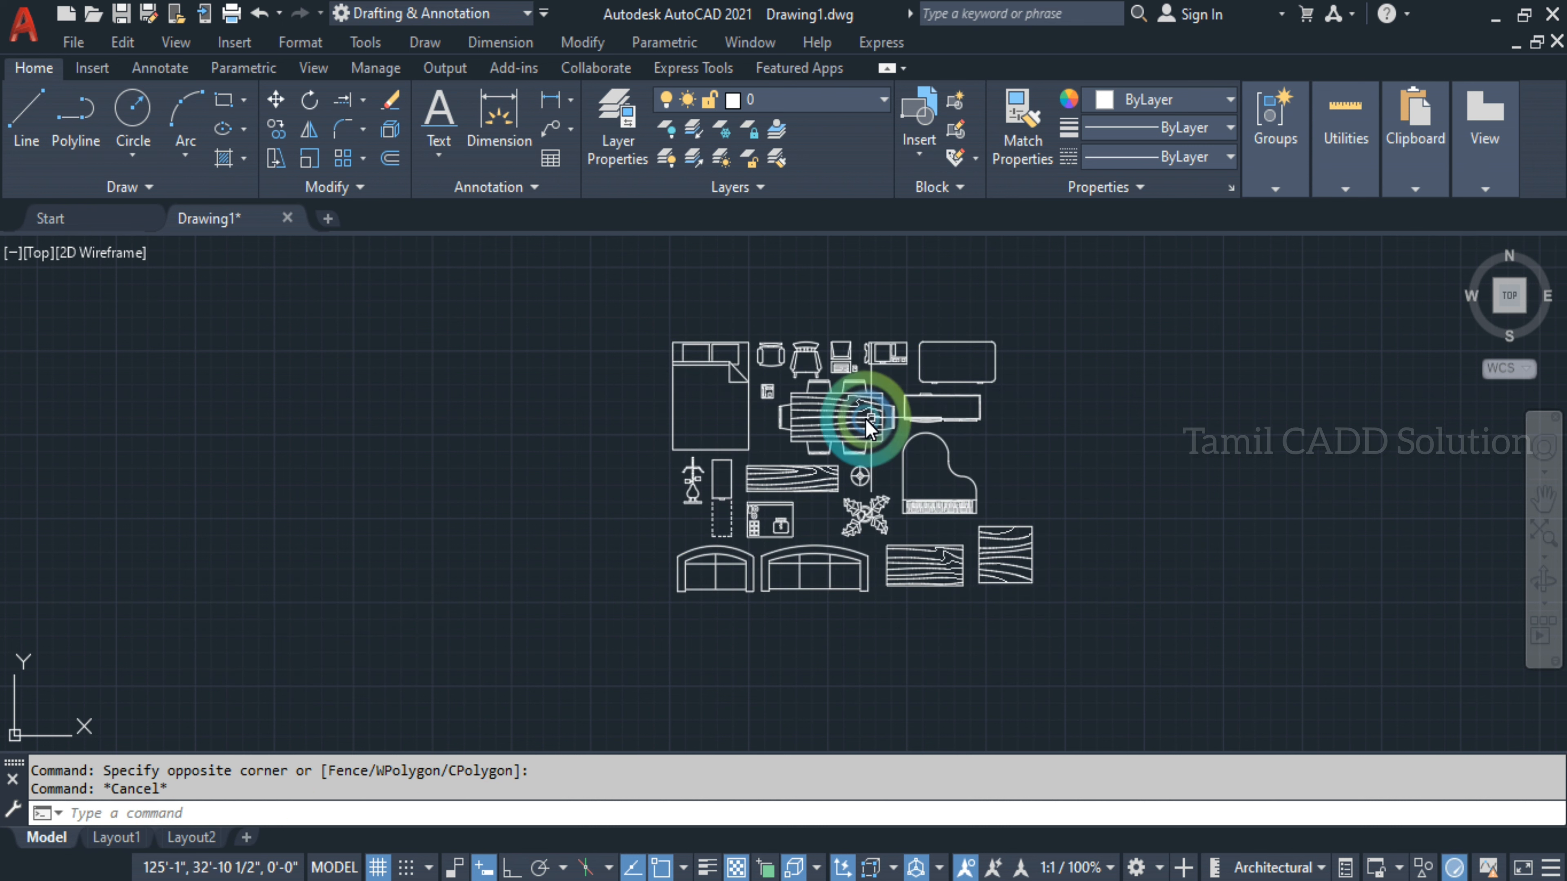
left_click(868, 419)
left_click(826, 442)
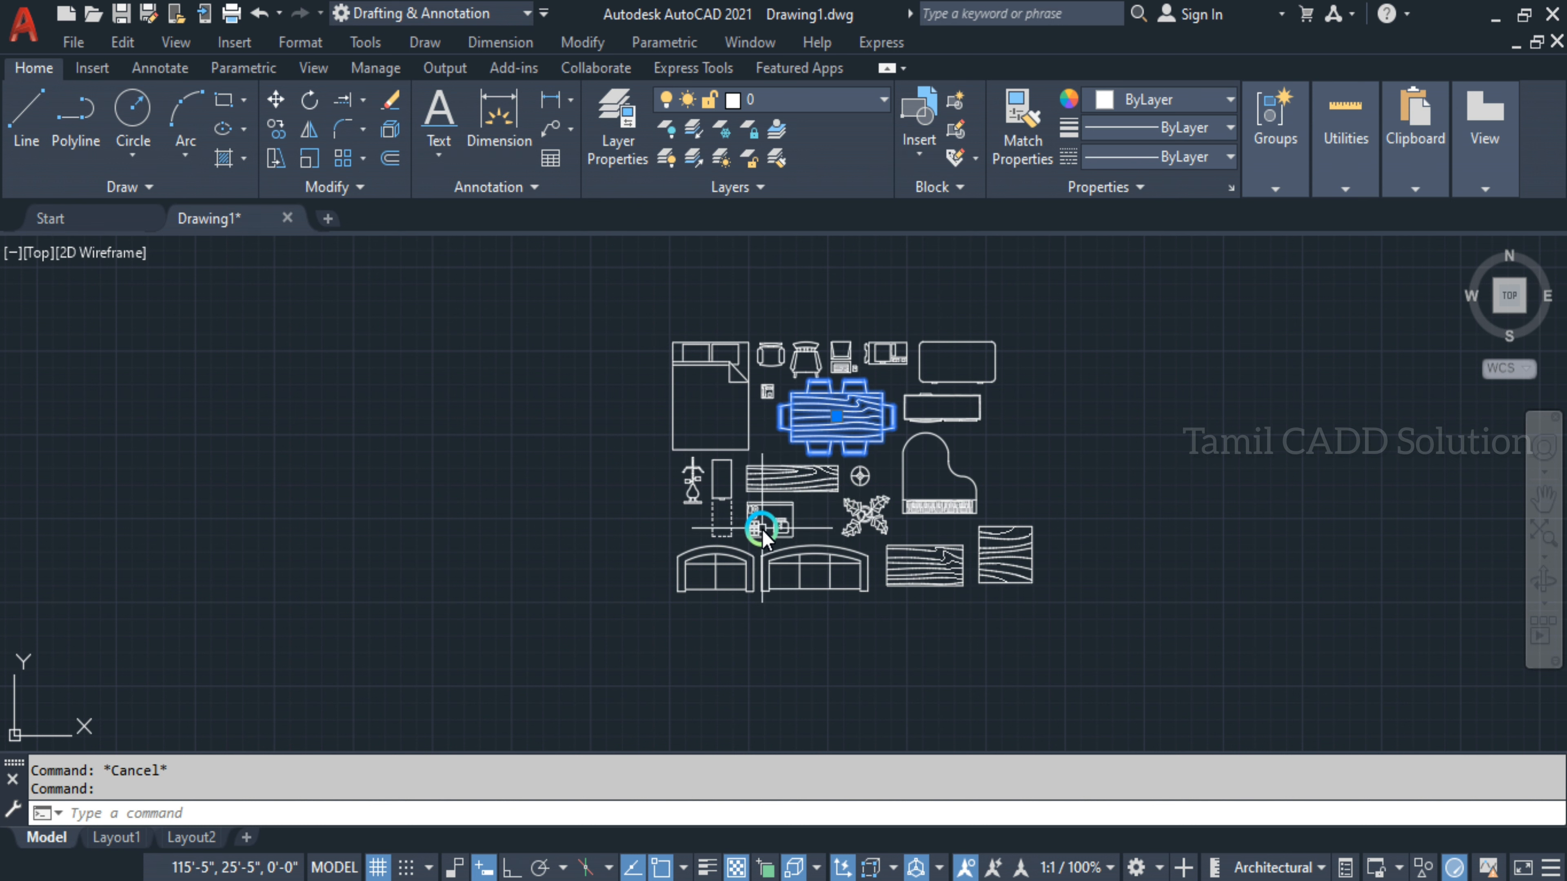
key("Escape")
Copy the two roundback sofas from the furniture set and paste them into the Hall of the floor plan
middle_click_drag(768, 571, 885, 544)
scroll(871, 514, "up", 1)
left_click(923, 651)
left_click(770, 563)
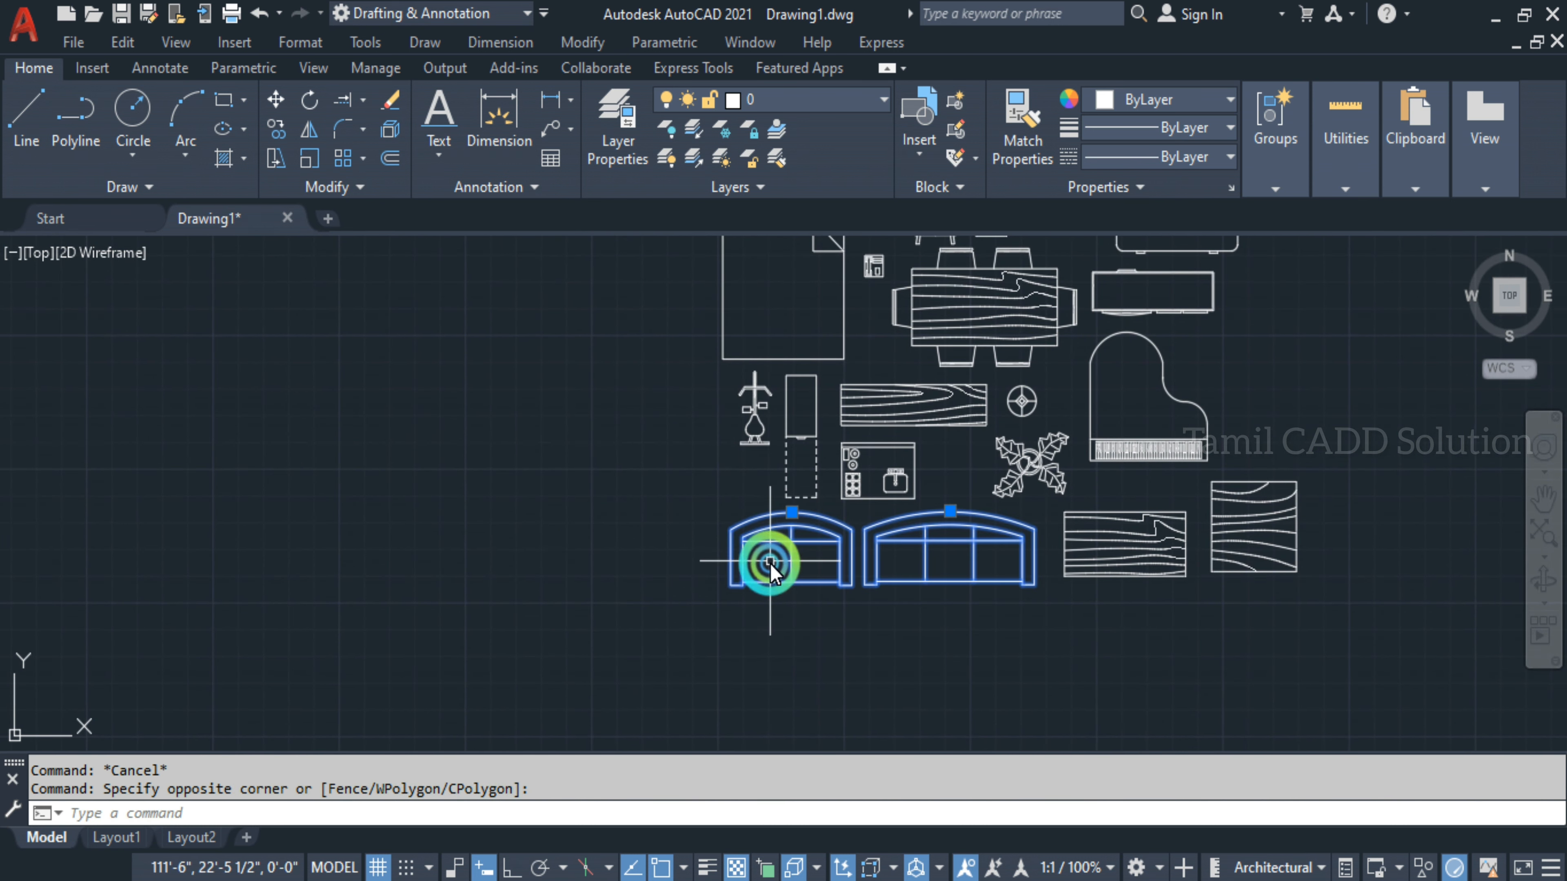
key("ctrl+c")
scroll(587, 637, "down", 2)
middle_click_drag(587, 637, 1234, 618)
scroll(1234, 618, "down", 2)
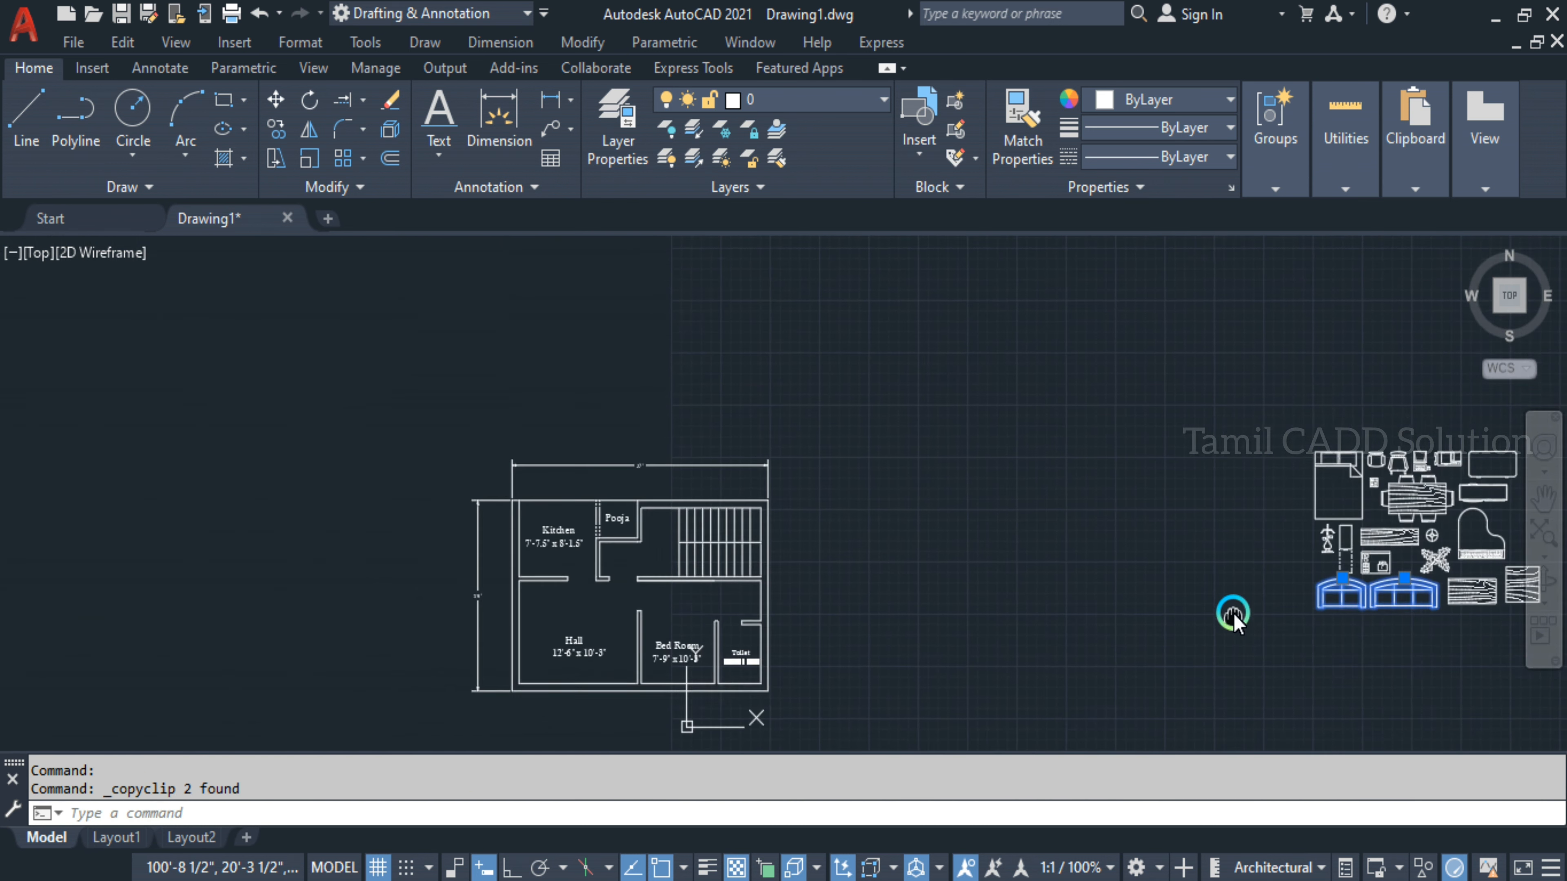
scroll(543, 653, "up", 2)
key("ctrl+v")
scroll(559, 633, "up", 5)
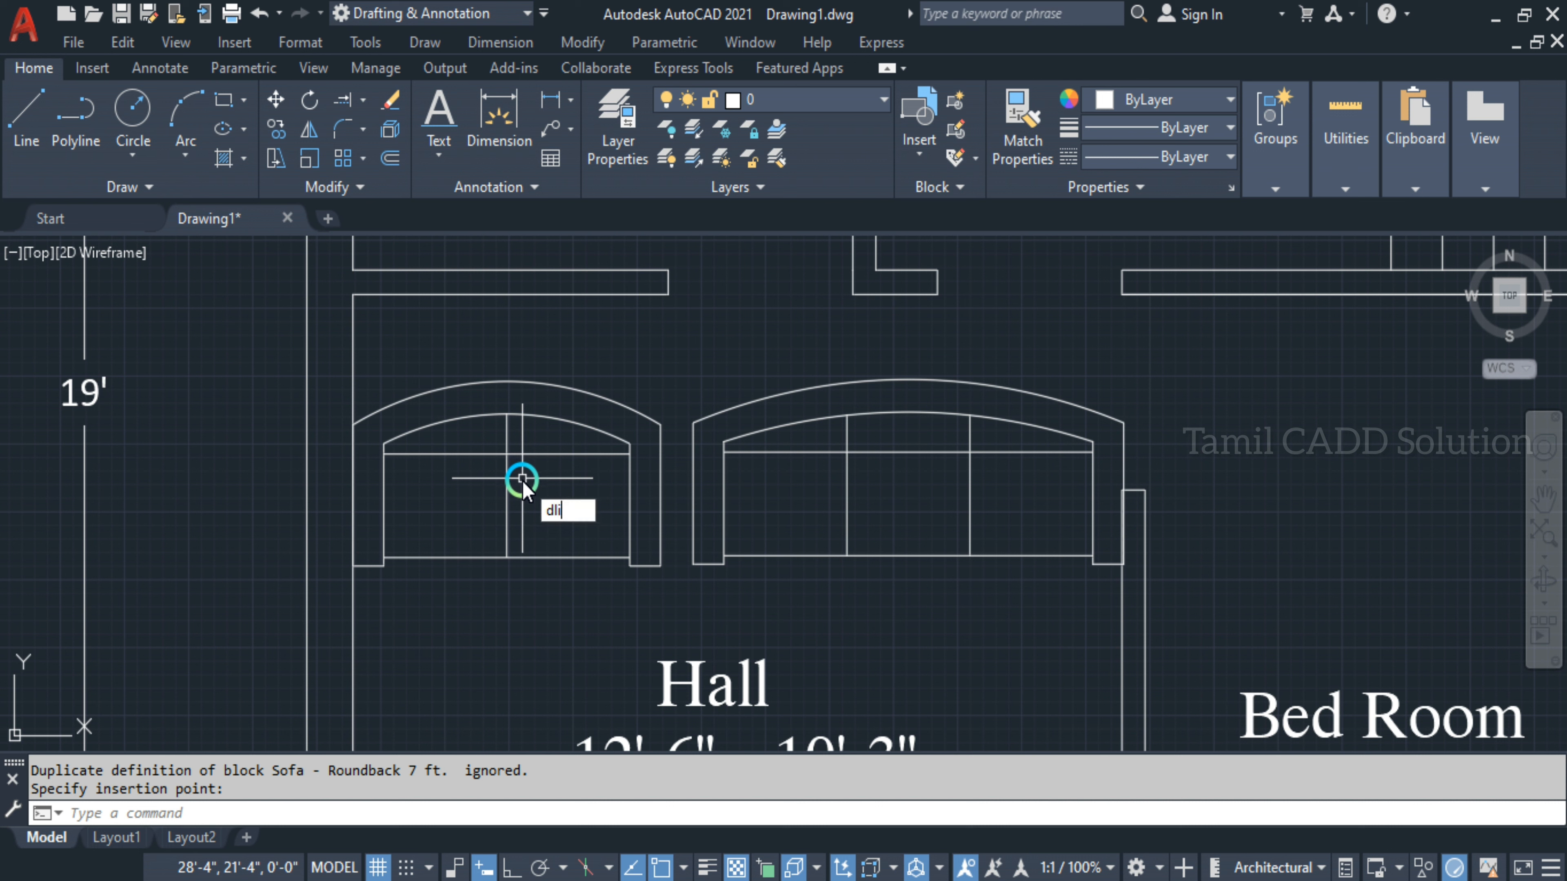
Measure the smaller sofa's width with a linear dimension placed below it, and erase that dimension
type("dli")
key("Return")
left_click(353, 544)
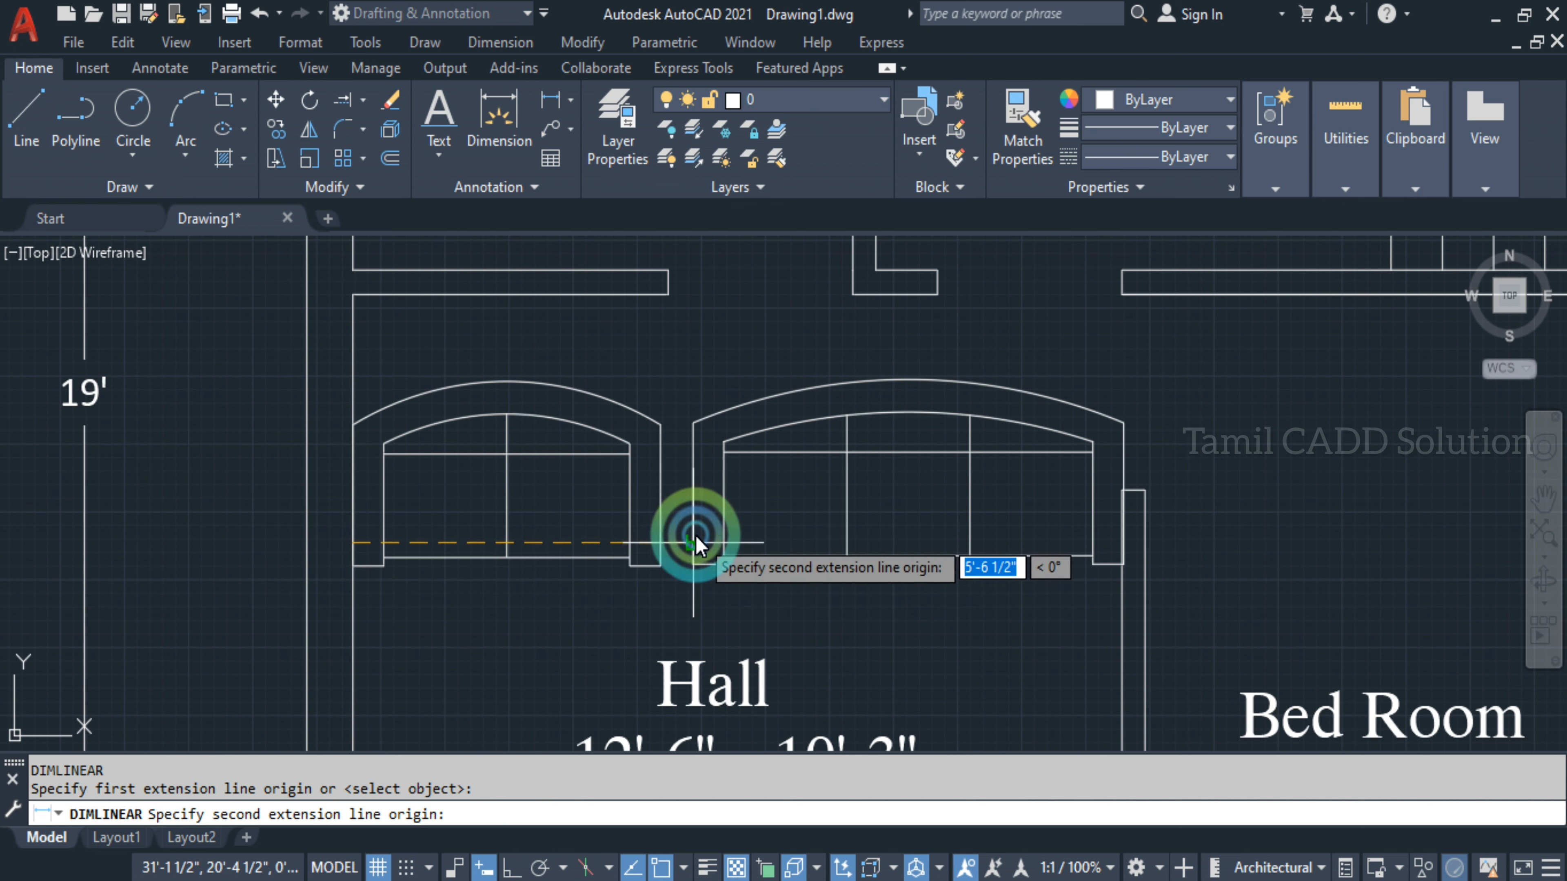
left_click(661, 527)
left_click(587, 614)
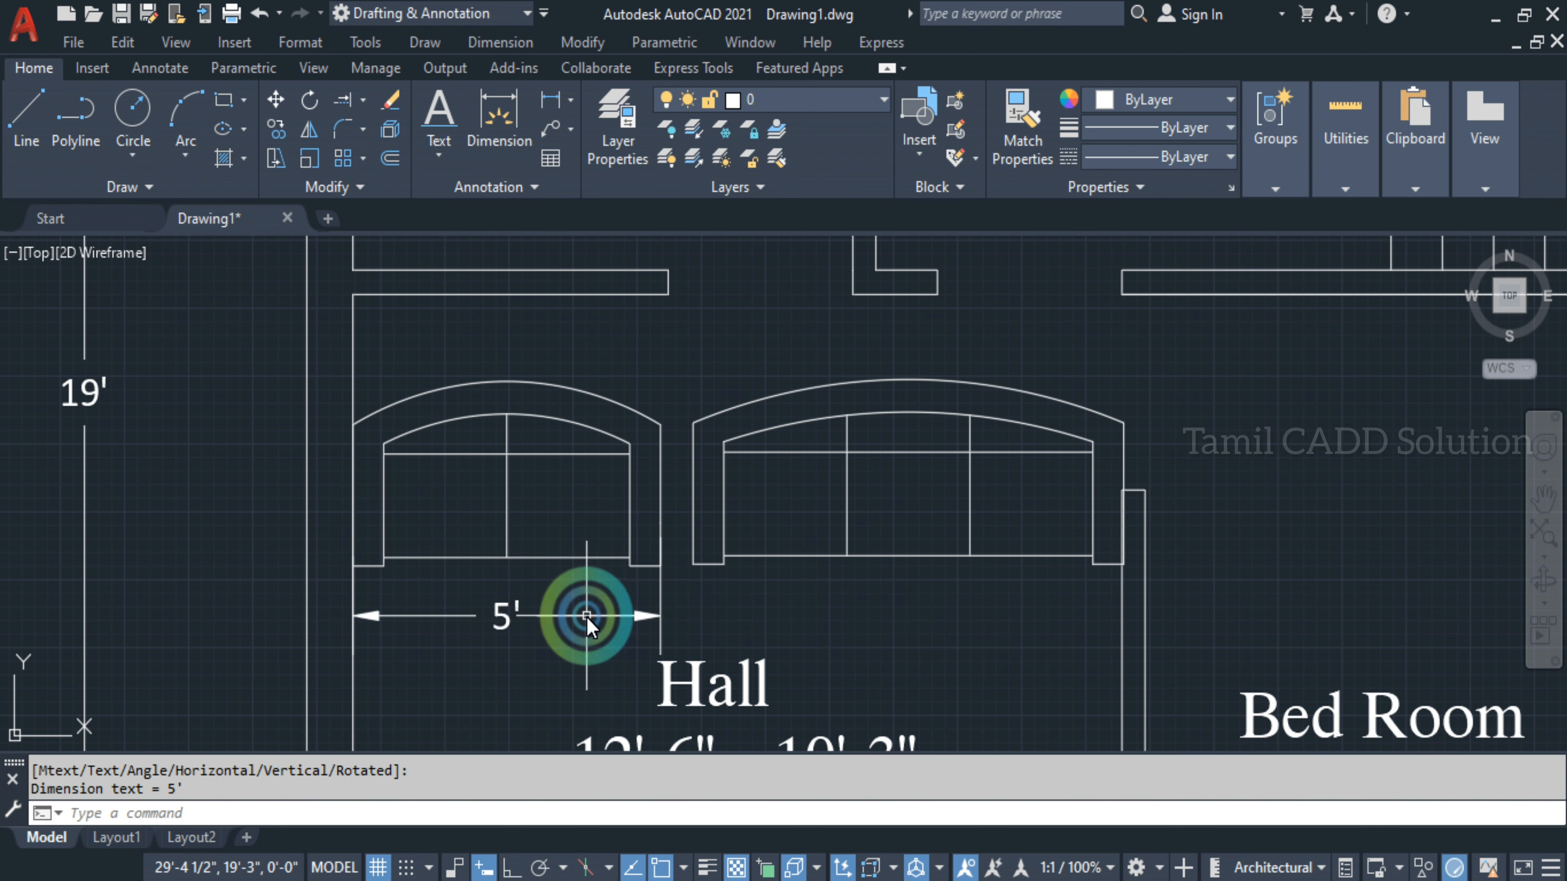
left_click(605, 649)
left_click(520, 599)
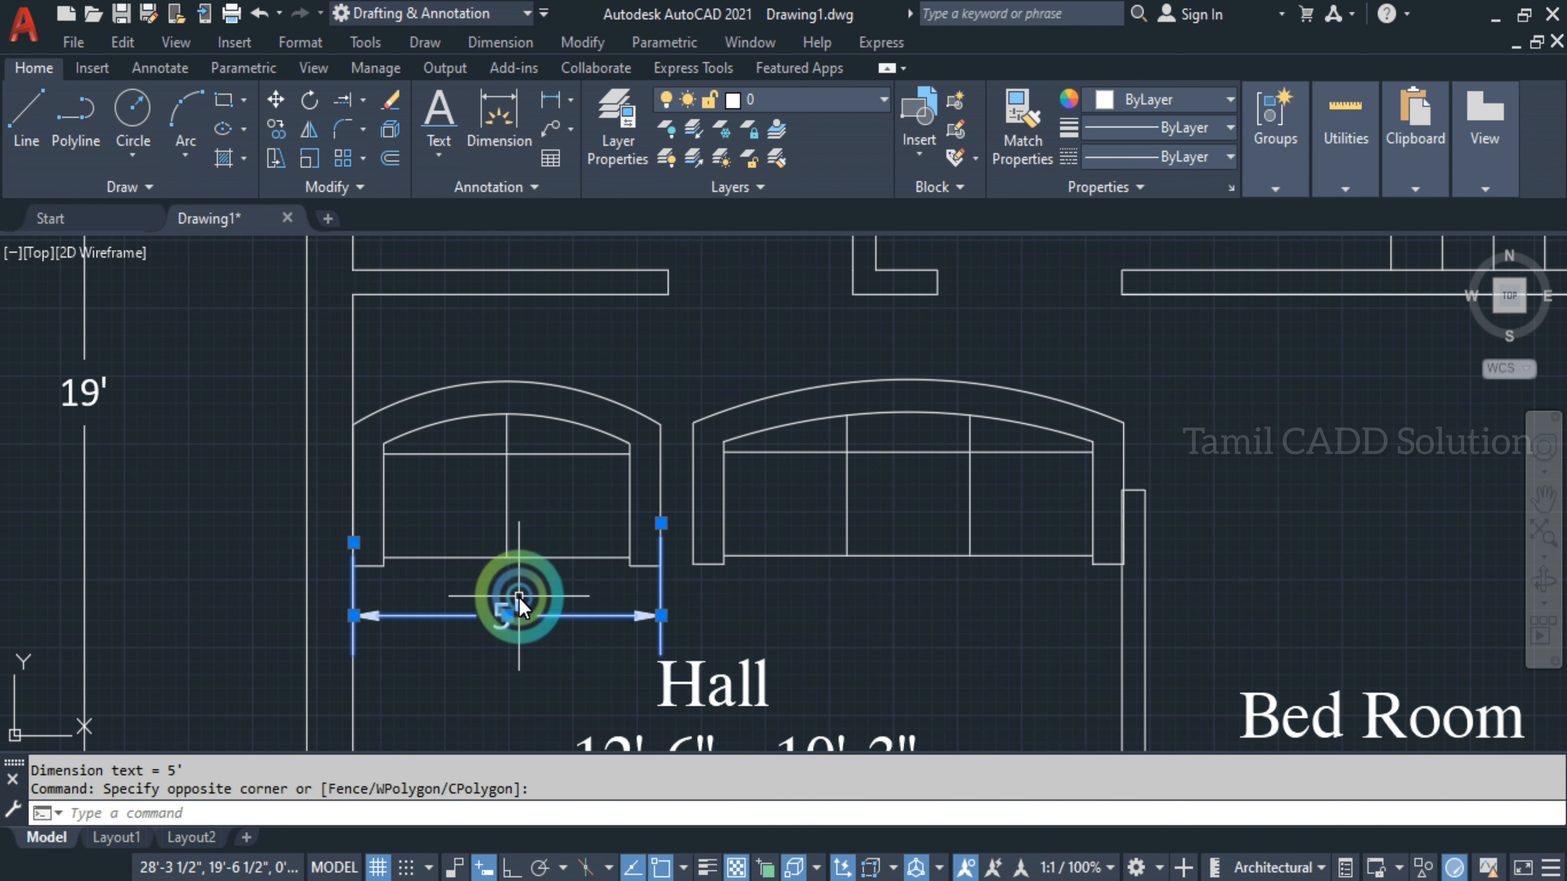
key("Delete")
Rotate the smaller sofa a quarter turn counterclockwise with Ortho on, so its back faces the Hall's outer wall
left_click(553, 567)
left_click(483, 413)
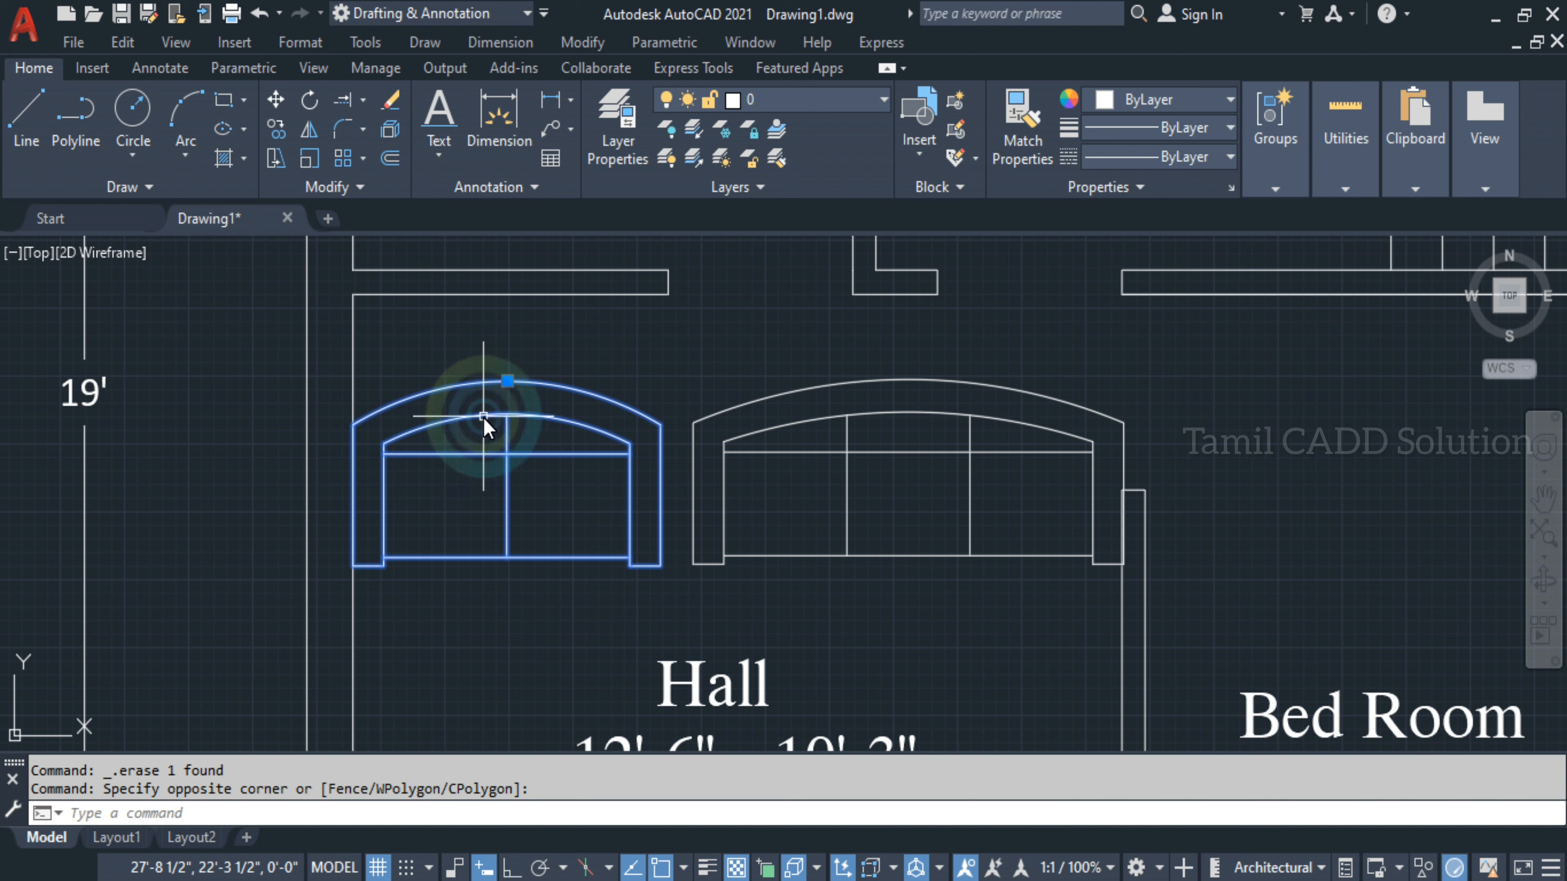
type("ro")
key("Return")
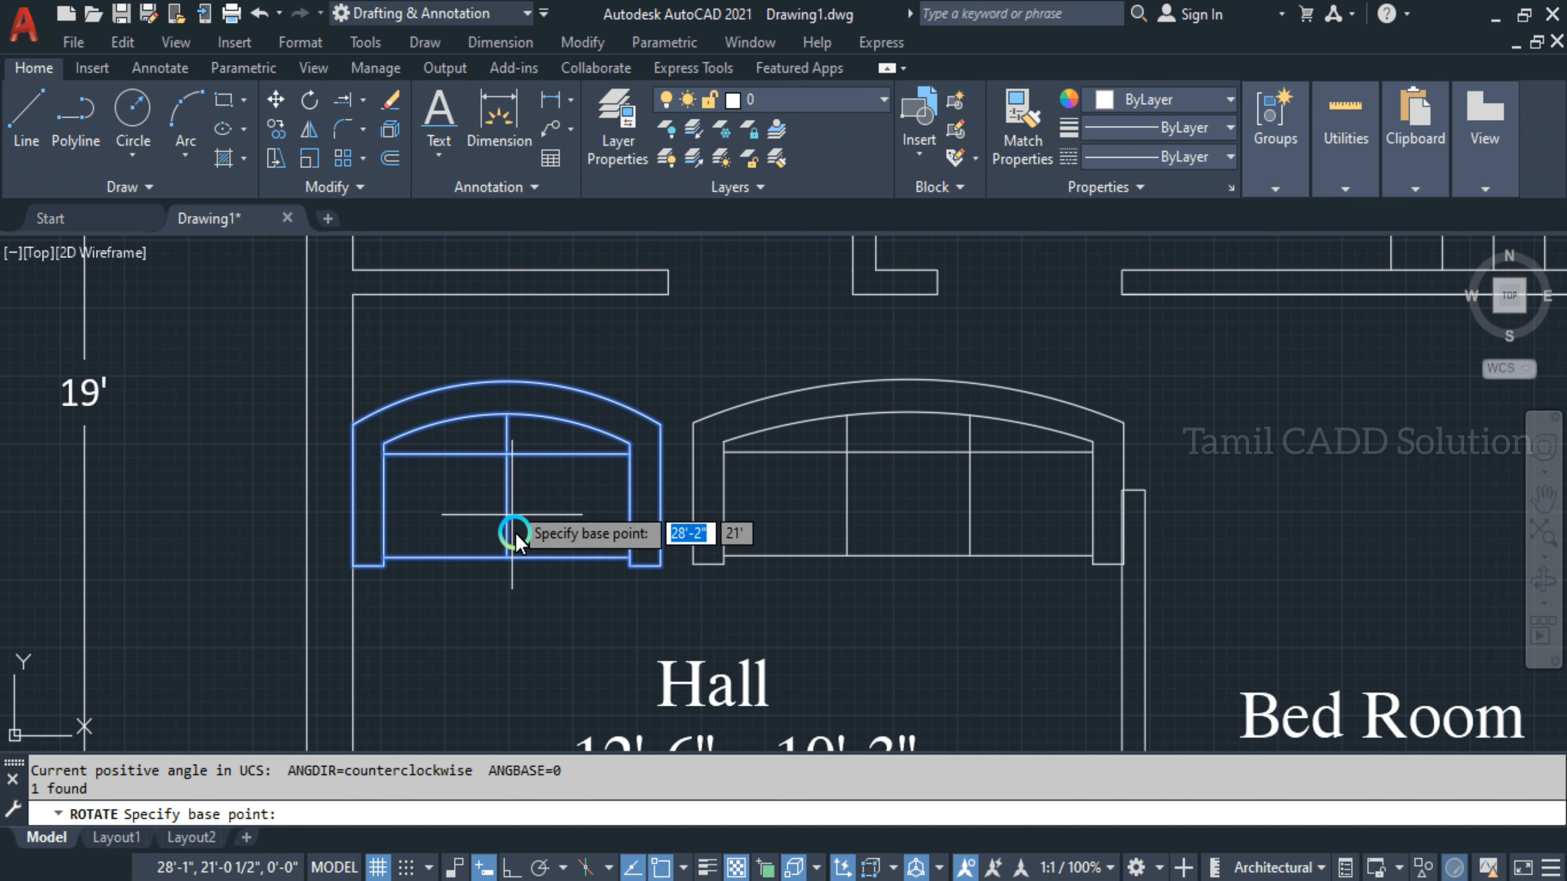
left_click(514, 536)
key("F8")
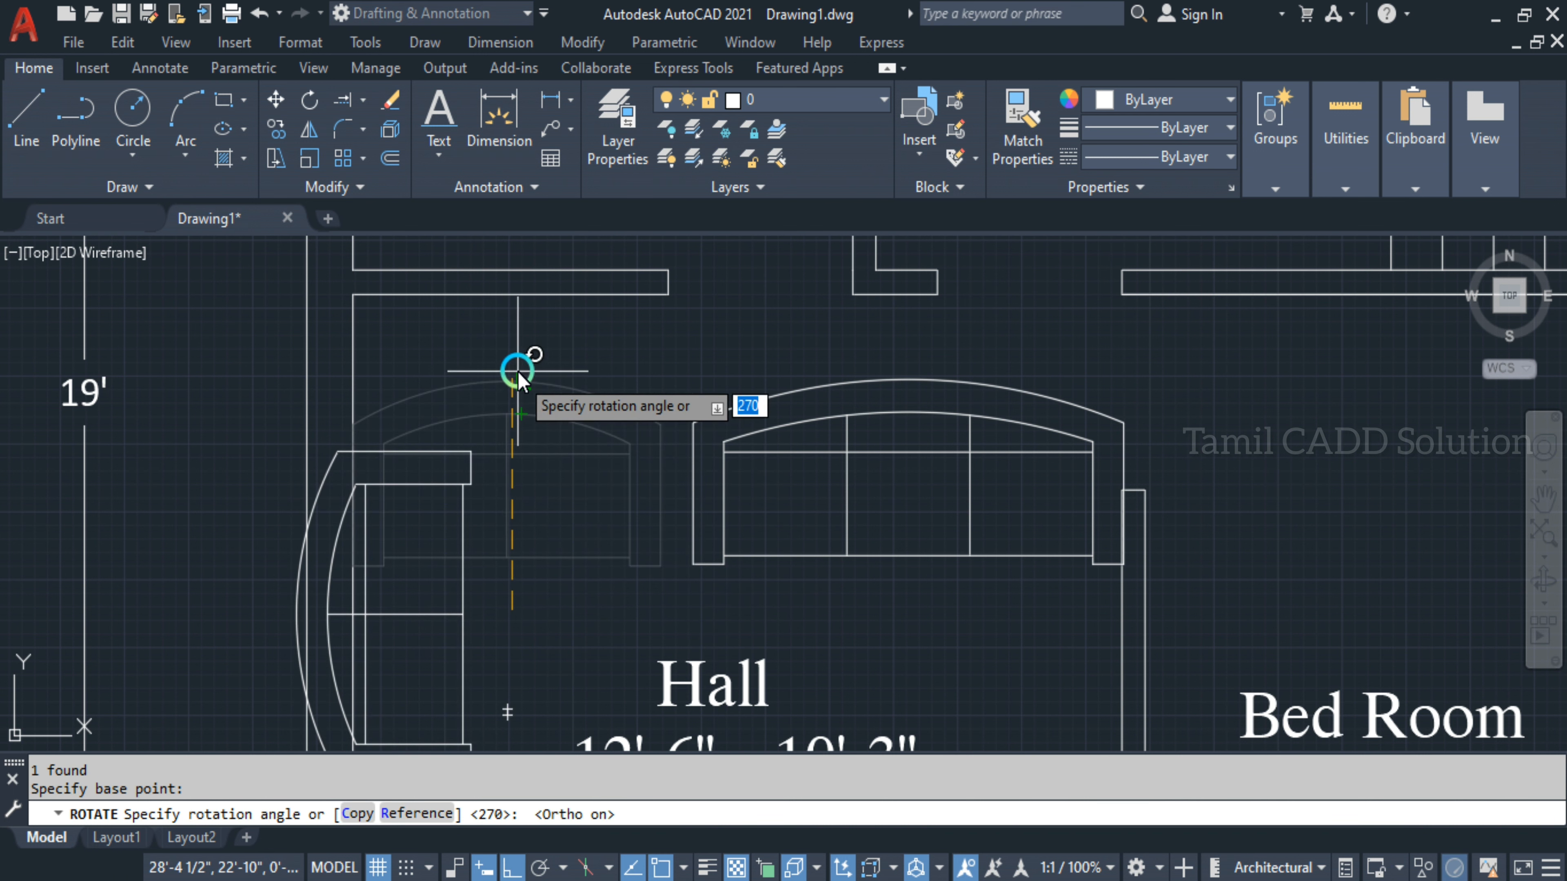
key("Escape")
Draw a vertical 3' line in the Hall just in front of the rotated sofa
middle_click_drag(489, 525, 490, 392)
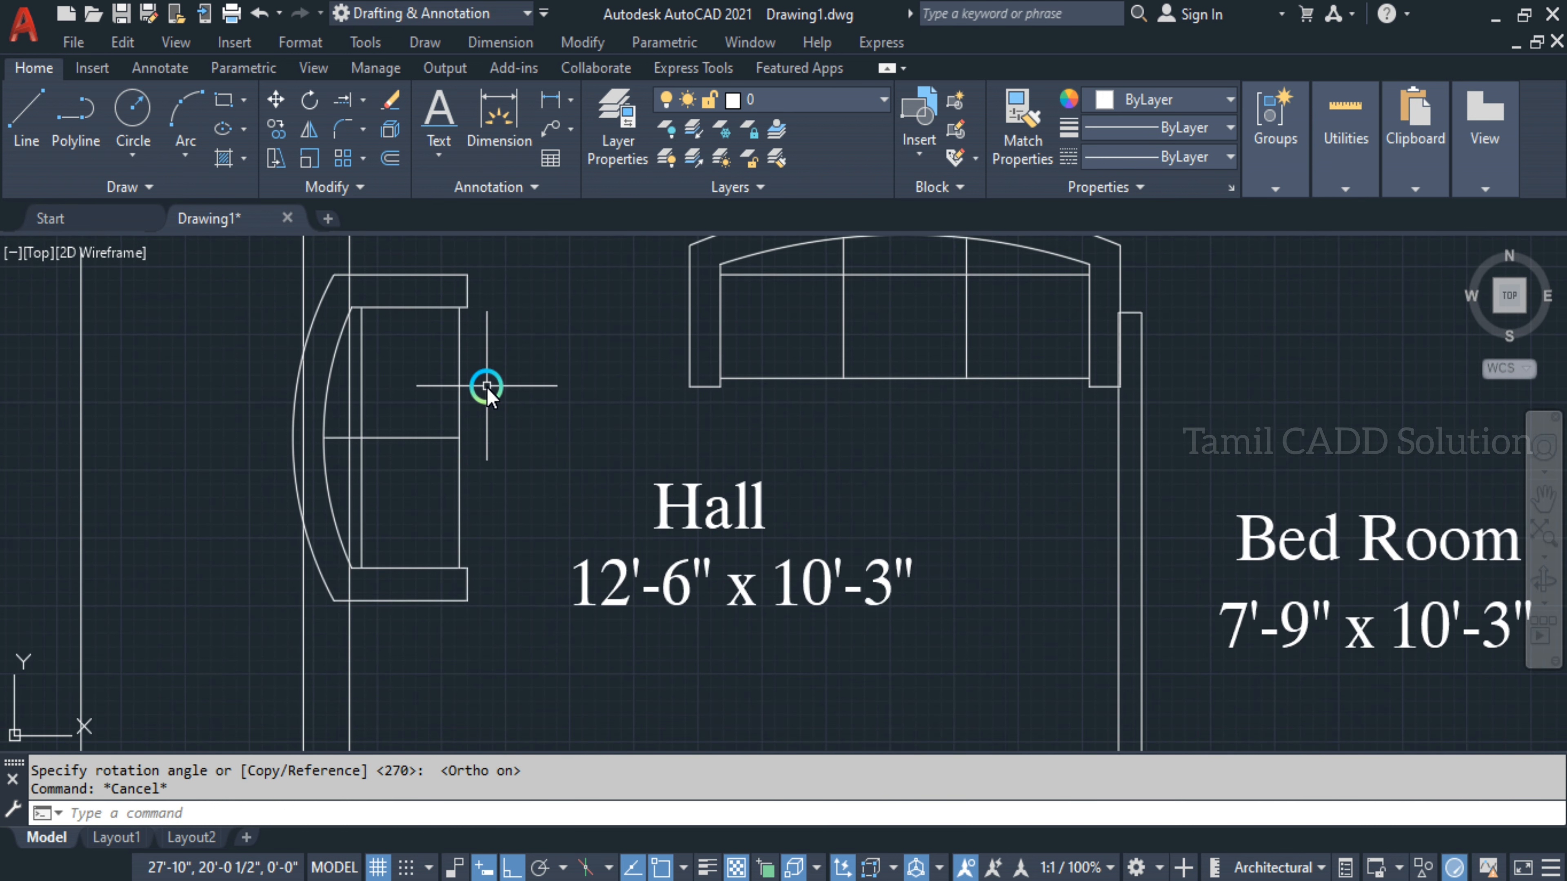
type("l")
key("Return")
left_click(526, 577)
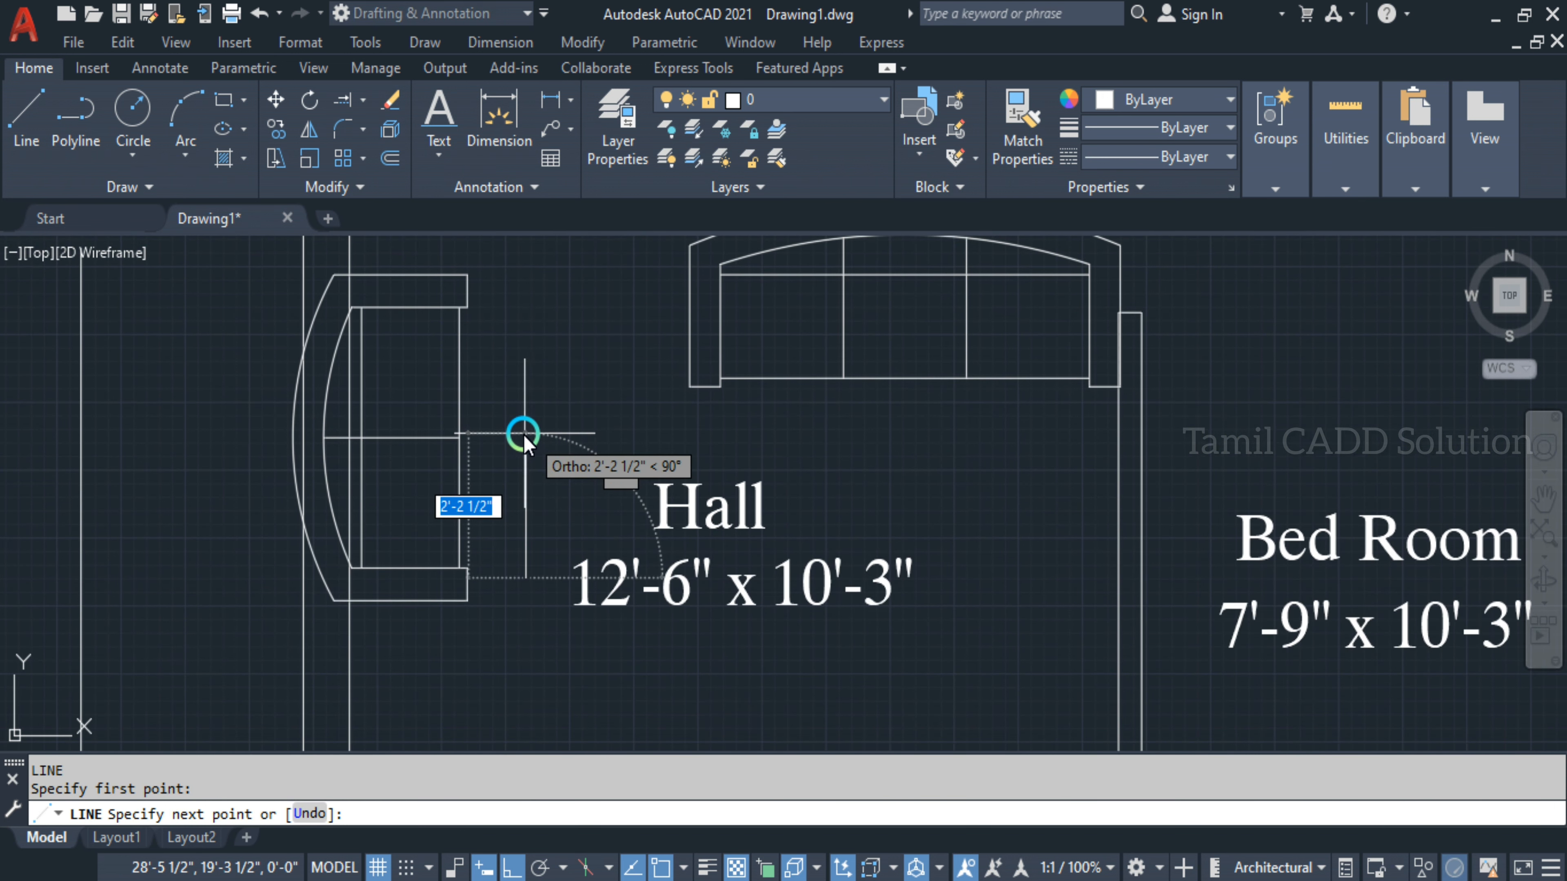
type("3\"")
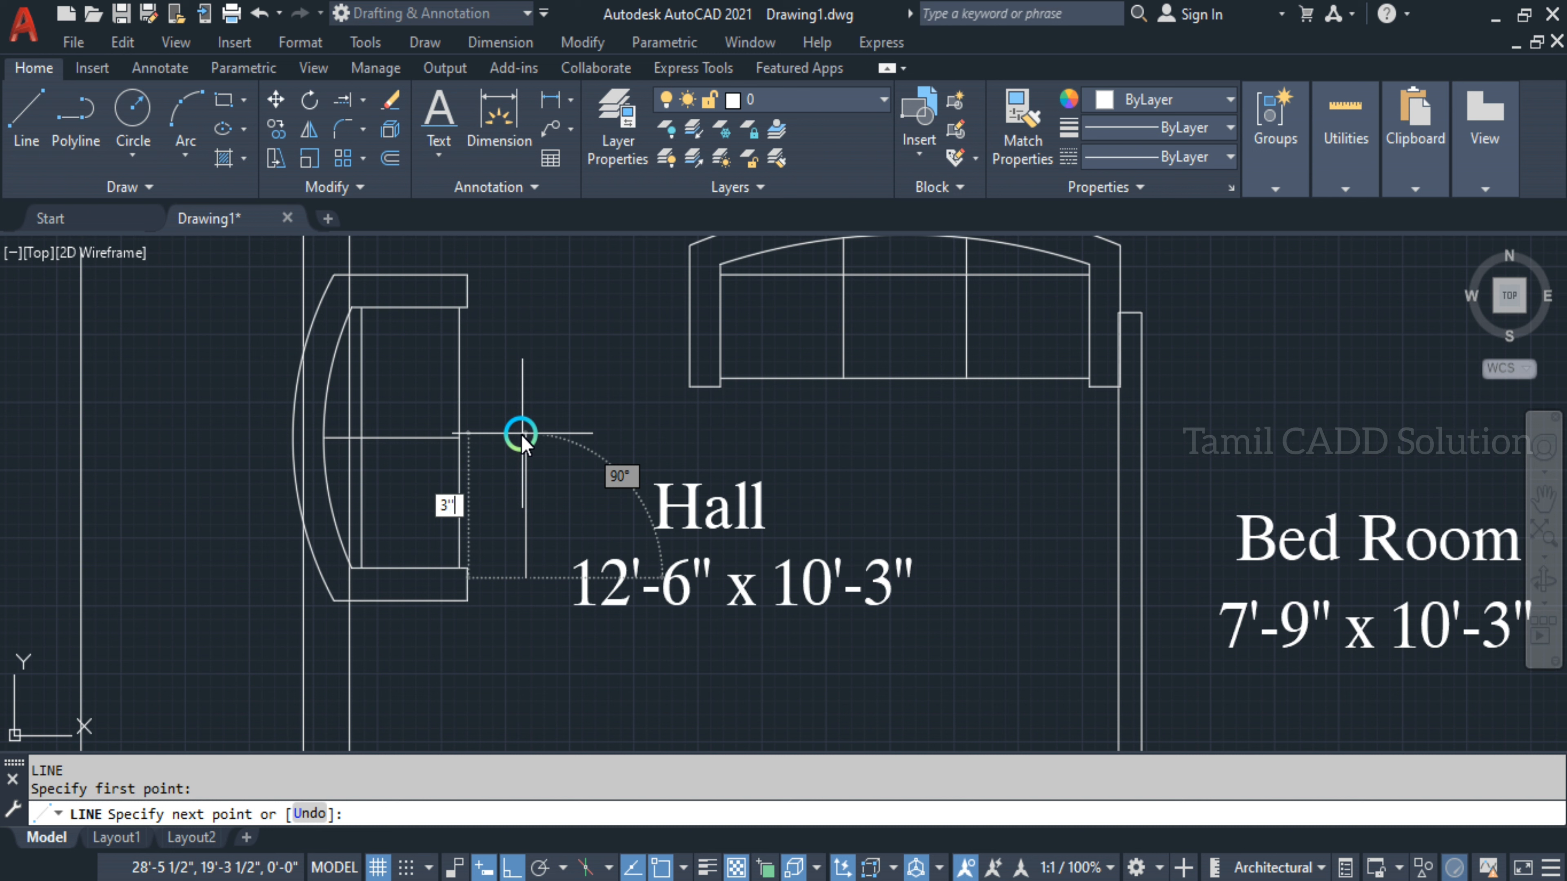
key("Return")
key("Escape")
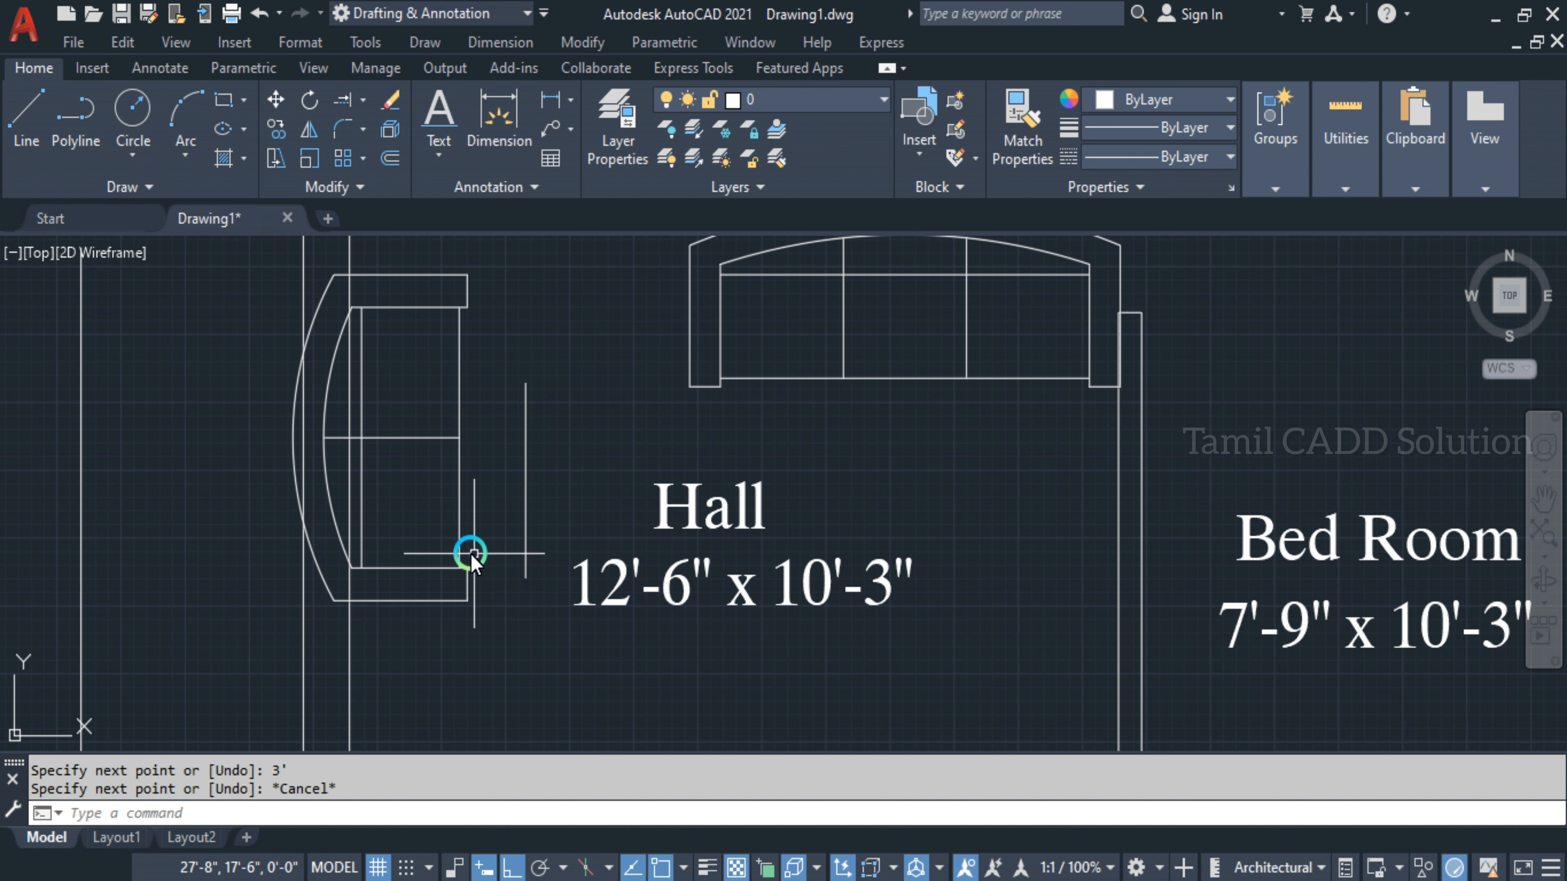
Move the rotated sofa from its lower front corner to the lower end of the vertical line
left_click(474, 595)
left_click(446, 539)
type("M")
key("Return")
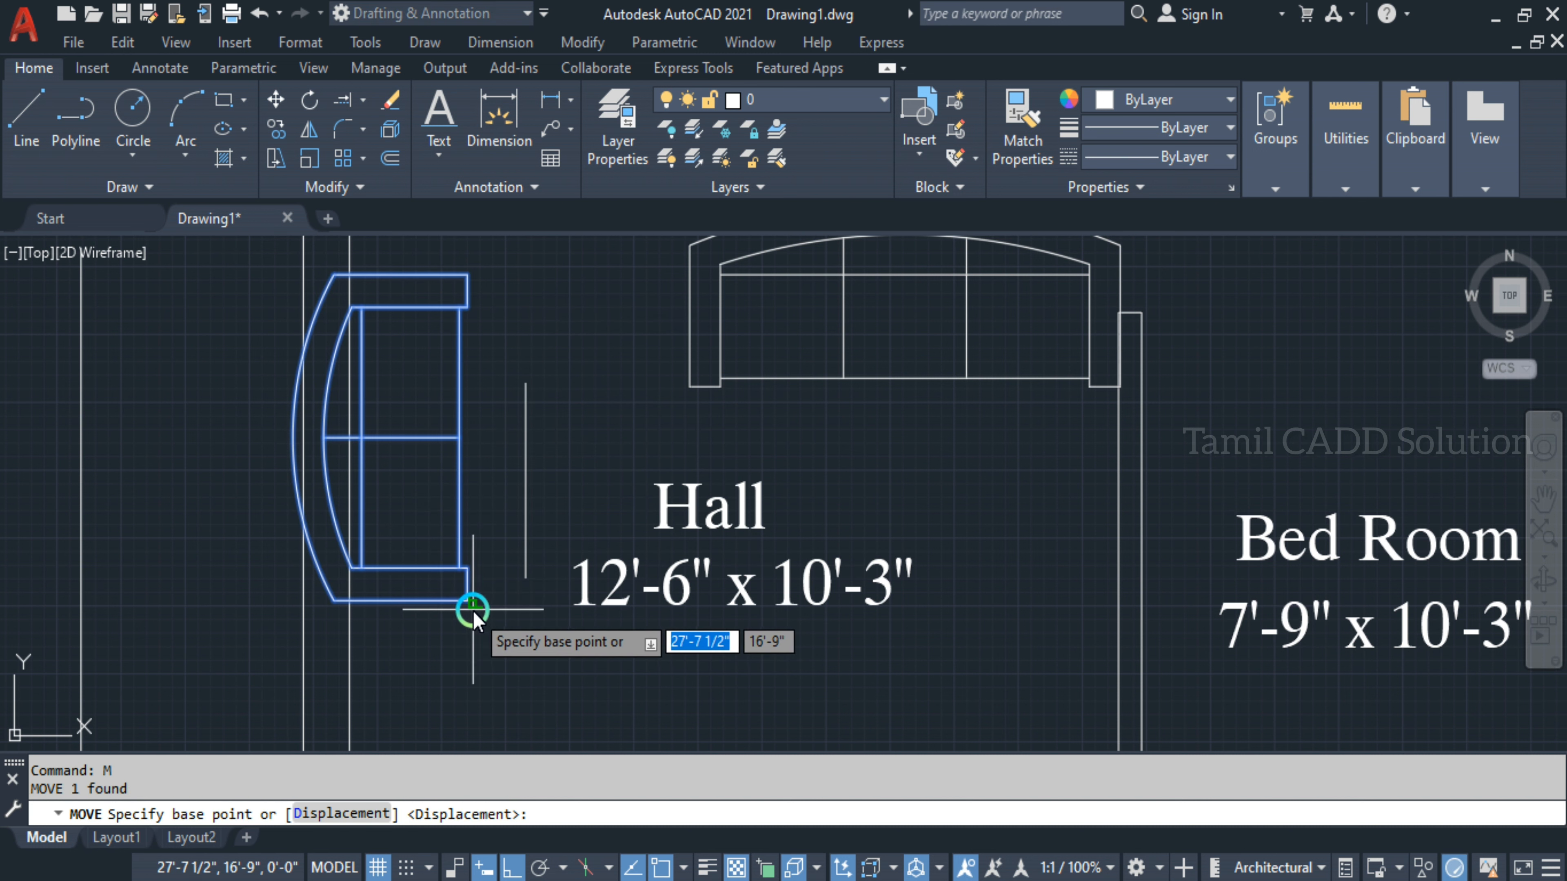
scroll(473, 606, "up", 2)
left_click(459, 594)
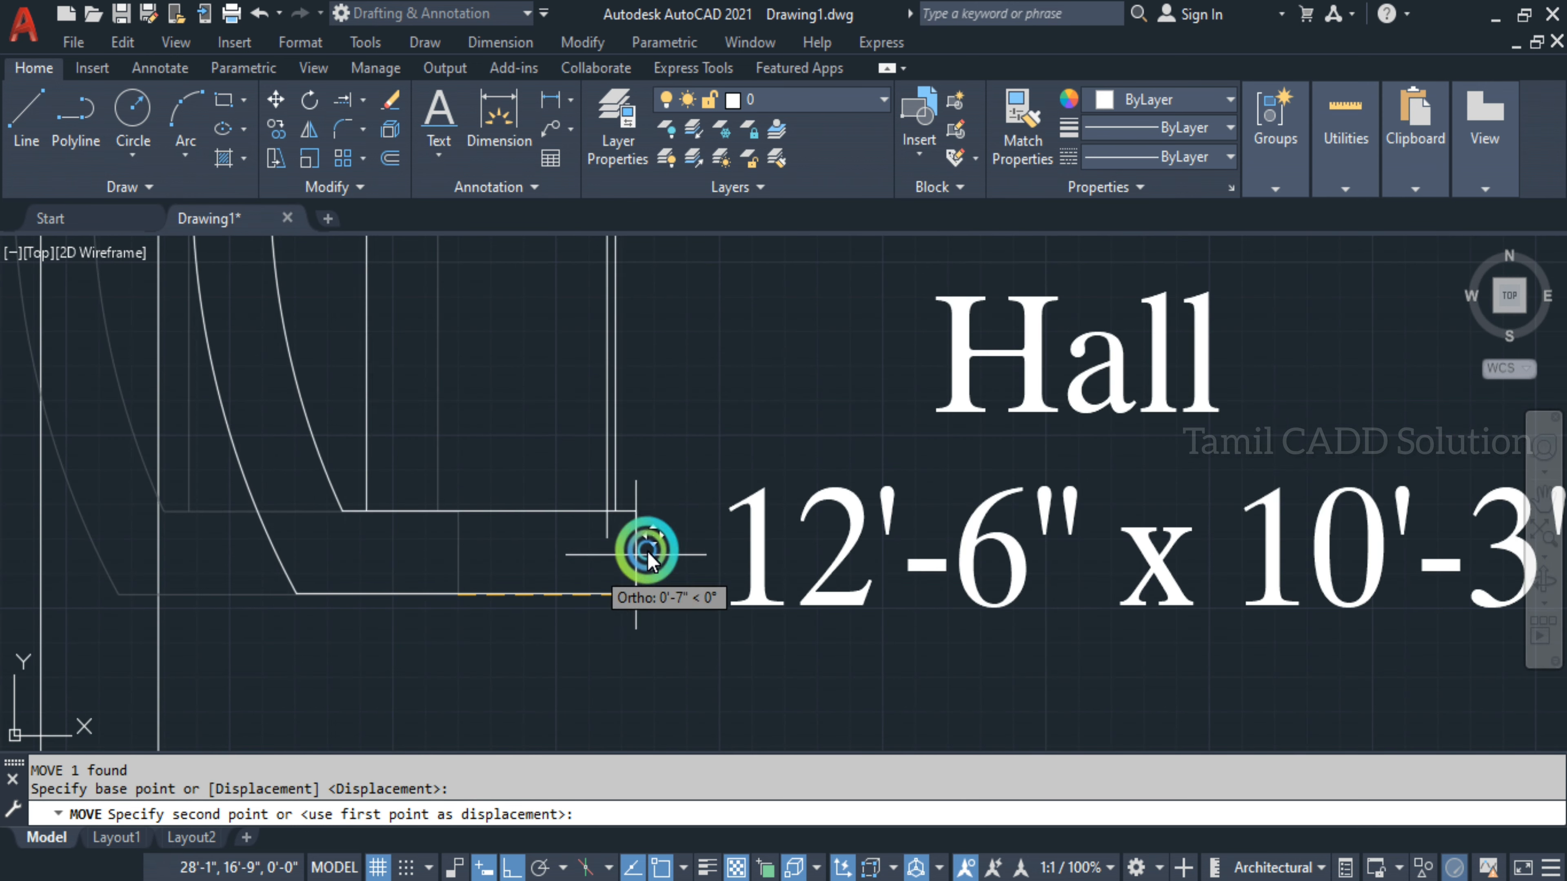
left_click(603, 540)
scroll(593, 532, "down", 4)
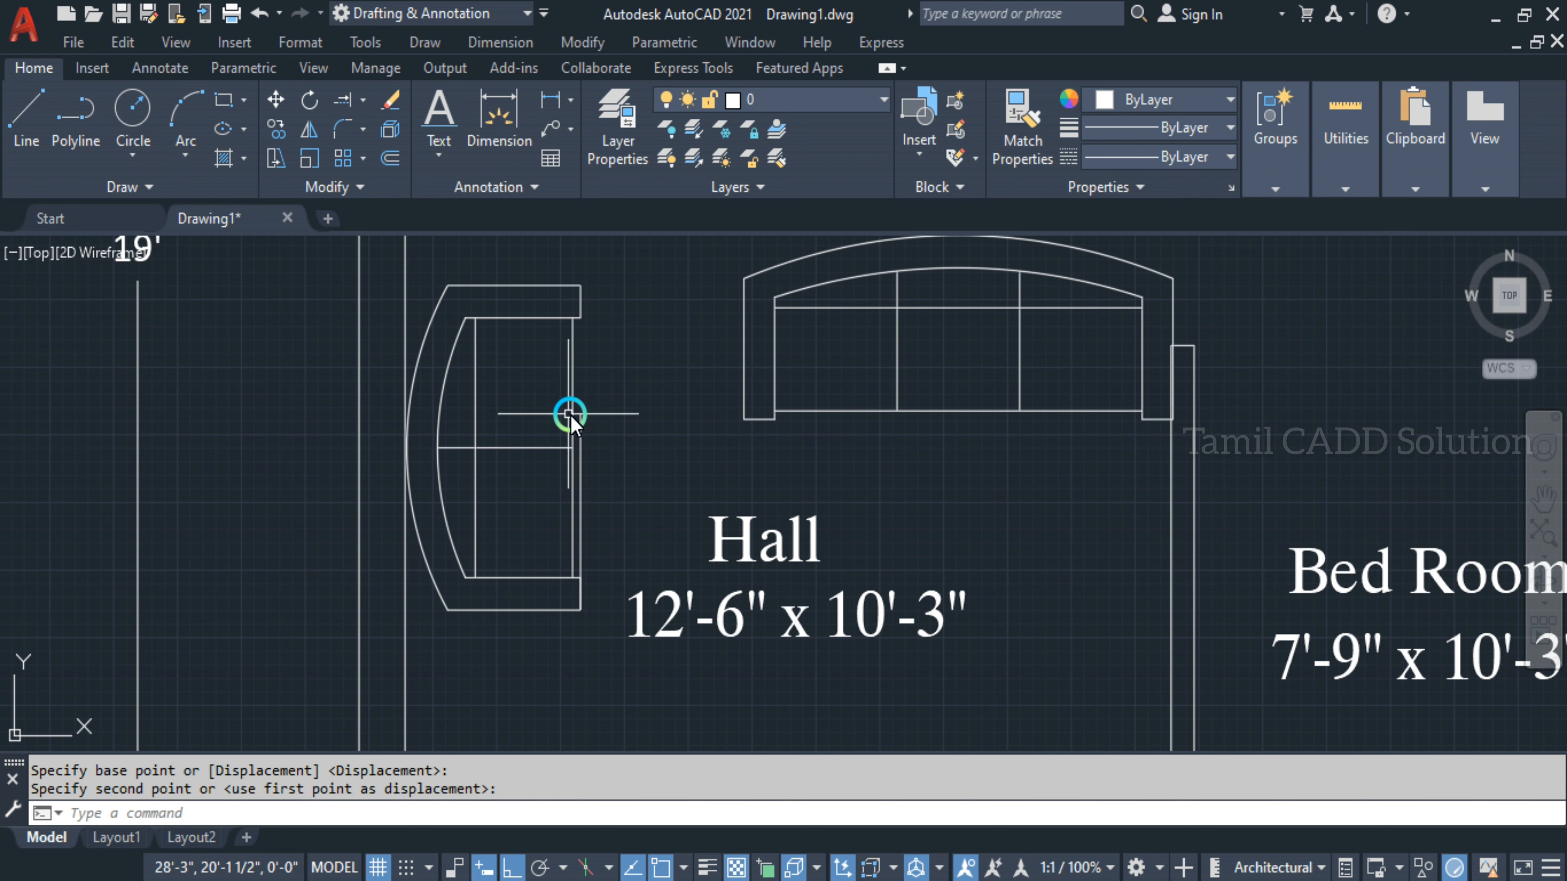
scroll(583, 432, "up", 4)
scroll(507, 505, "down", 4)
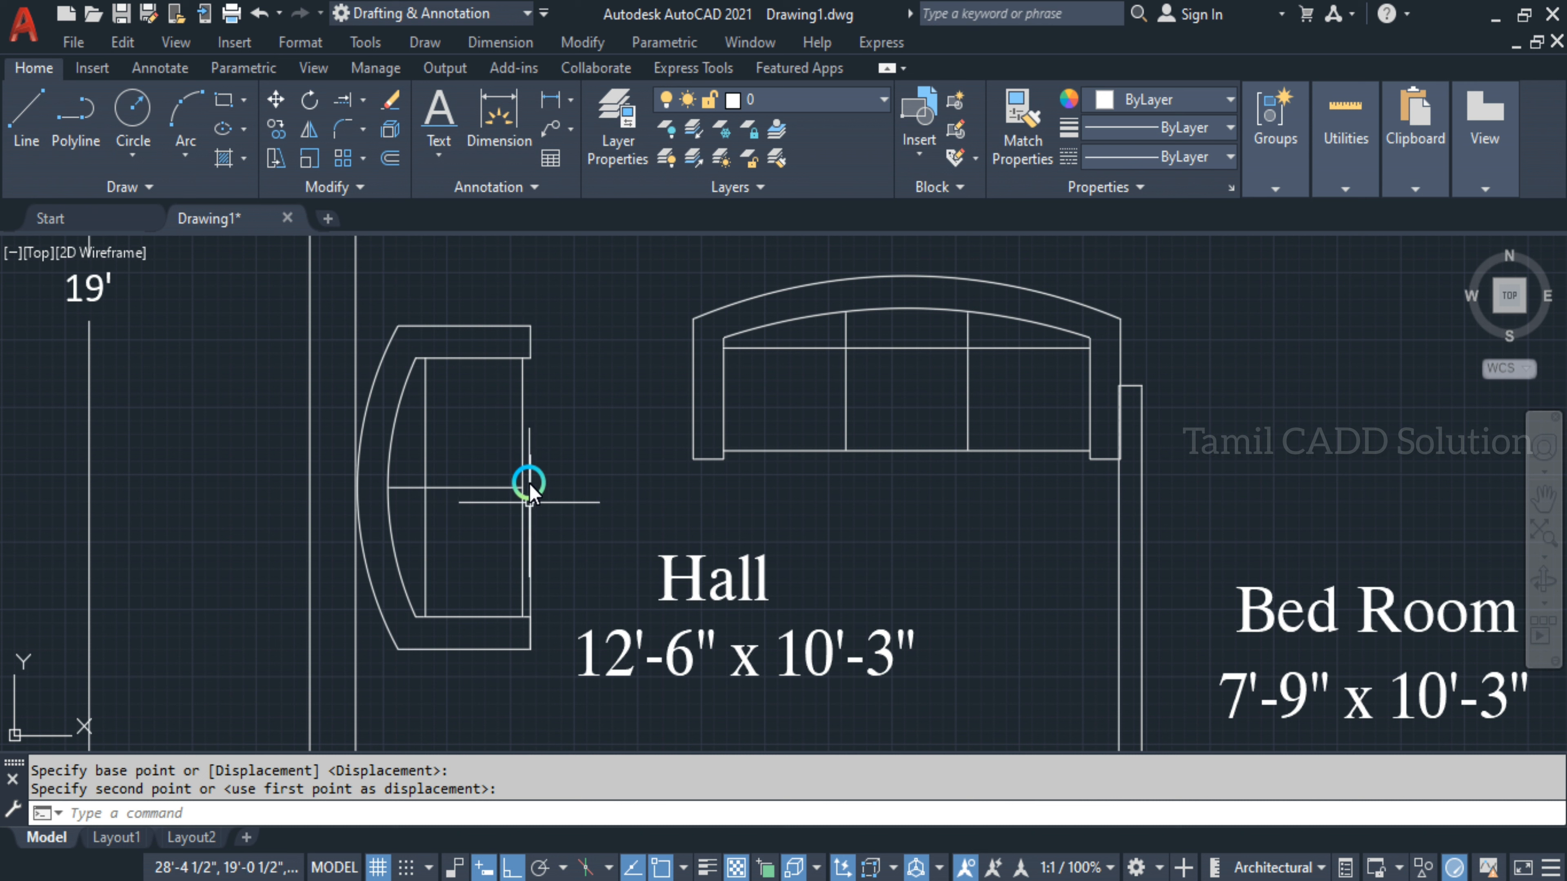
left_click(510, 651)
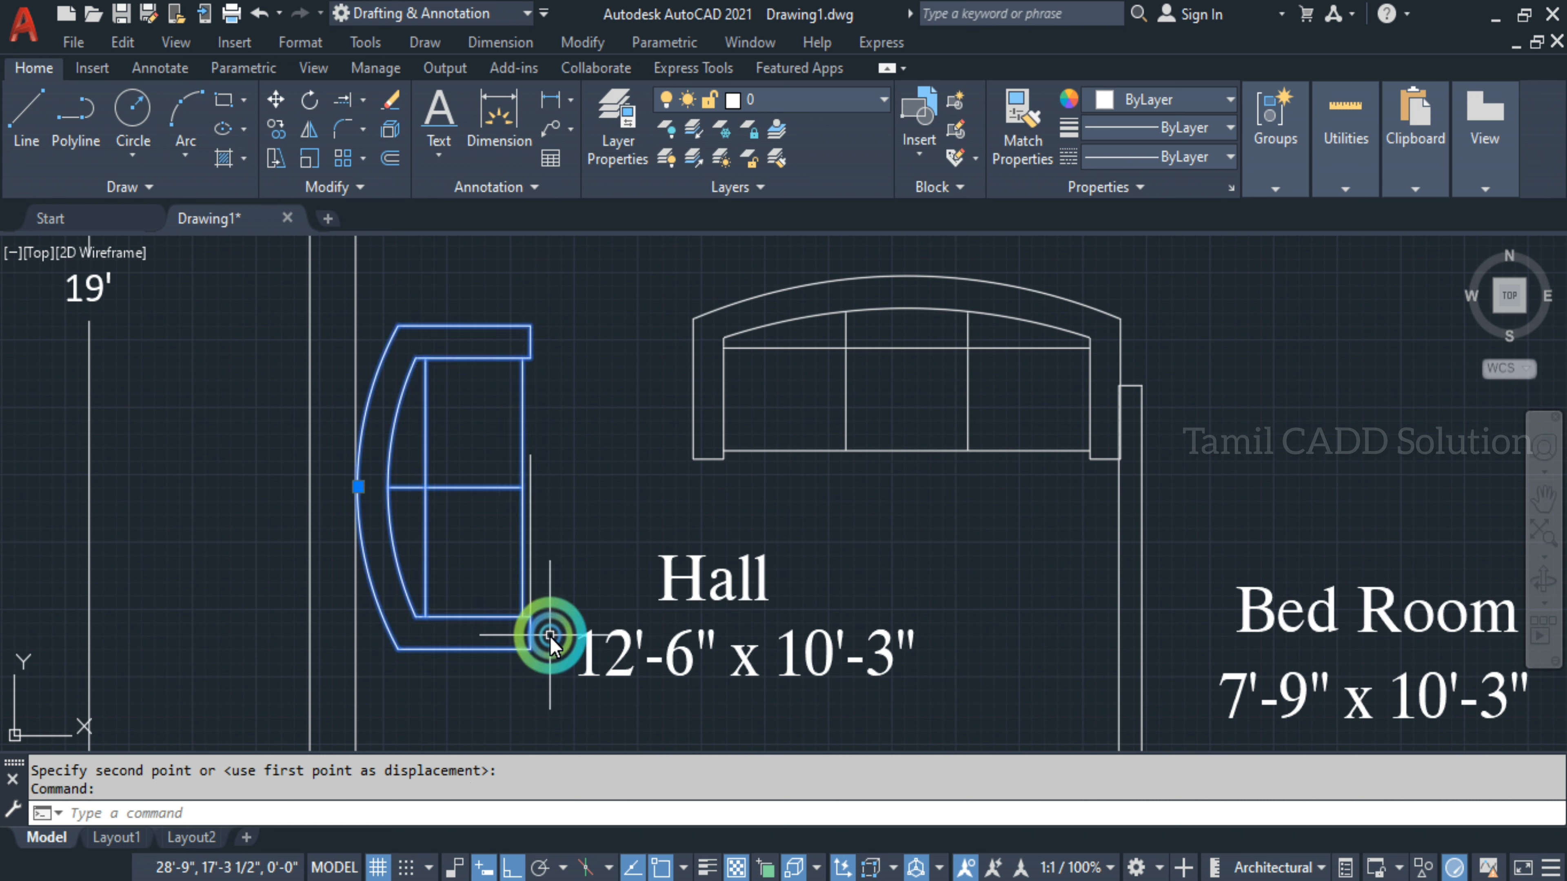
key("Escape")
left_click(531, 578)
key("Escape")
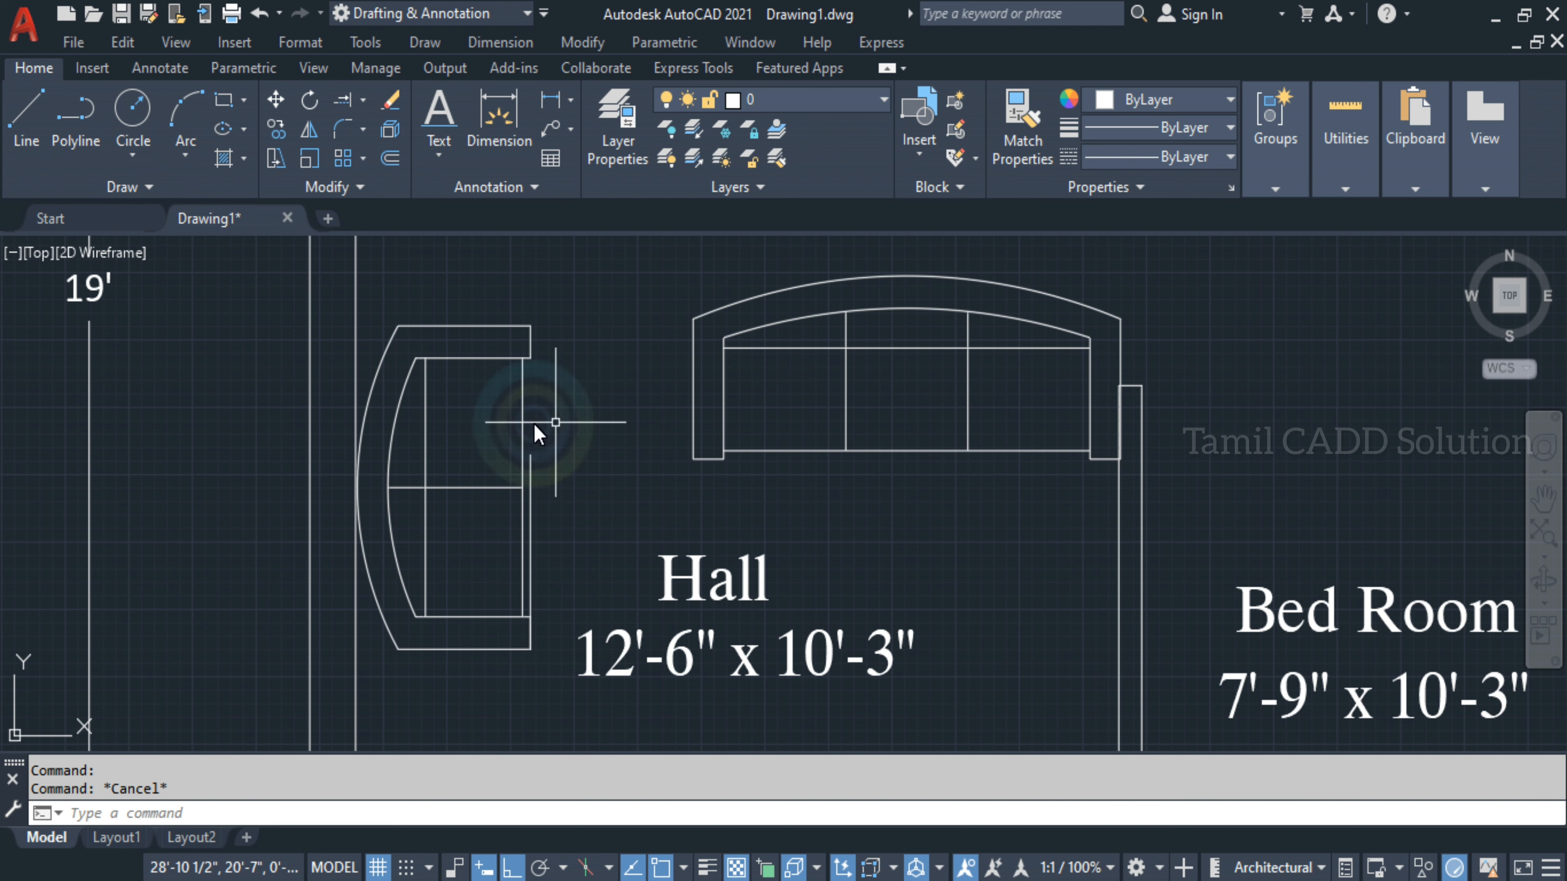
Scale the rotated sofa by reference from its lower front corner, fitting its full front length to the 3' line
left_click(474, 645)
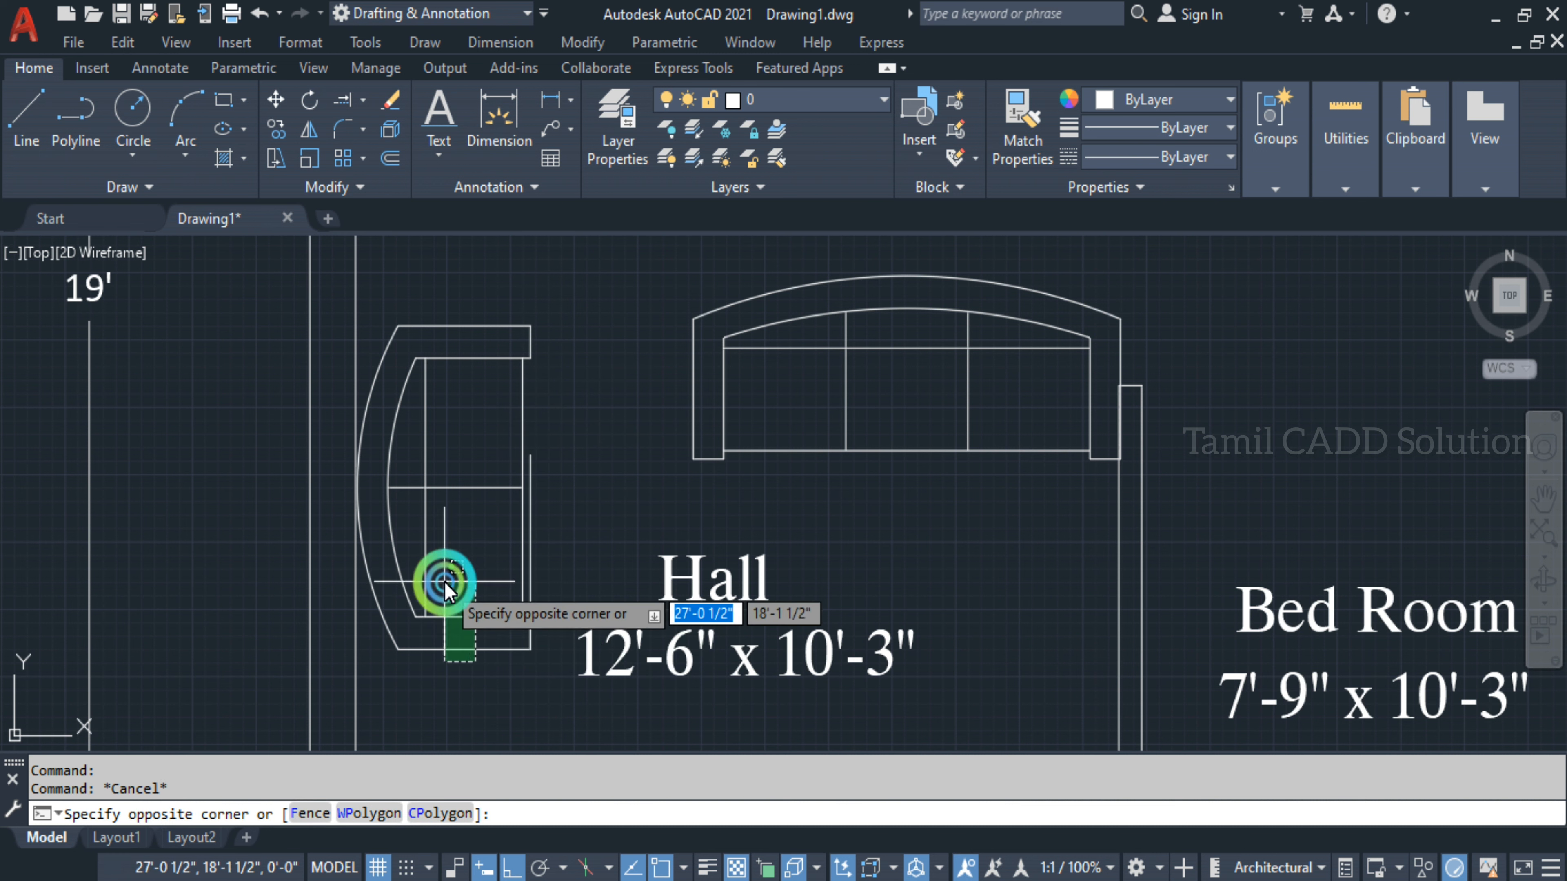
type("SC")
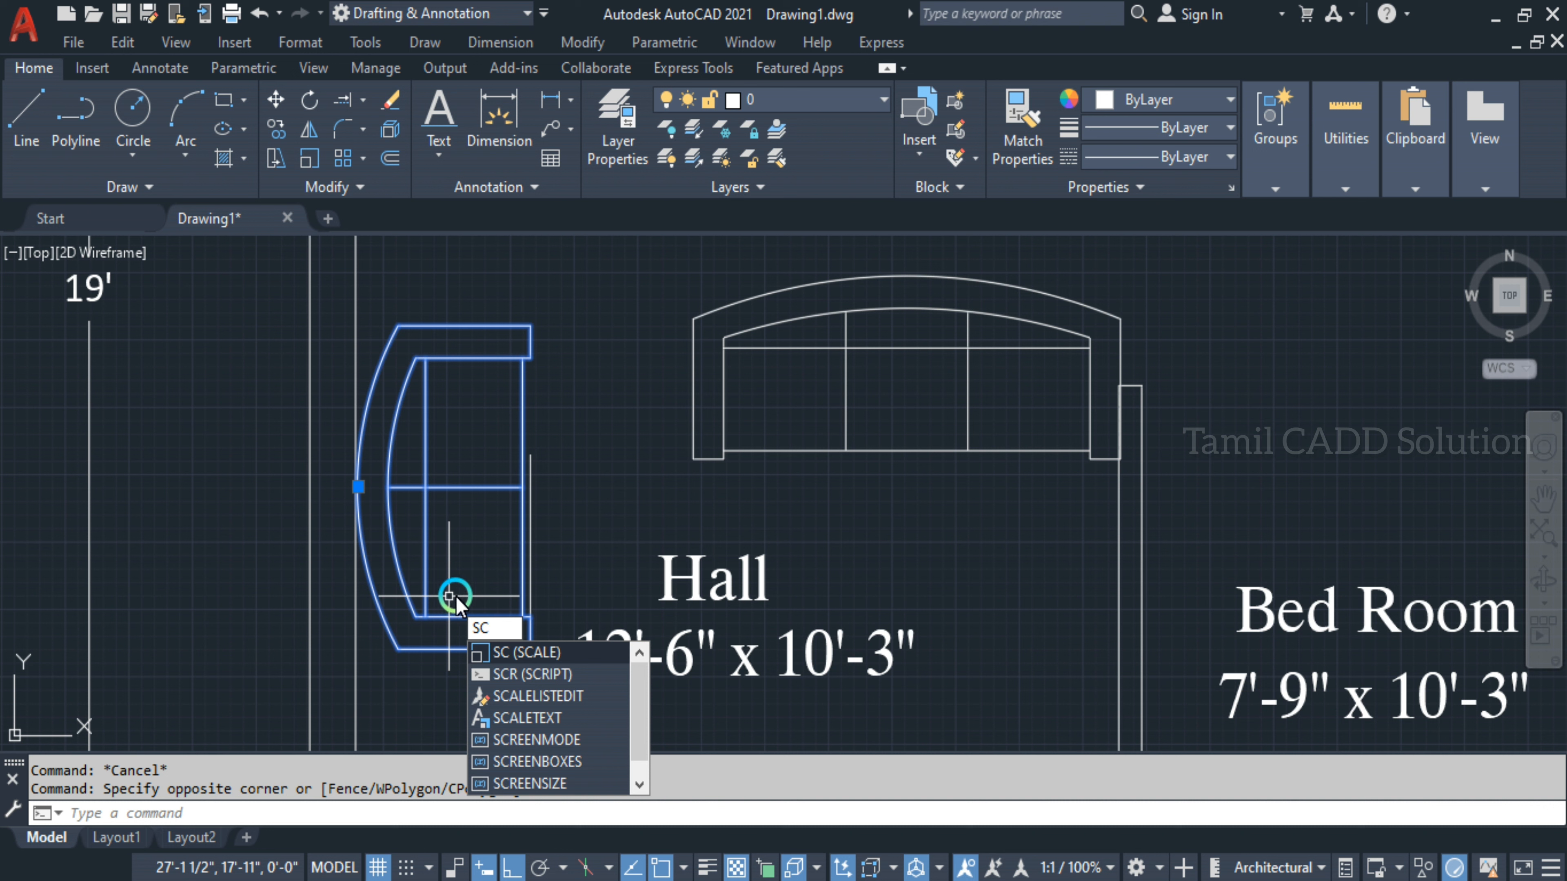
key("Return")
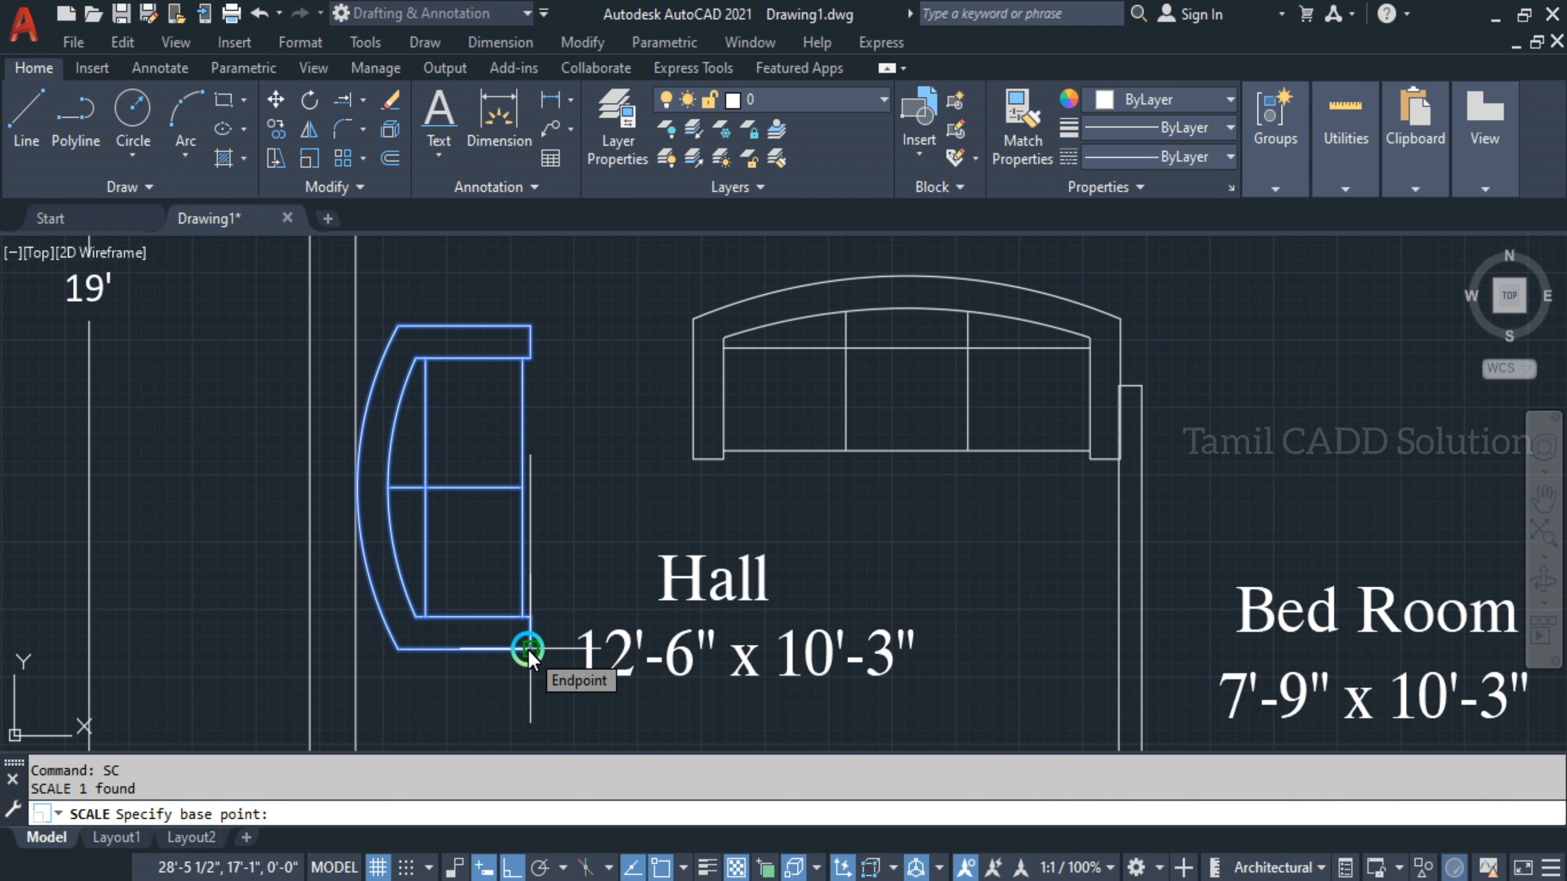
left_click(528, 650)
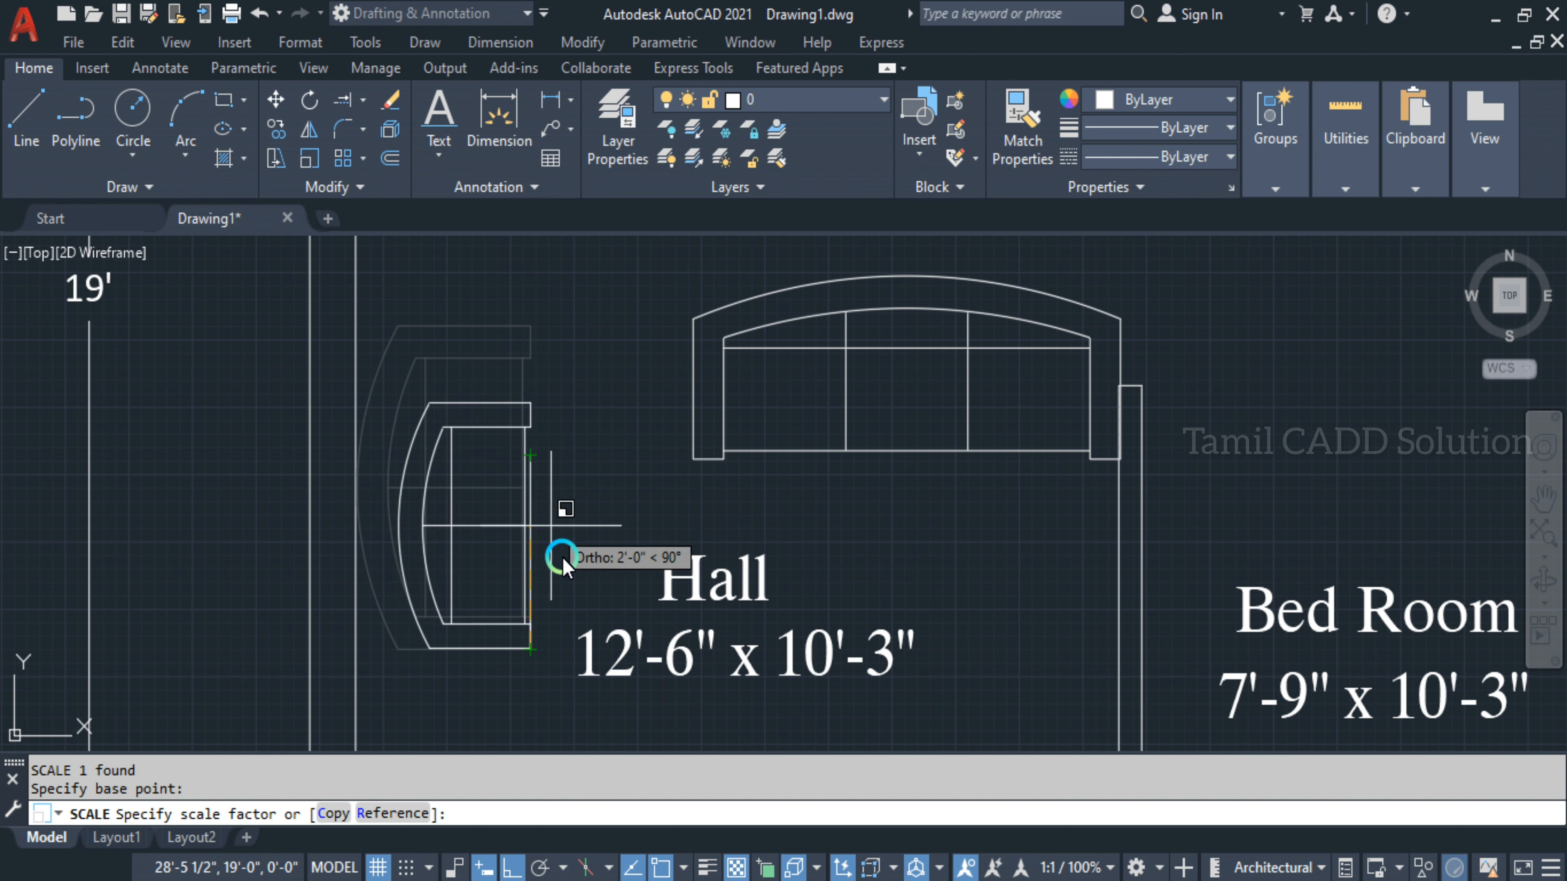
left_click(384, 816)
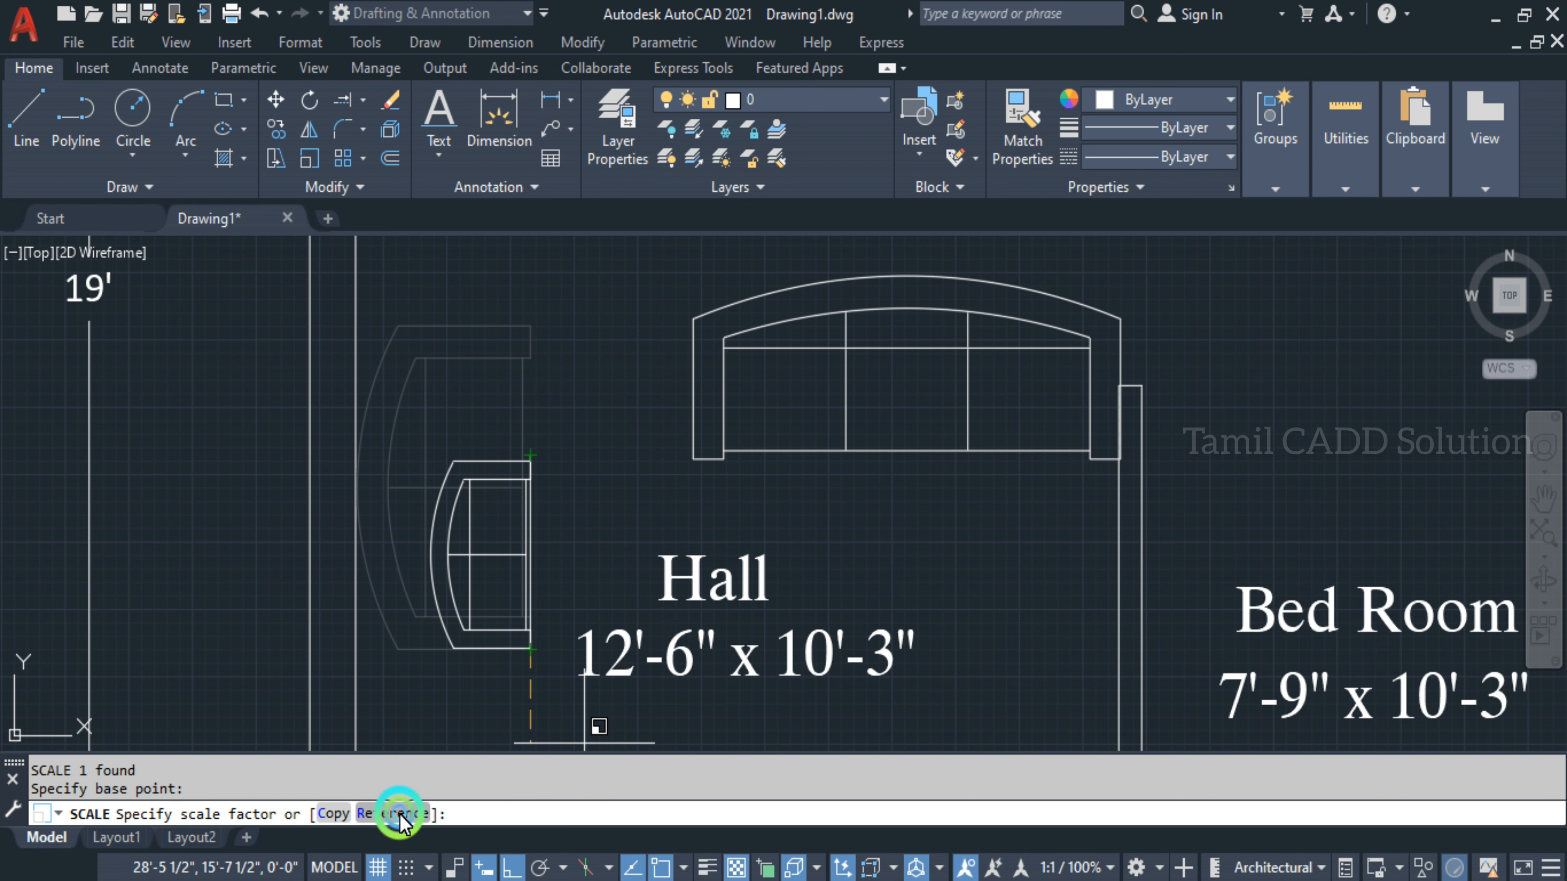
left_click(400, 815)
scroll(530, 649, "up", 2)
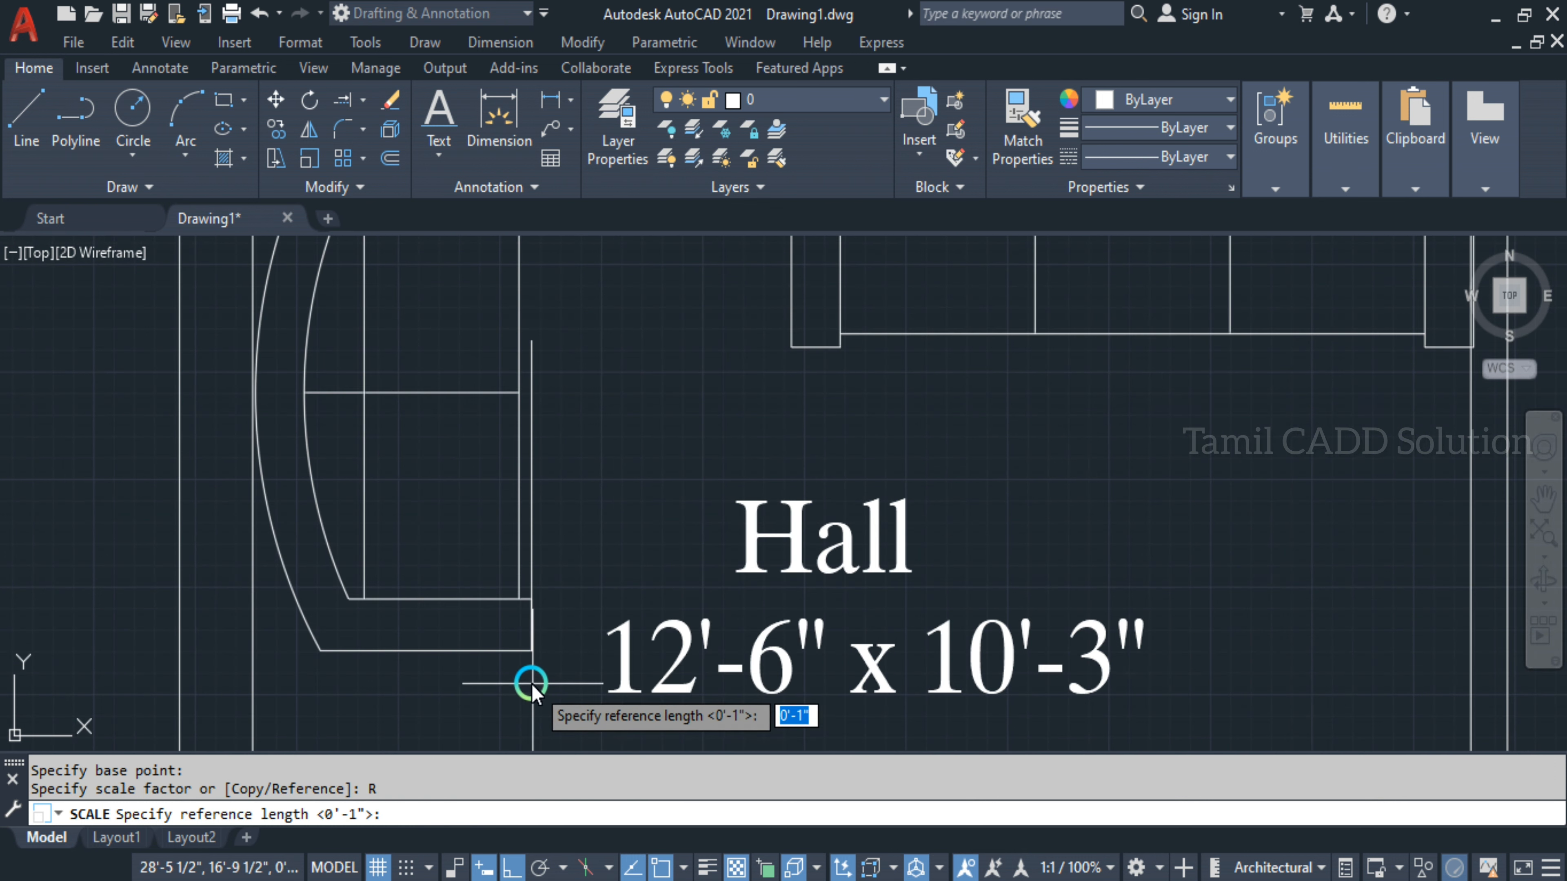
left_click(529, 653)
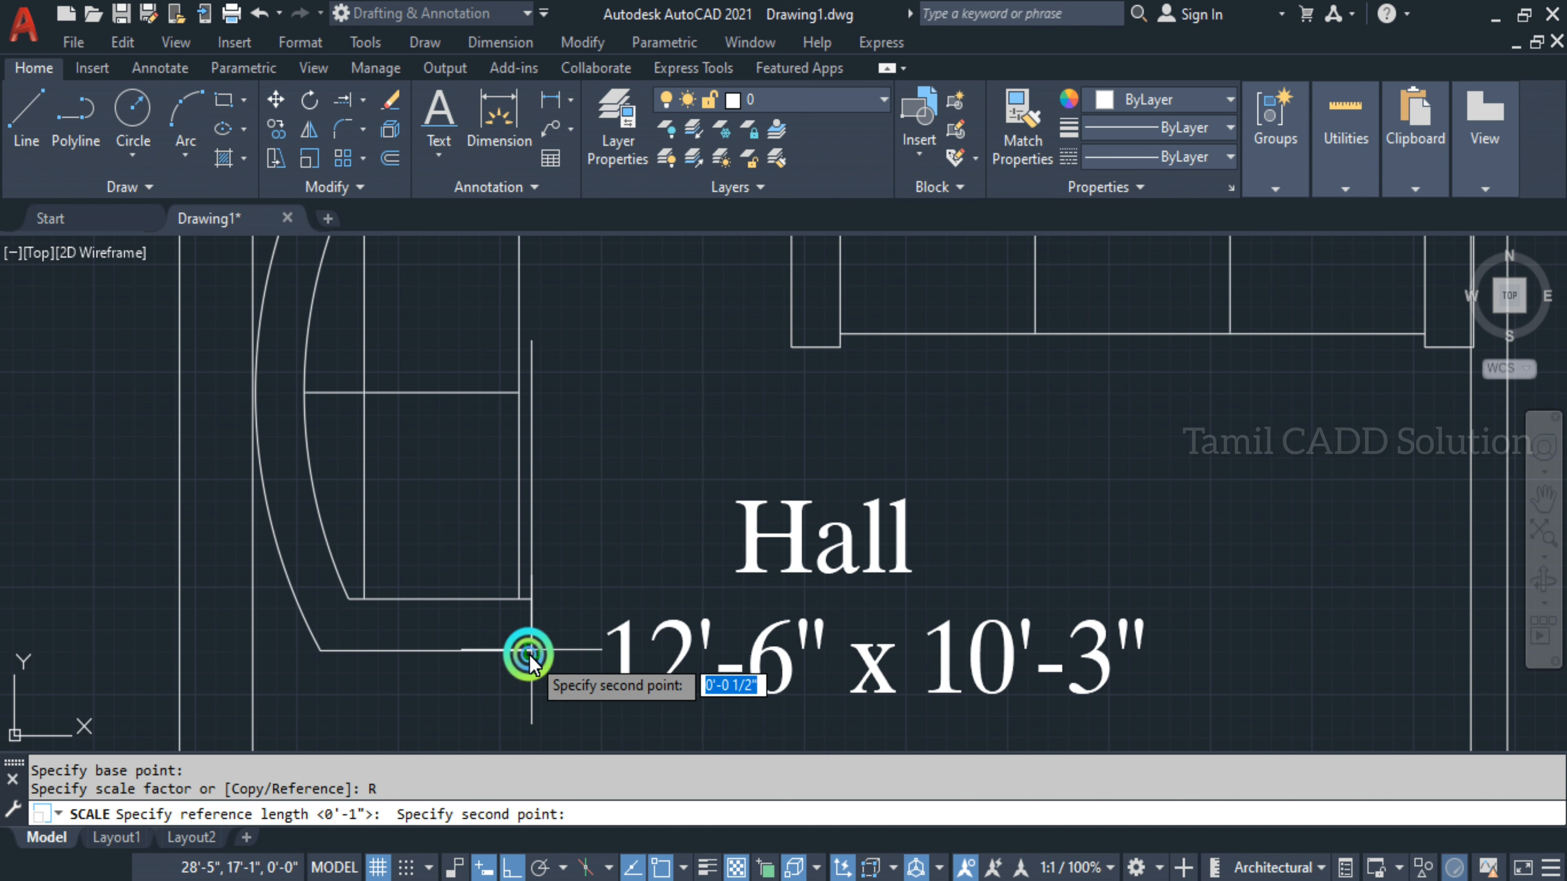
scroll(527, 654, "down", 2)
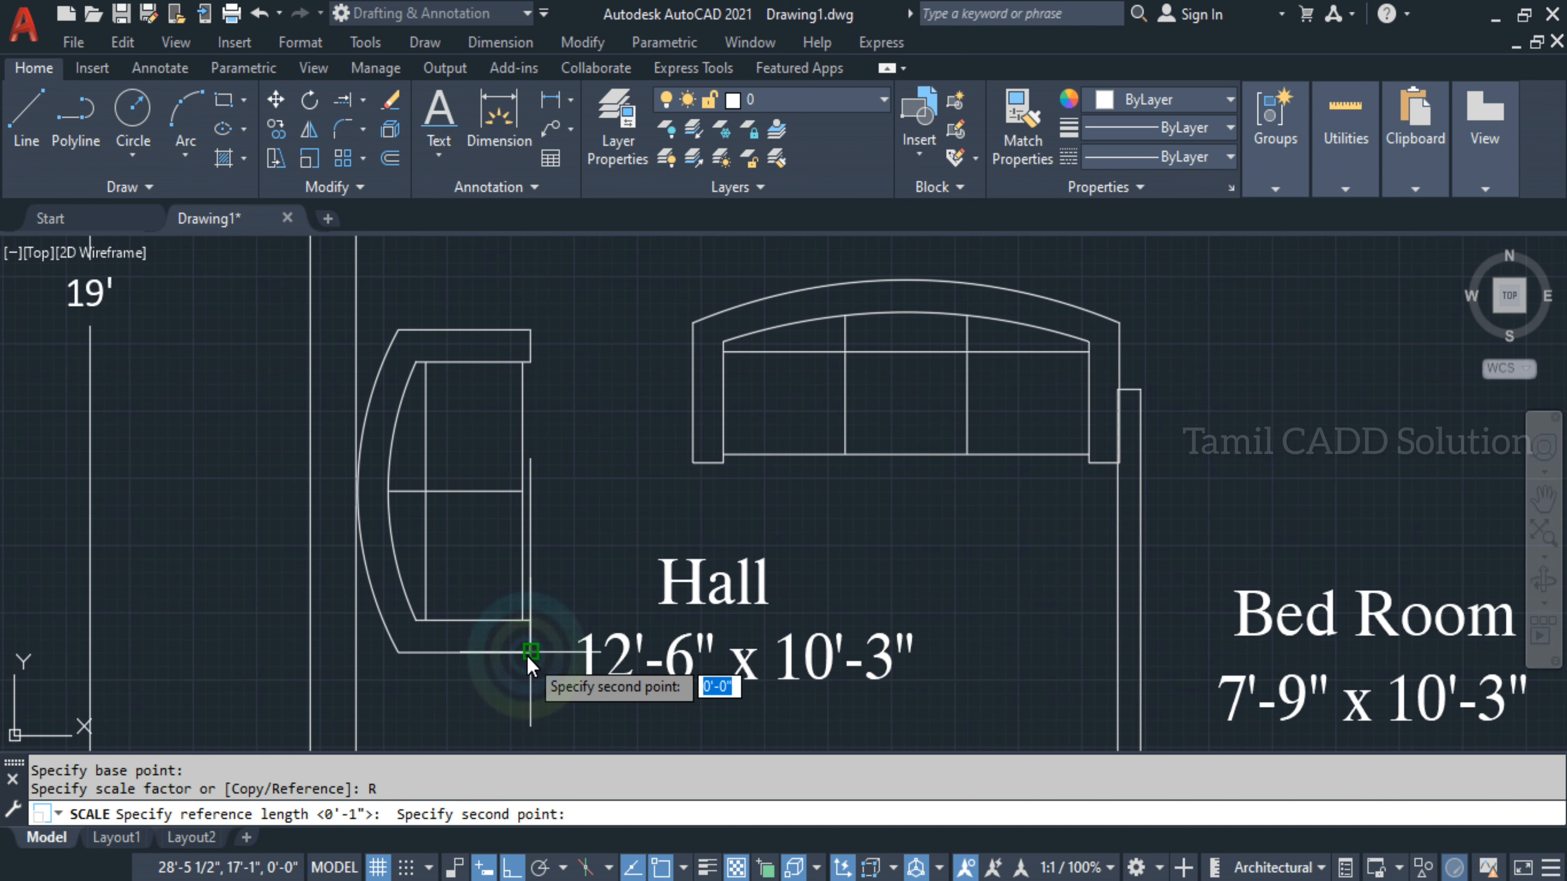
left_click(527, 327)
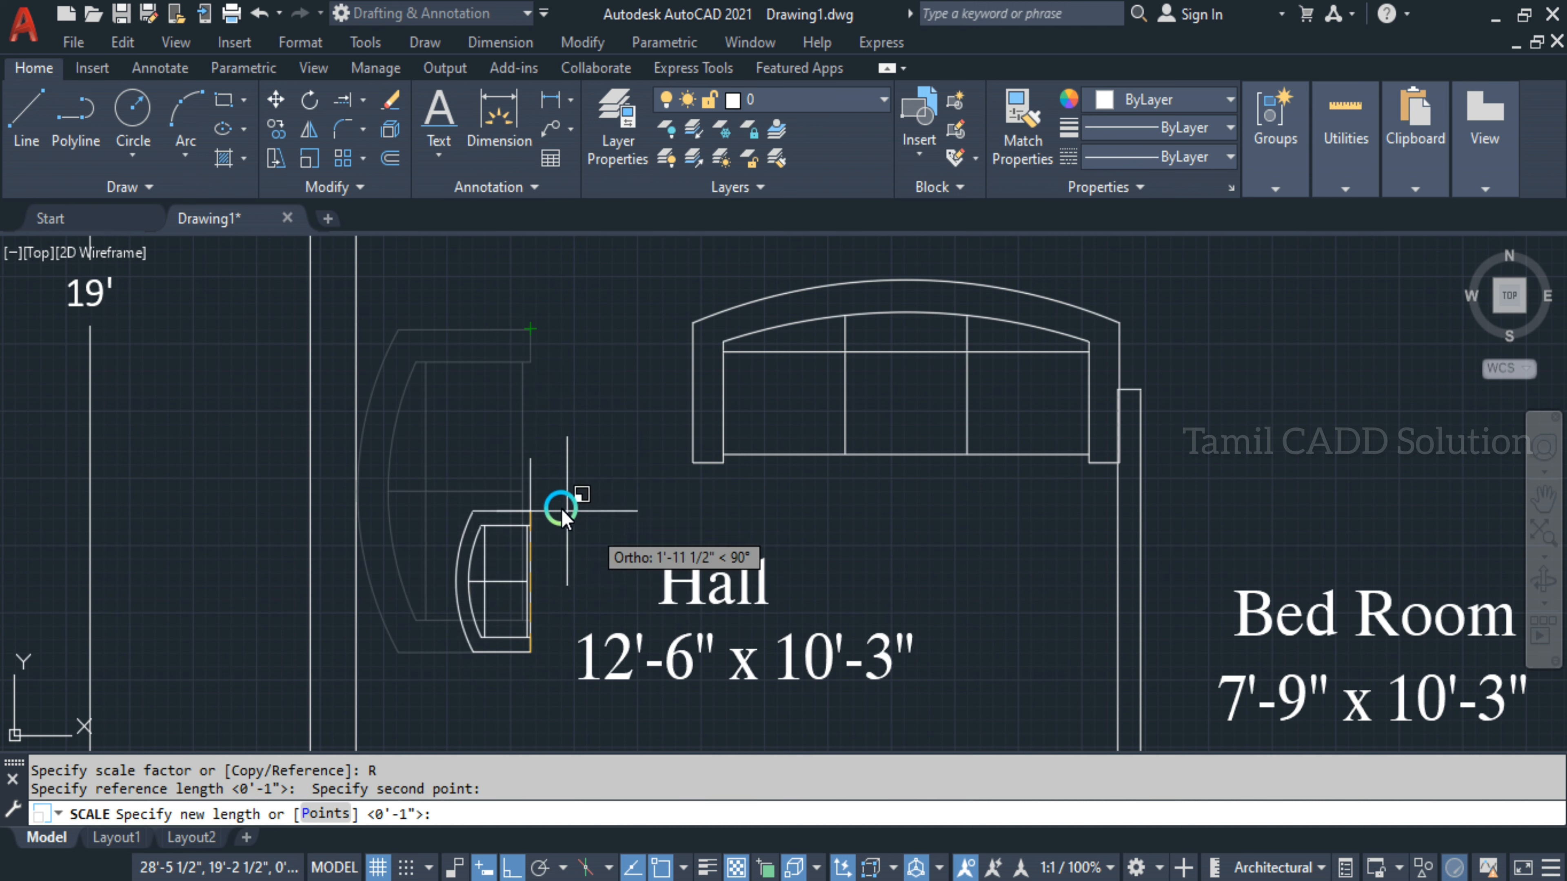
left_click(530, 458)
Pick the upper end of the vertical 3' line as the rotated sofa's new scale length and check the fit
scroll(531, 514, "up", 5)
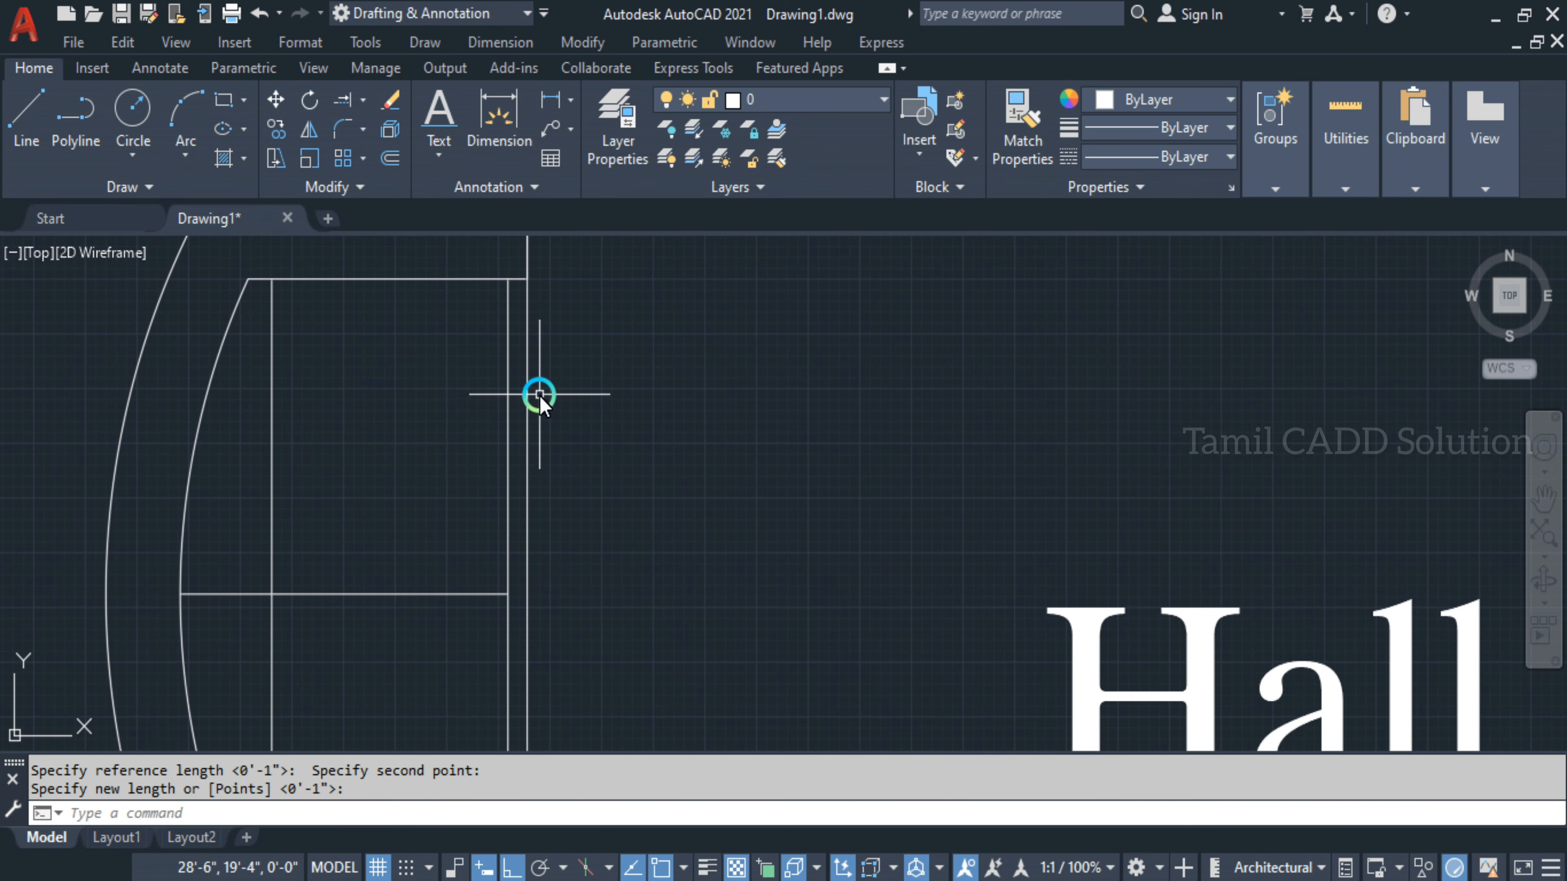
left_click(528, 400)
scroll(532, 437, "down", 3)
middle_click_drag(623, 460, 561, 456)
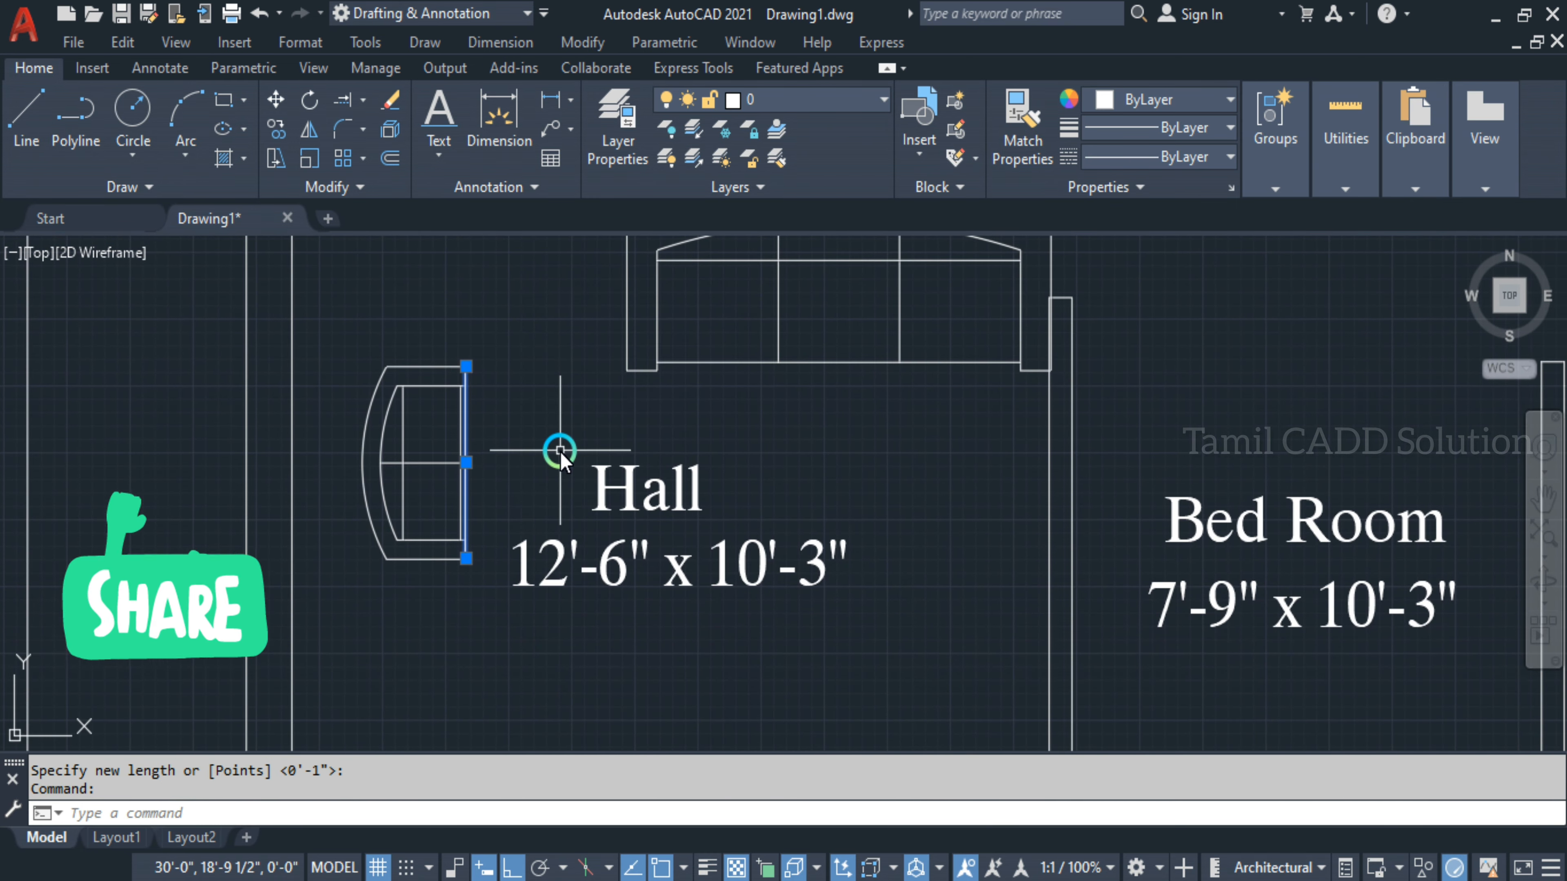
key("Escape")
middle_click_drag(684, 477, 583, 599)
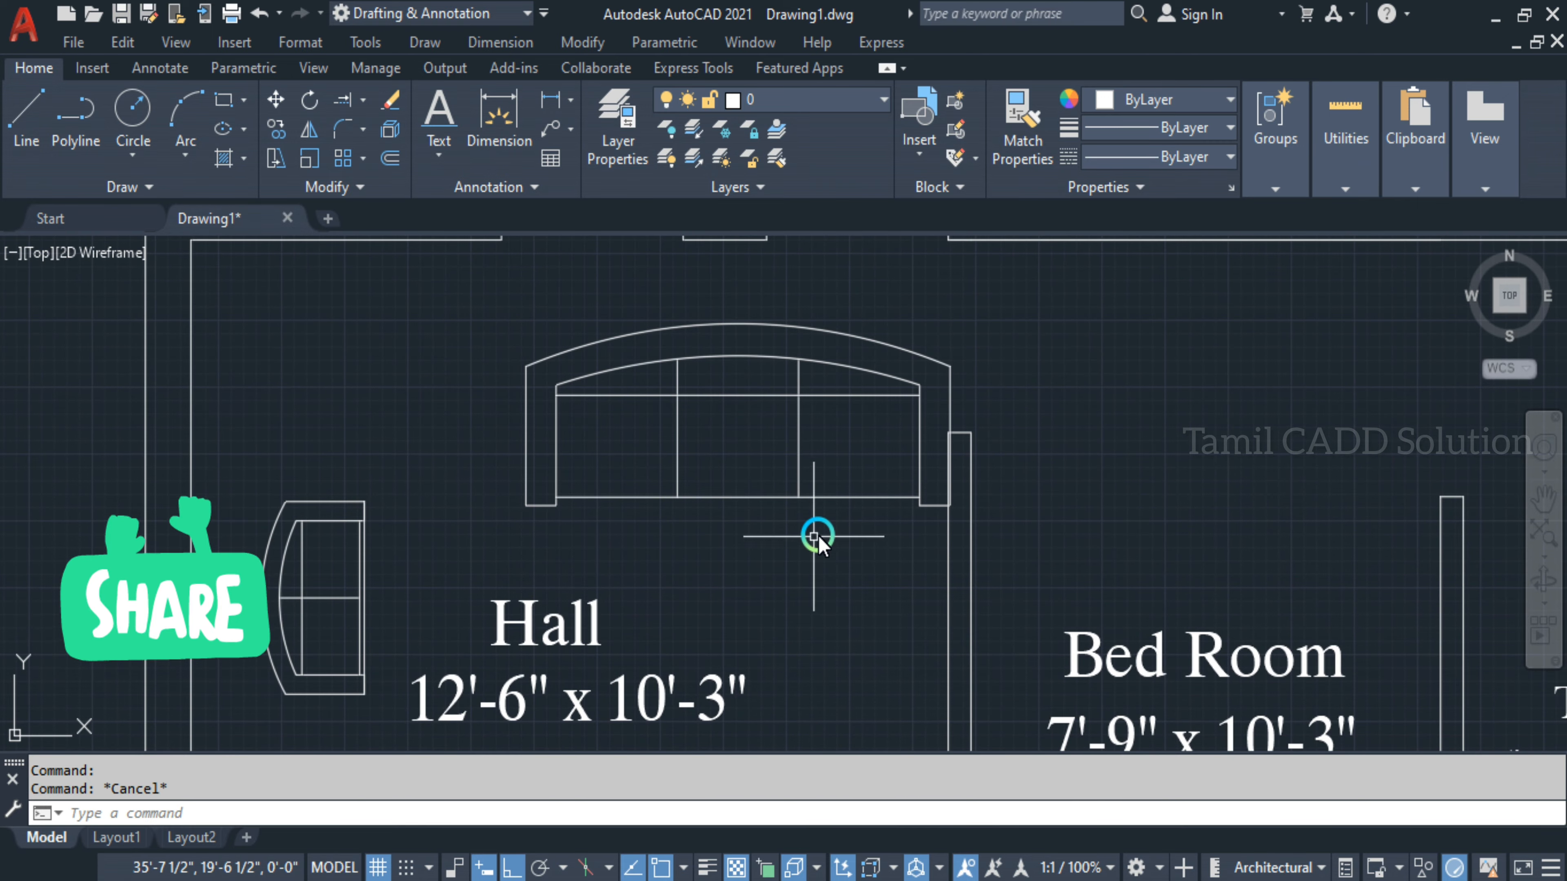
Draw a horizontal 6' line in the Hall just below the front of the larger sofa
type("L")
key("Return")
left_click(506, 535)
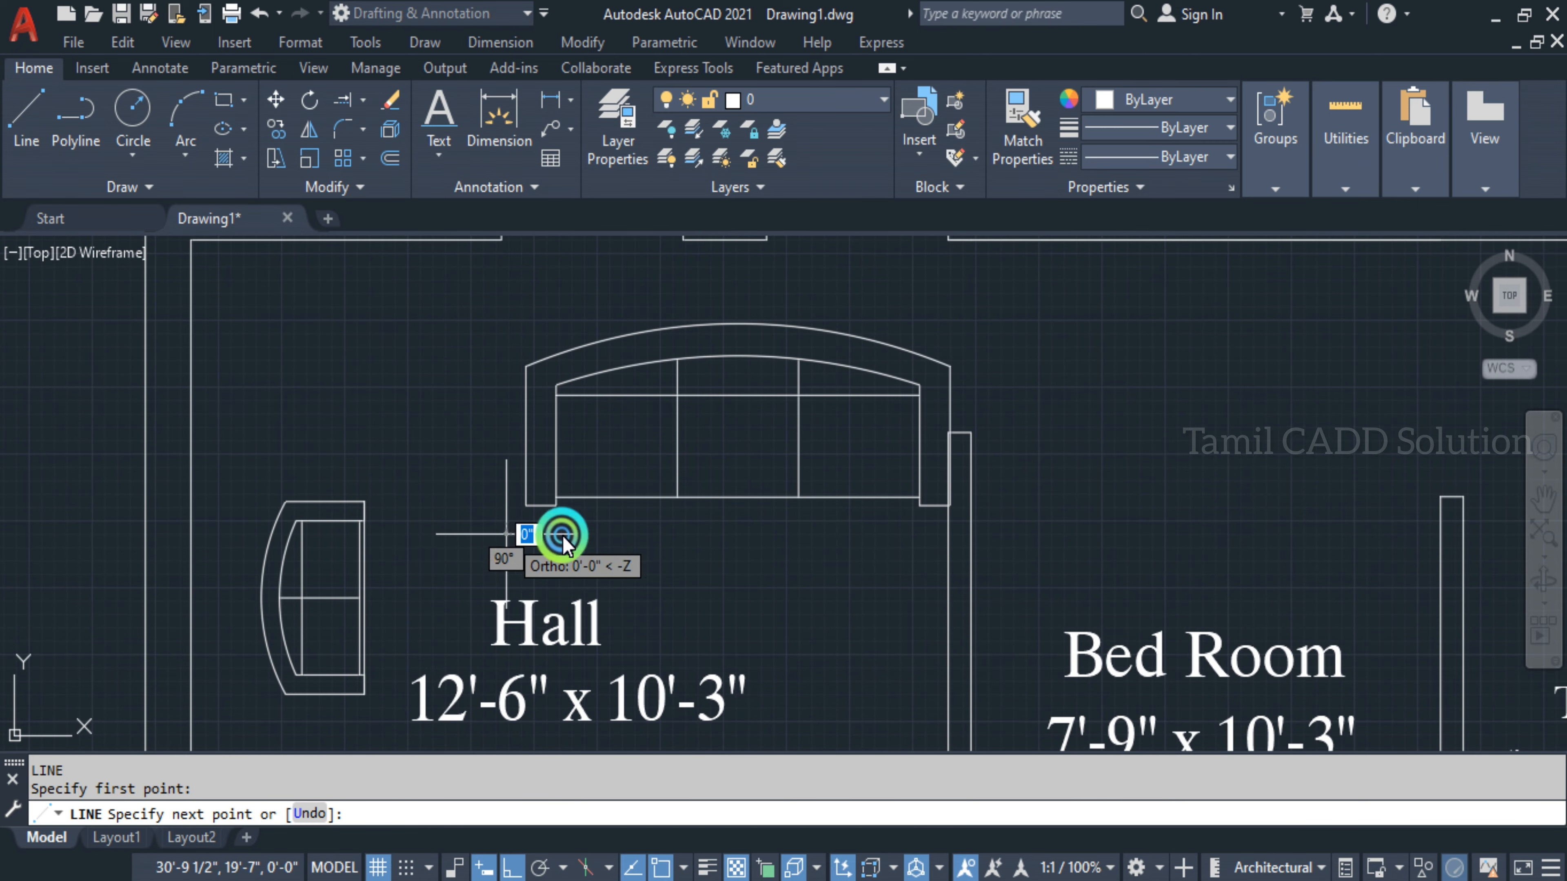
type("6")
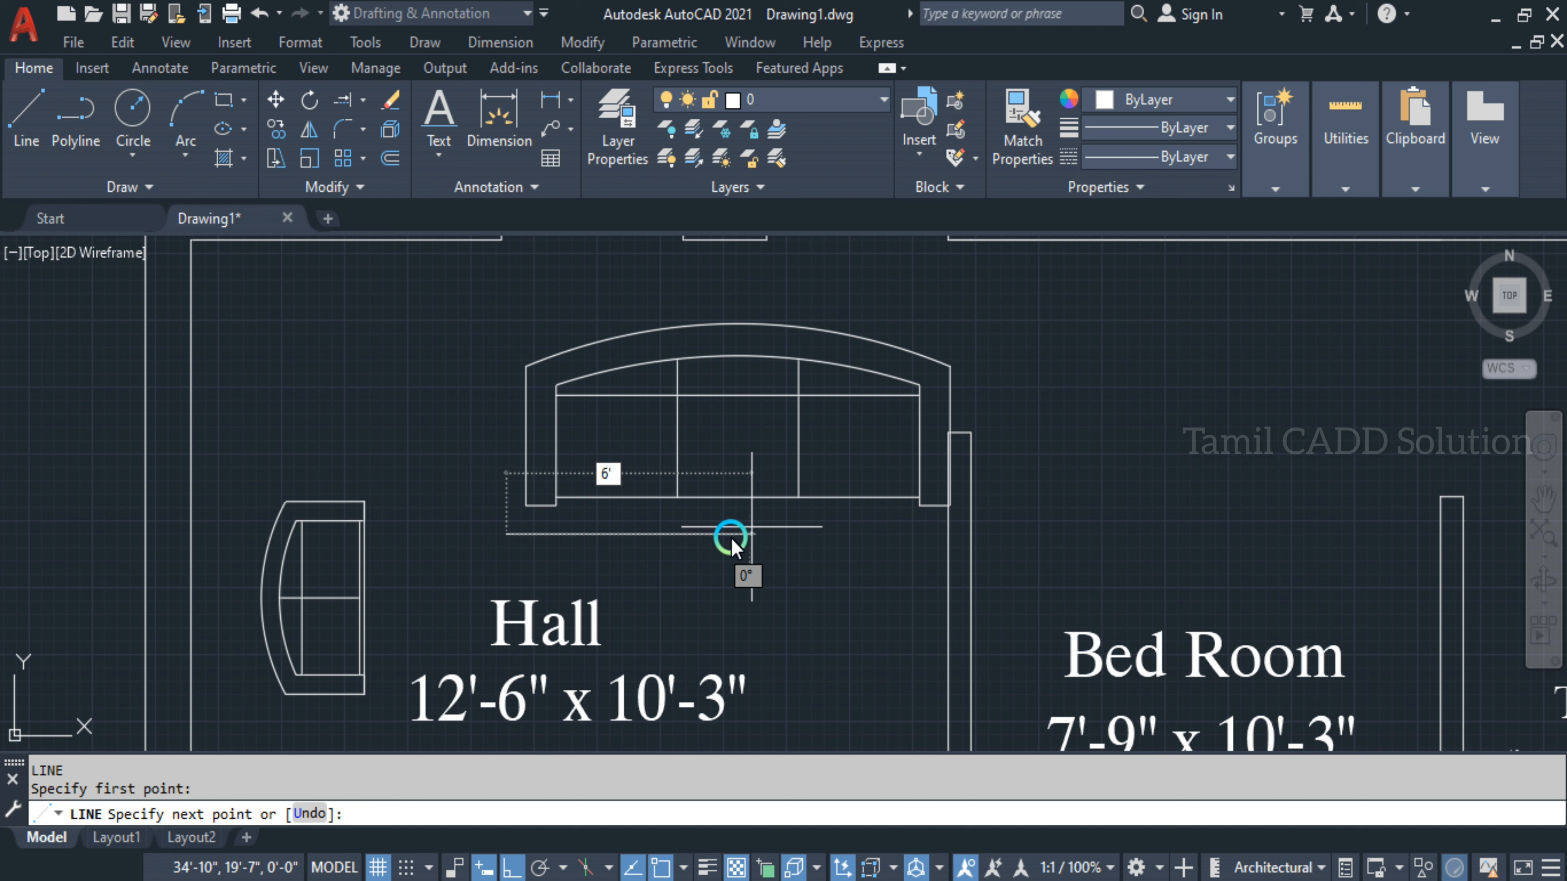
key("Return")
key("Escape")
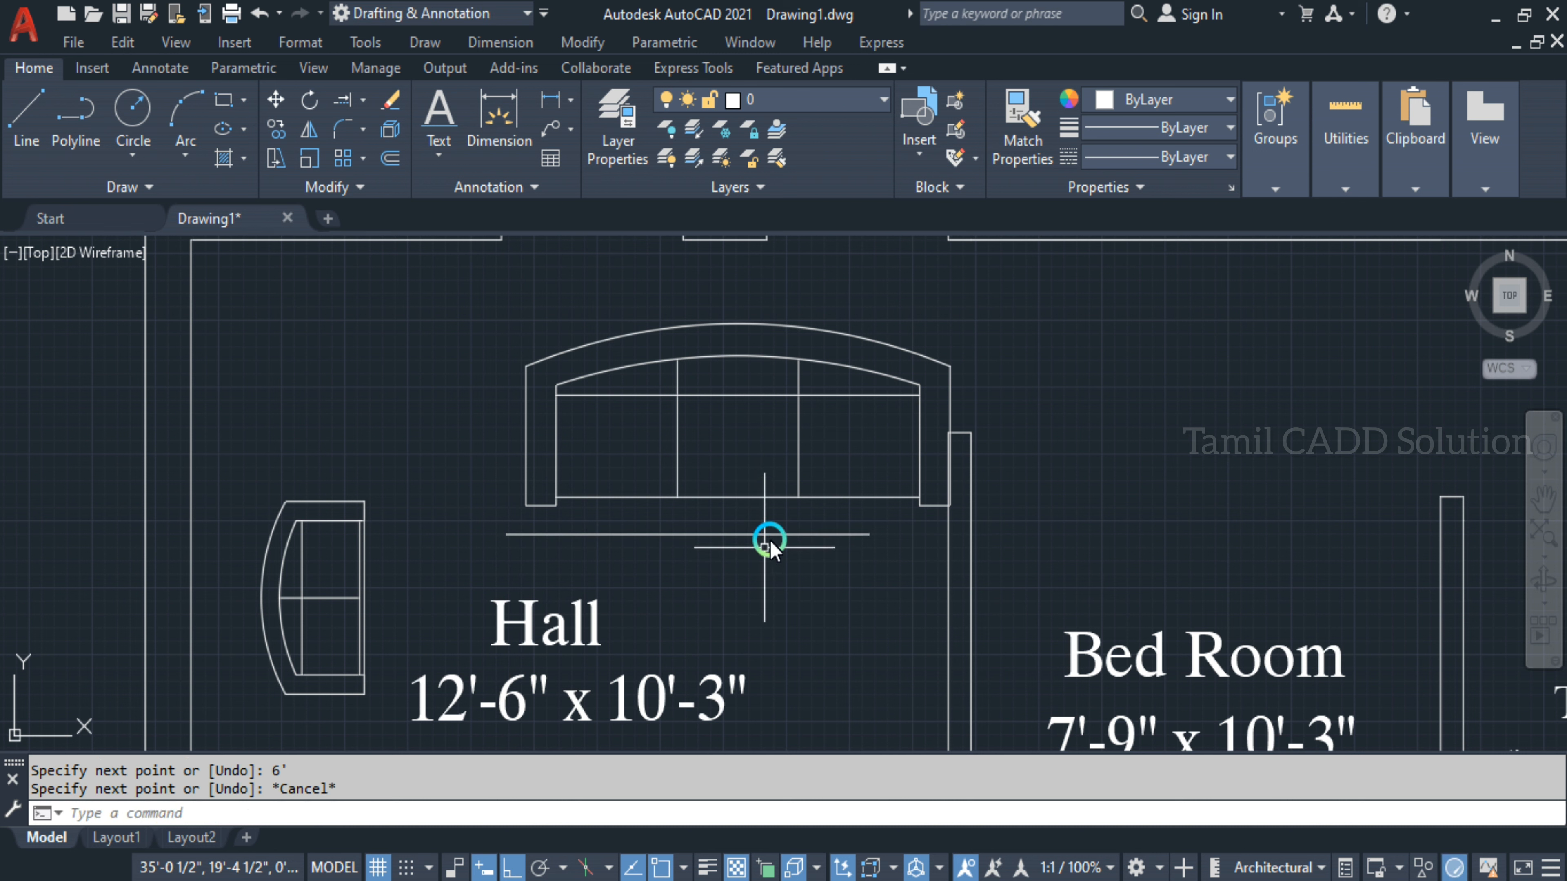
Move the larger sofa from its left front corner to the left end of the horizontal 6' line
left_click(797, 494)
left_click(706, 500)
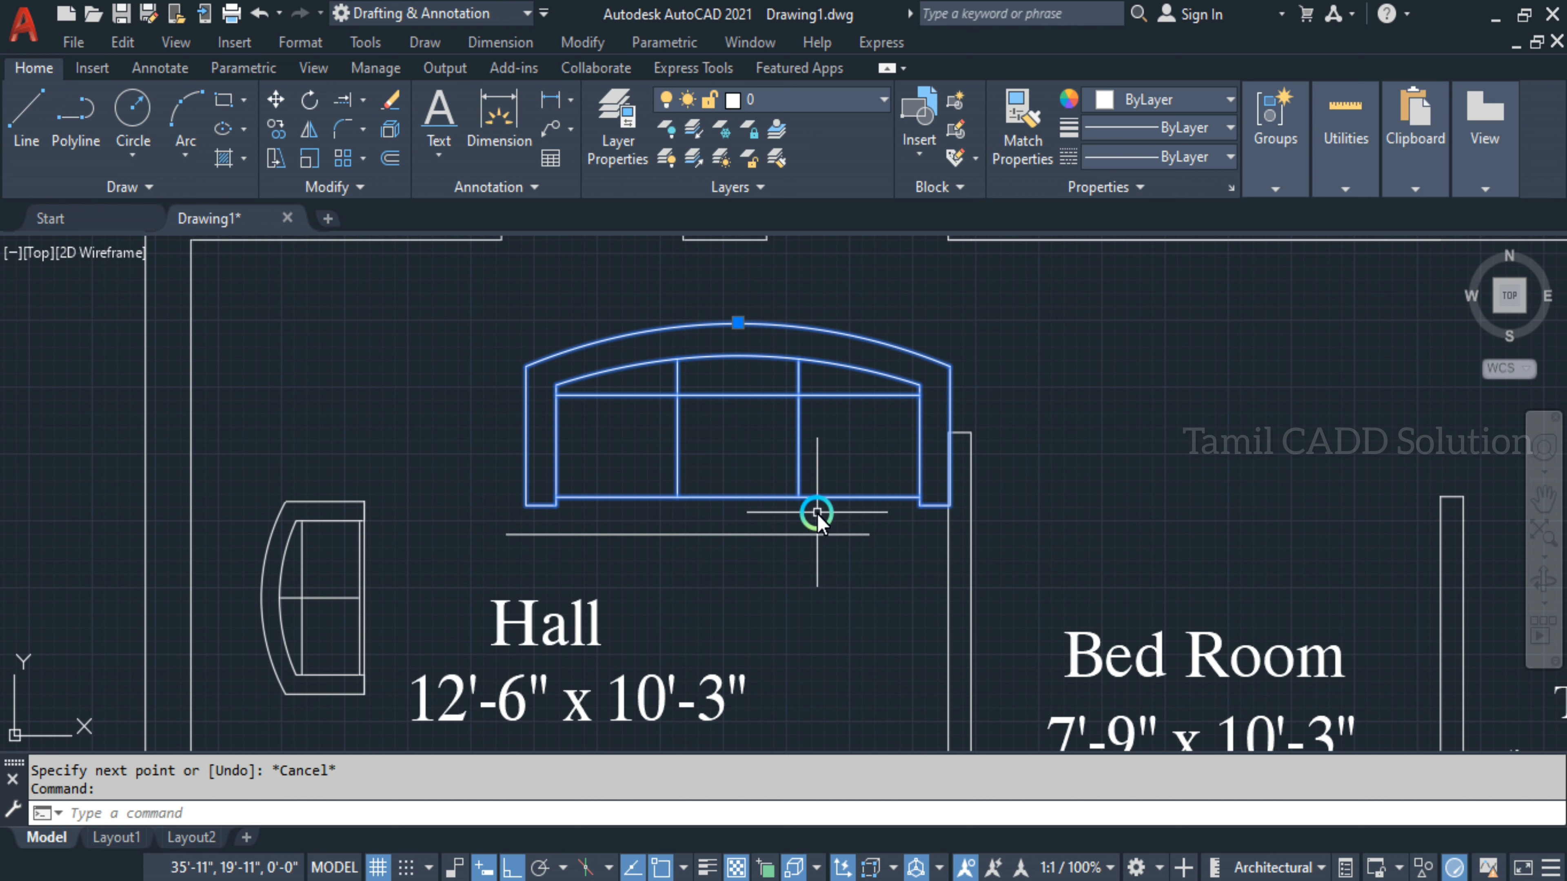
type("m")
key("Return")
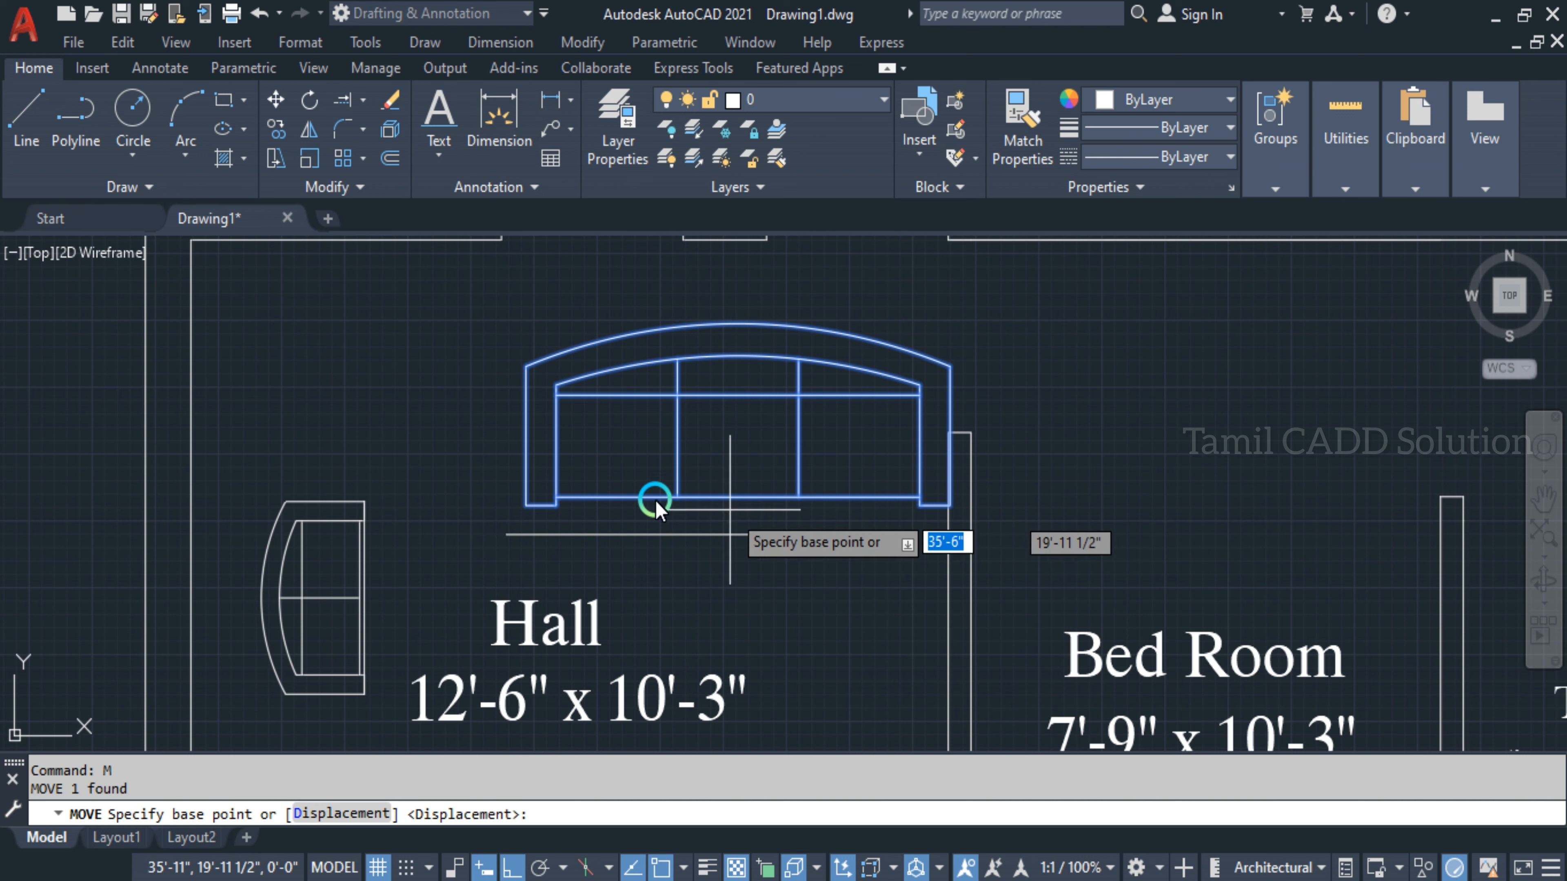
left_click(515, 511)
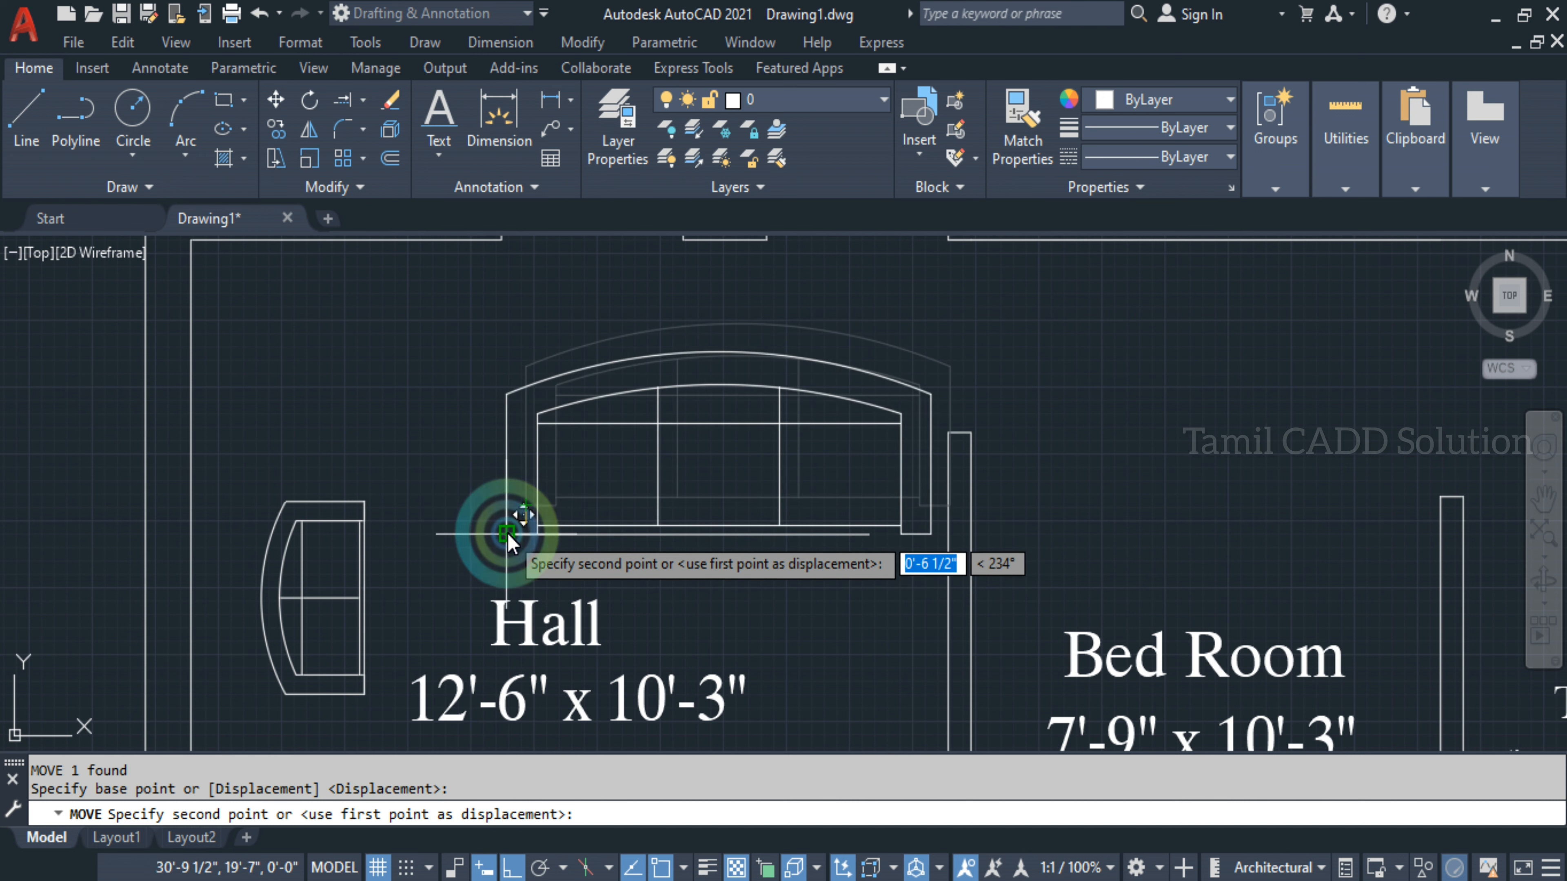
left_click(581, 539)
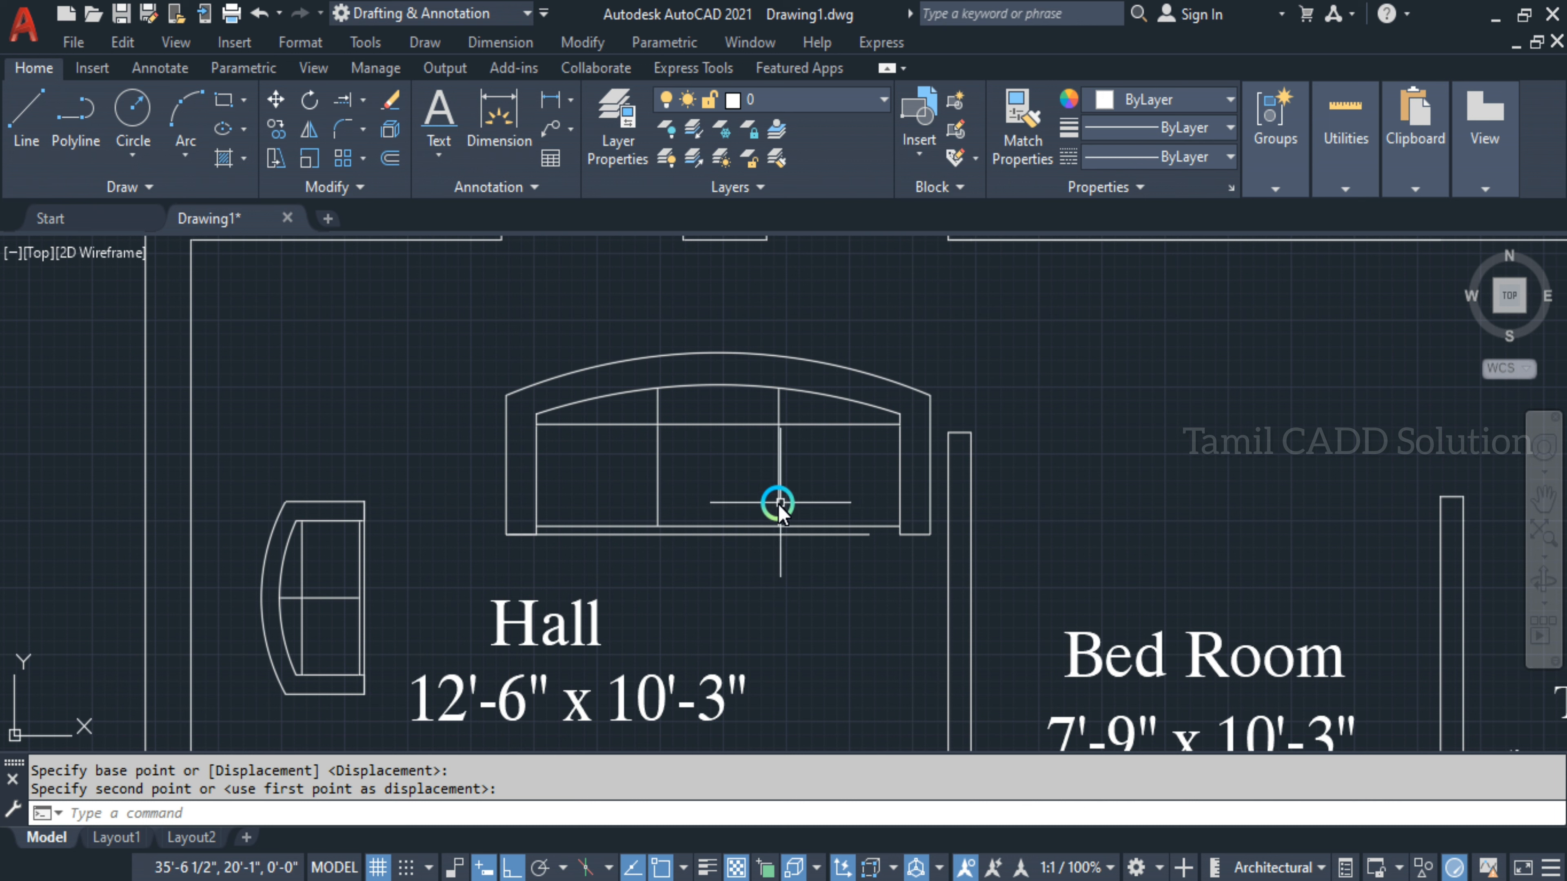
Scale the larger sofa by reference from its left front corner, fitting its full front width to the 6' line
middle_click_drag(845, 513, 756, 444)
left_click(670, 389)
left_click(518, 400)
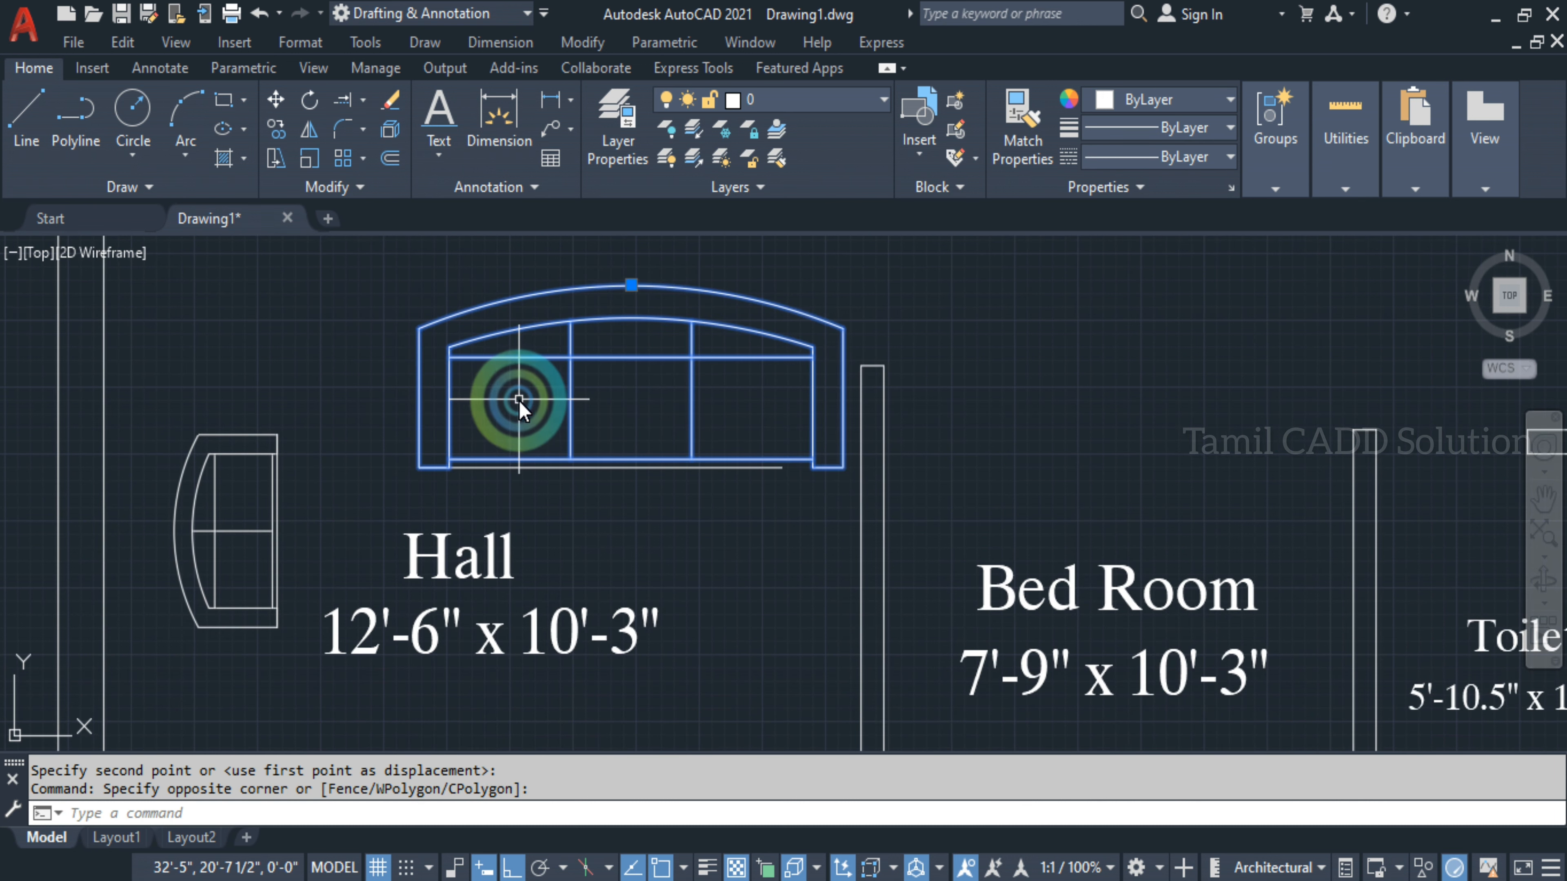
type("SC")
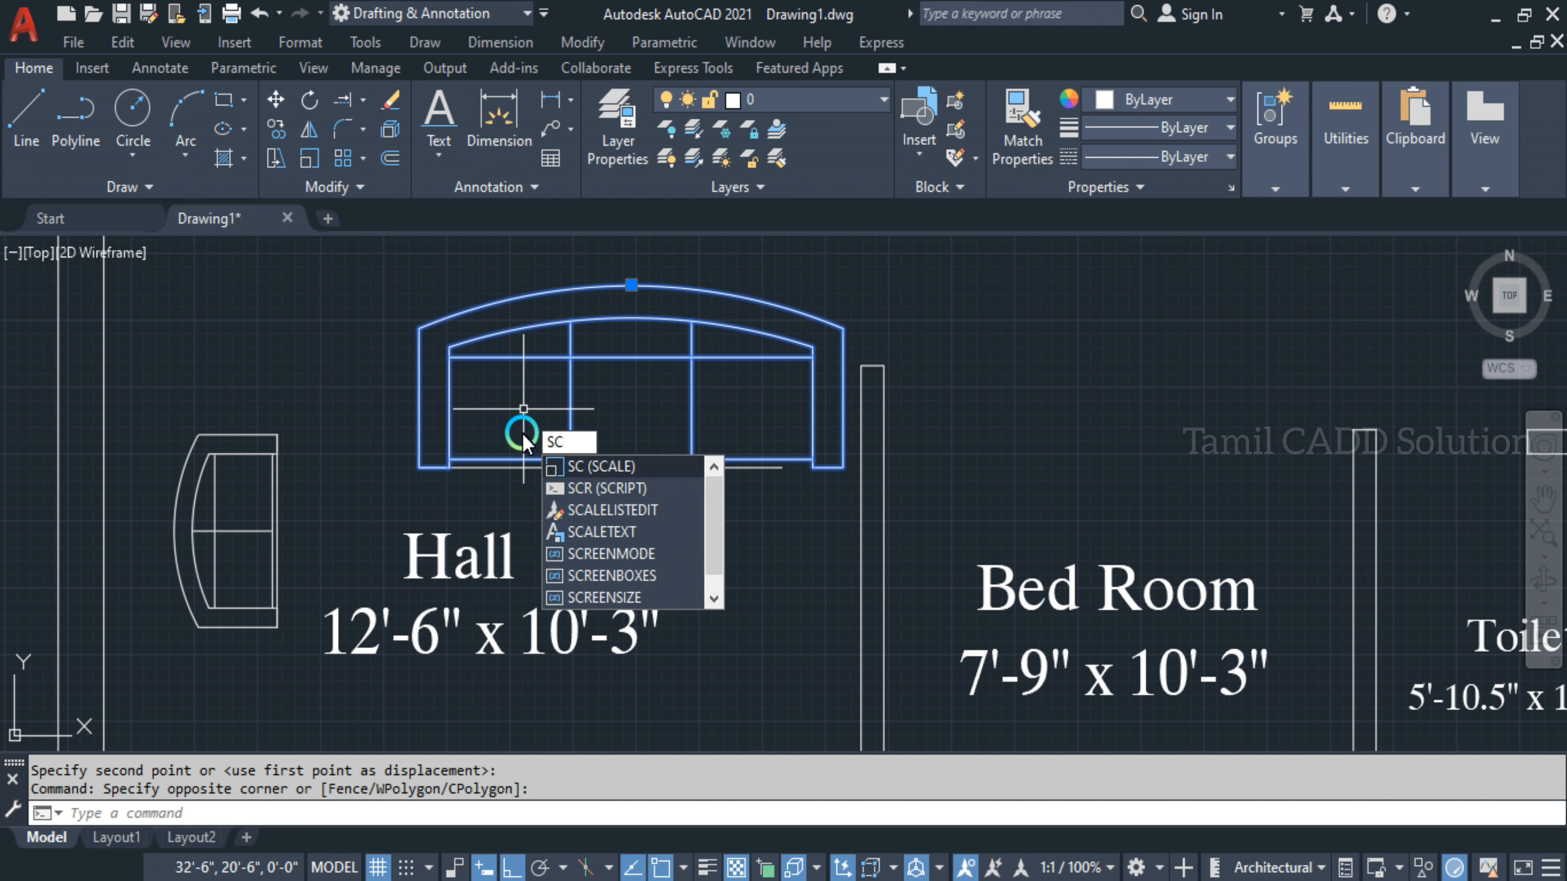
key("Return")
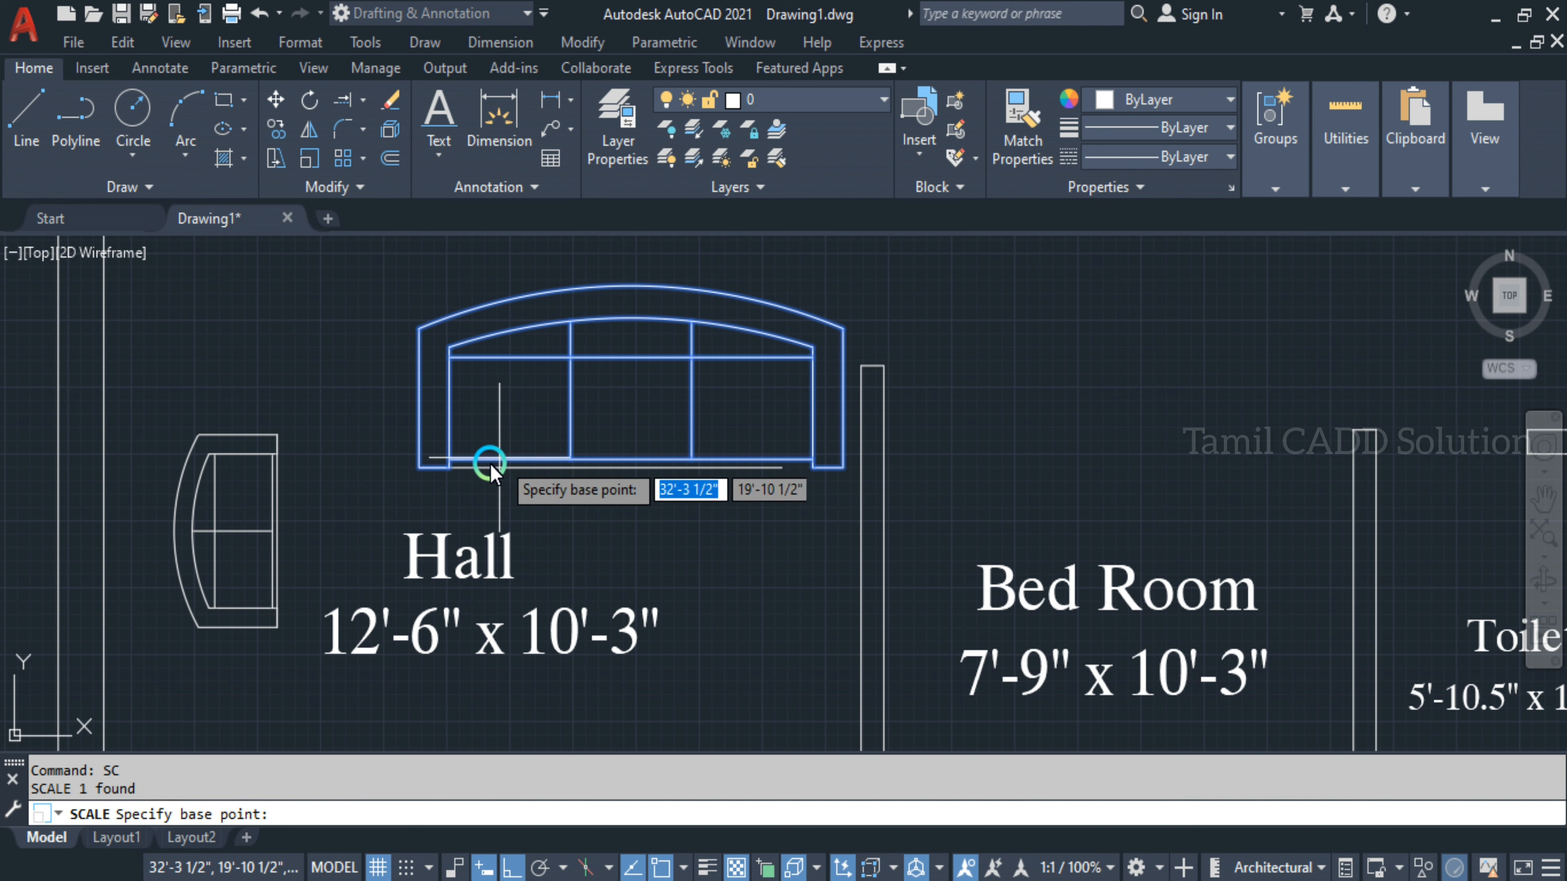
left_click(422, 471)
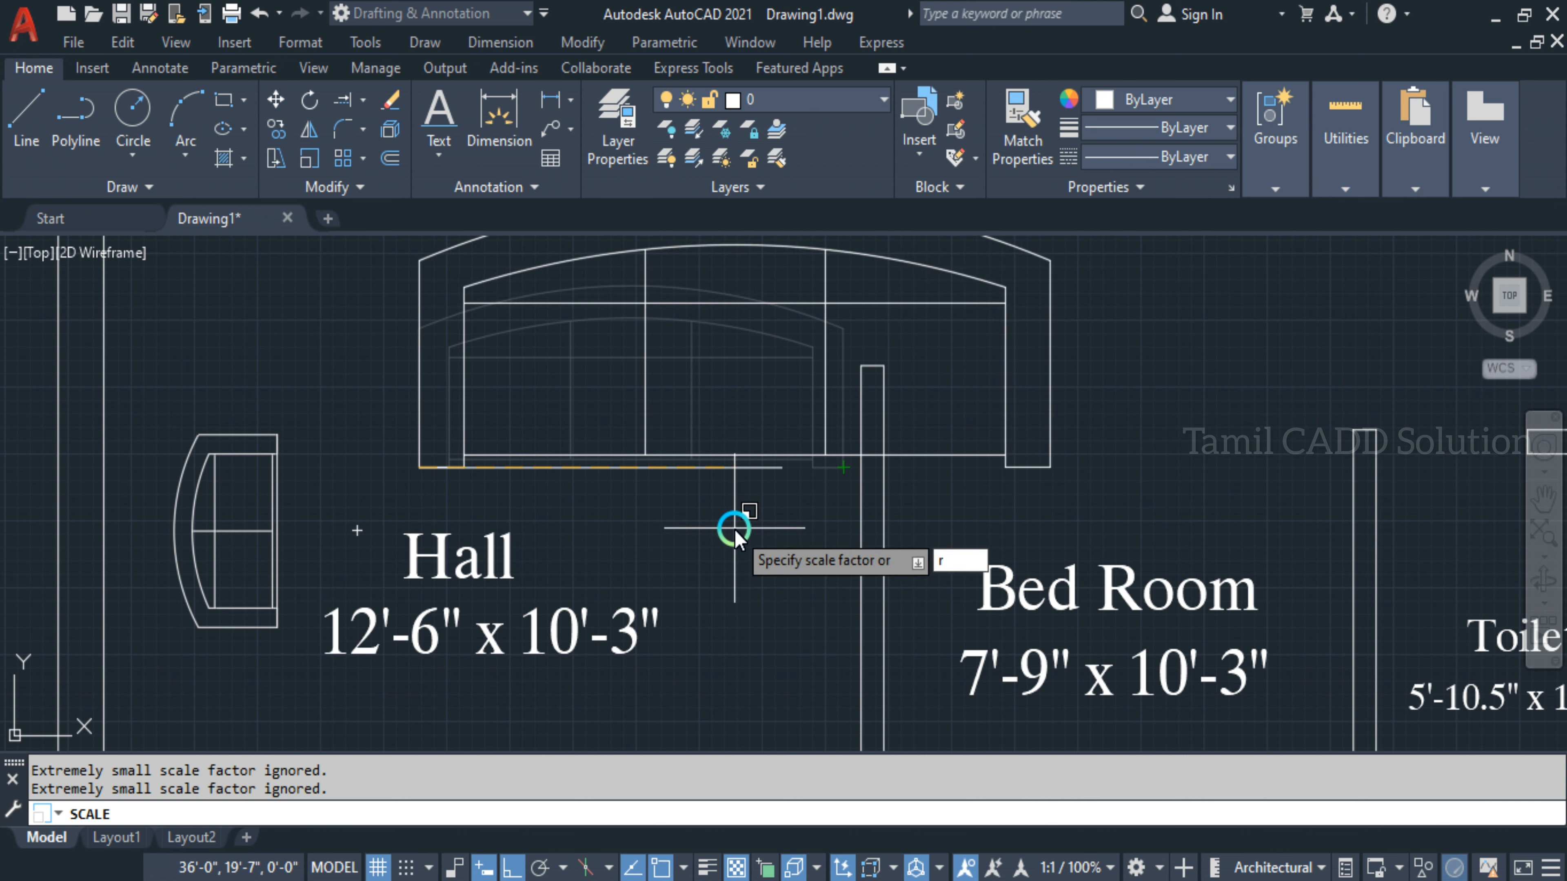
key("Return")
left_click(494, 485)
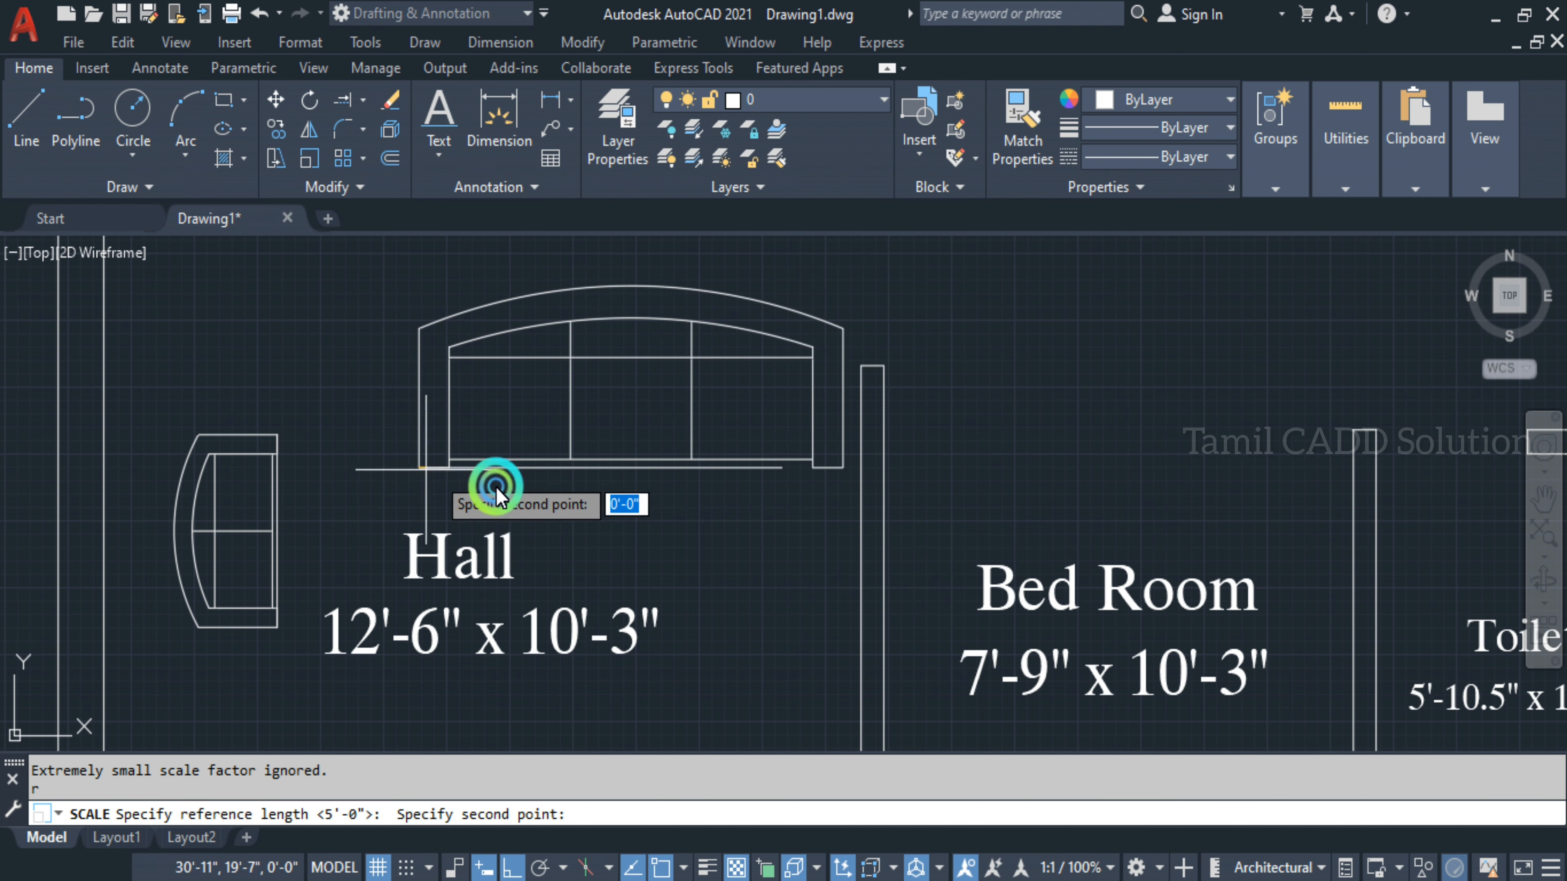
left_click(842, 467)
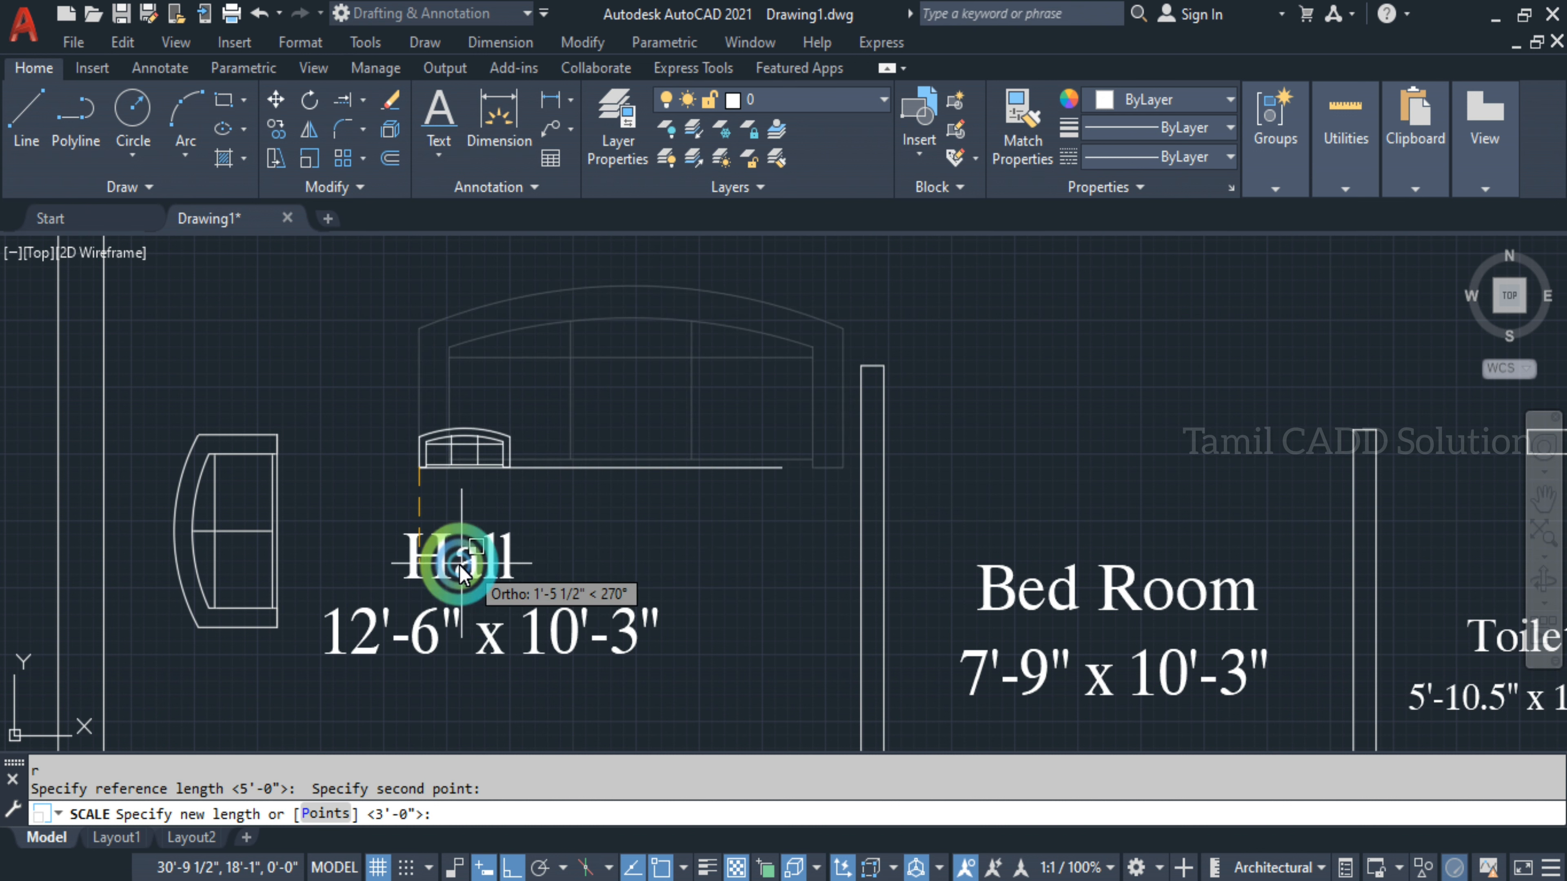
left_click(779, 478)
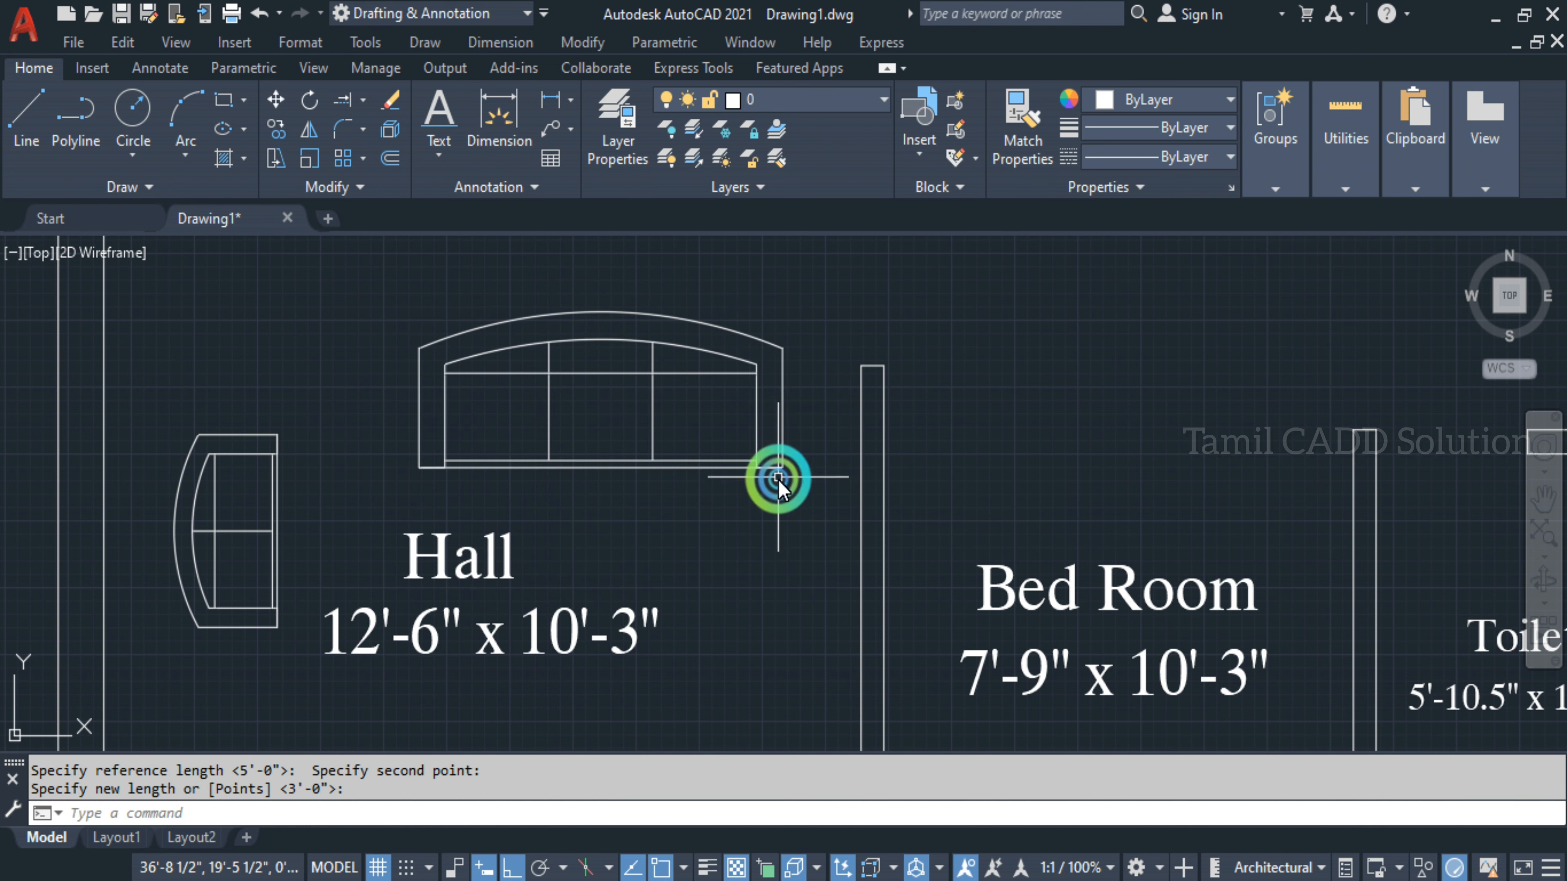
Erase the 6' line along the larger sofa's front and the 3' line along the smaller sofa's front
left_click(612, 467)
key("Delete")
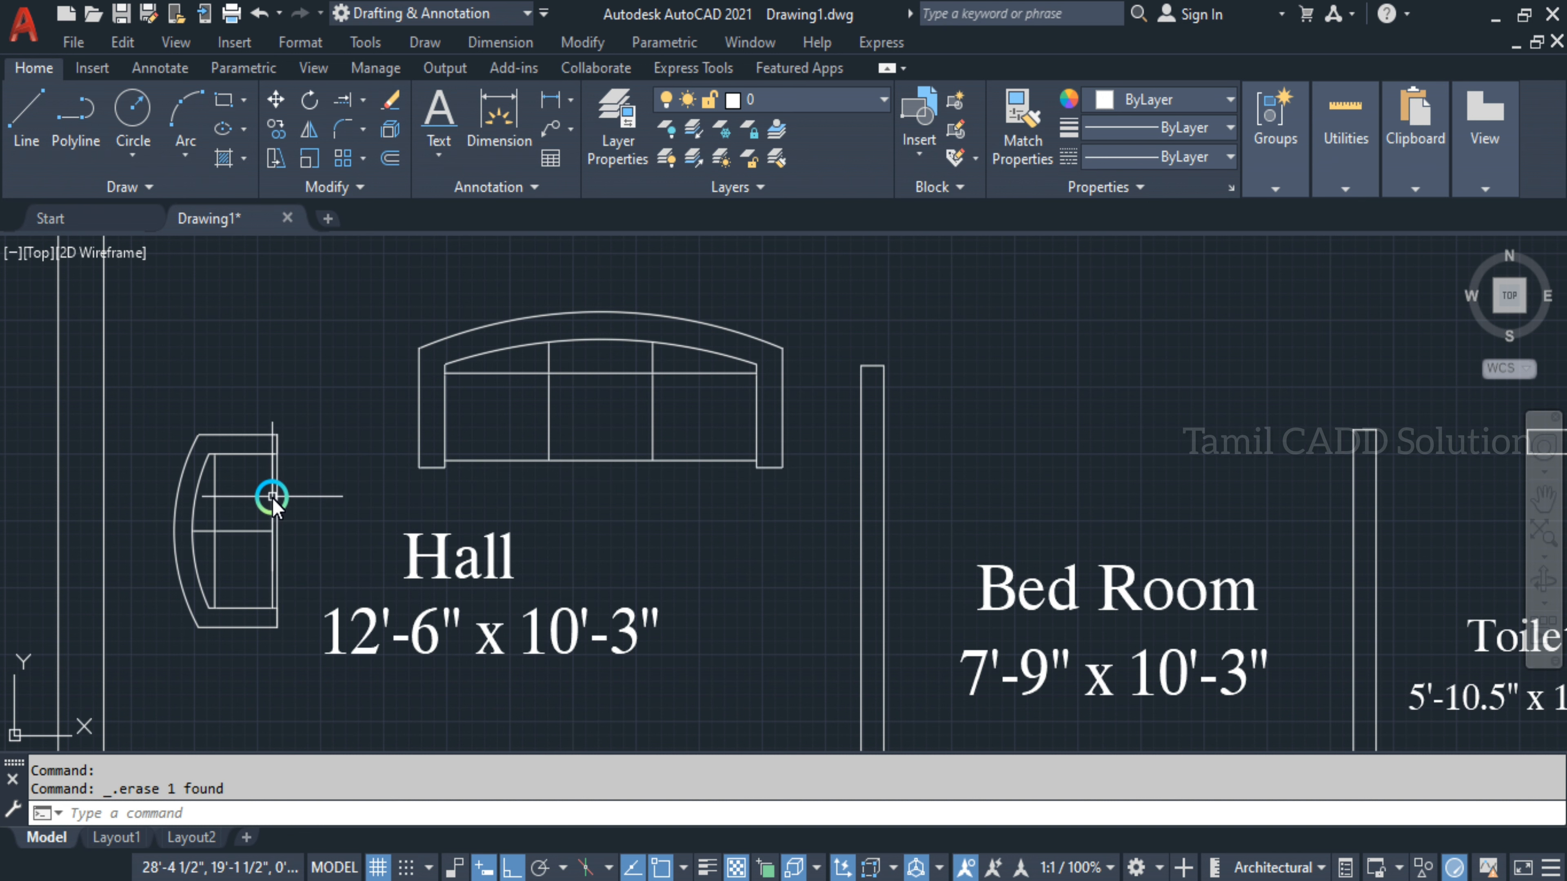
scroll(531, 434, "down", 3)
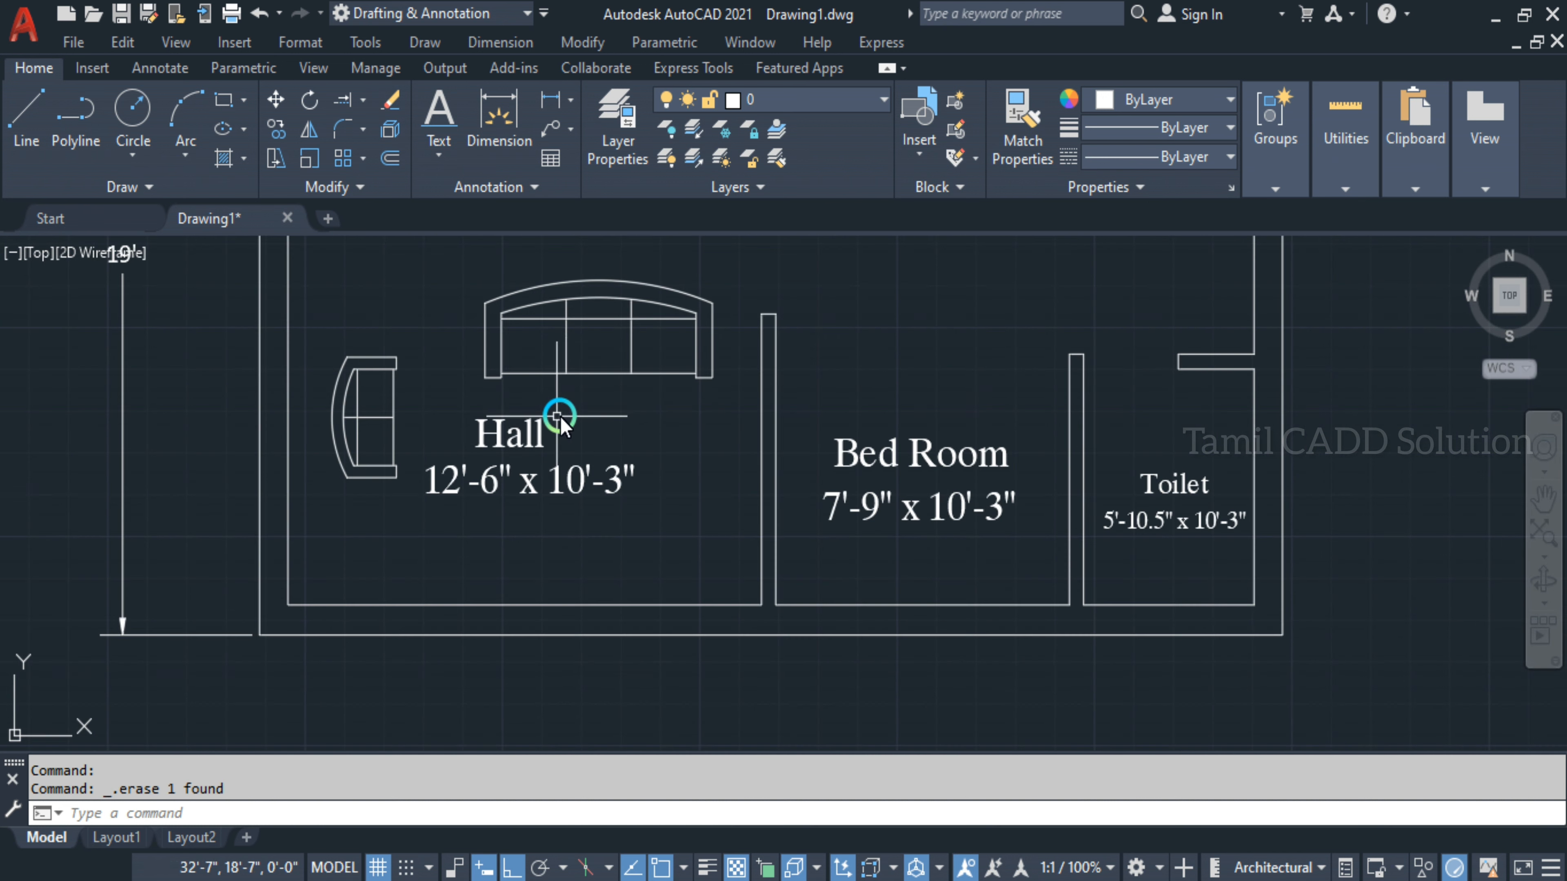
left_click(632, 398)
left_click(558, 353)
key("Delete")
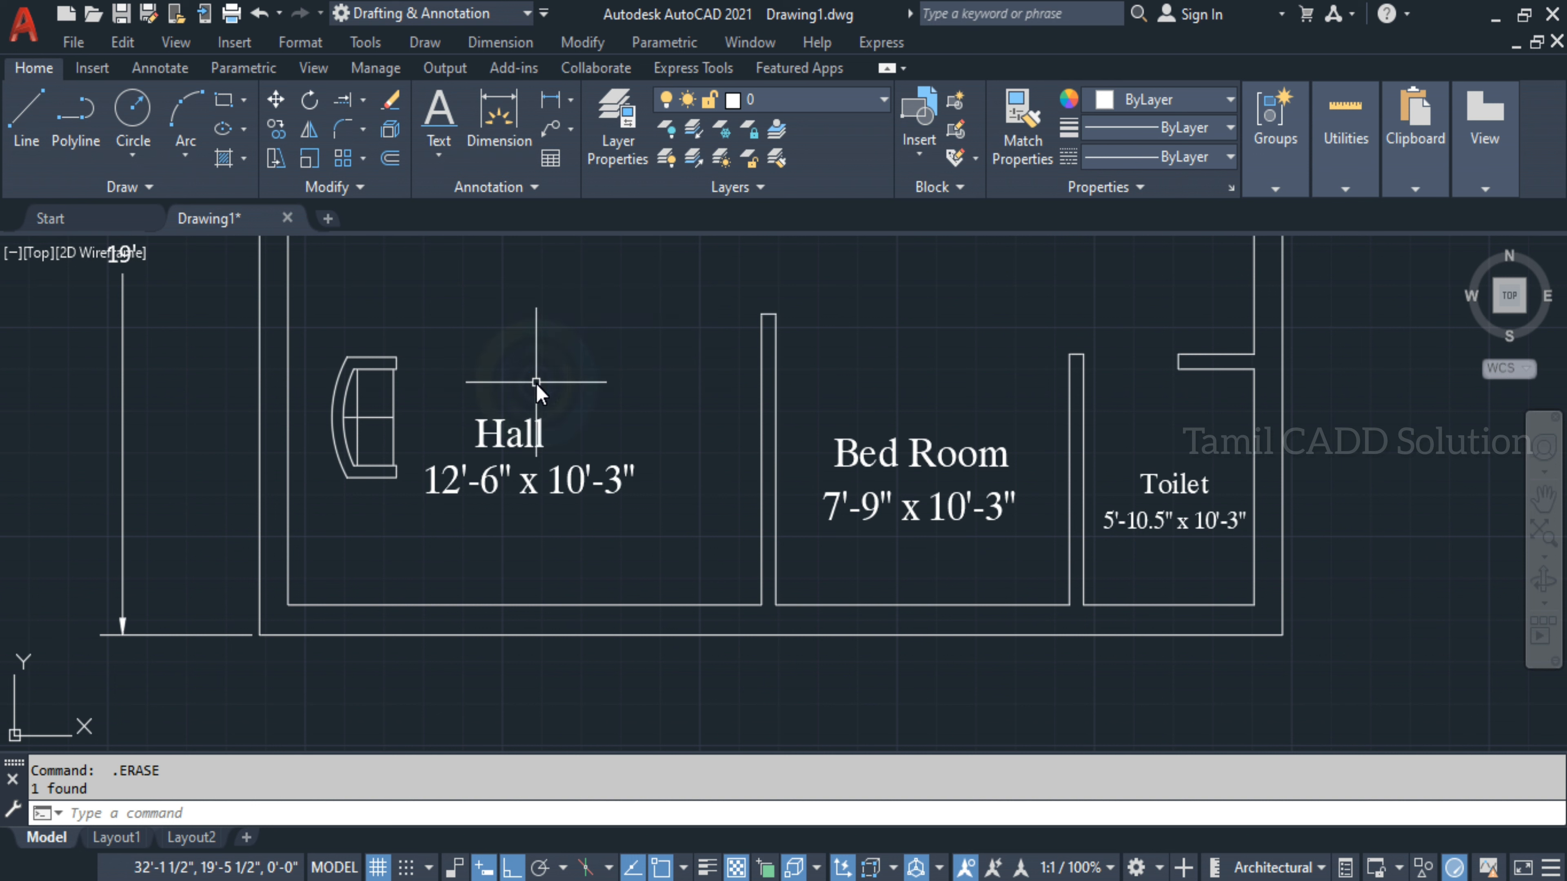
key("ctrl+z")
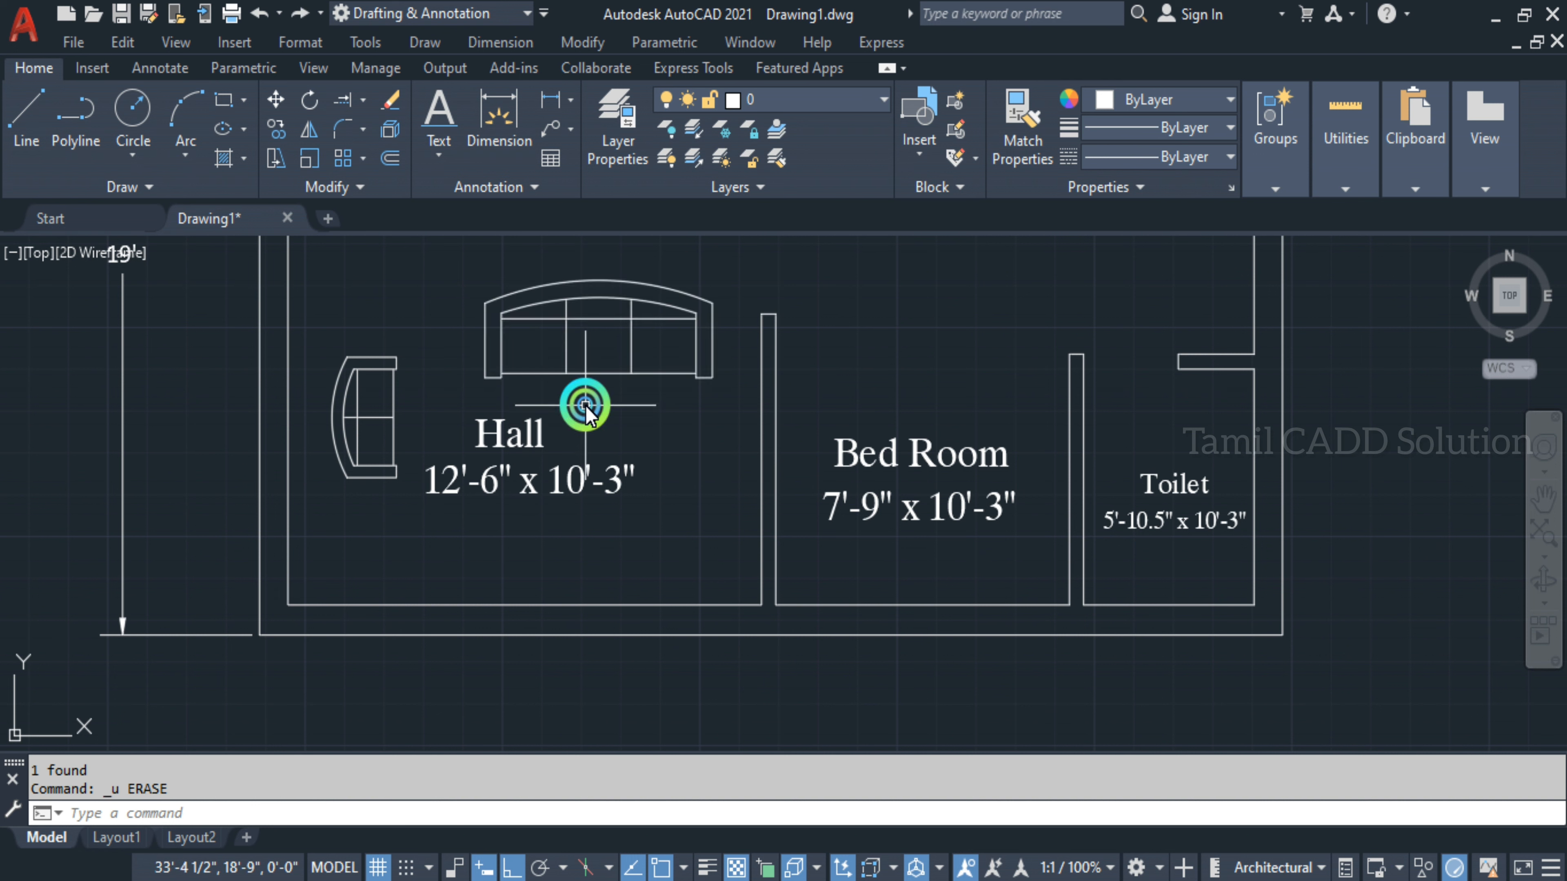
Move the larger sofa up and to the left in the Hall with Ortho off
left_click(585, 405)
left_click(543, 377)
type("m")
key("Return")
left_click(561, 392)
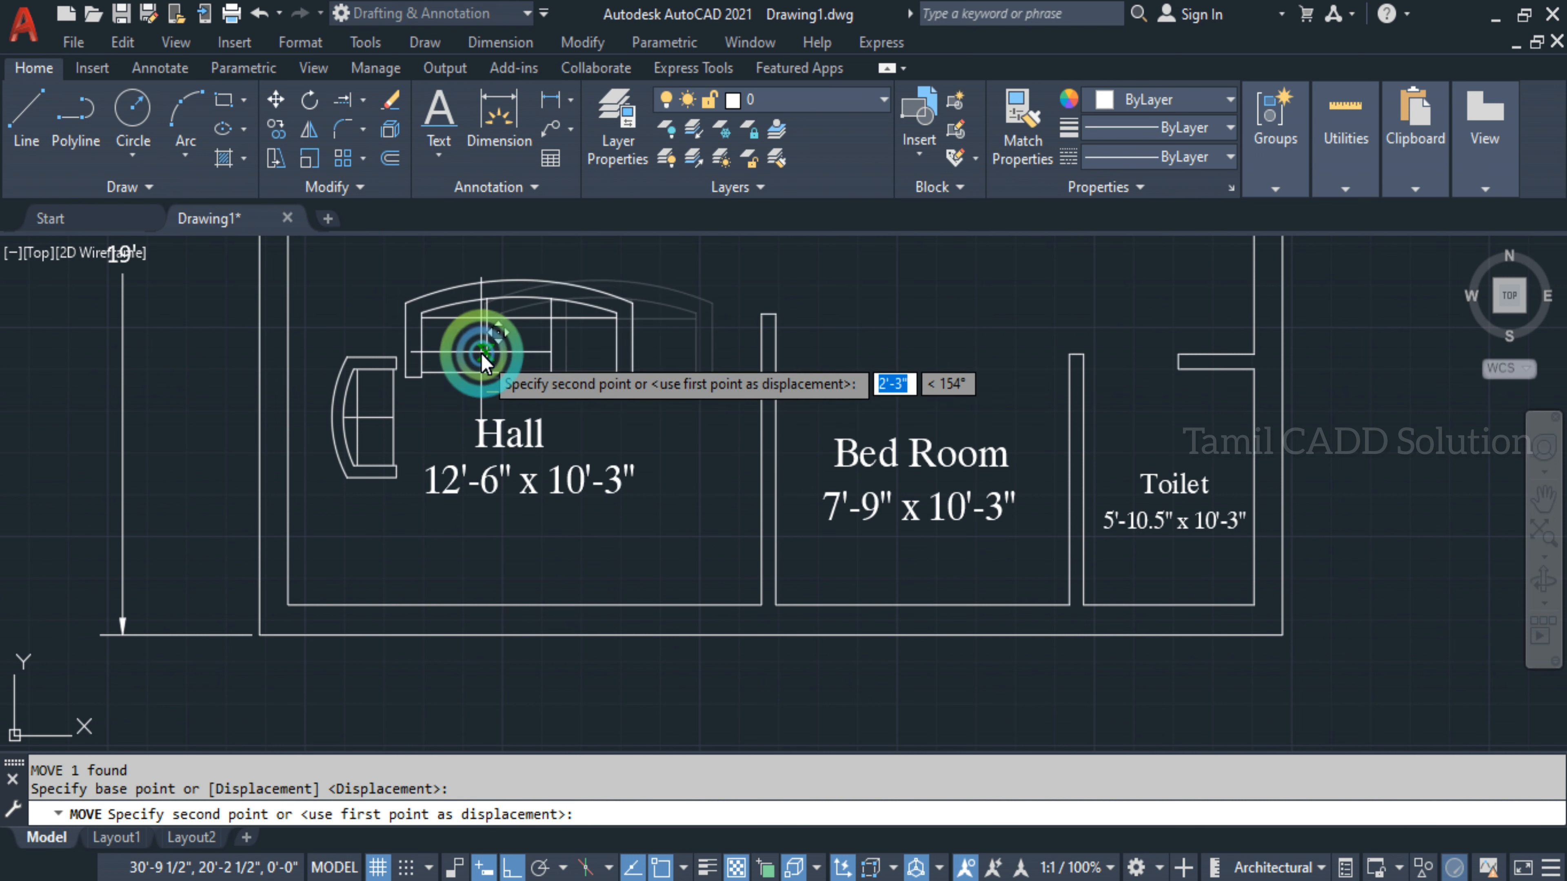
key("F8")
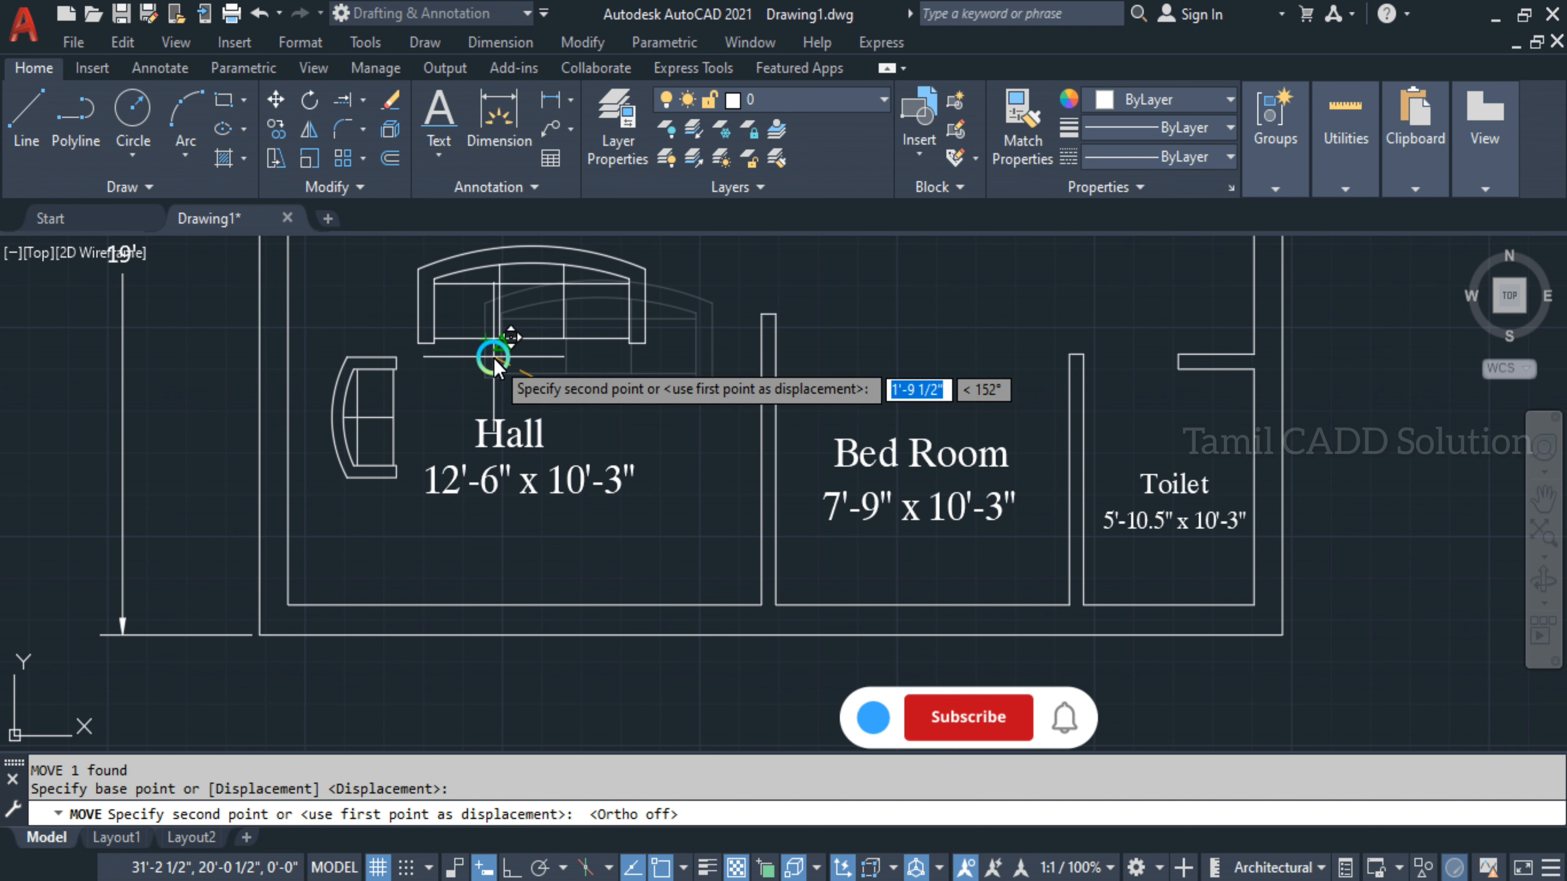
left_click(494, 359)
Move the Hall name and its 12'-6" x 10'-3" size text together to a clear spot lower in the room
middle_click_drag(587, 383, 667, 403)
left_click(723, 567)
left_click(678, 480)
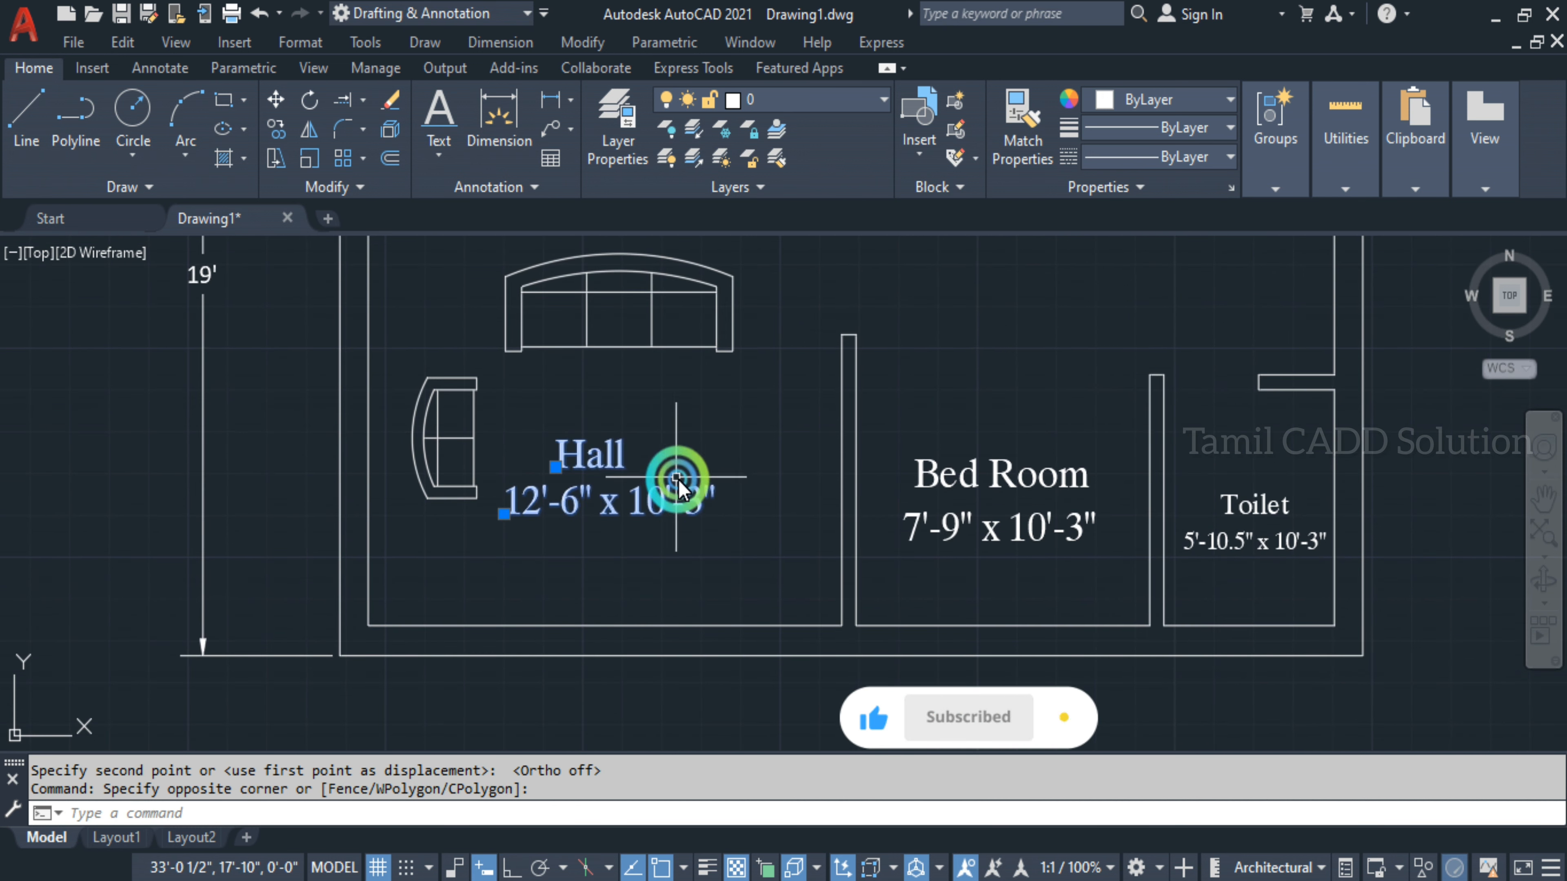
type("m")
key("Return")
left_click(799, 423)
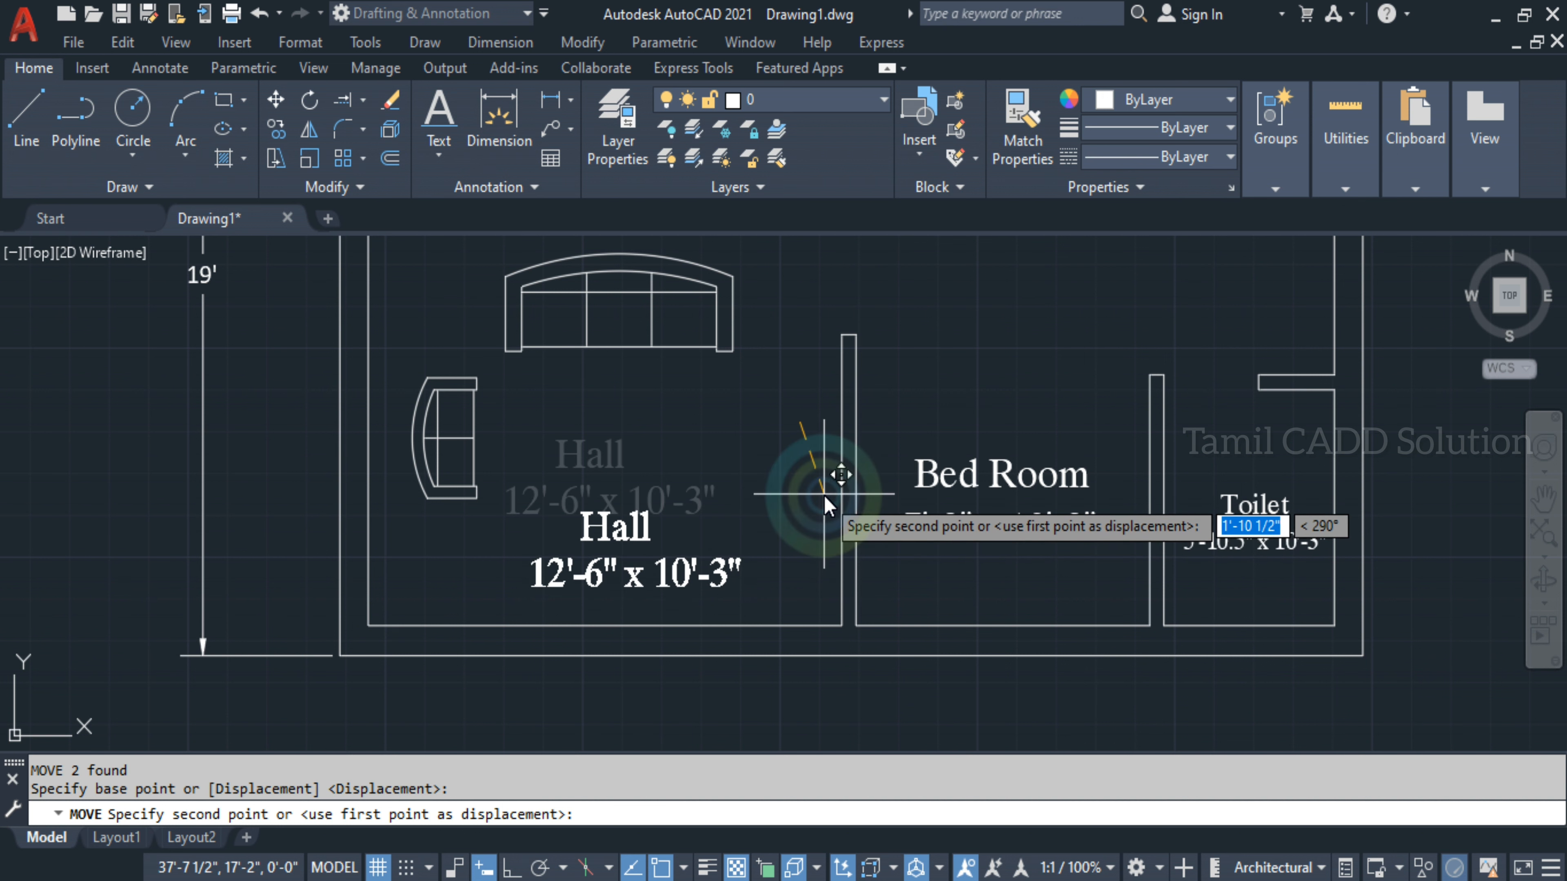
left_click(823, 496)
mouse_move(678, 493)
middle_mouse_down()
mouse_move(638, 516)
mouse_move(673, 456)
middle_mouse_up()
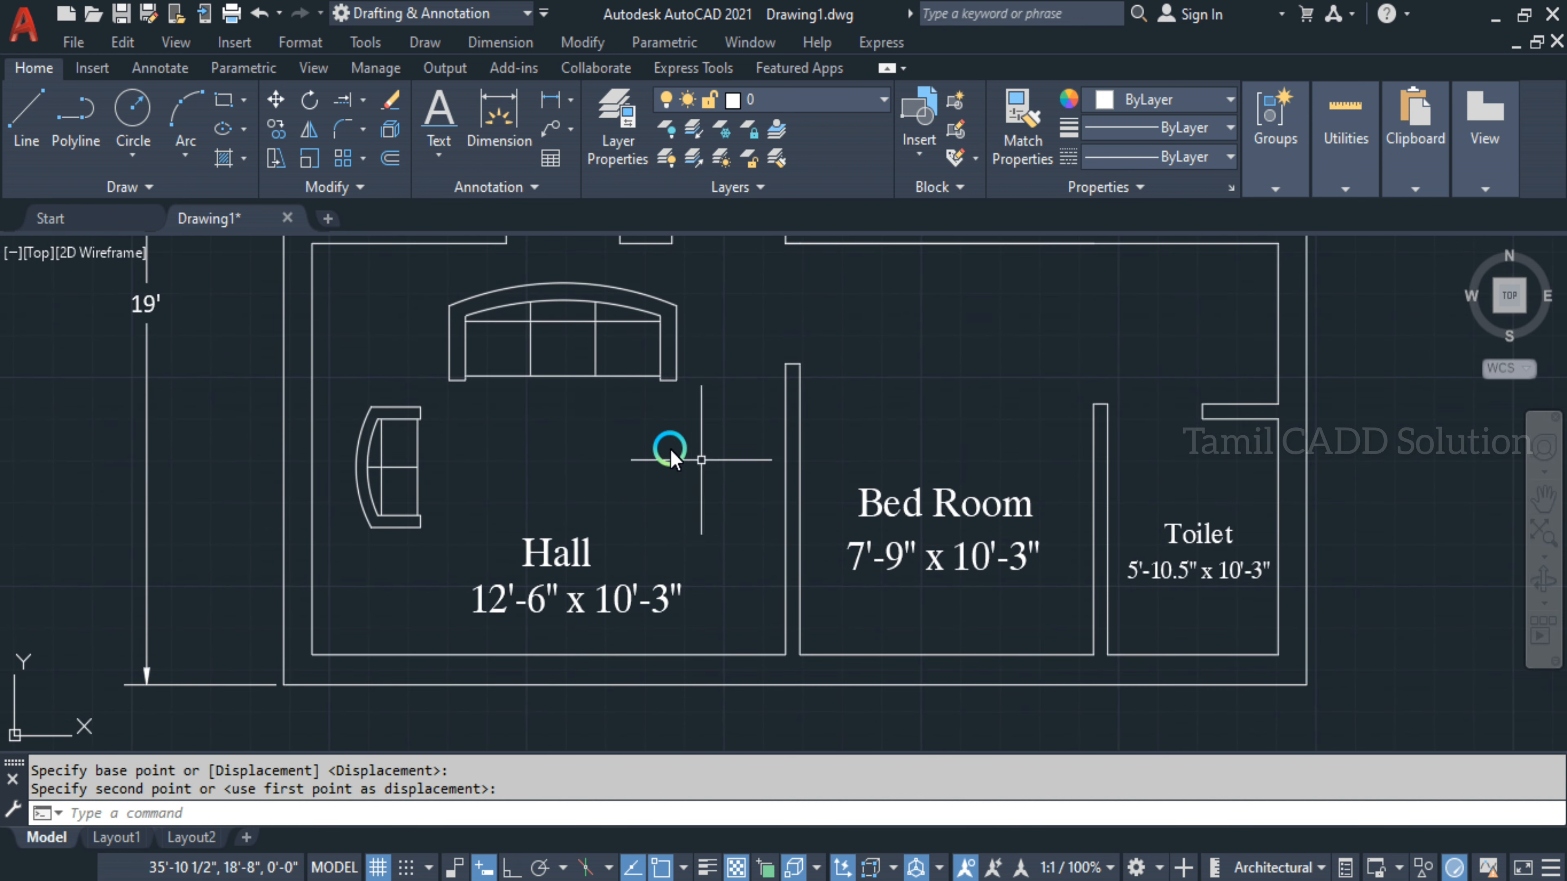
left_click(624, 411)
left_click(578, 361)
key("Escape")
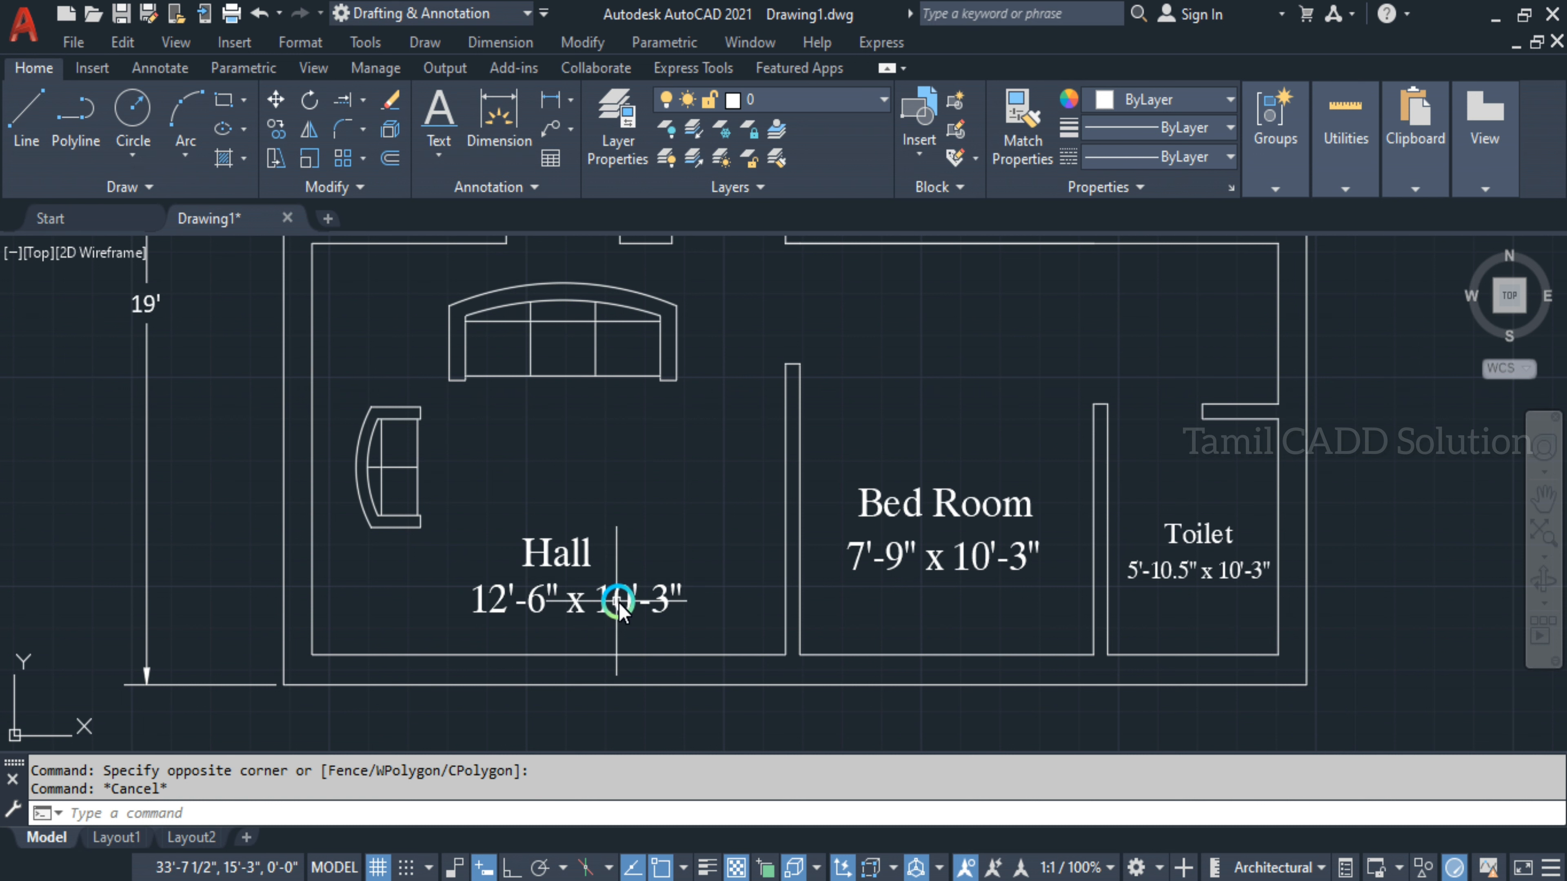
key("Escape")
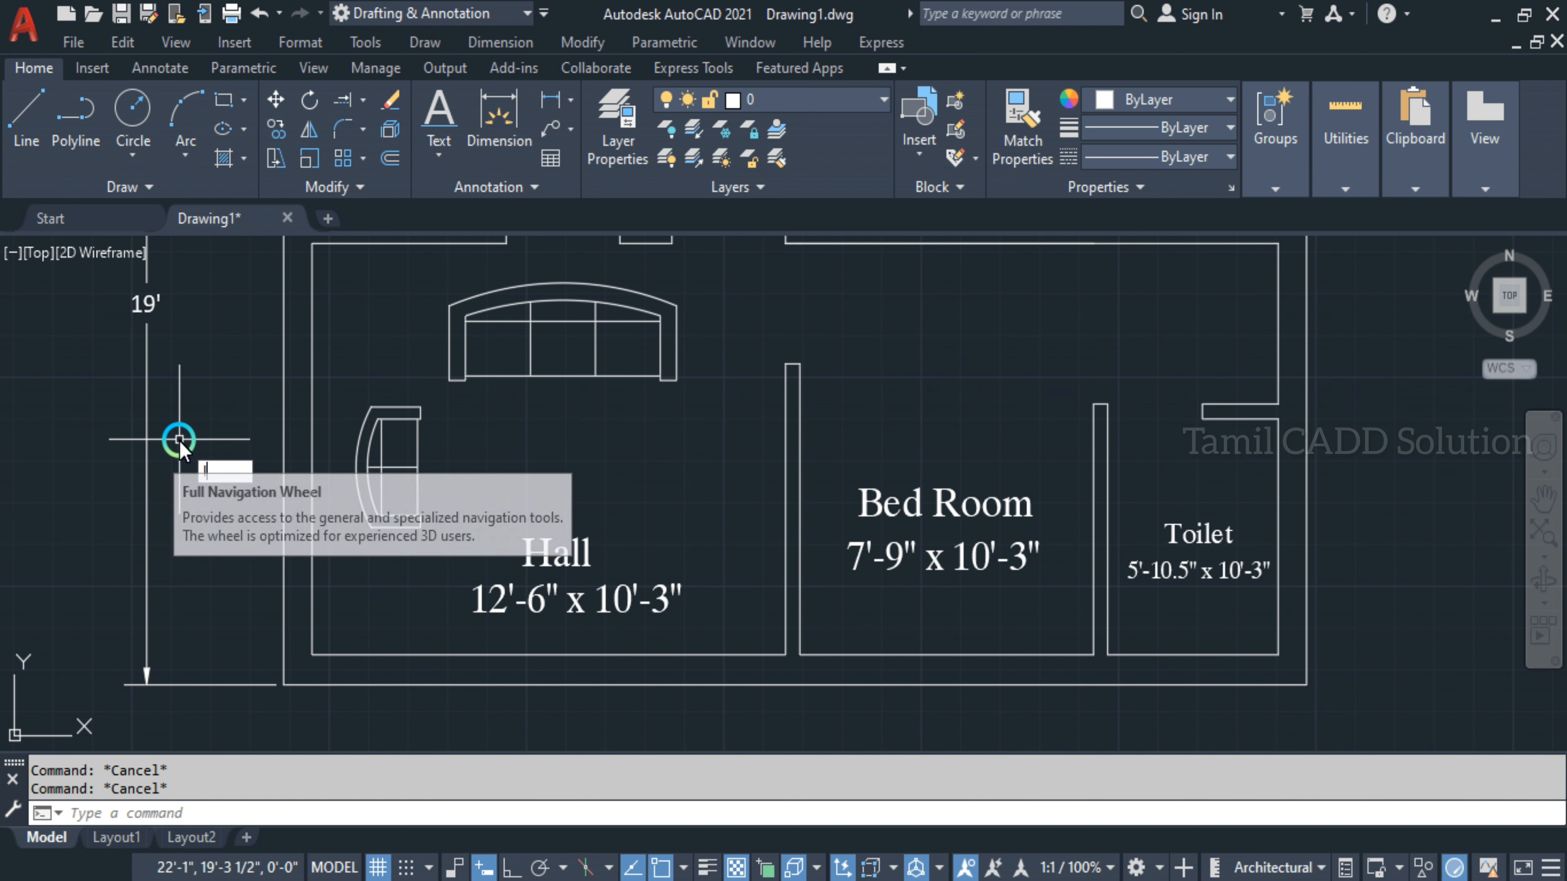
Draw a horizontal 6' line with Ortho on between the larger sofa and the relocated Hall label
type("L")
key("Return")
left_click(492, 465)
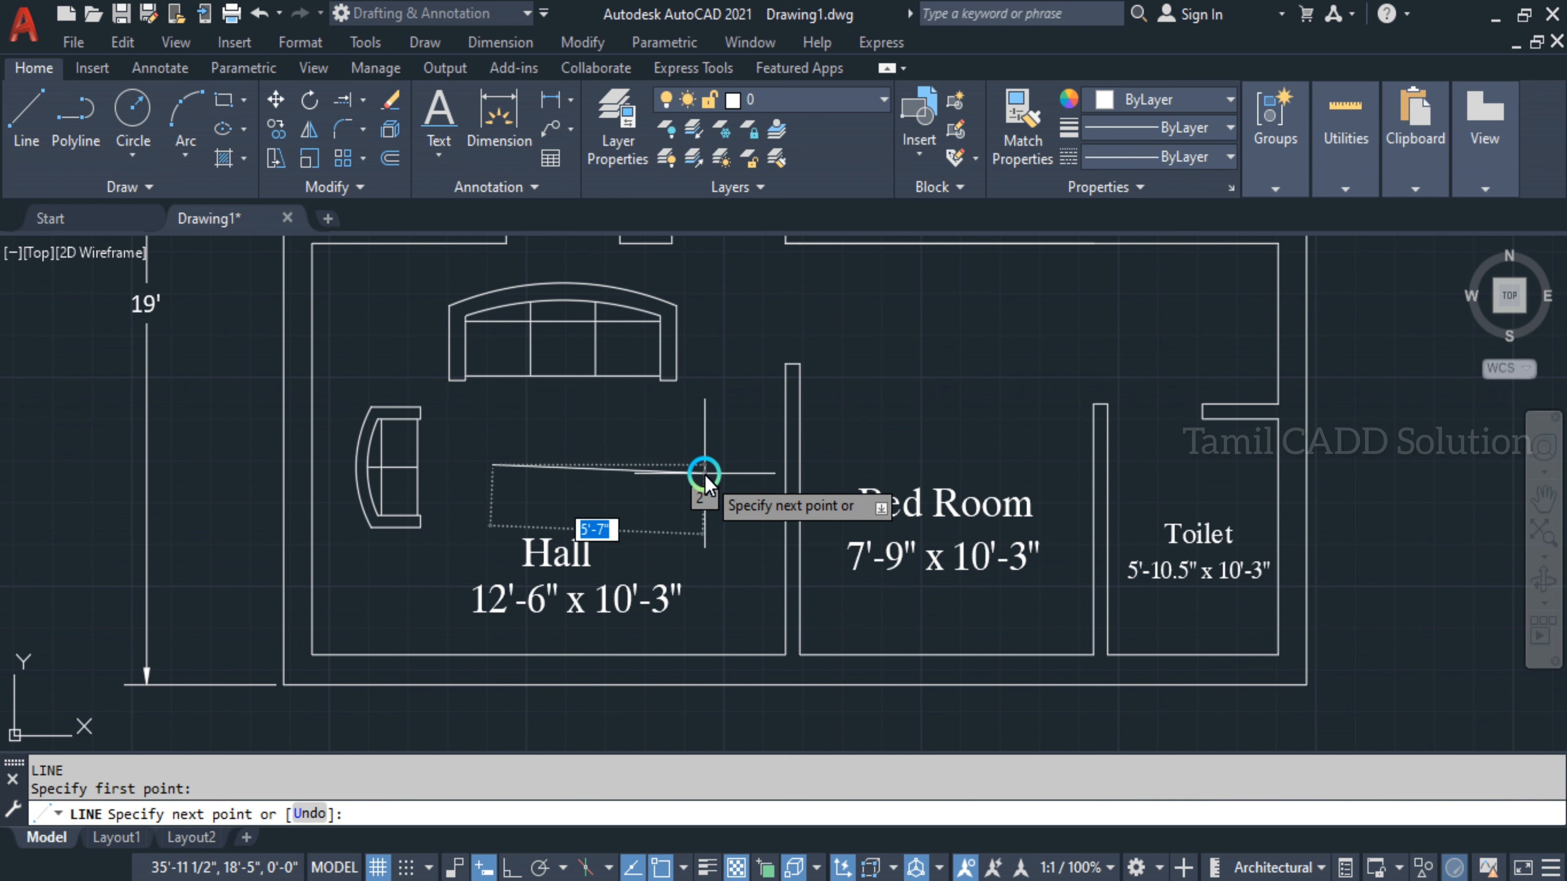
key("F8")
type("6")
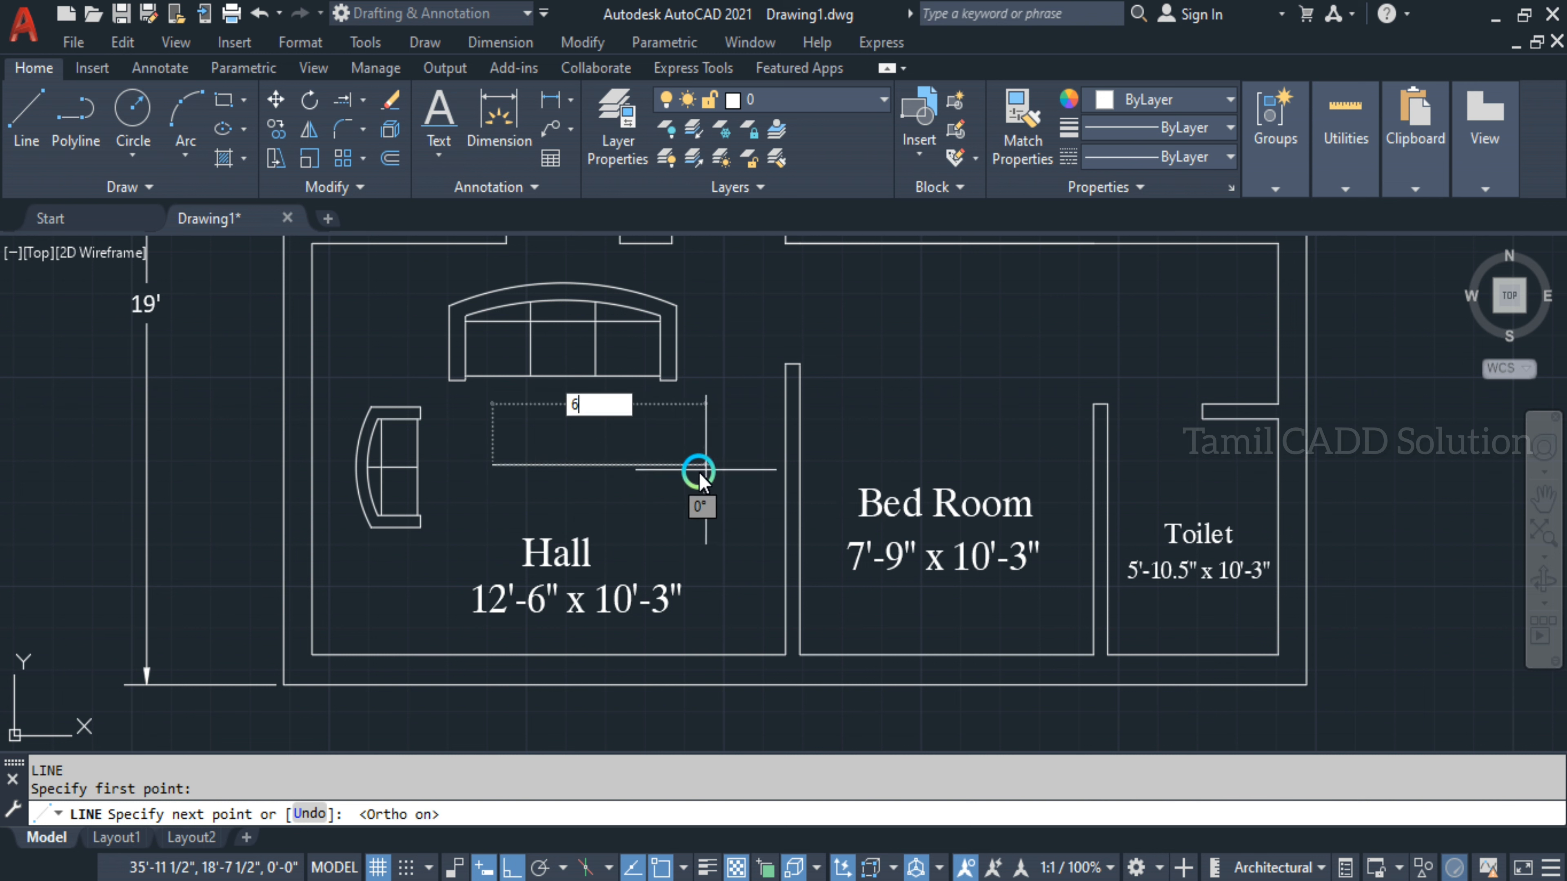
key("Return")
key("Escape")
key("Escape")
key("Escape")
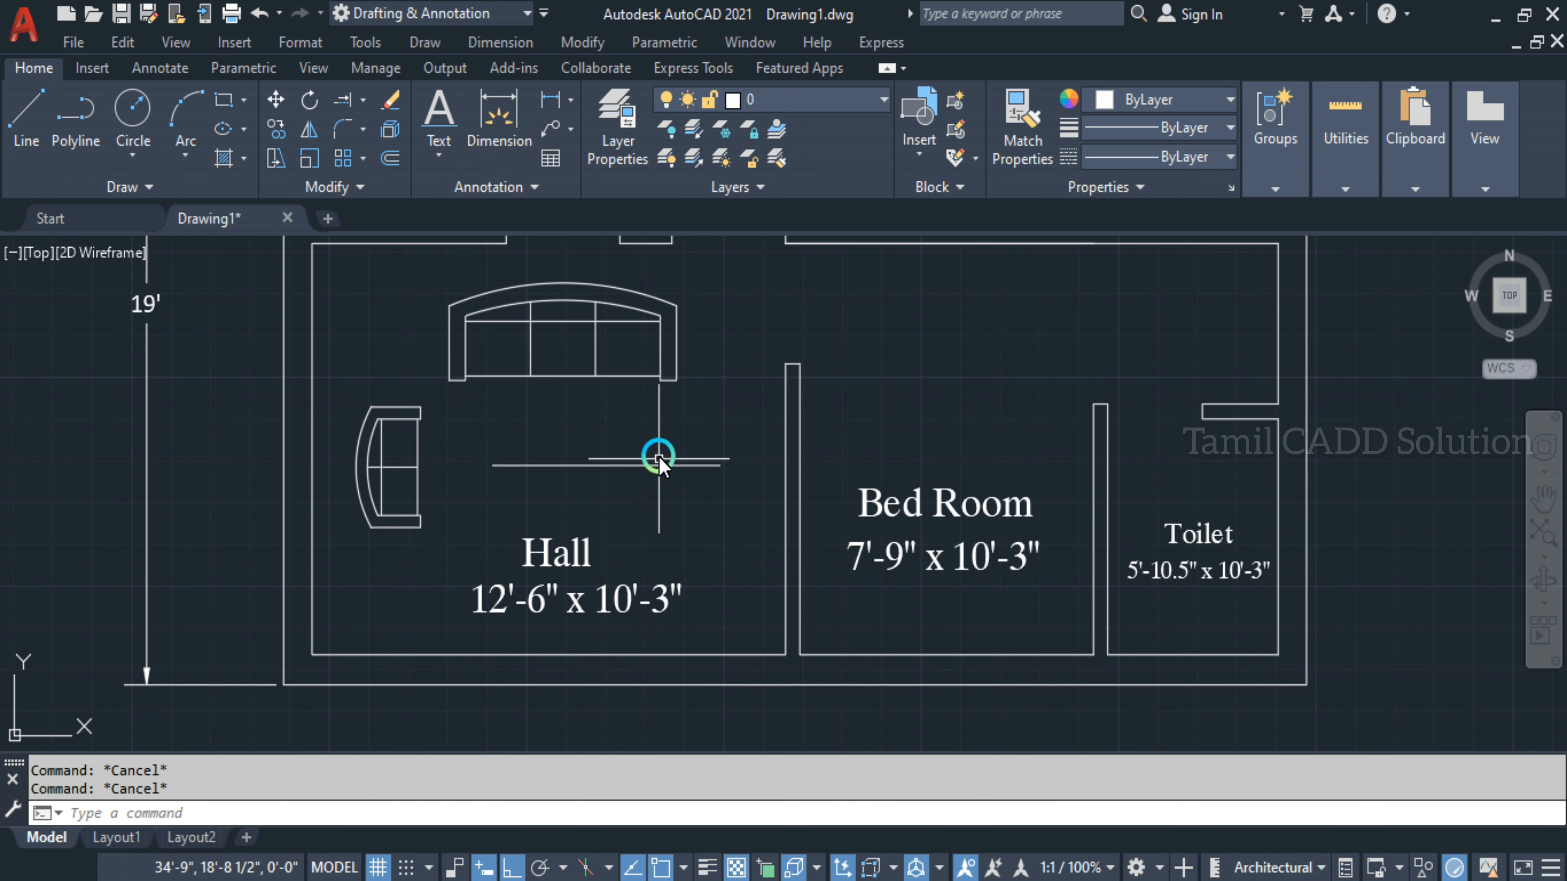
Shorten the horizontal 6' line in the Hall by 2' from its right end with a grip stretch and check its length
middle_click_drag(616, 438, 592, 443)
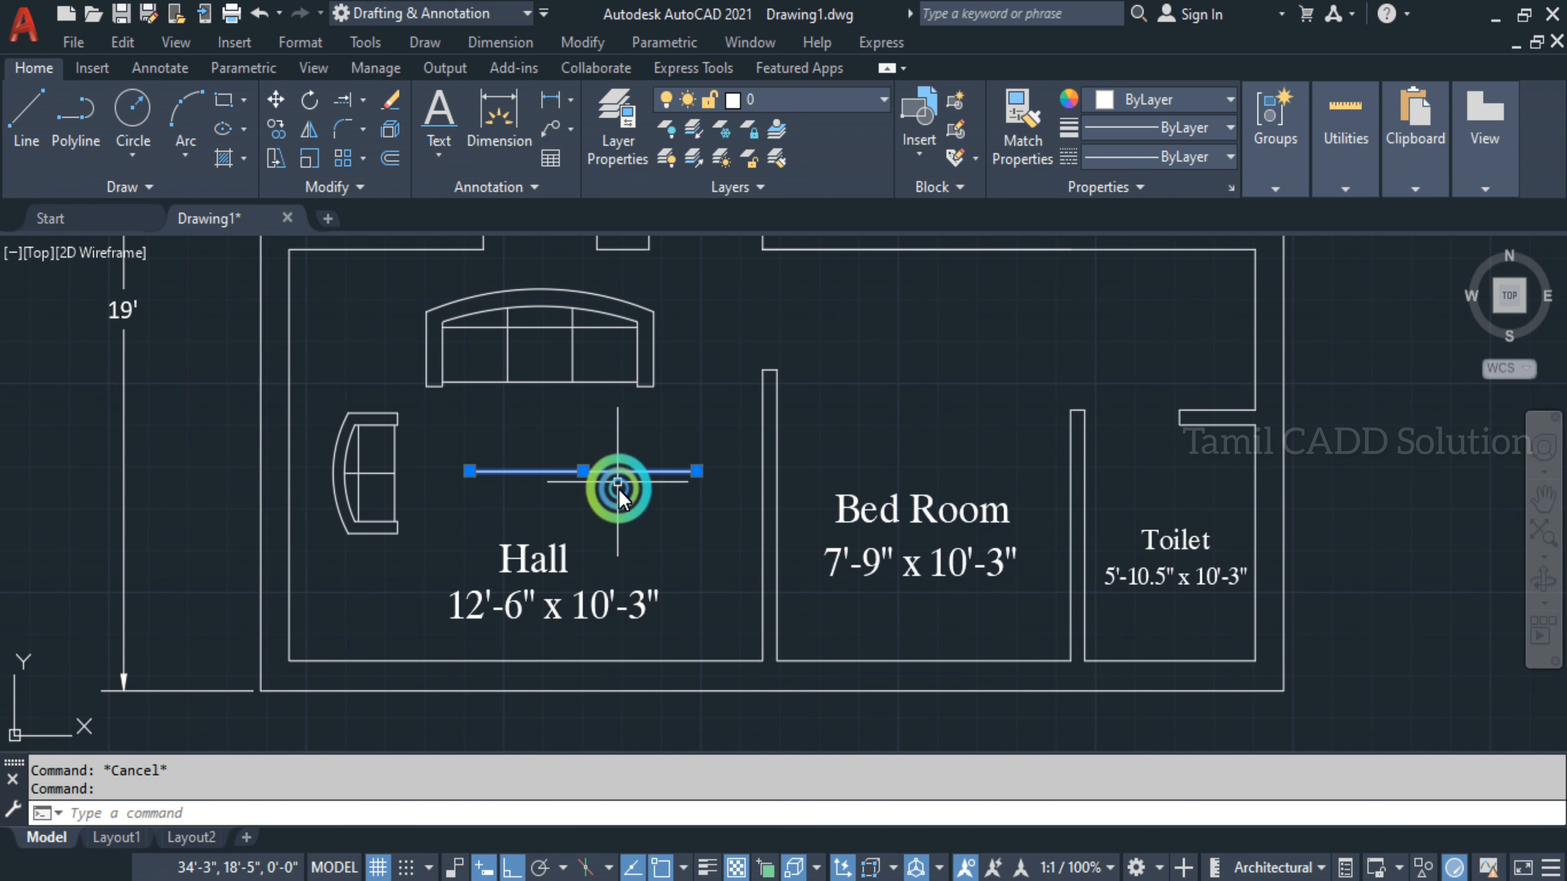
left_click(698, 472)
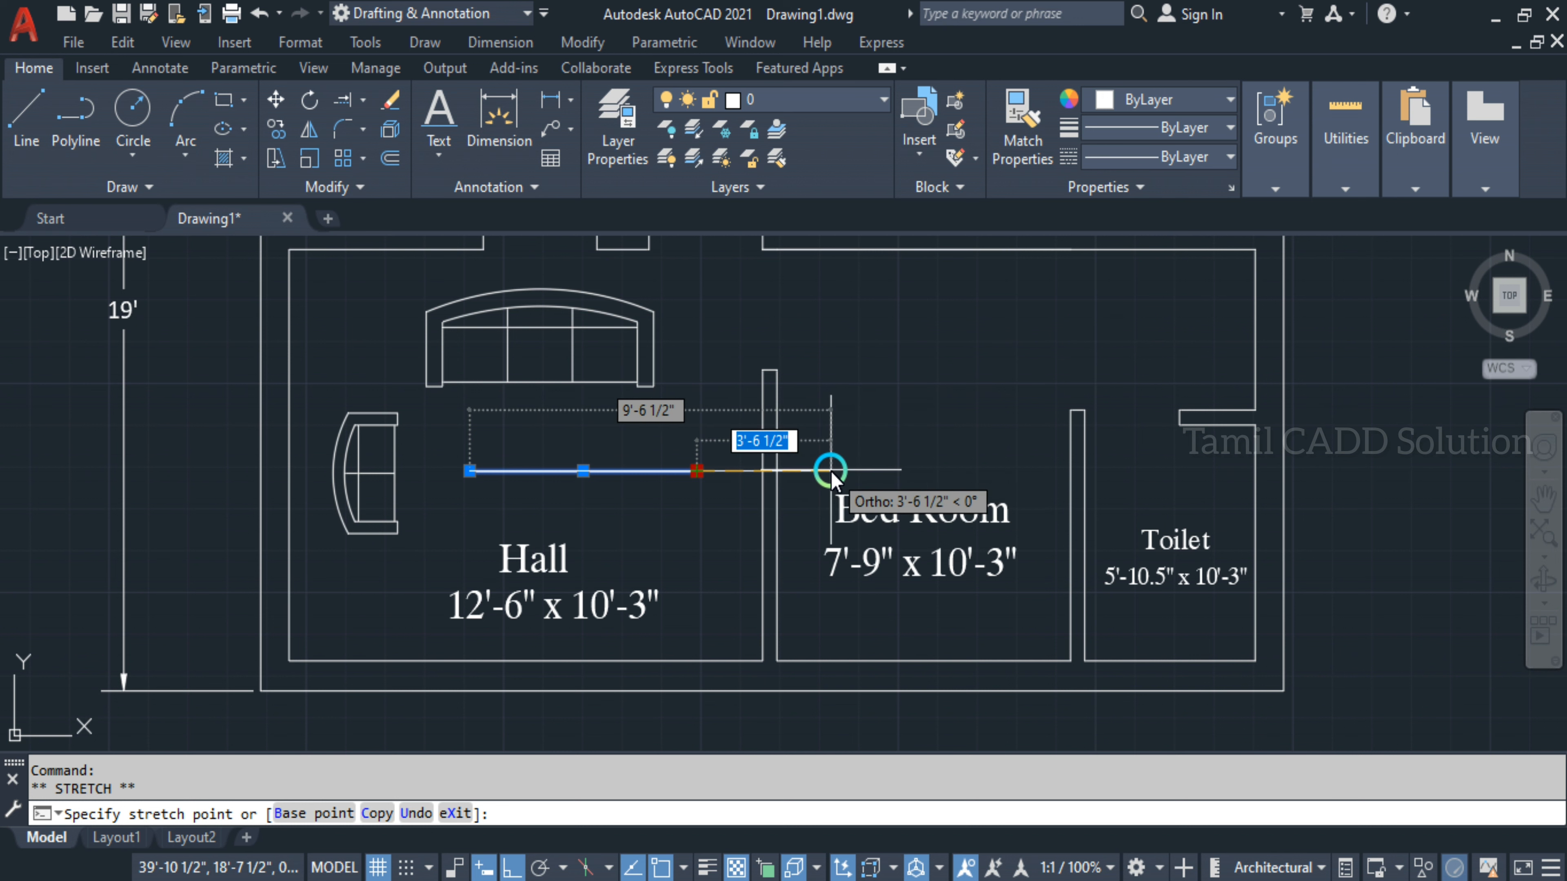
scroll(688, 464, "up", 5)
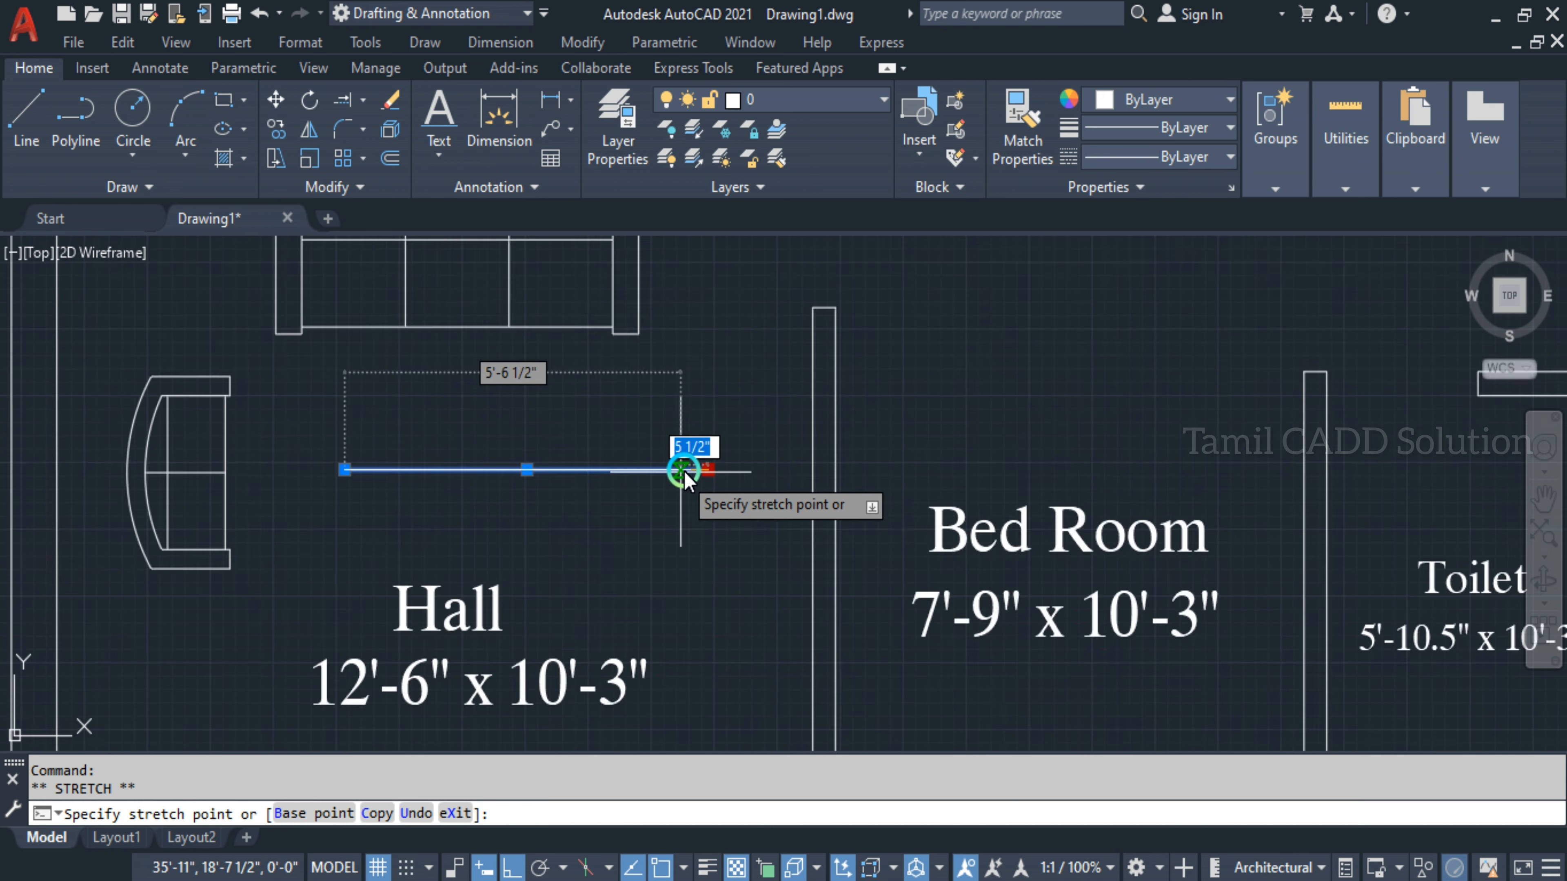
scroll(318, 477, "down", 2)
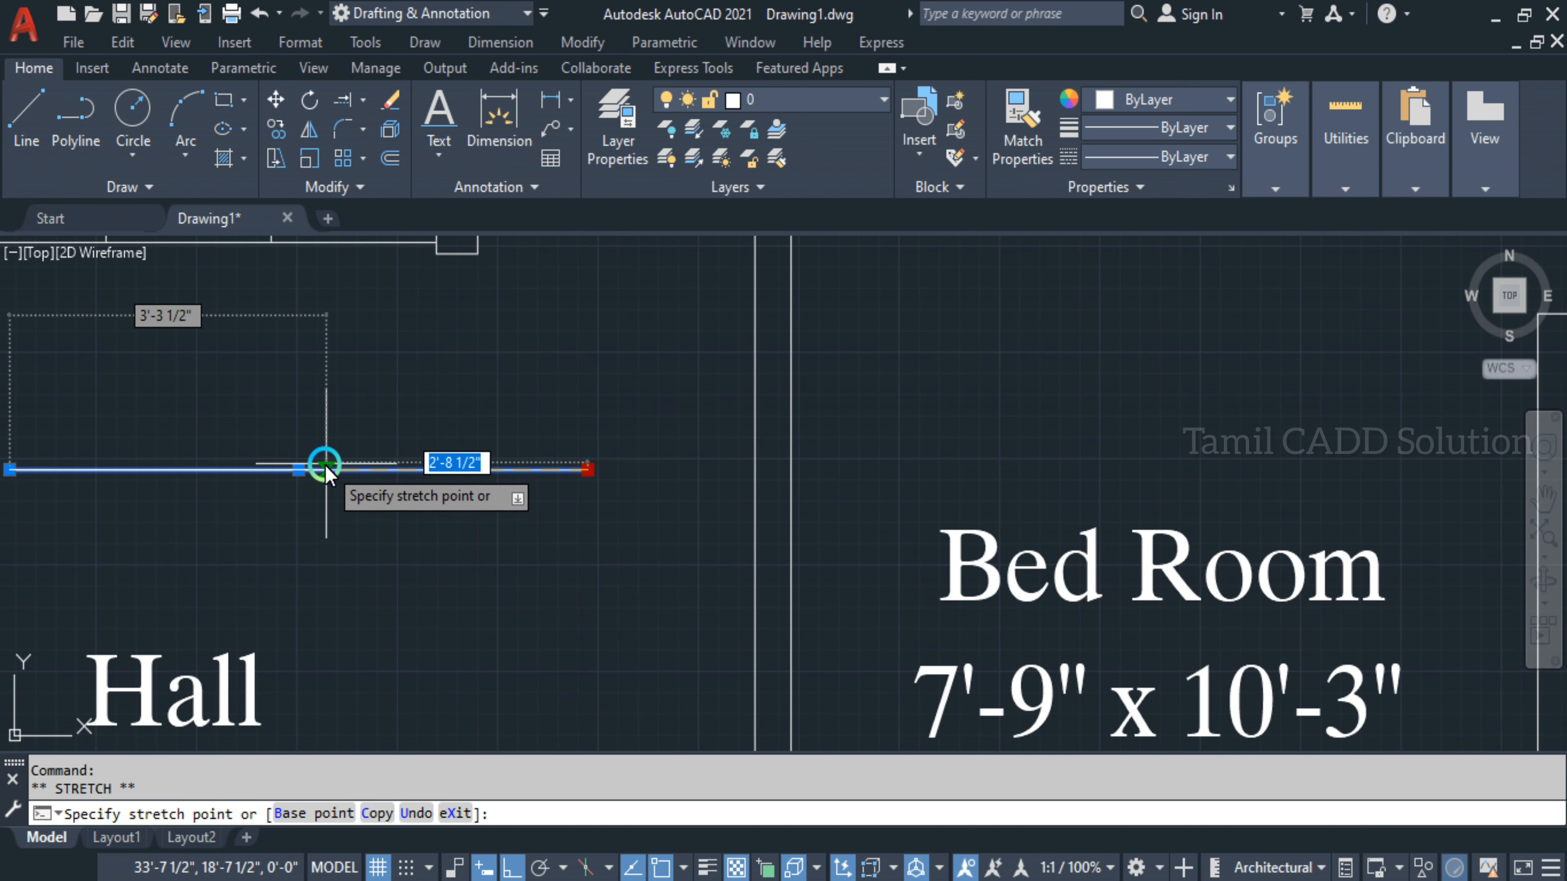
type("2'")
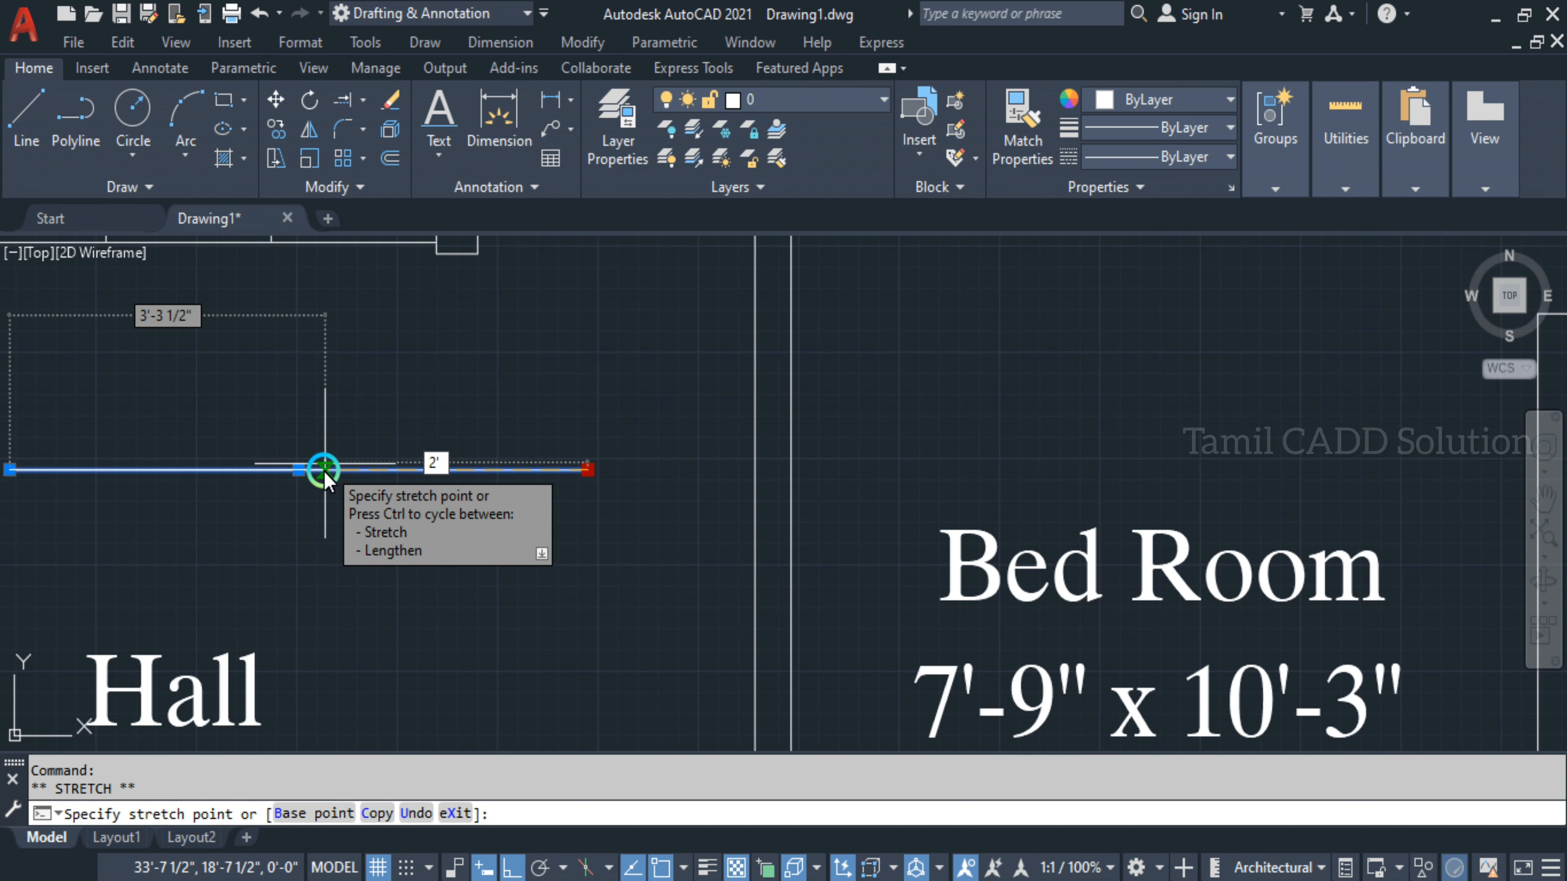
key("Return")
scroll(325, 473, "down", 2)
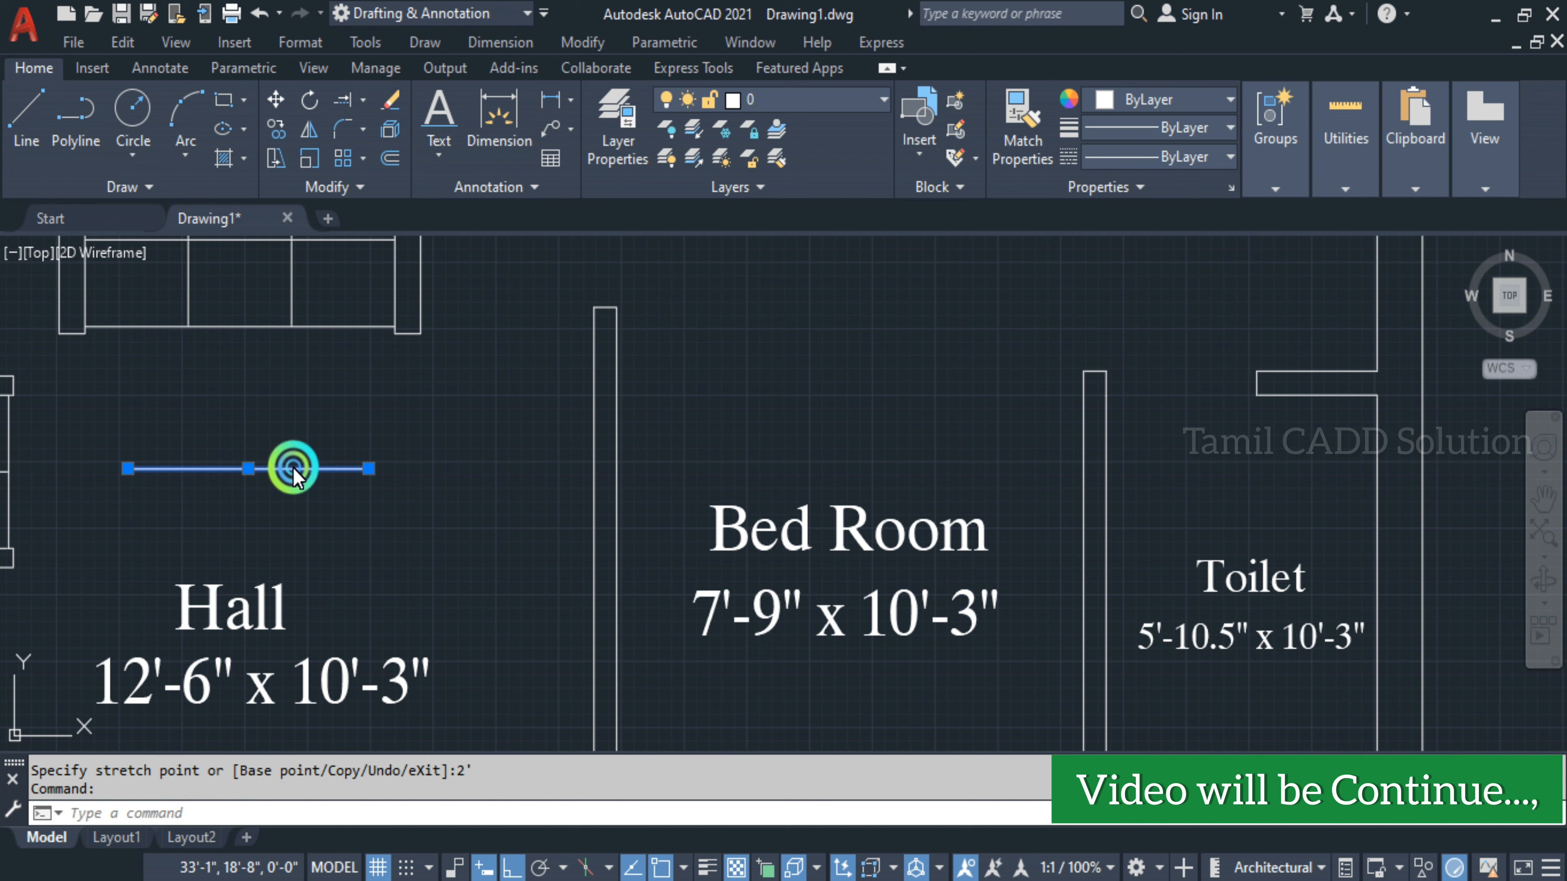
left_click(294, 469)
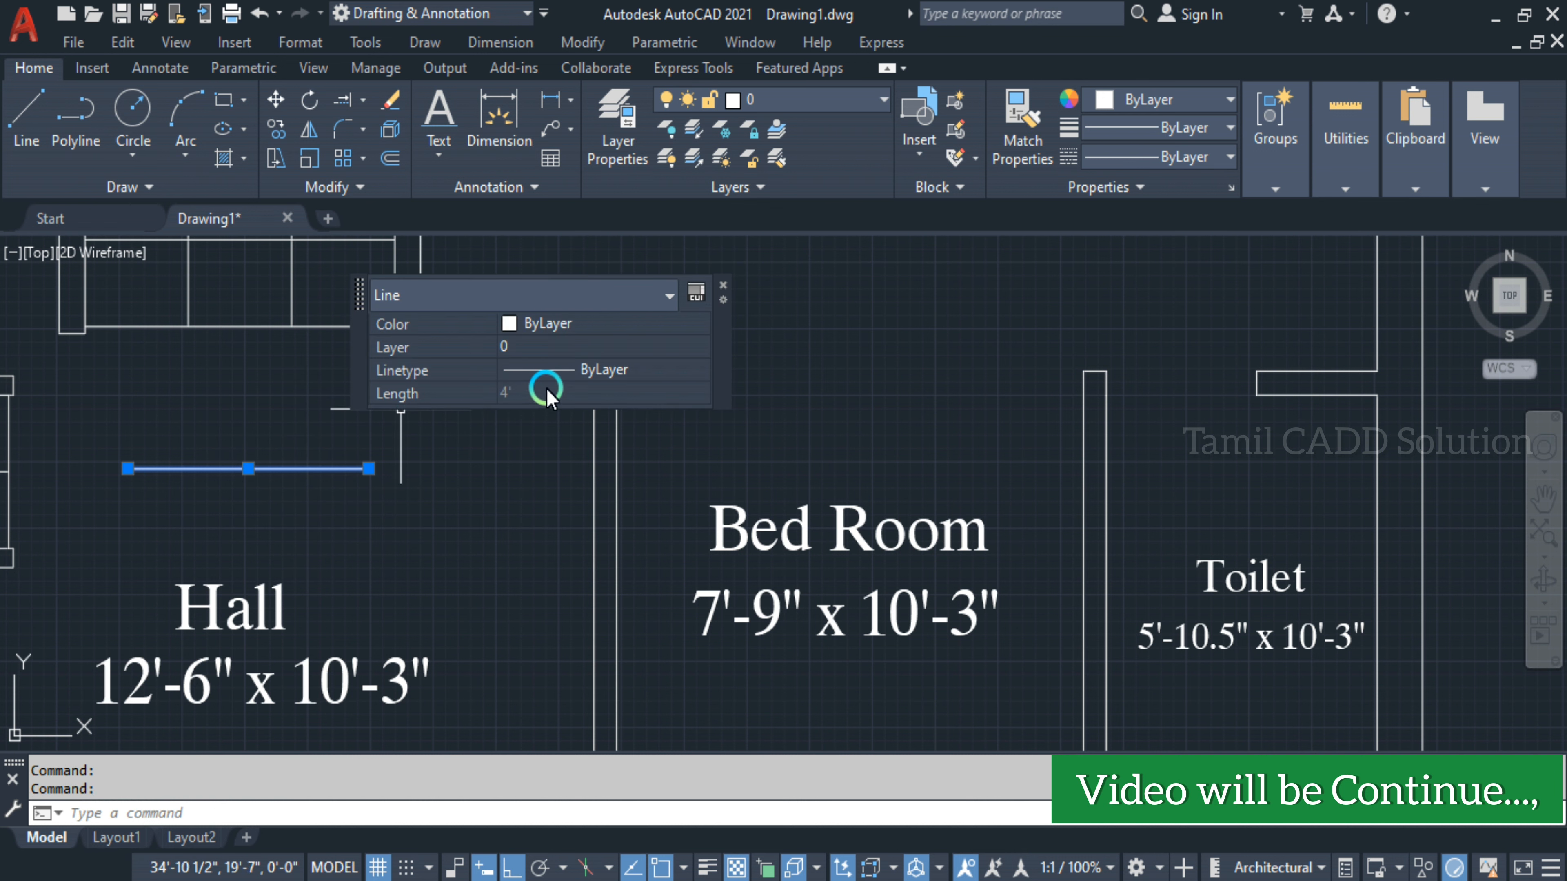
key("Escape")
Lengthen the horizontal Hall line by 2' to the right by stretching its right endpoint with Ortho on
left_click(350, 463)
left_click(371, 464)
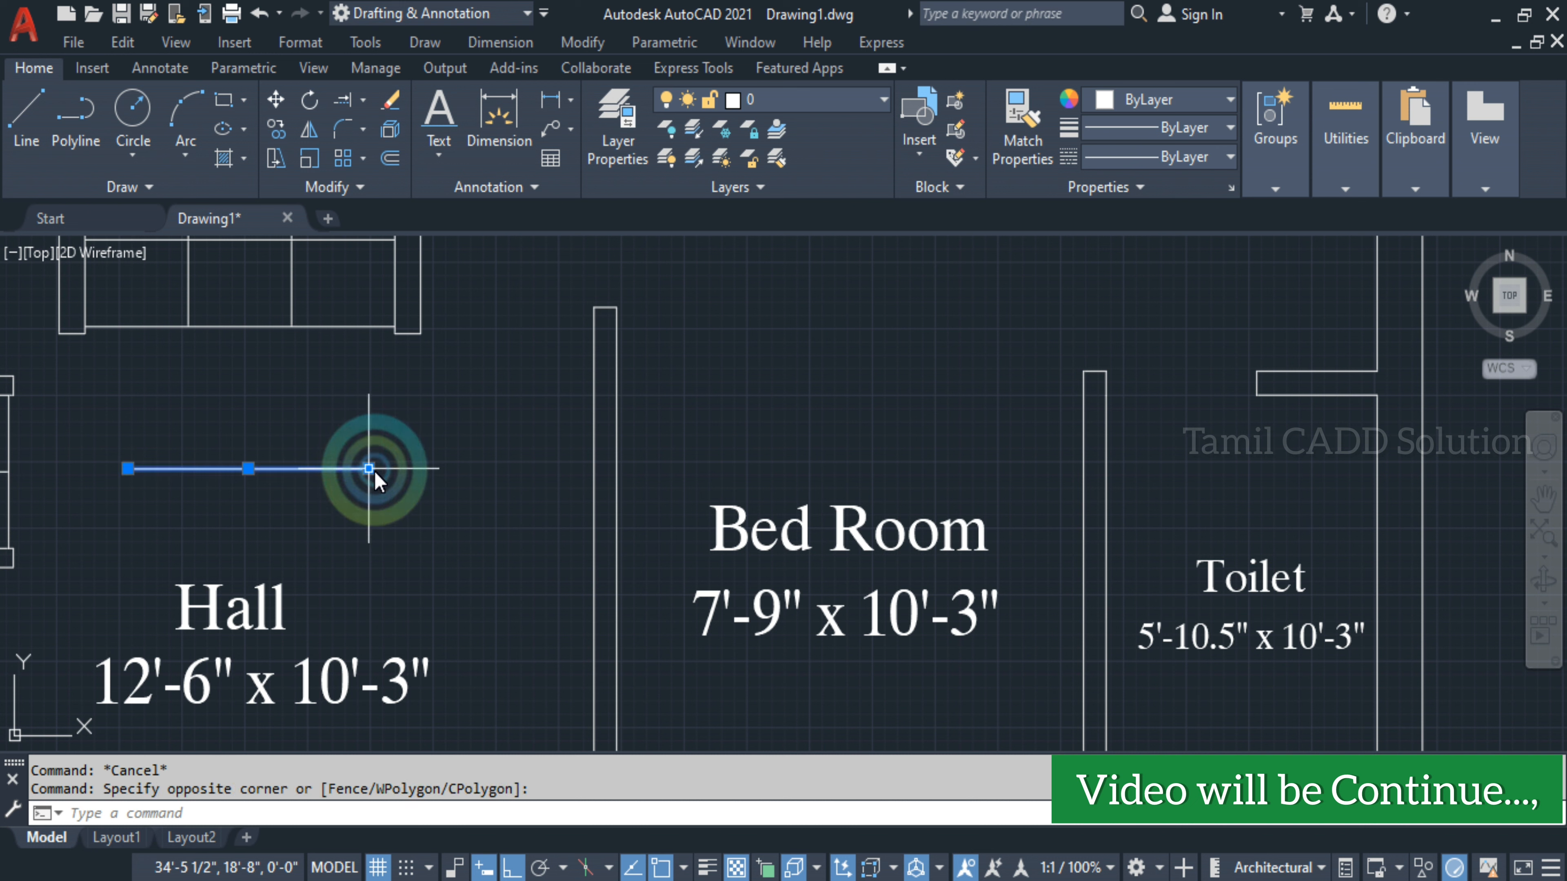
mouse_move(369, 473)
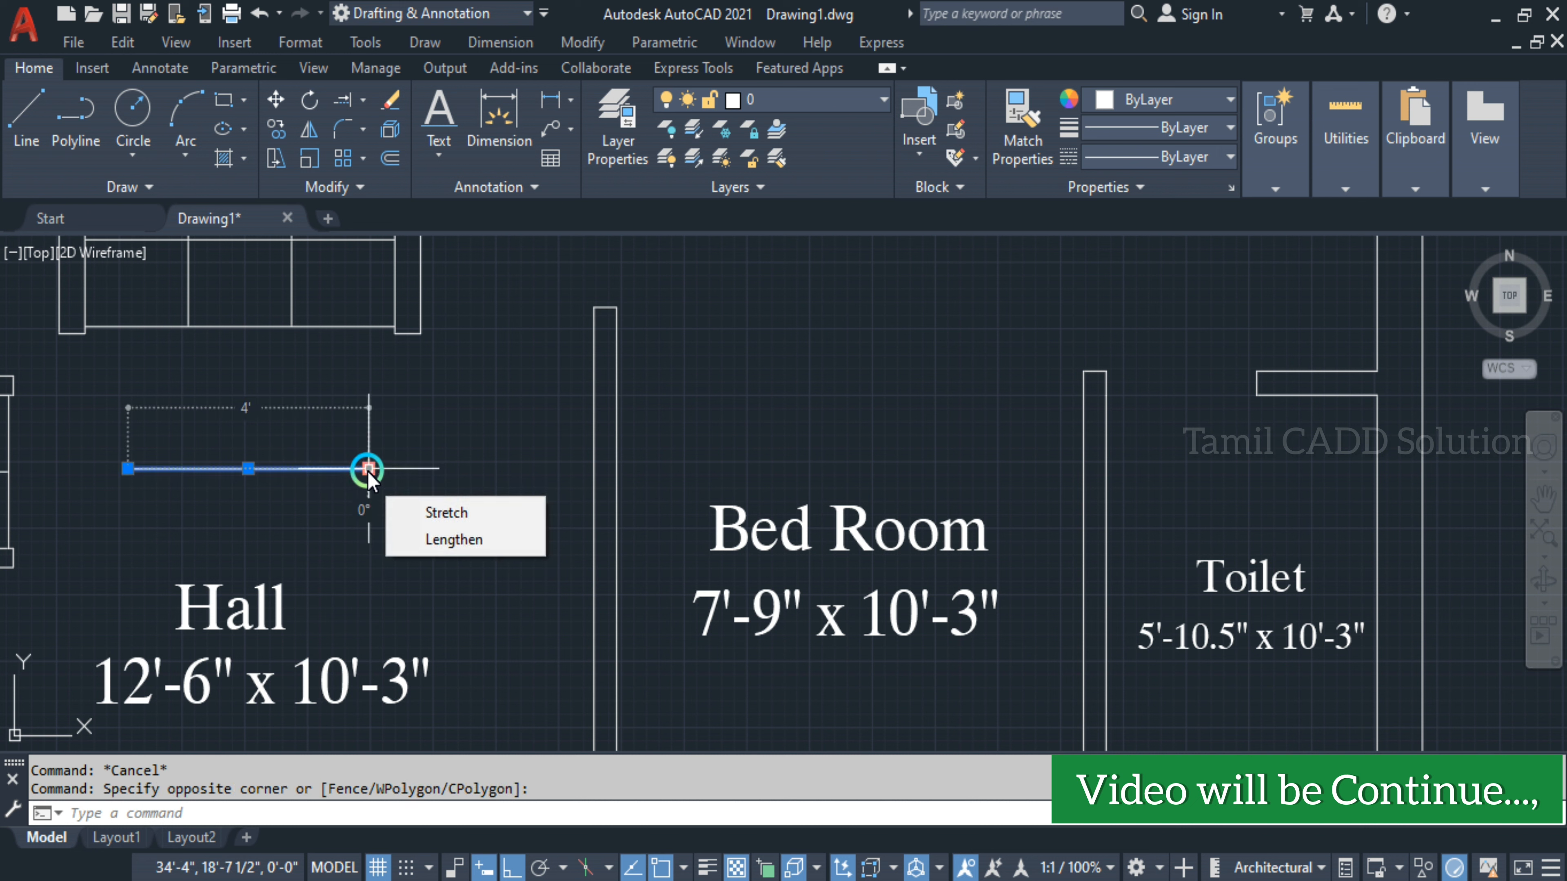
left_click(368, 469)
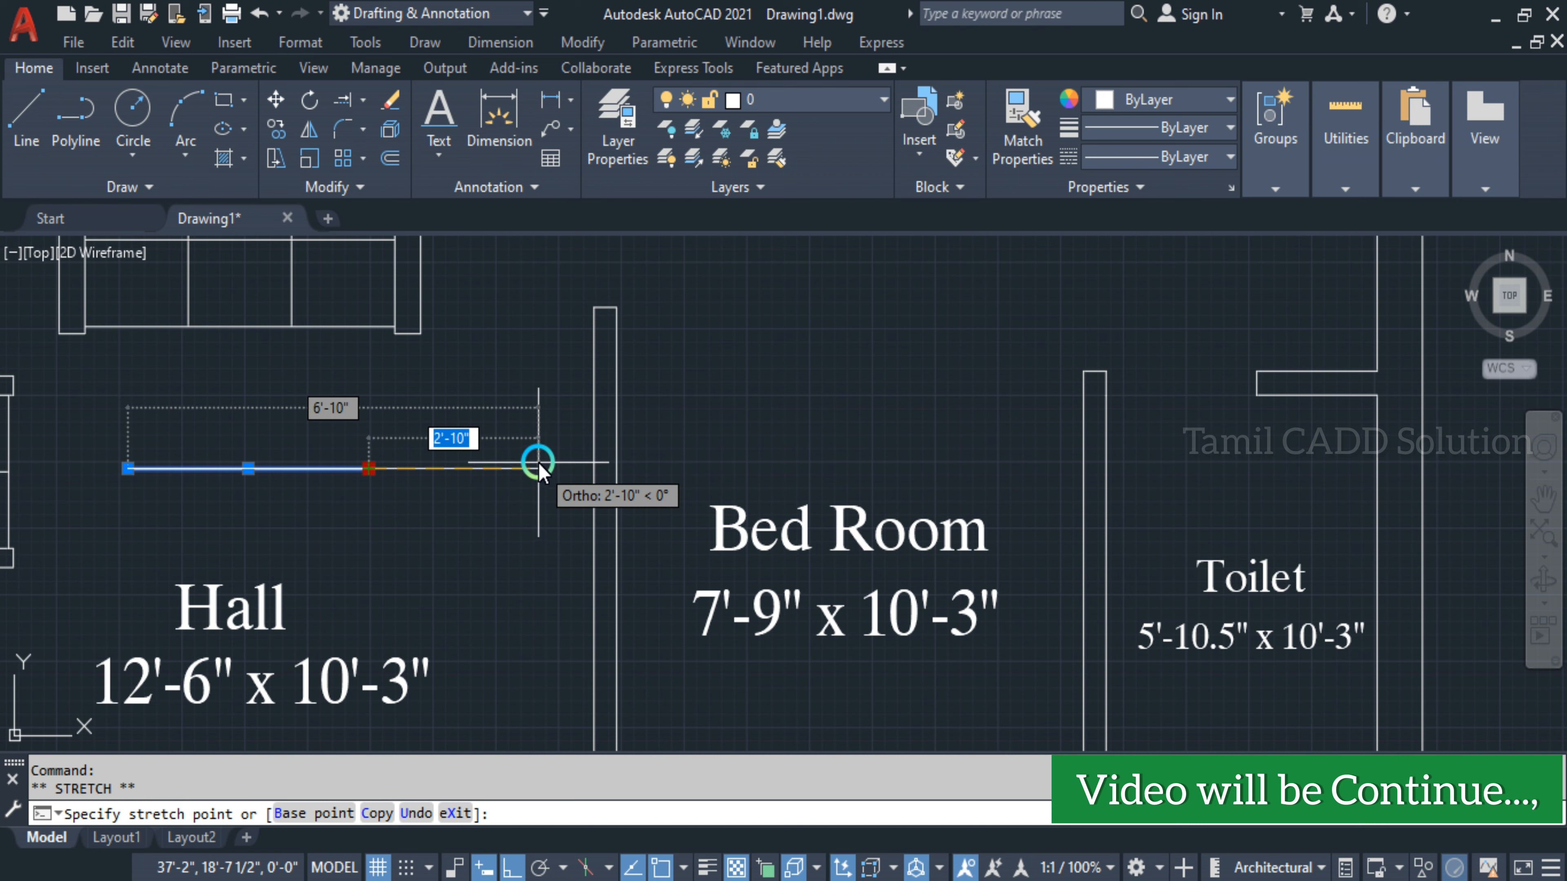
type("2")
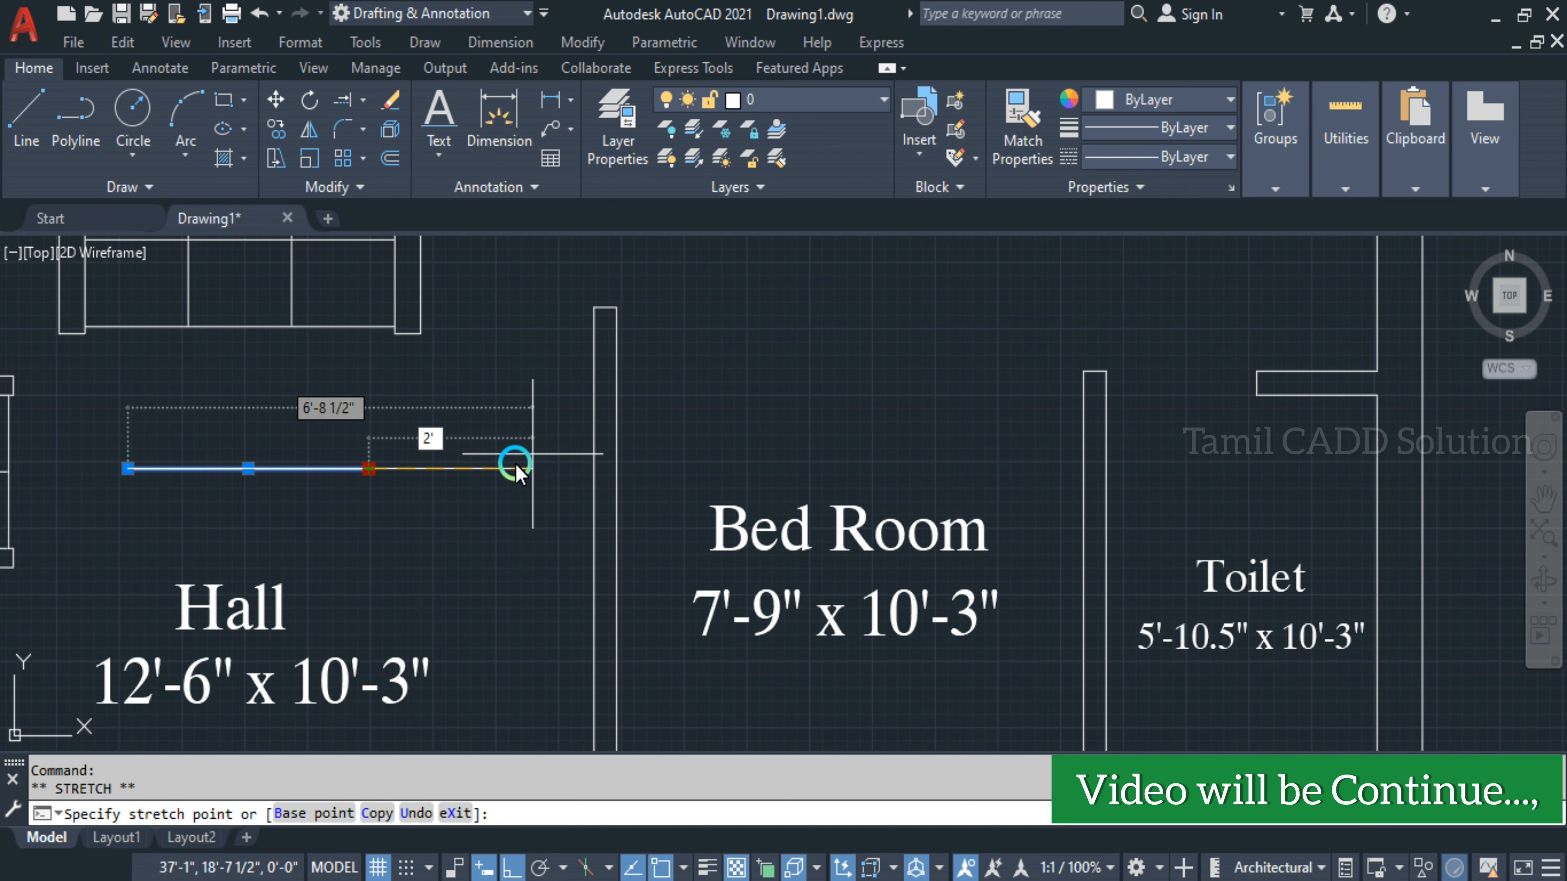
type("'")
key("Return")
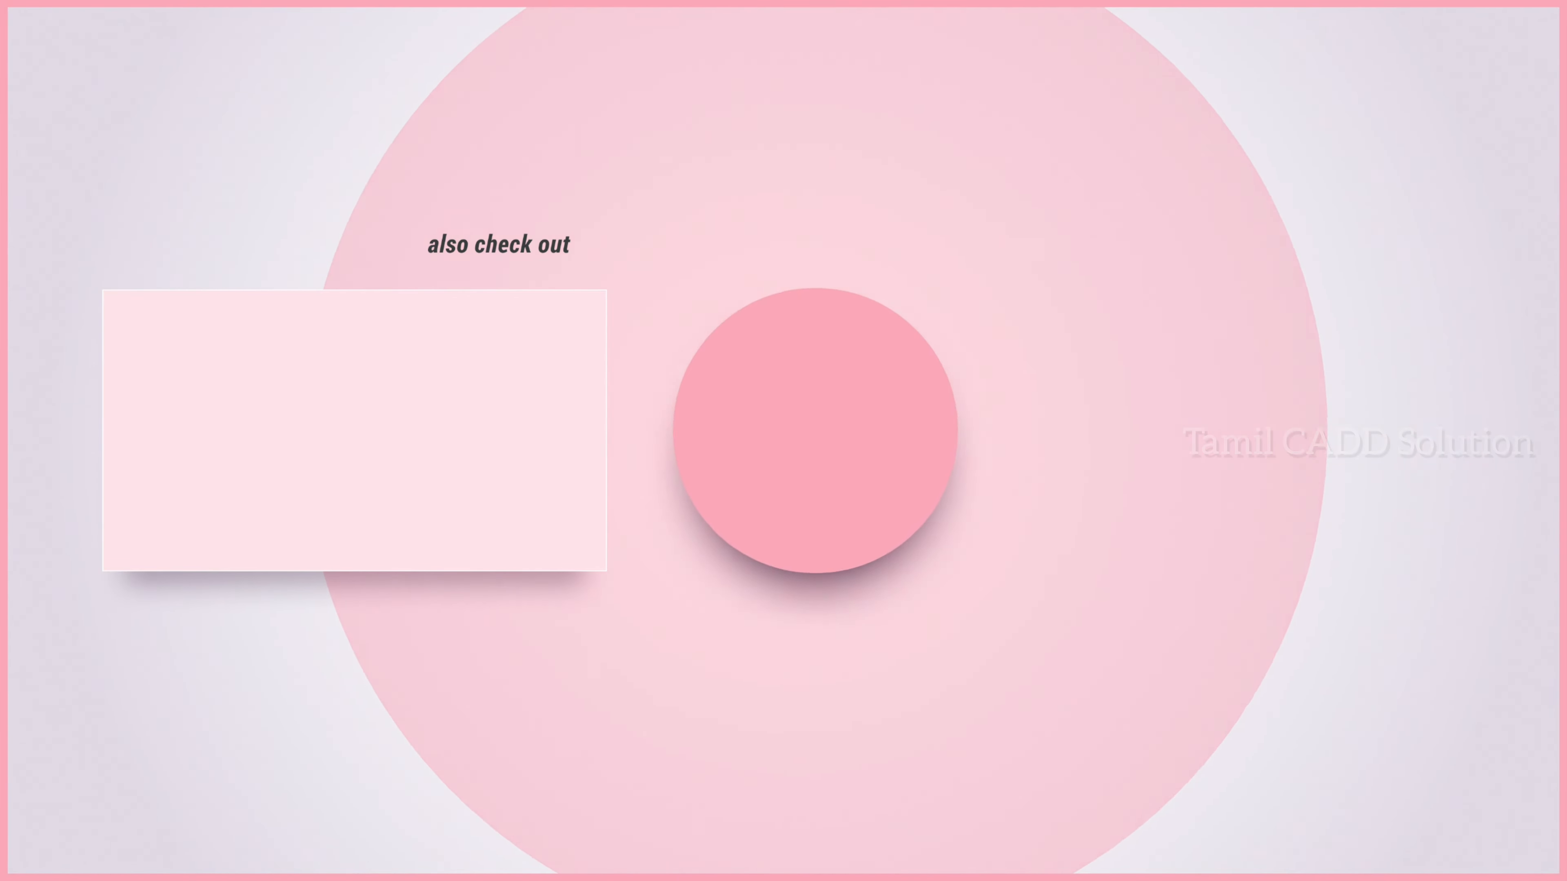